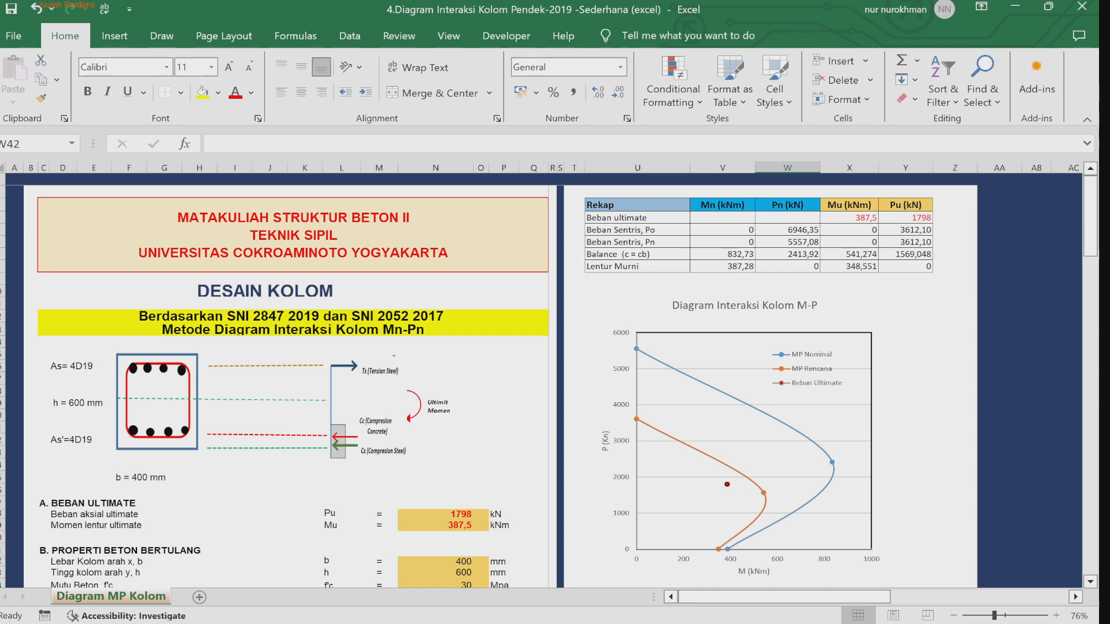
Step: Set the ultimate axial load Pu to 2798 kN
click(1091, 581)
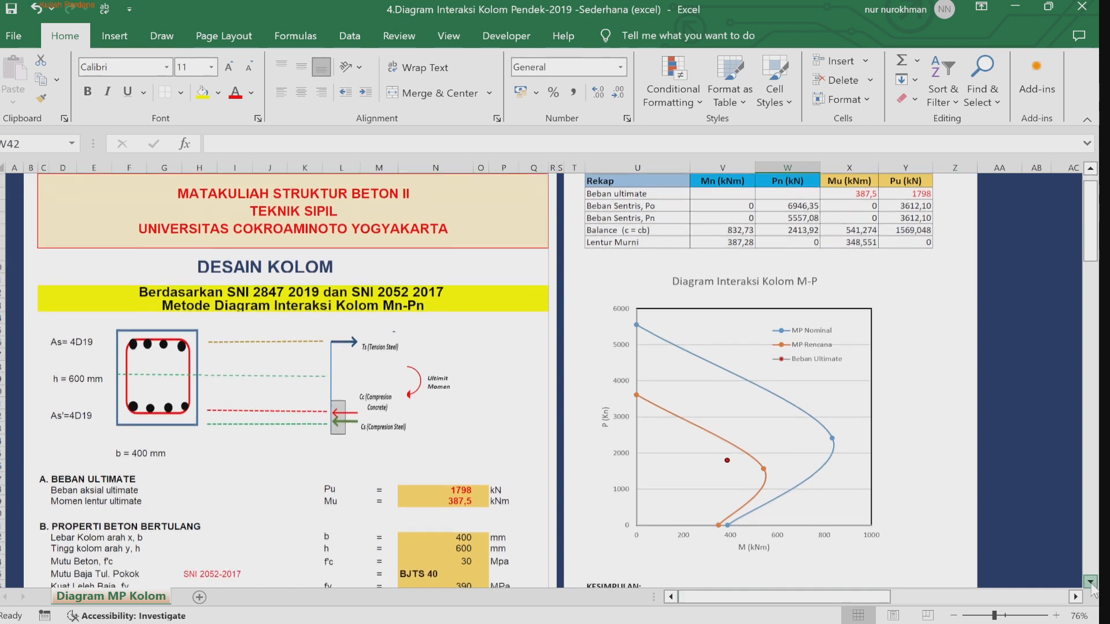
click(1091, 581)
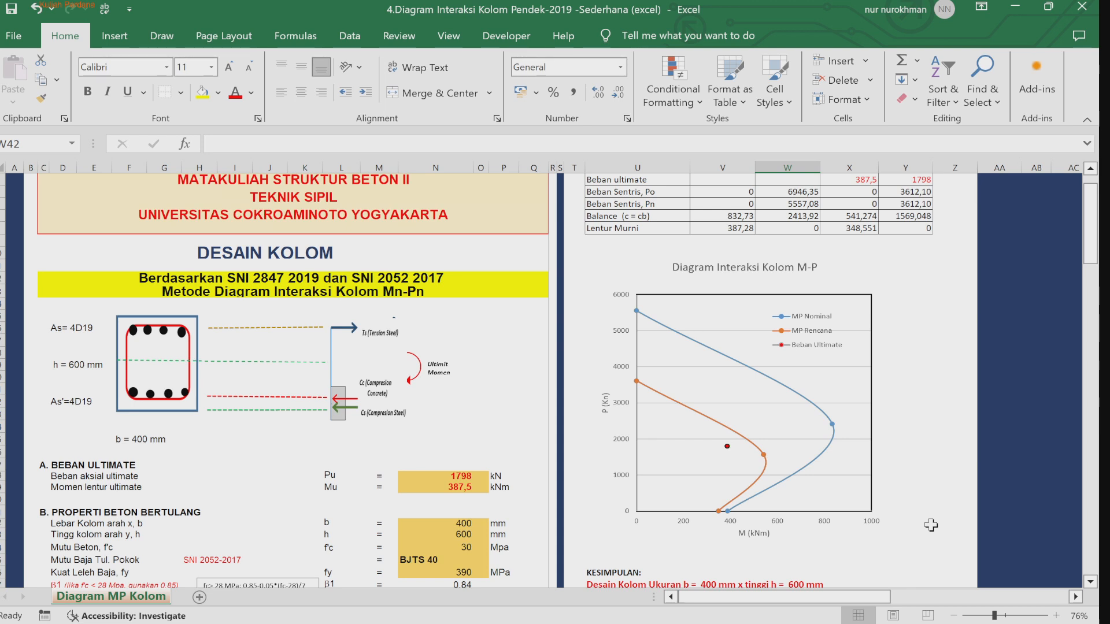
scroll(653, 382, down, 1)
click(460, 476)
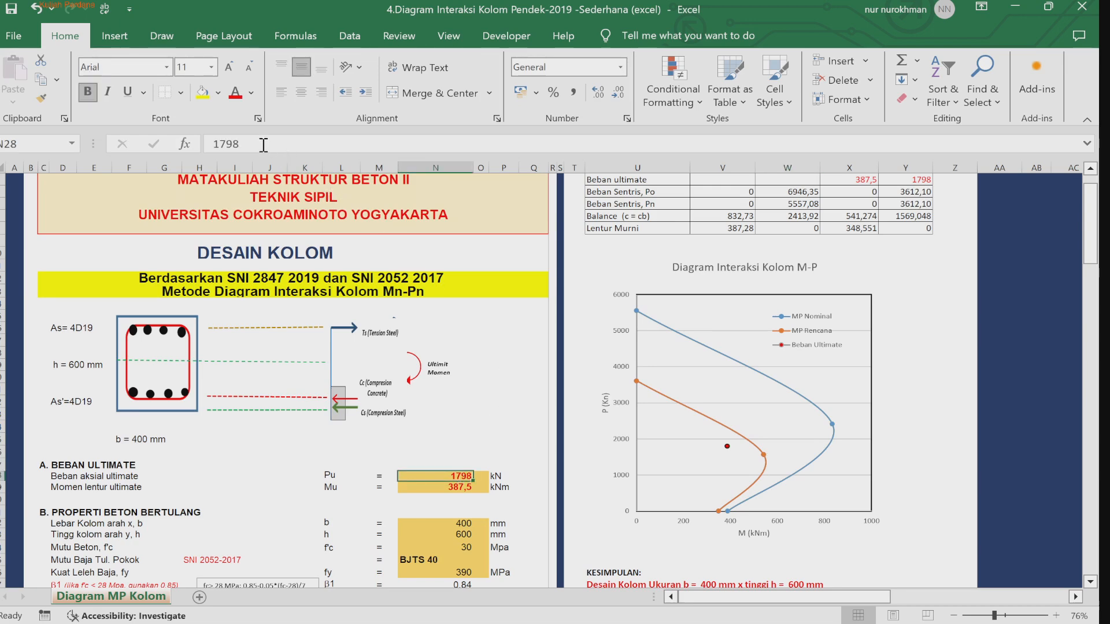
drag(220, 144, 210, 143)
text(2)
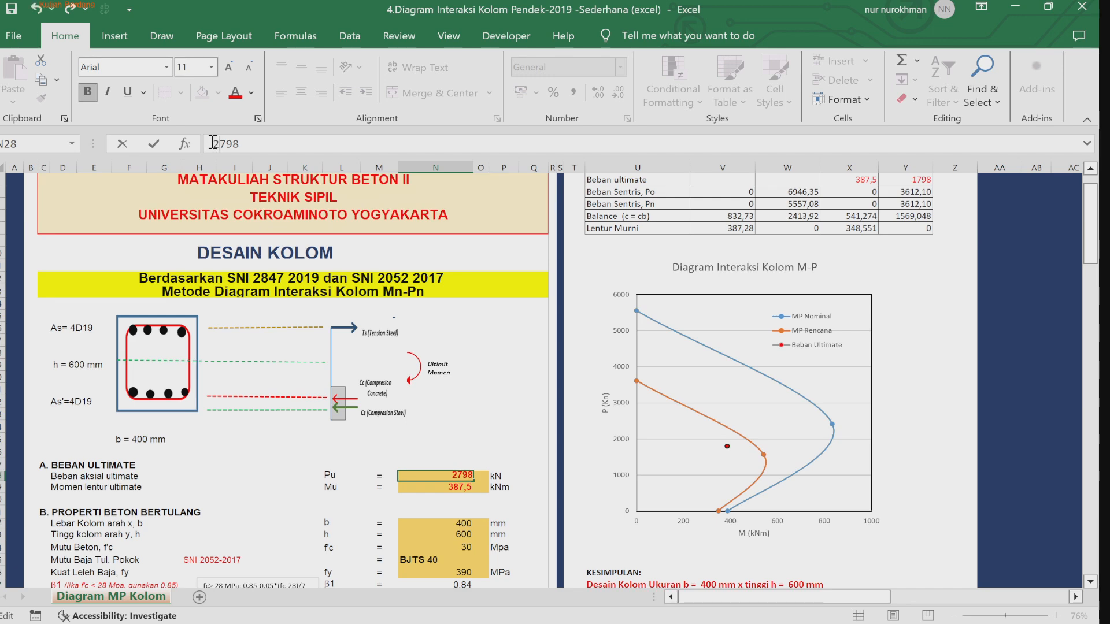
key(Return)
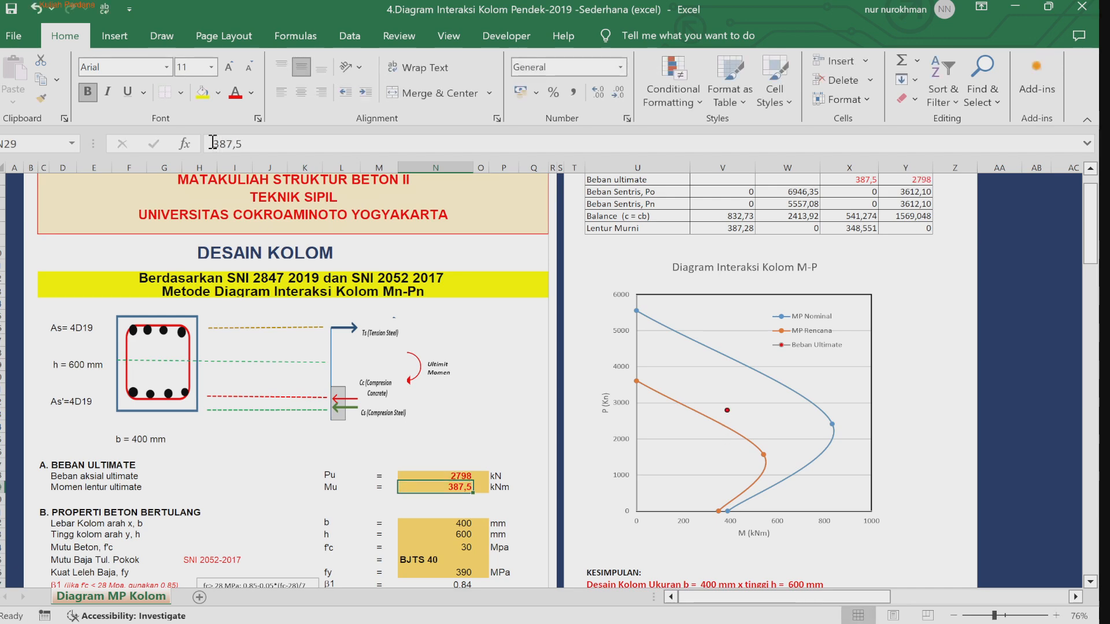
Step: Set the ultimate bending moment Mu to 187,5 kNm
click(455, 476)
key(Down)
click(218, 144)
key(BackSpace)
text(1)
key(Return)
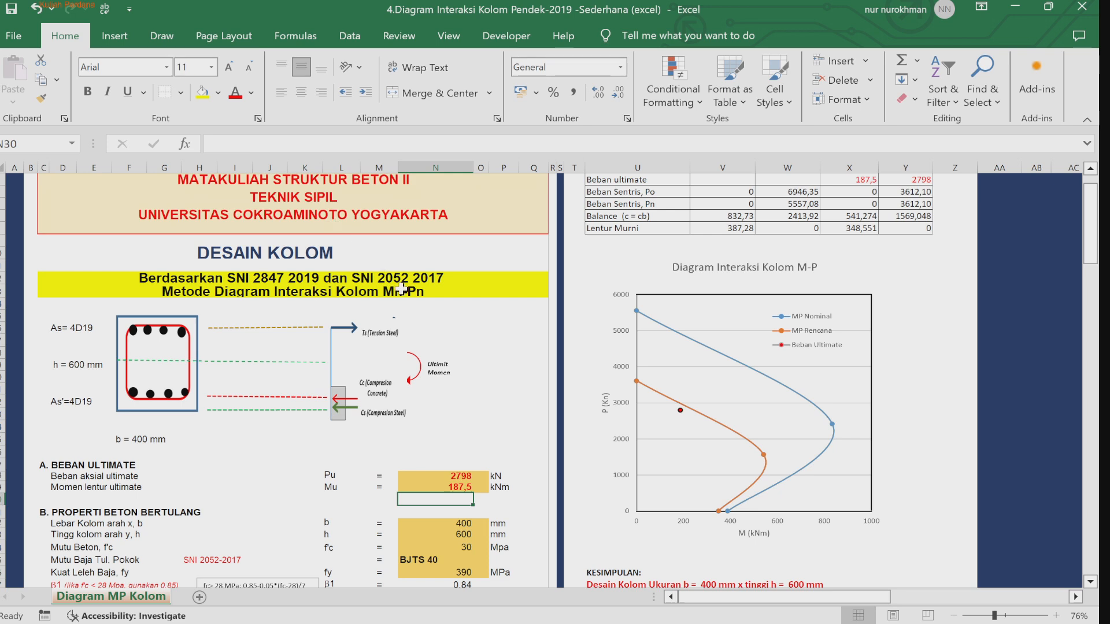
Step: Review the ultimate load and column width and height input cells
click(441, 477)
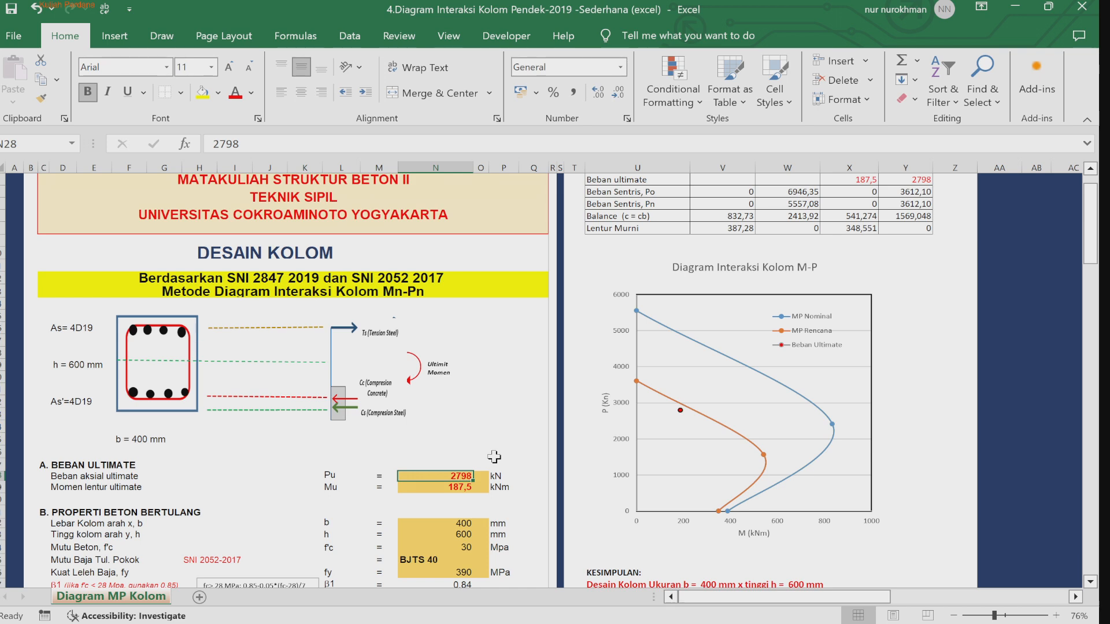
key(Down)
key(Down)
key(Down)
key(Down)
key(Down)
key(Down)
key(Down)
key(Down)
key(Down)
key(Down)
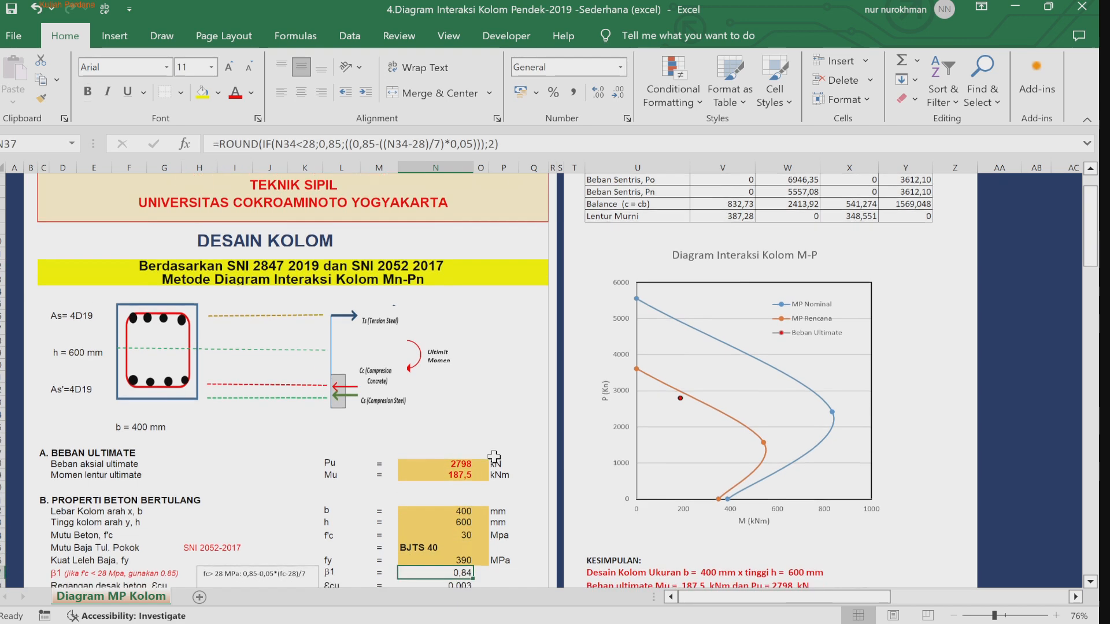
key(Up)
key(Up)
key(Up)
key(Up)
key(Up)
key(Up)
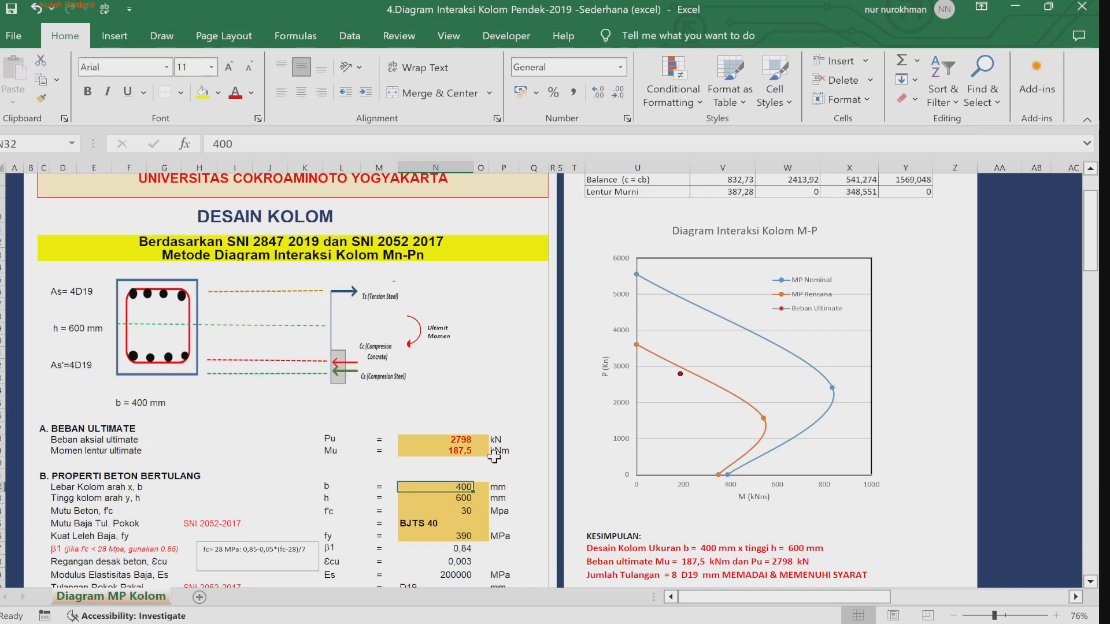
key(Down)
key(Up)
key(Down)
key(Up)
key(Down)
key(Up)
Step: Step through the concrete strength, steel grade and steel yield strength inputs
click(1066, 494)
click(1008, 417)
key(Down)
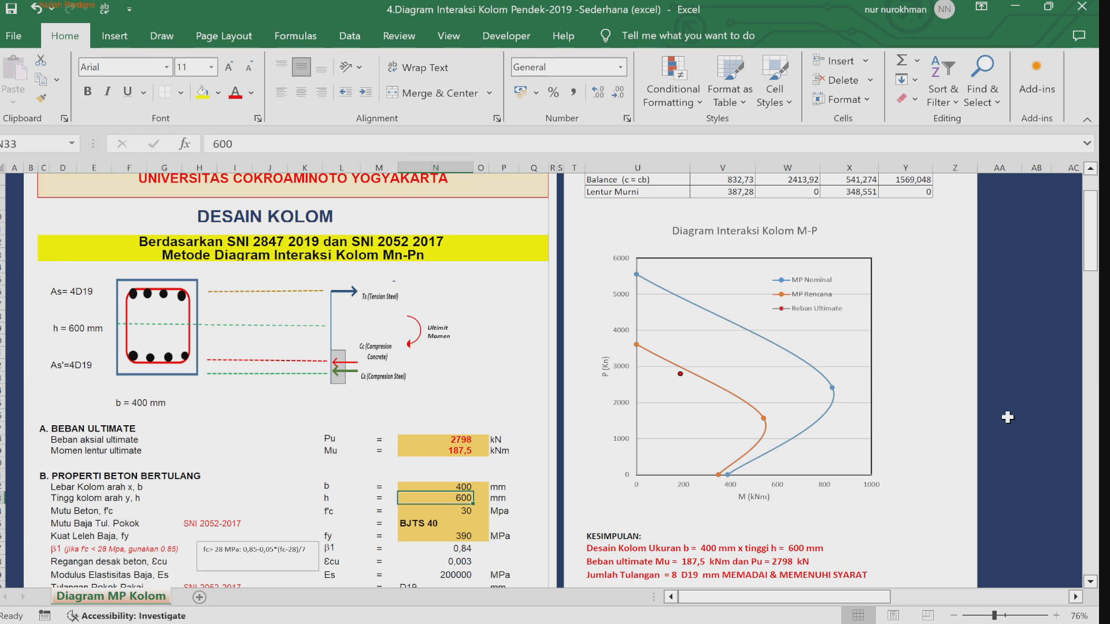
key(Up)
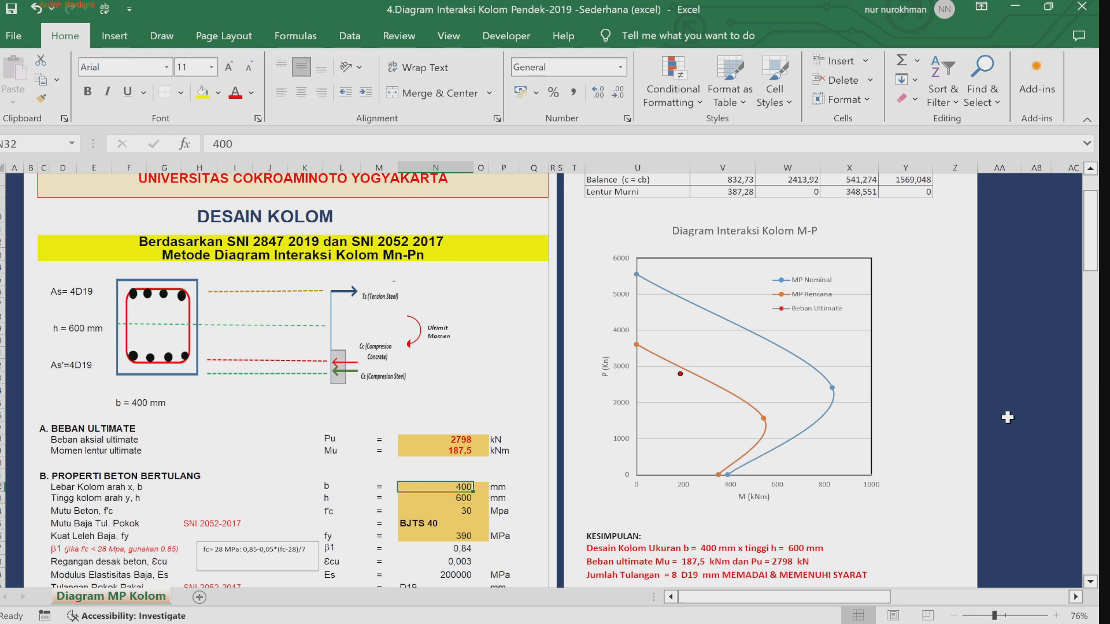
key(Down)
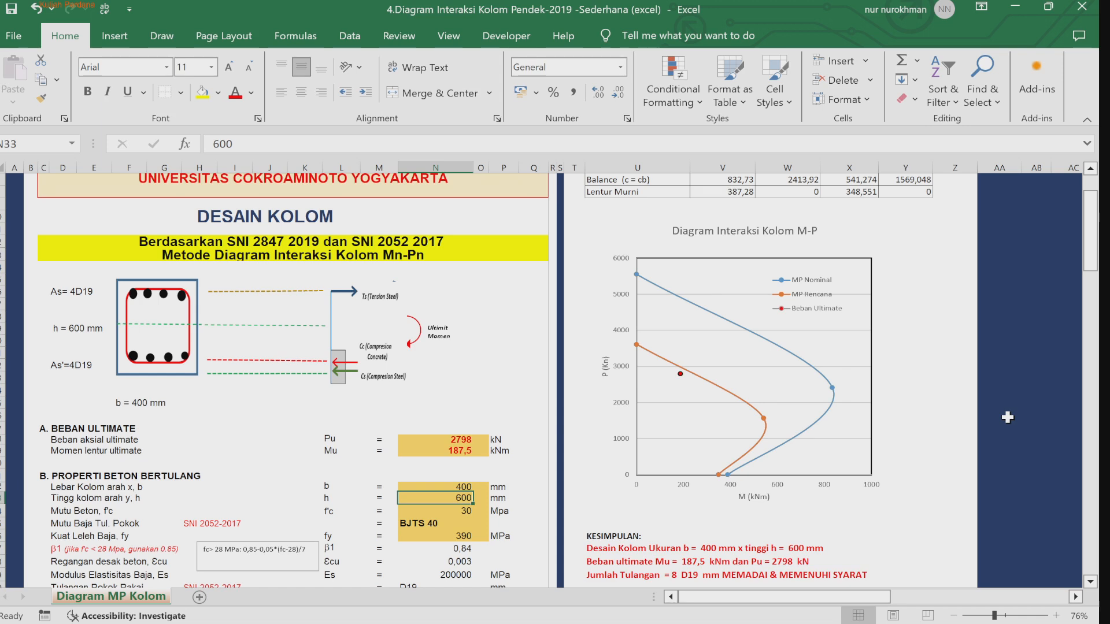
key(Down)
key(Down)
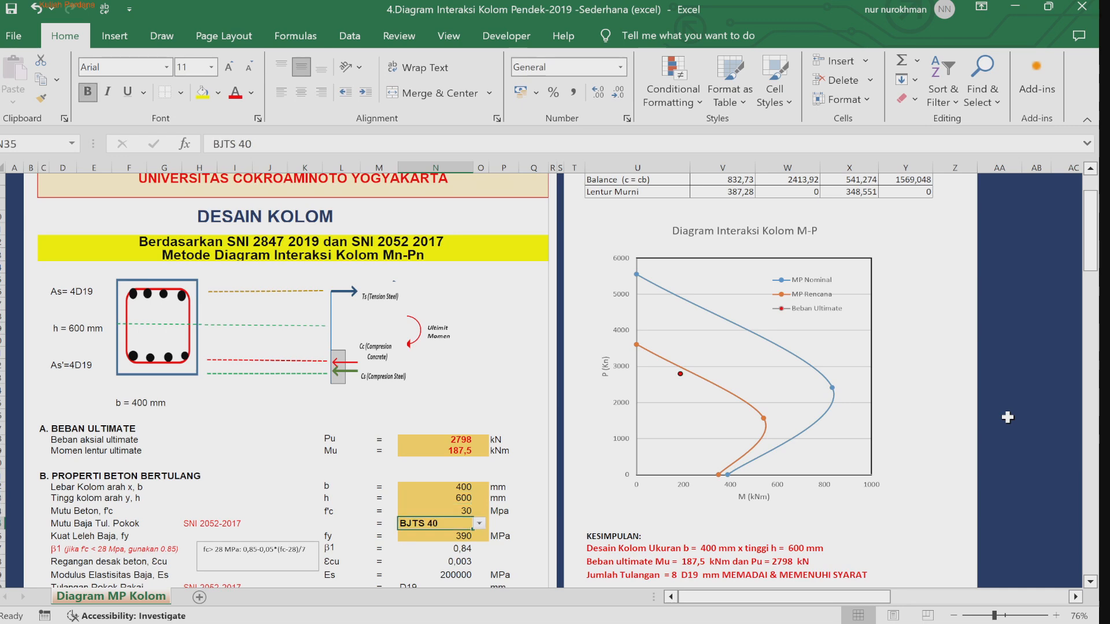
key(Up)
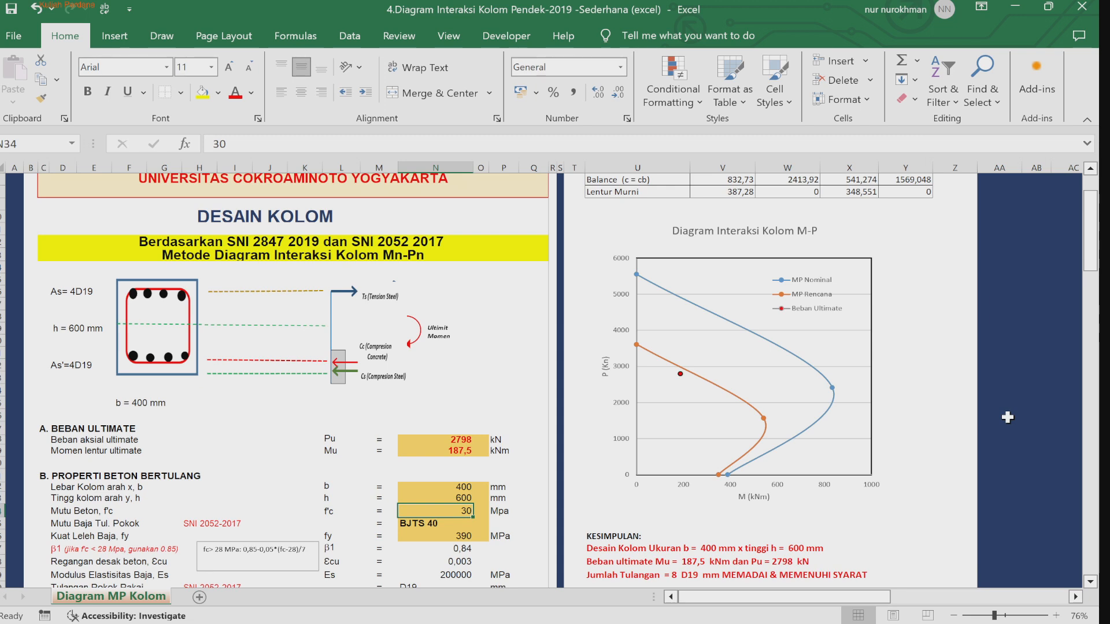
key(Down)
key(Down)
key(Down)
key(Down)
key(Down)
key(Down)
key(Down)
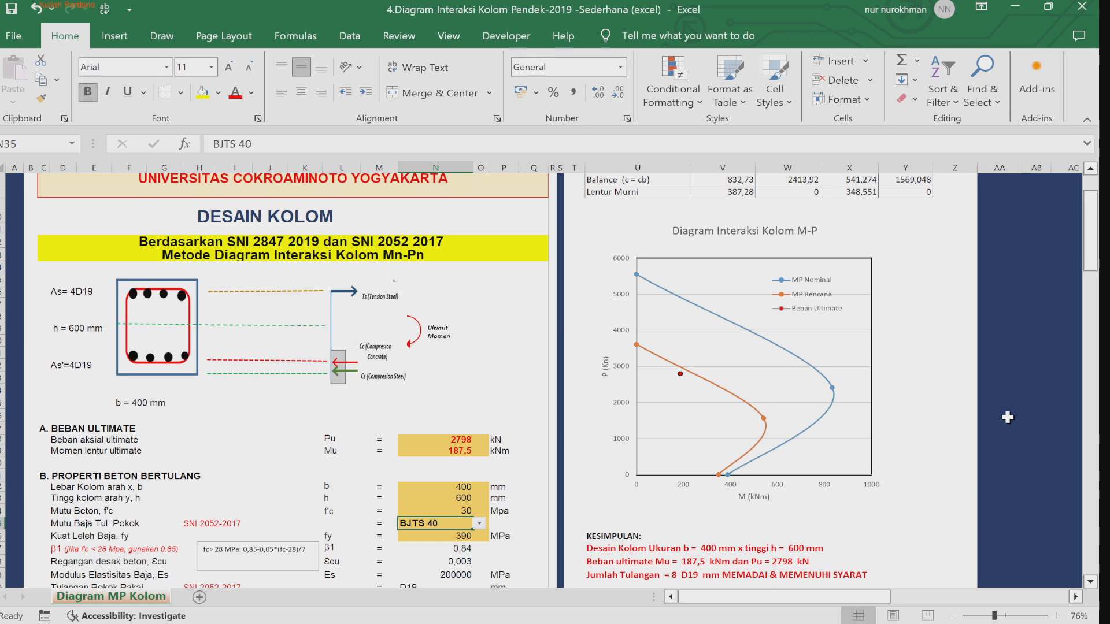
key(Up)
key(Up)
key(Up)
key(Up)
key(Up)
key(Up)
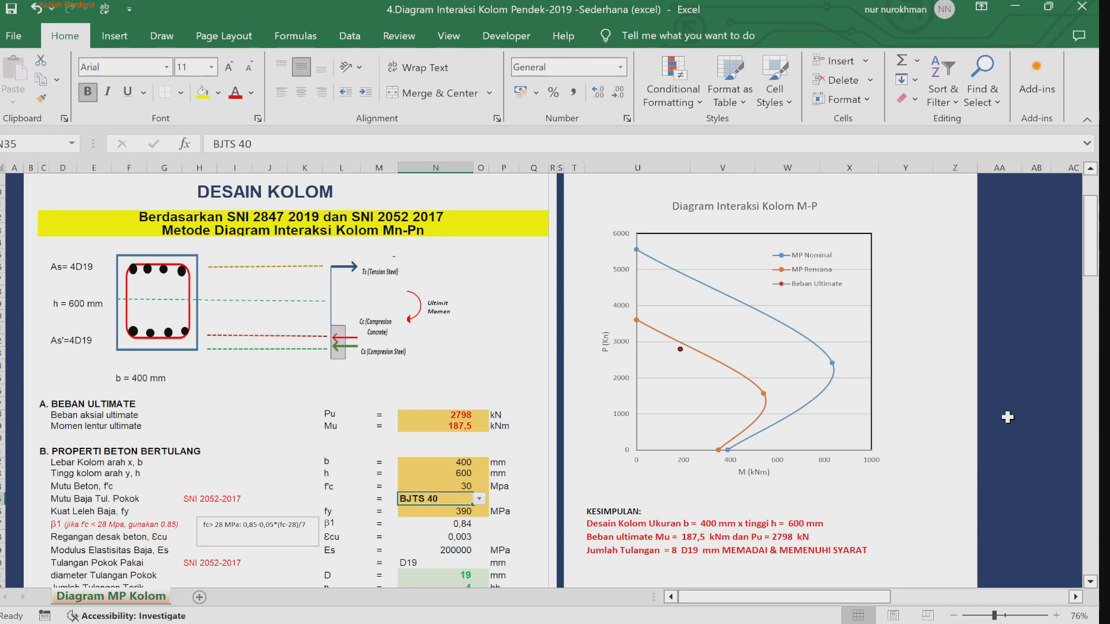
key(Down)
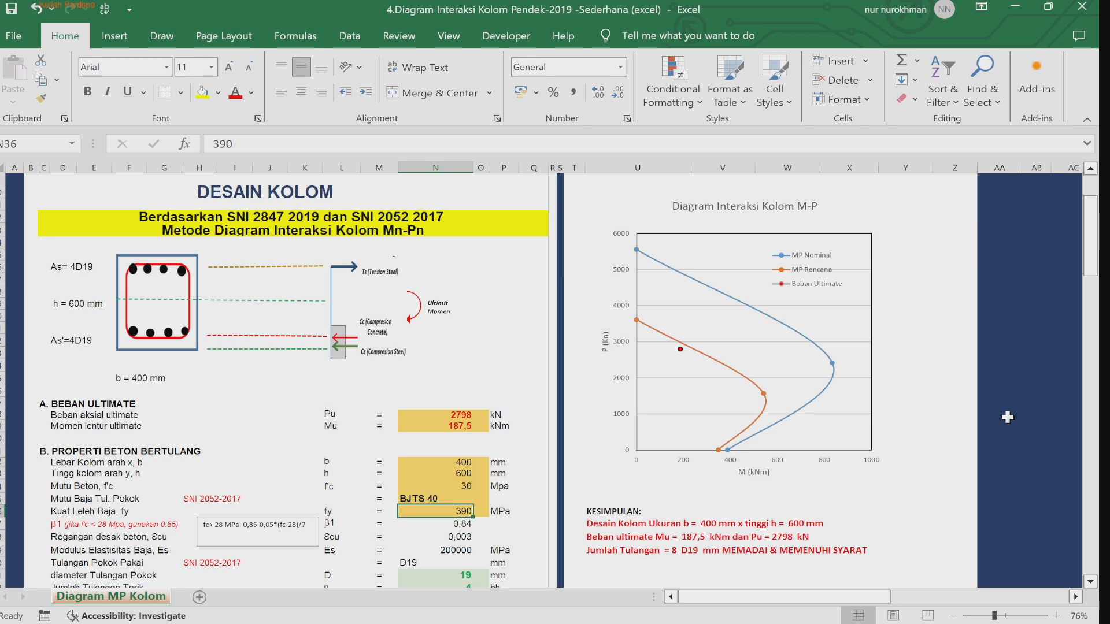
key(Down)
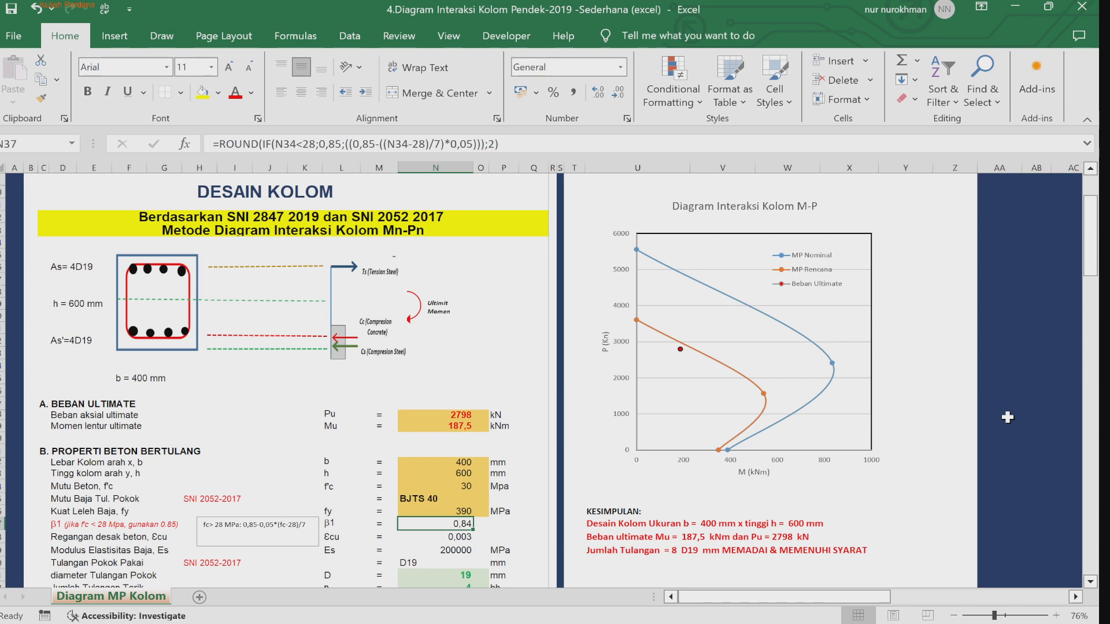
Step: Examine the β1 formula cell with its note, and the concrete strain and steel modulus cells
key(Left)
key(Left)
key(Left)
key(Left)
key(Left)
key(Left)
key(Left)
key(Left)
key(Left)
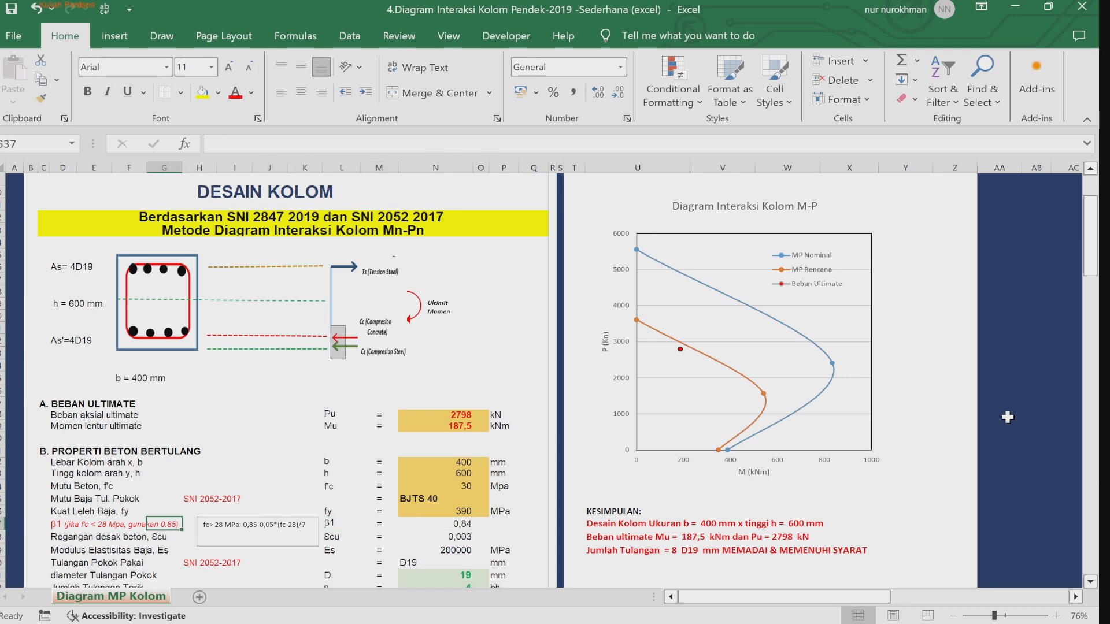
key(Left)
key(Right)
key(Right)
key(Right)
key(Right)
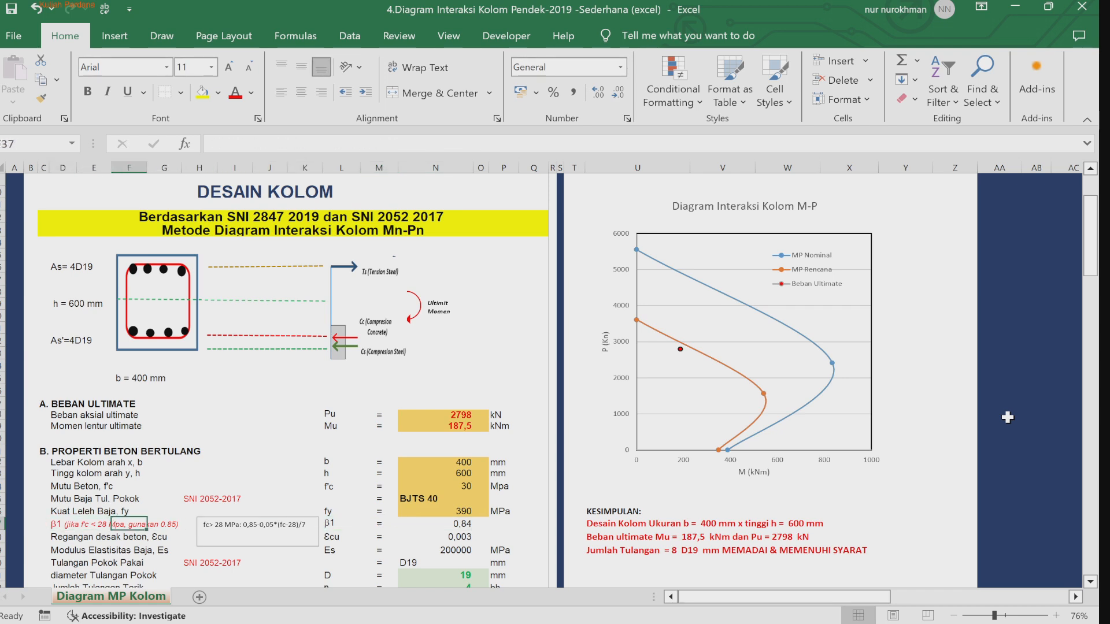
key(Right)
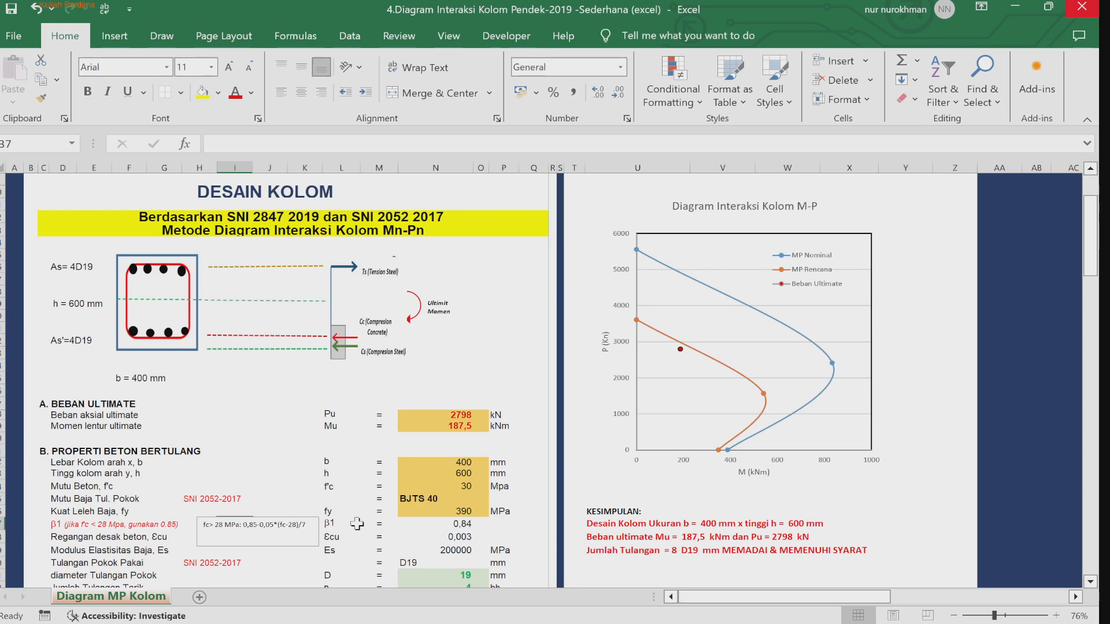
click(440, 524)
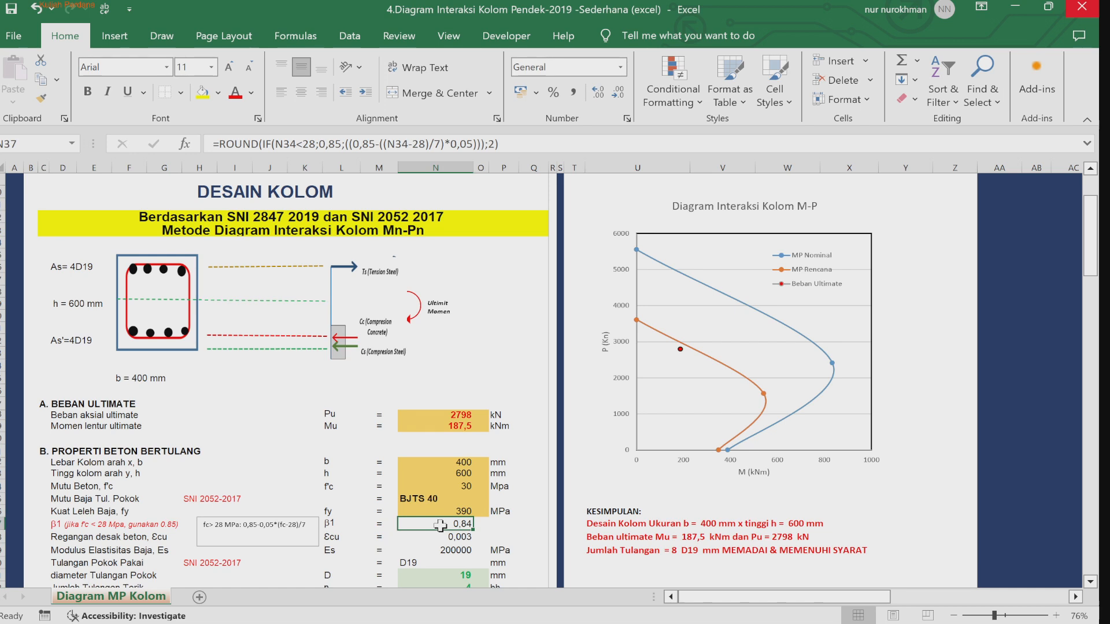
key(Left)
key(Left)
key(Left)
key(Left)
key(Left)
key(Left)
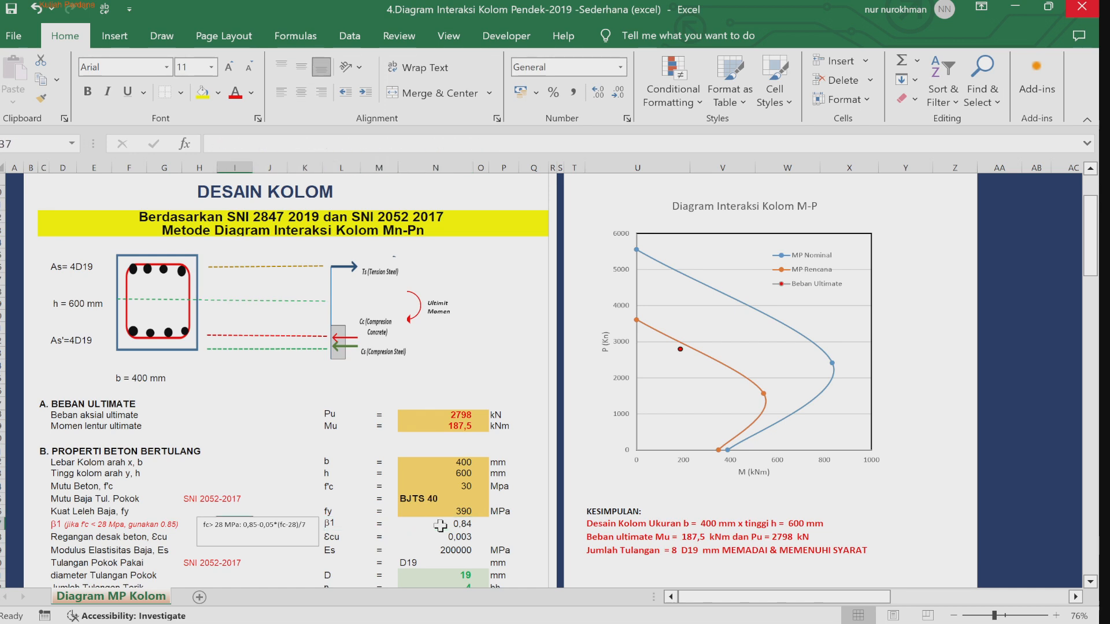
key(Right)
click(456, 525)
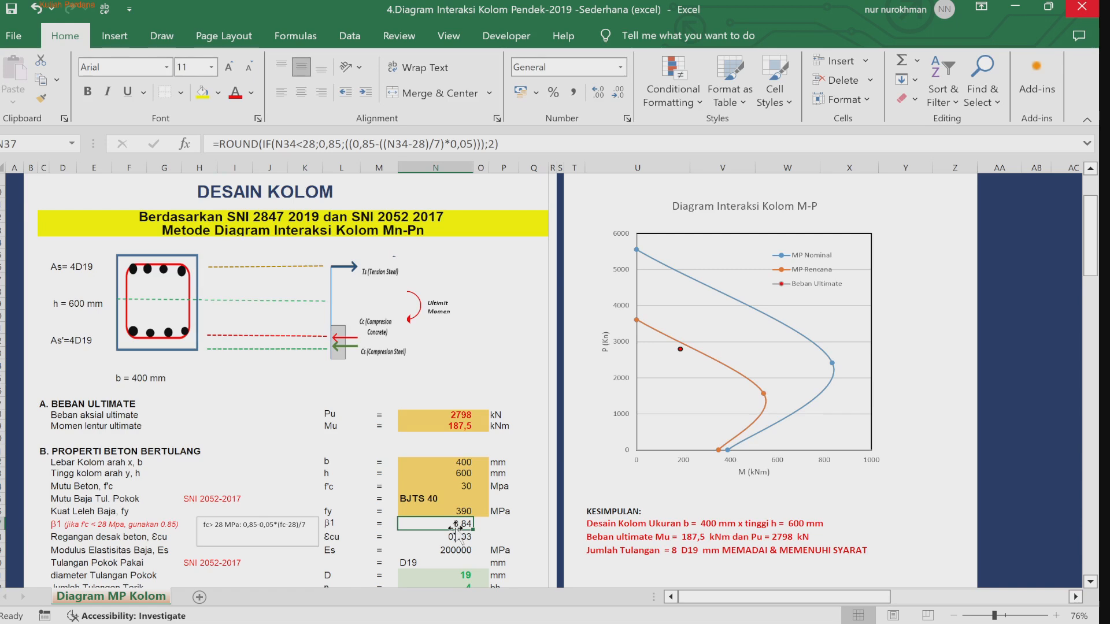
click(507, 536)
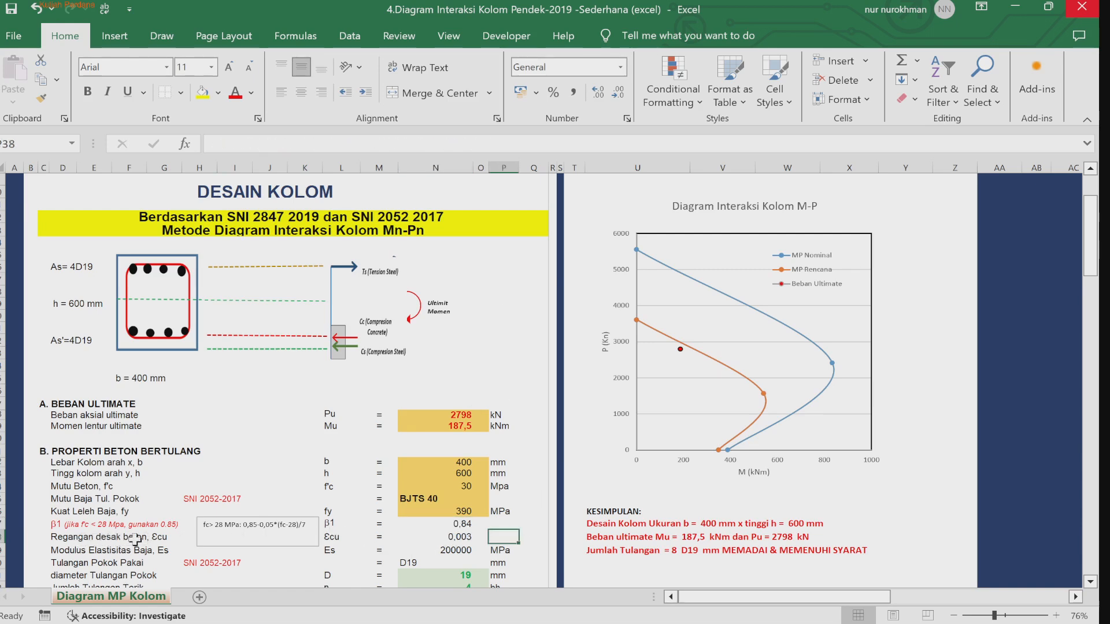
click(342, 540)
click(461, 538)
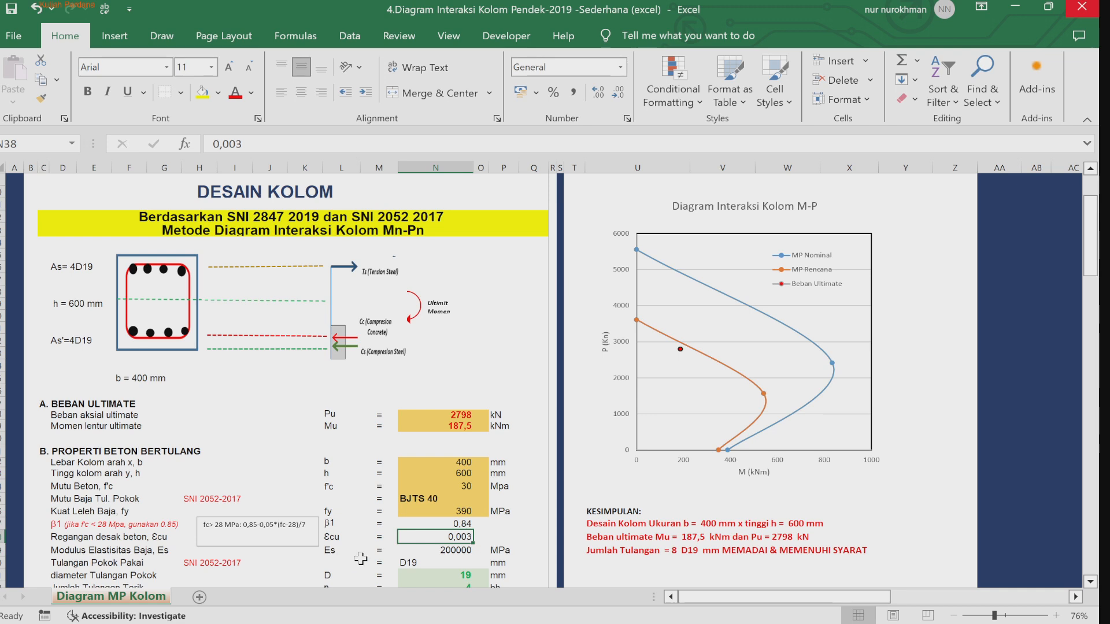
click(439, 551)
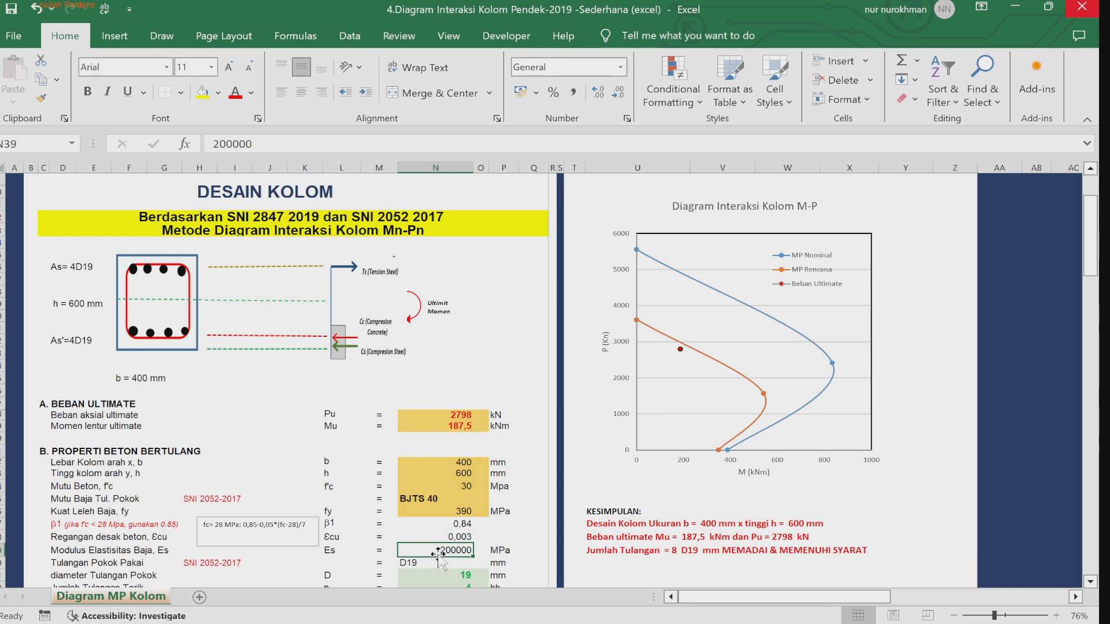
Step: Set the main reinforcement bar diameter D to 22 mm
key(Down)
key(Down)
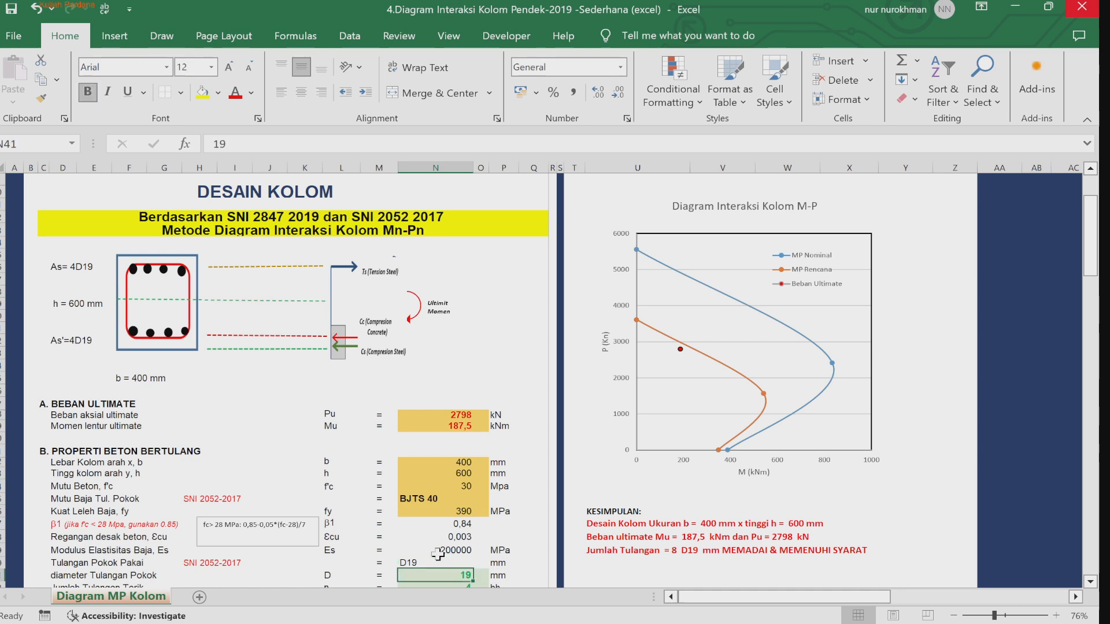
scroll(439, 555, down, 1)
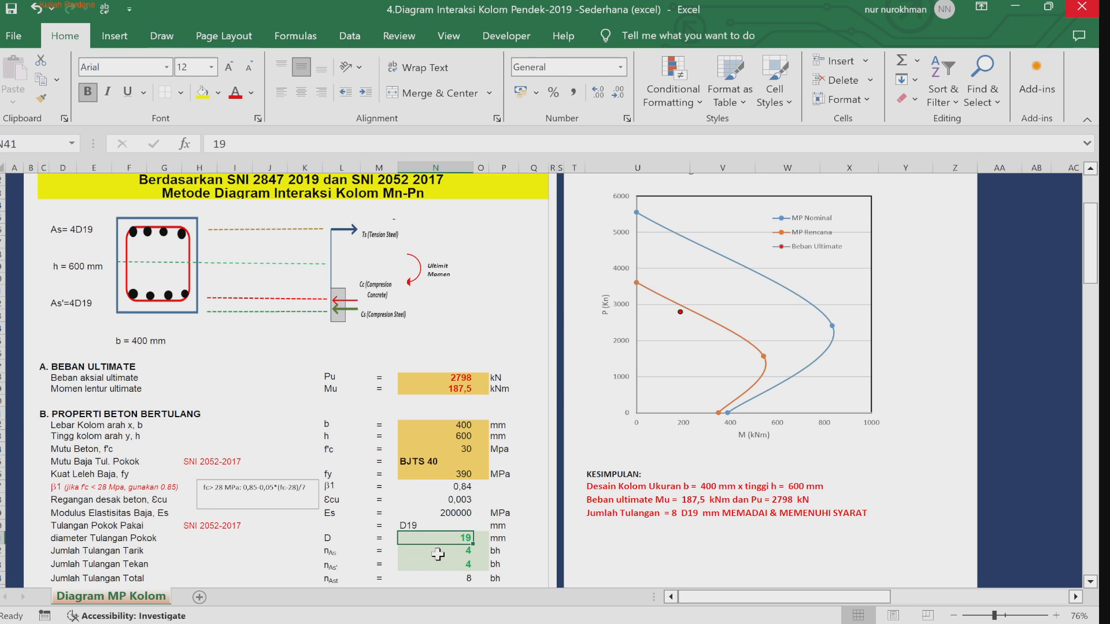
text(22)
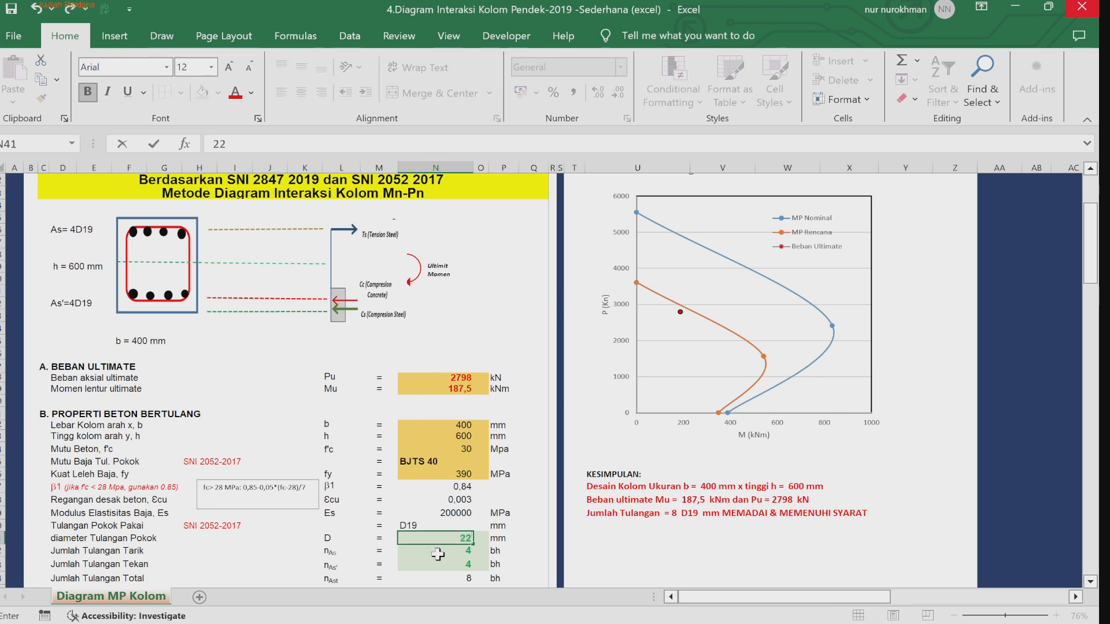
key(Return)
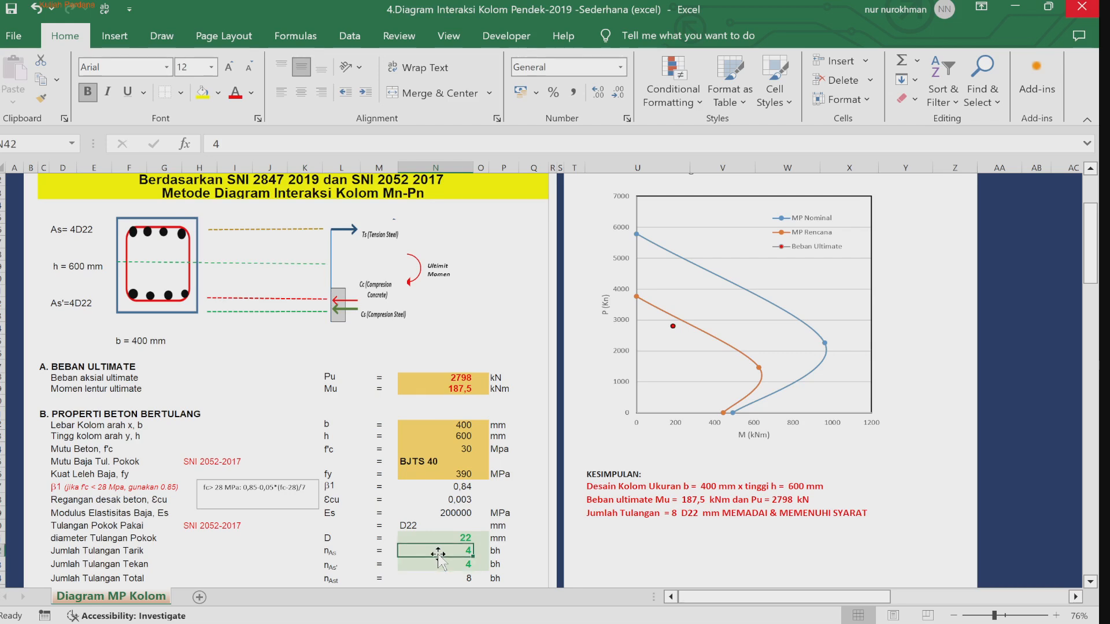
Step: Set the number of tension bars to 5
text(5)
key(Return)
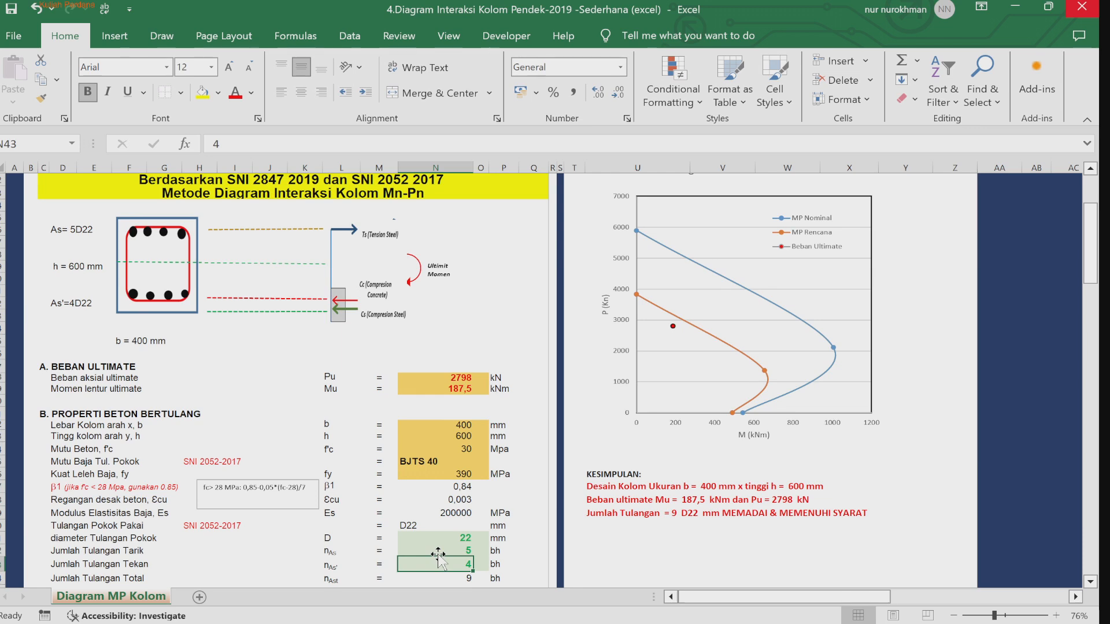
Step: Change the main reinforcement bar diameter to 16 mm
key(Up)
key(Up)
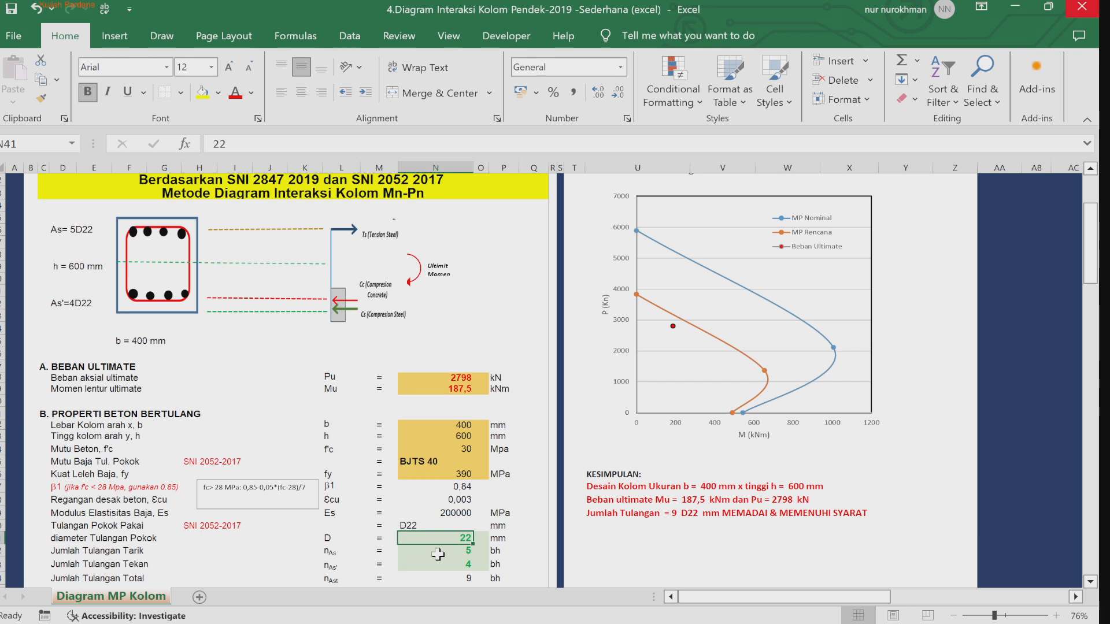
text(16)
key(Return)
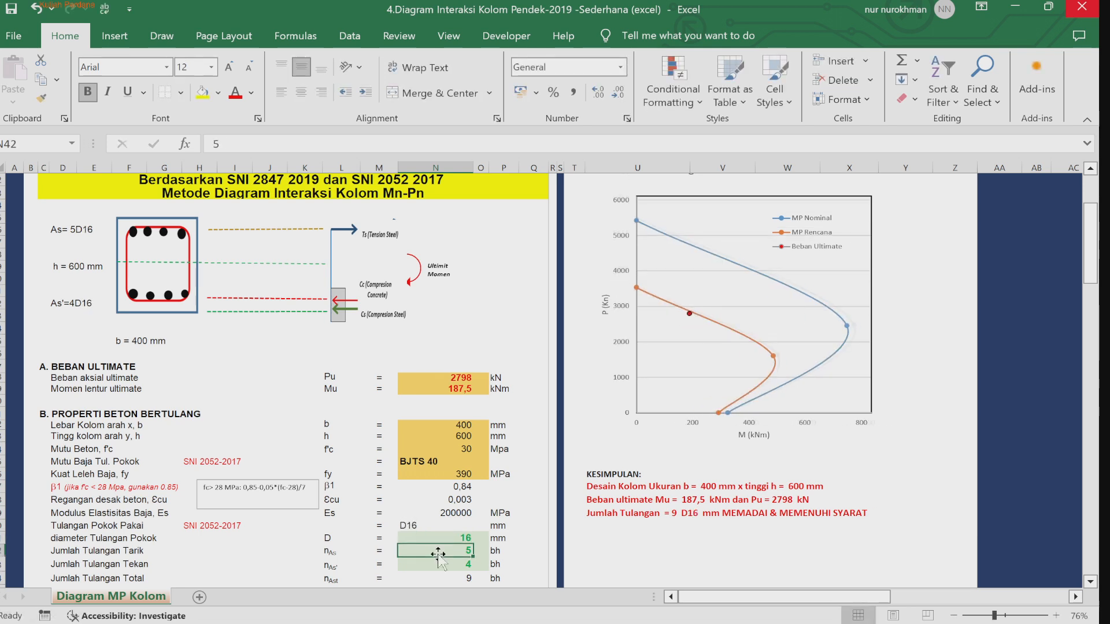
Step: Set the main reinforcement bar diameter D to 19 mm
key(Up)
text(19)
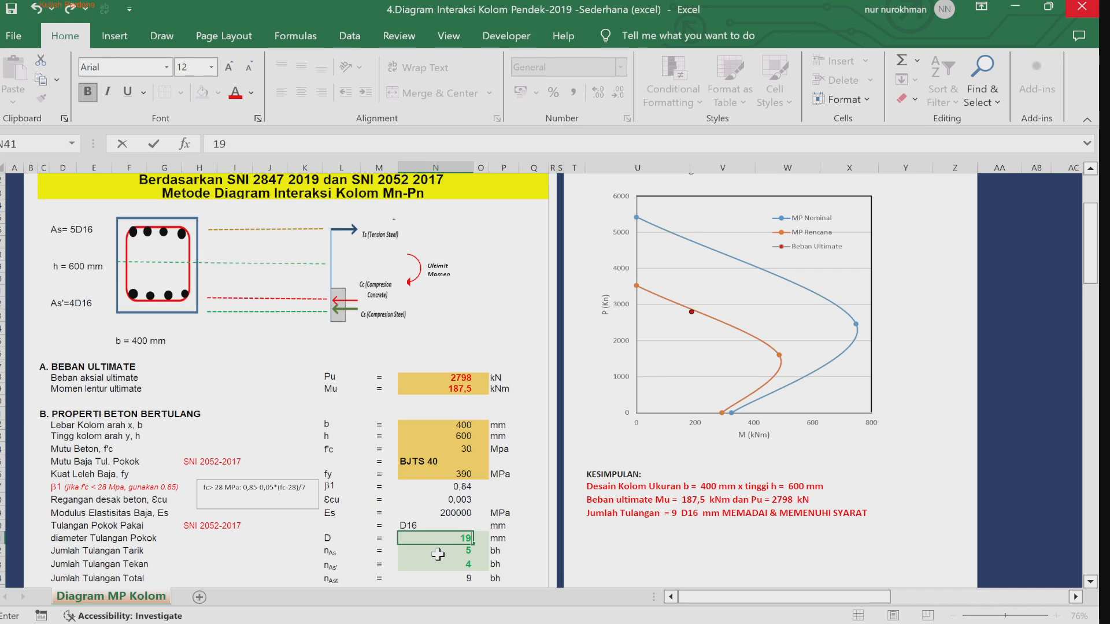
key(Return)
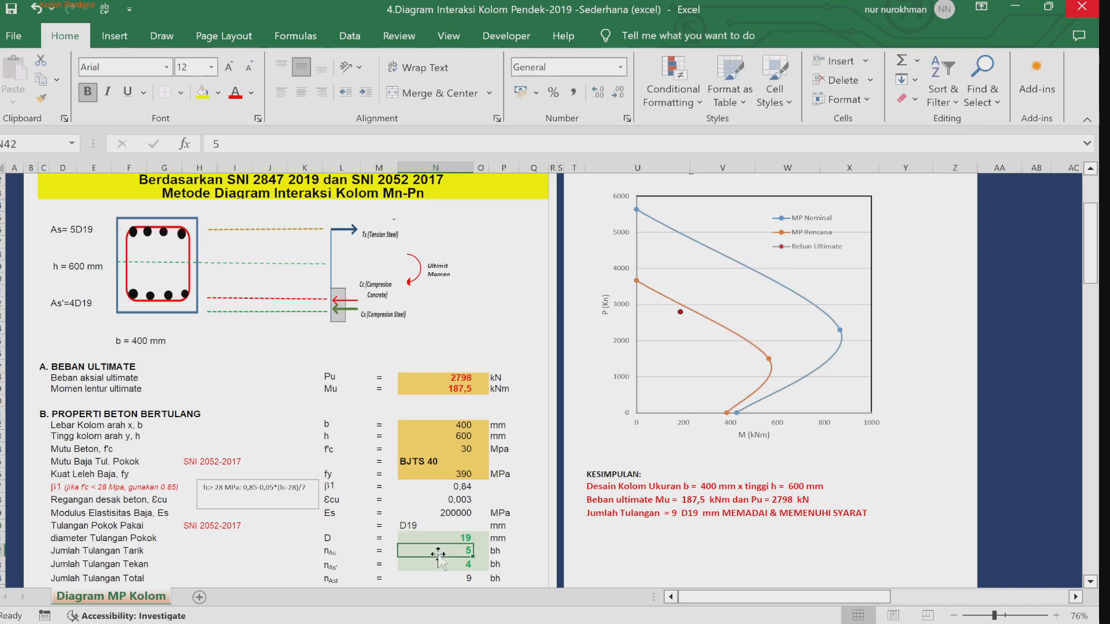
Step: Set the number of compression bars to 5
key(Down)
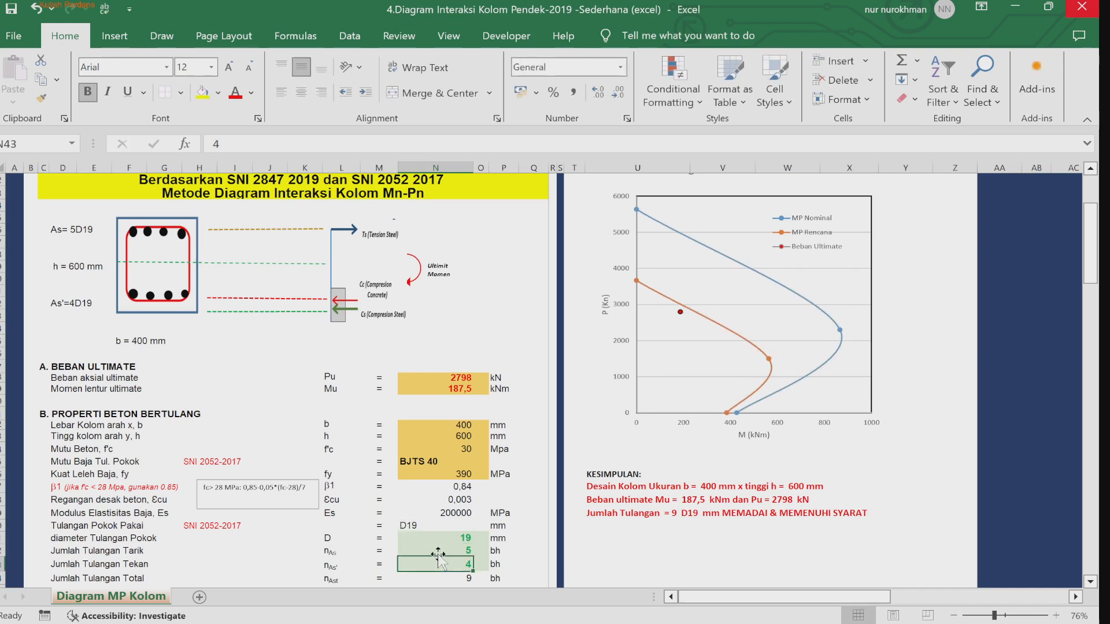
text(5)
key(Return)
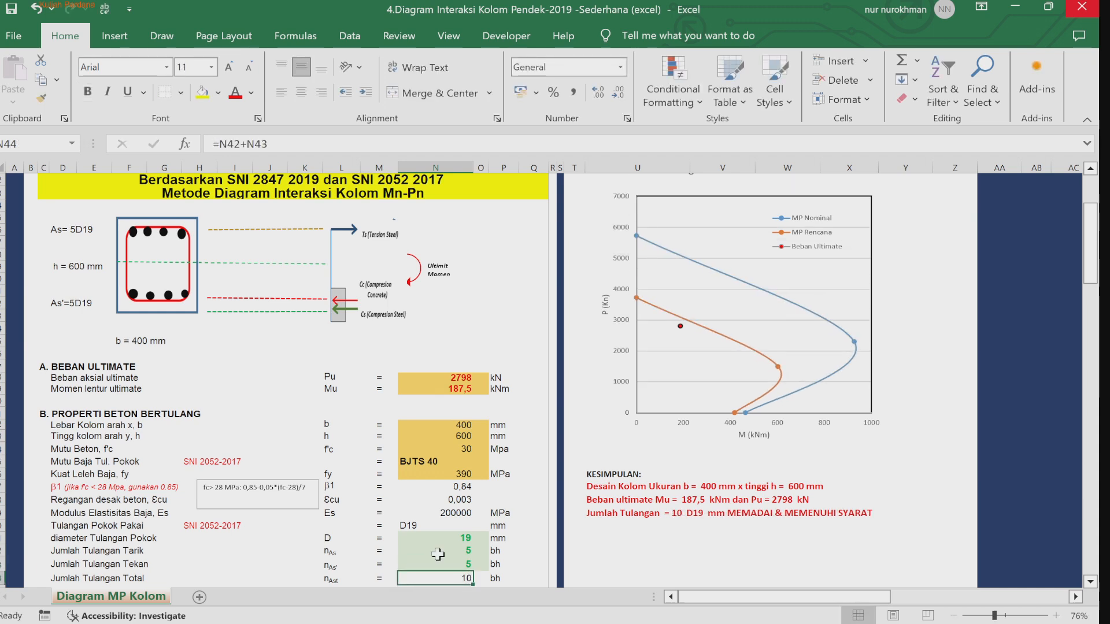
Step: Set both the tension and compression bar counts to 4
click(438, 552)
text(4)
key(Return)
text(4)
key(Return)
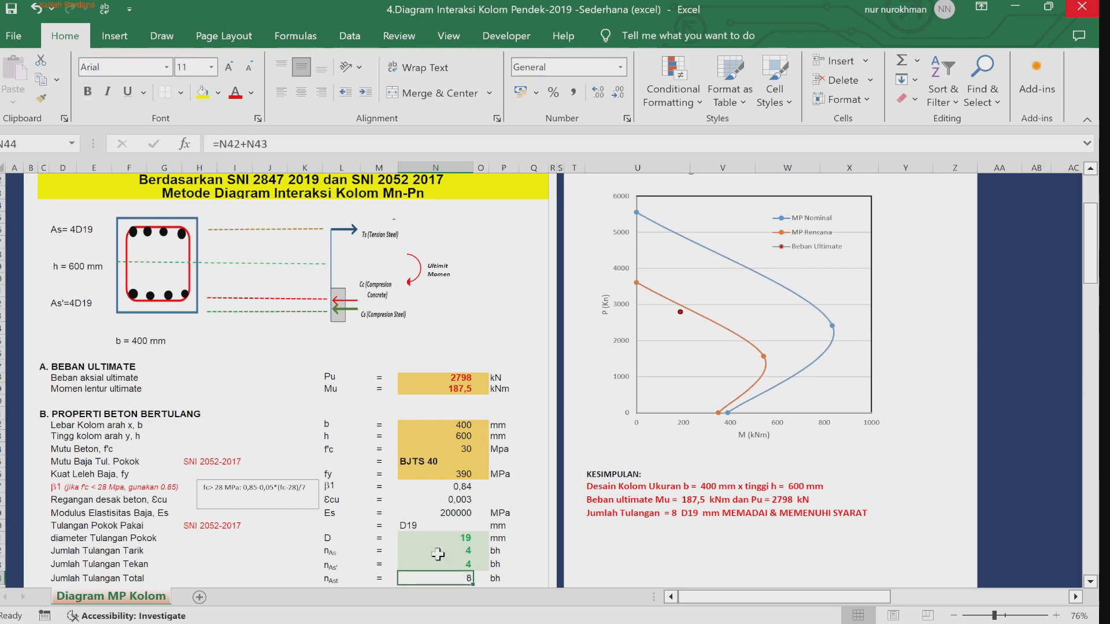
Step: Review the stirrup diameter, concrete cover and section dimension check rows below the reinforcement inputs
key(Down)
key(Down)
key(Down)
key(Down)
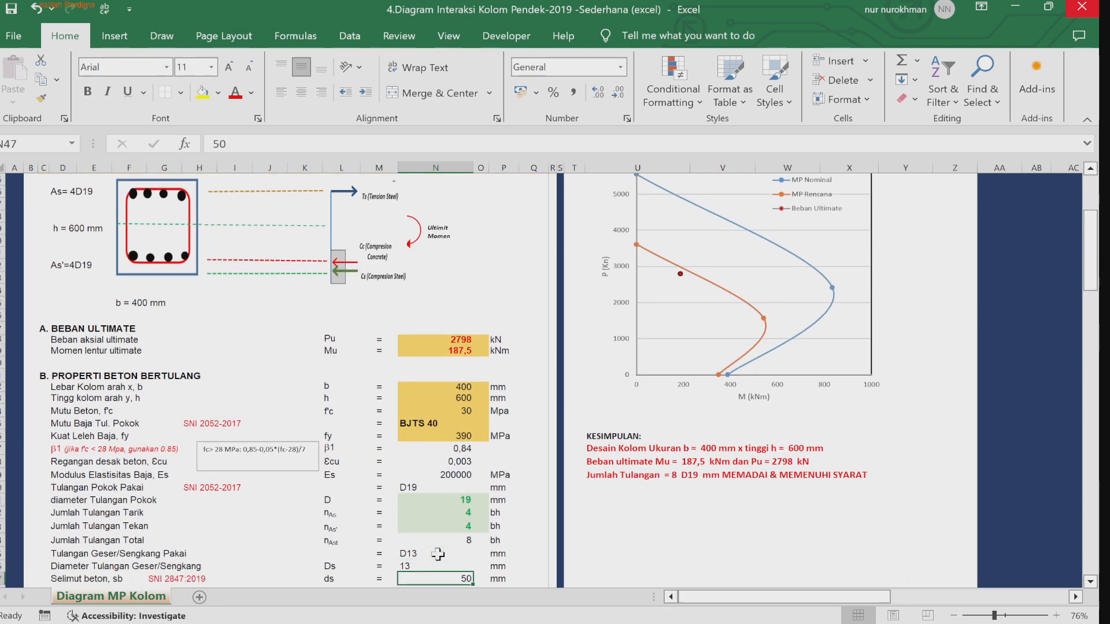
key(Up)
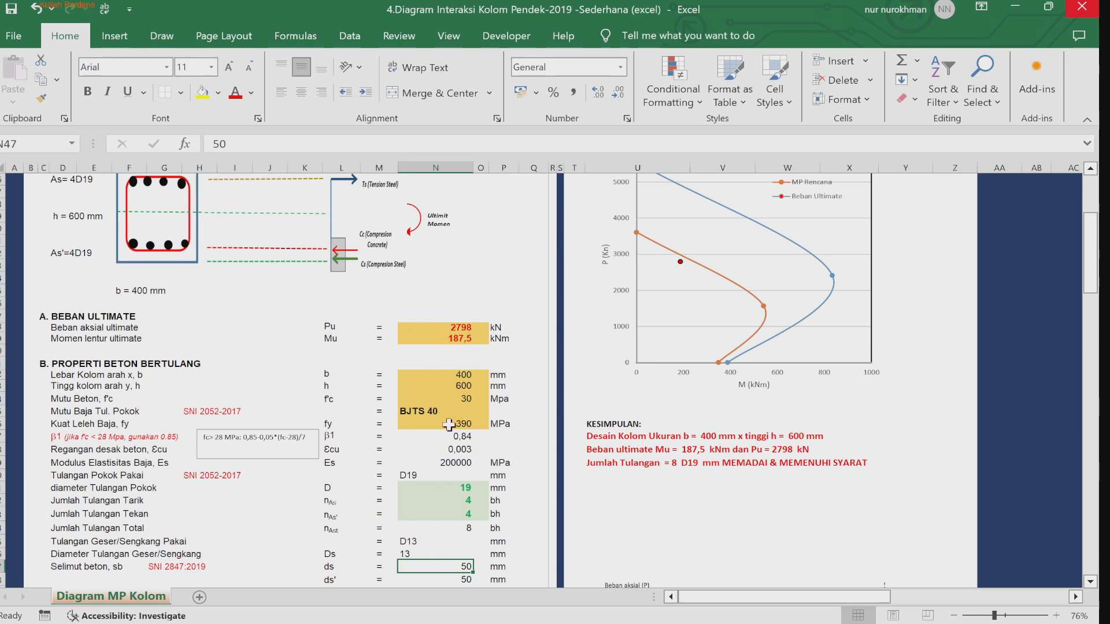
click(439, 492)
key(Down)
key(Down)
key(Down)
key(Down)
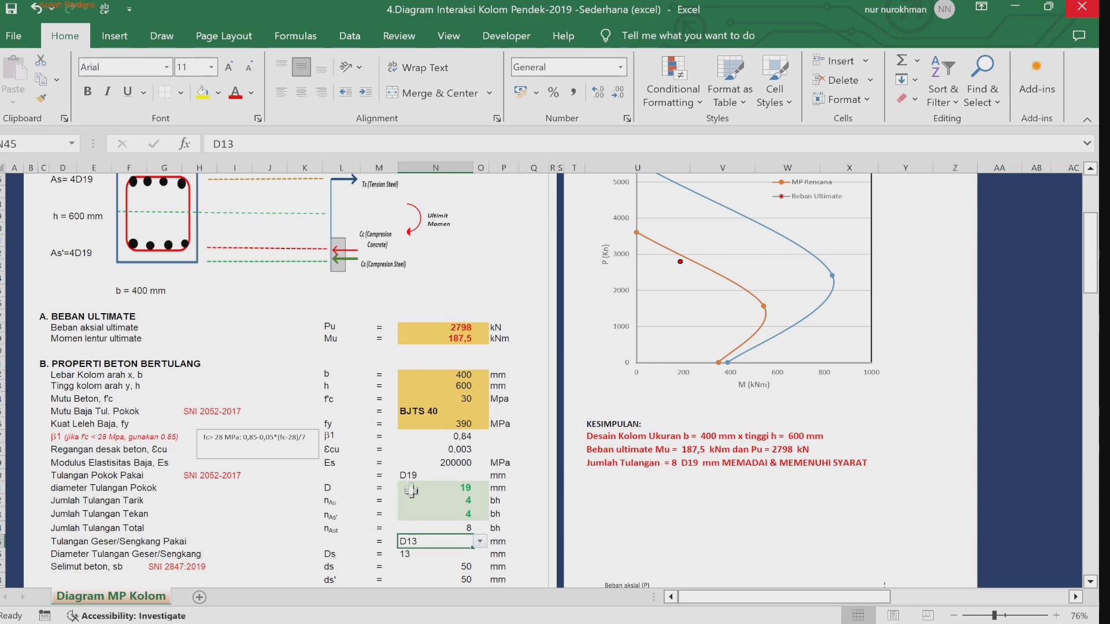
key(Down)
key(Down)
key(Down)
key(Down)
key(Down)
key(Down)
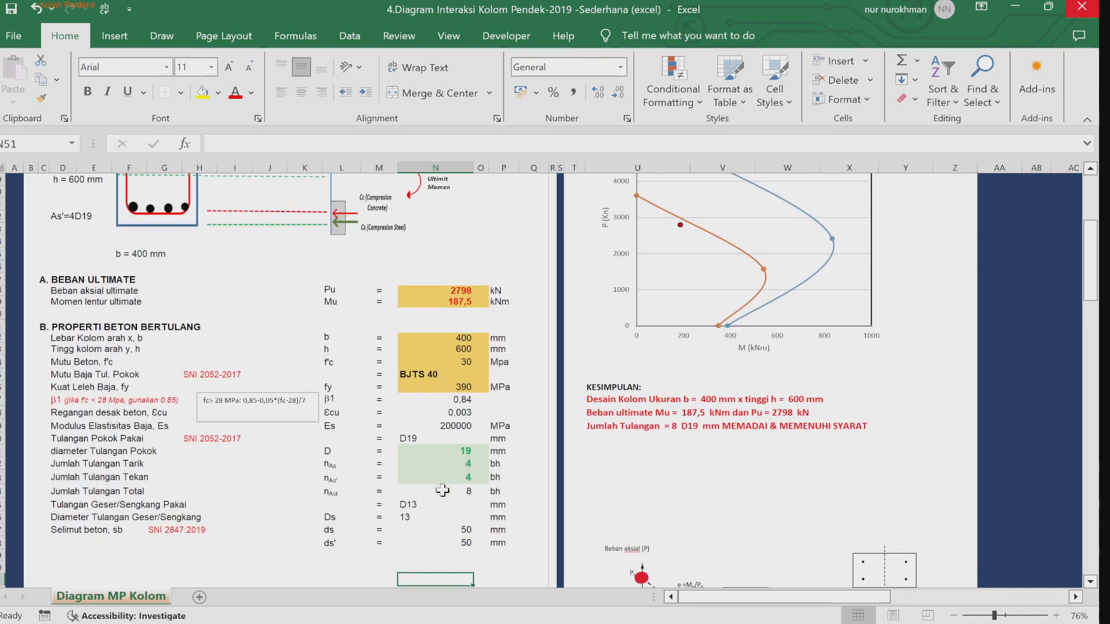
key(Down)
key(Down)
key(Down)
key(Down)
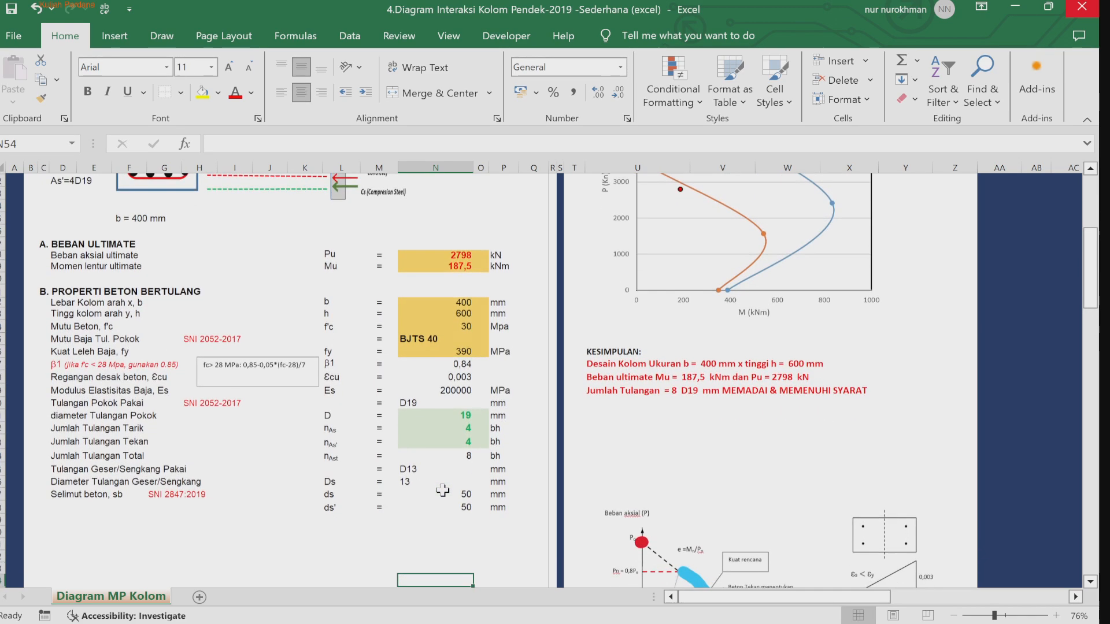
key(Down)
key(Down)
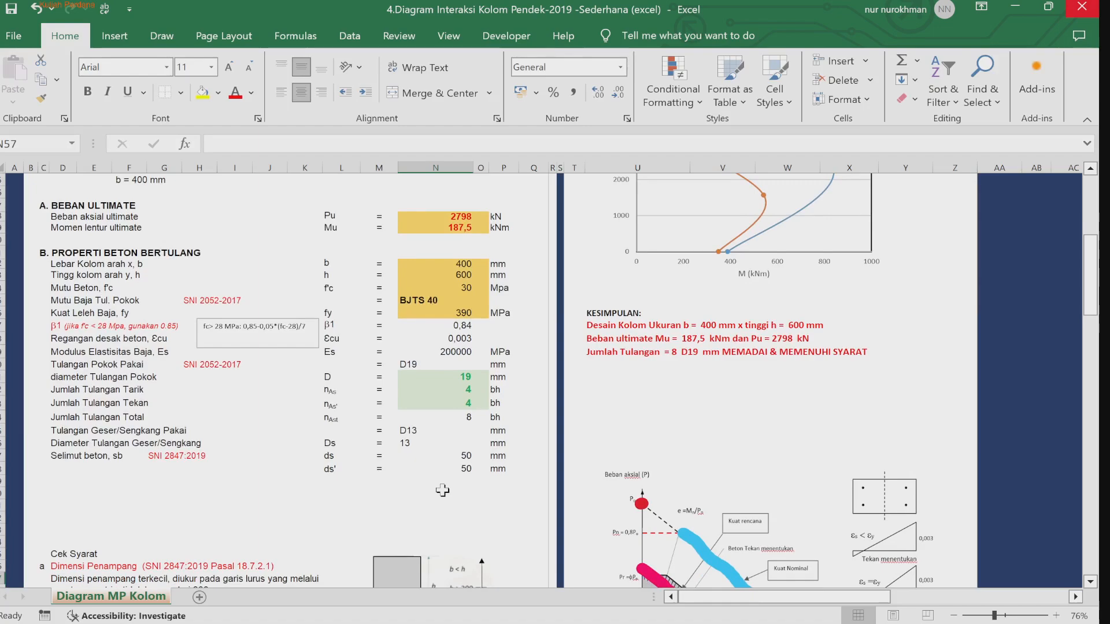
key(Down)
key(Down)
key(Down)
key(Down)
key(Down)
key(Down)
key(Down)
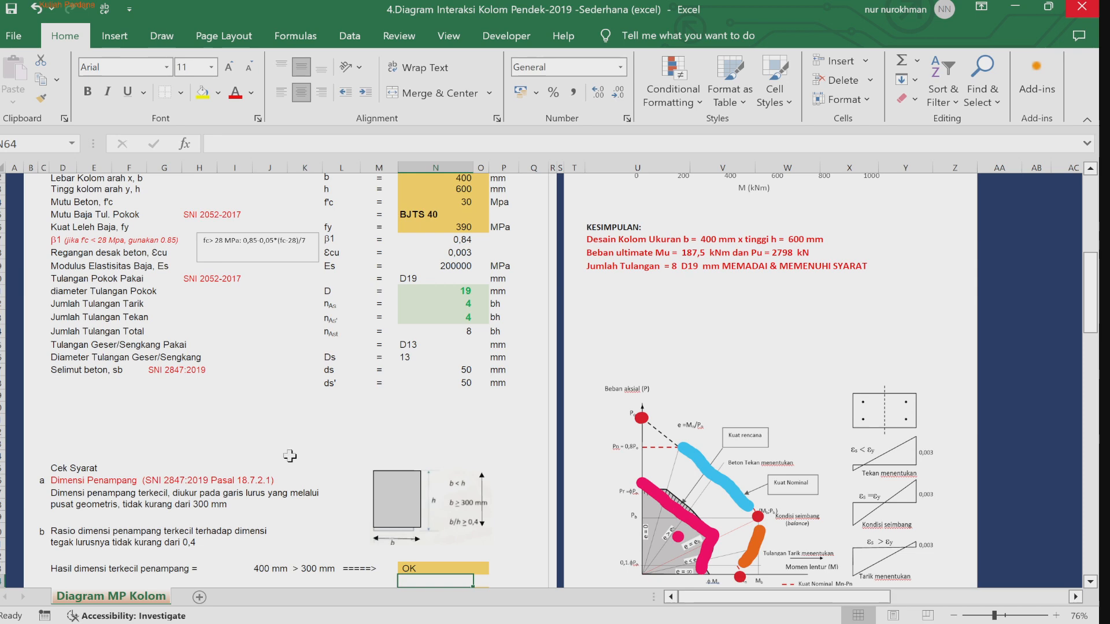
key(Down)
key(Down)
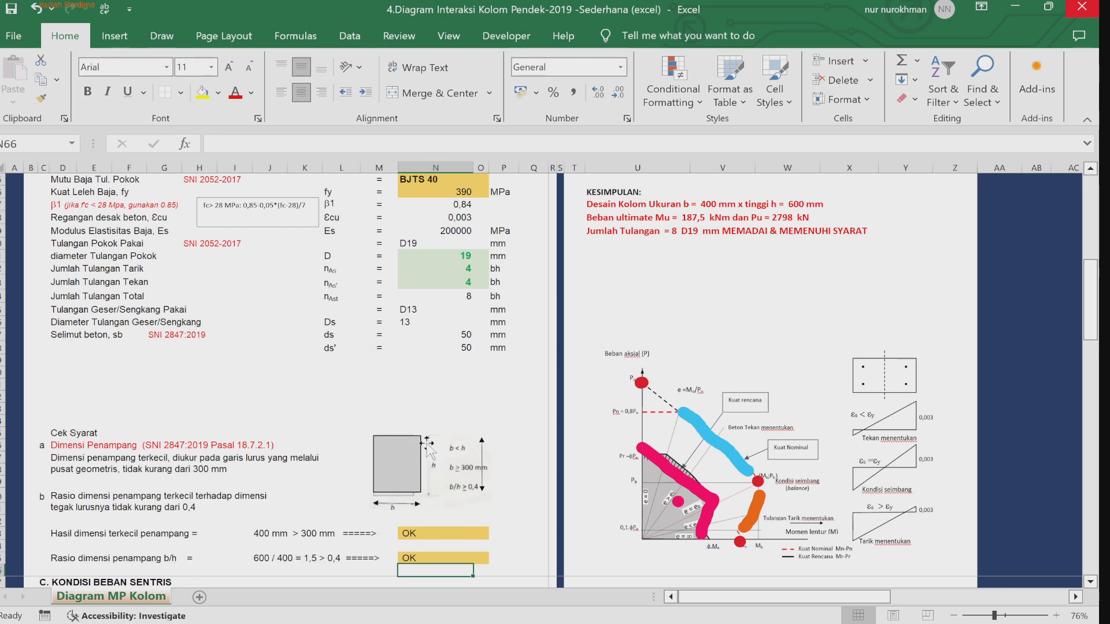
Step: Scroll through the concentric load section's reinforcement area and capacity calculations
click(514, 519)
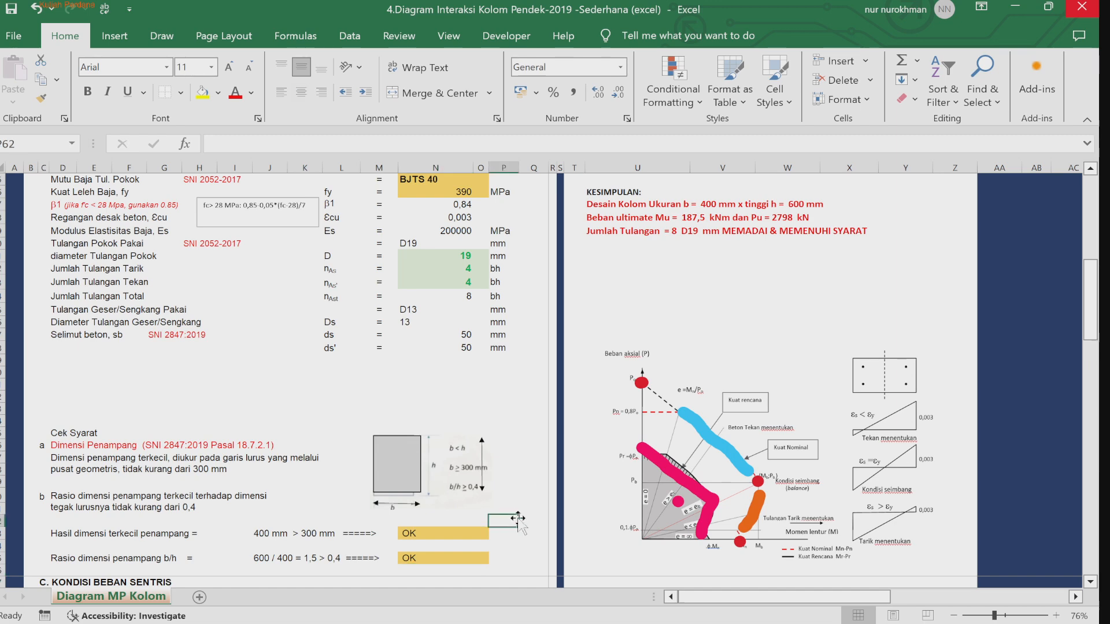
key(Down)
key(Down)
key(Down)
key(Down)
key(Down)
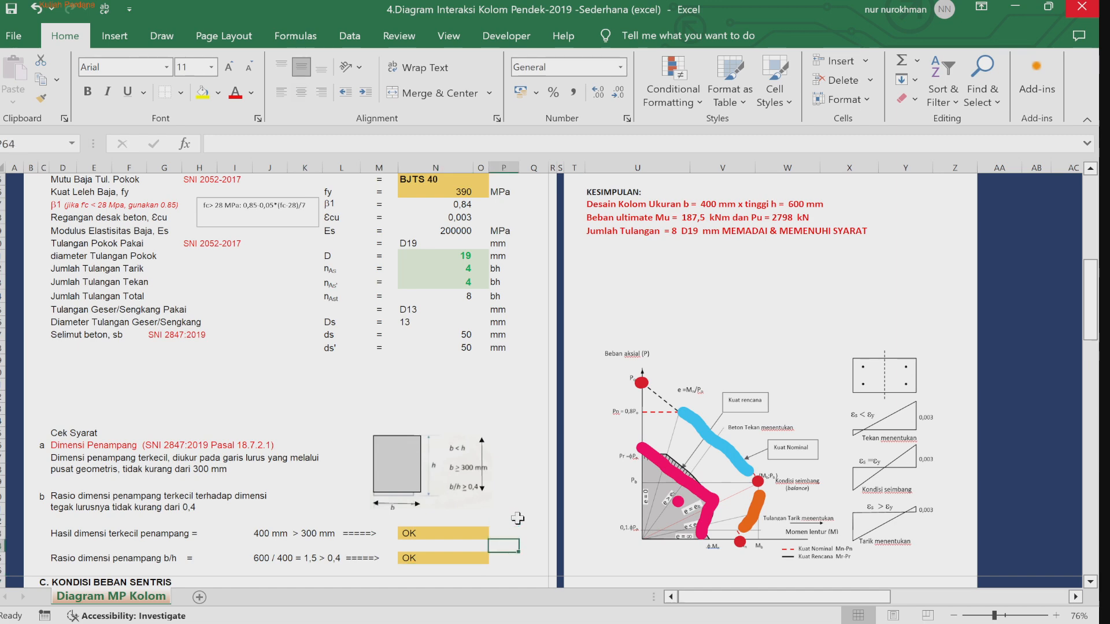
key(Down)
key(Down)
key(Down)
key(Down)
key(Down)
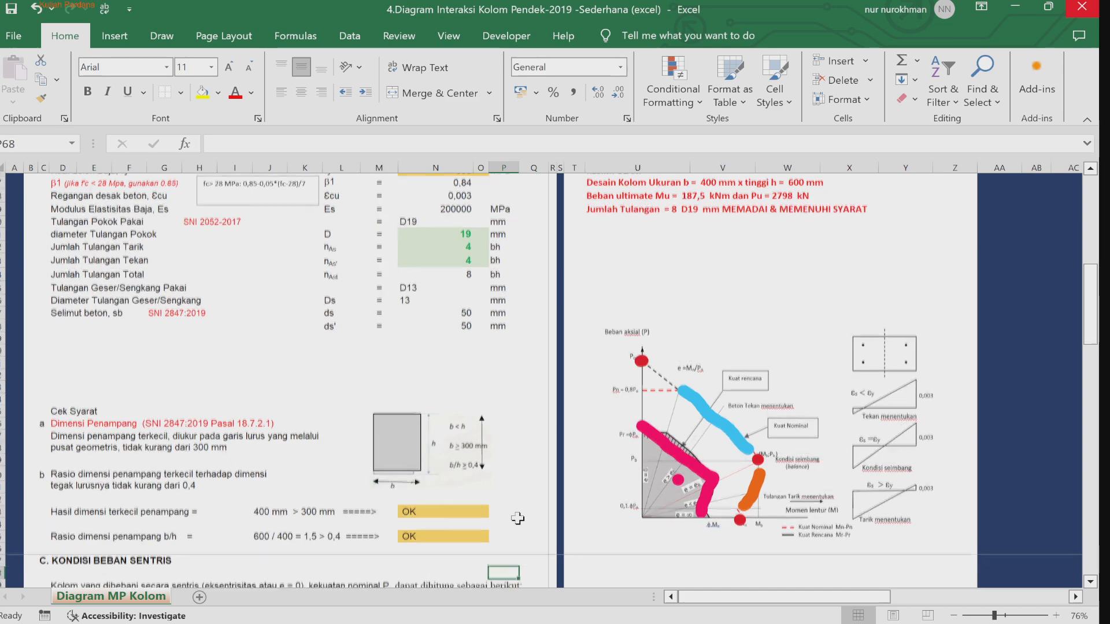
key(Down)
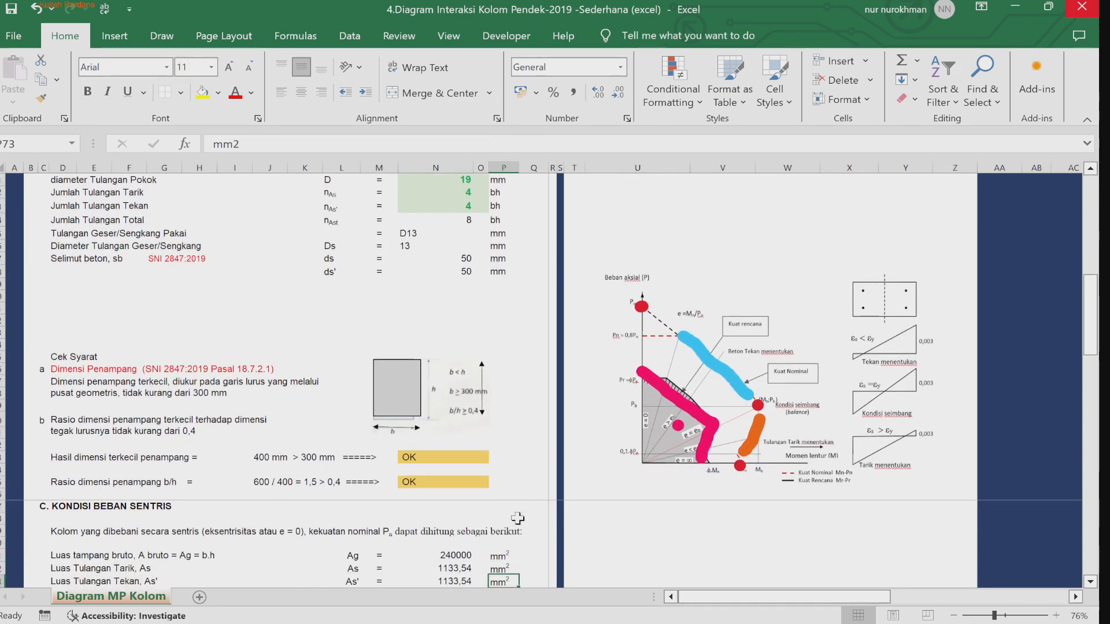
key(Down)
key(Down)
key(Down)
key(Down)
key(Down)
key(Down)
key(Down)
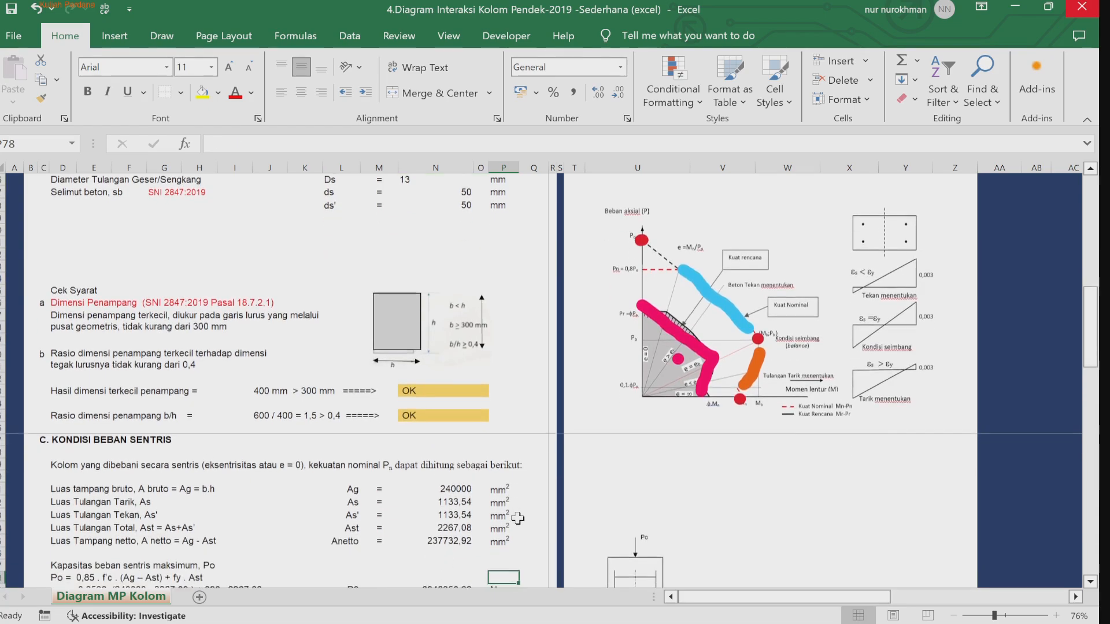
key(Down)
key(Down)
key(Down)
key(Down)
key(Down)
key(Down)
key(Down)
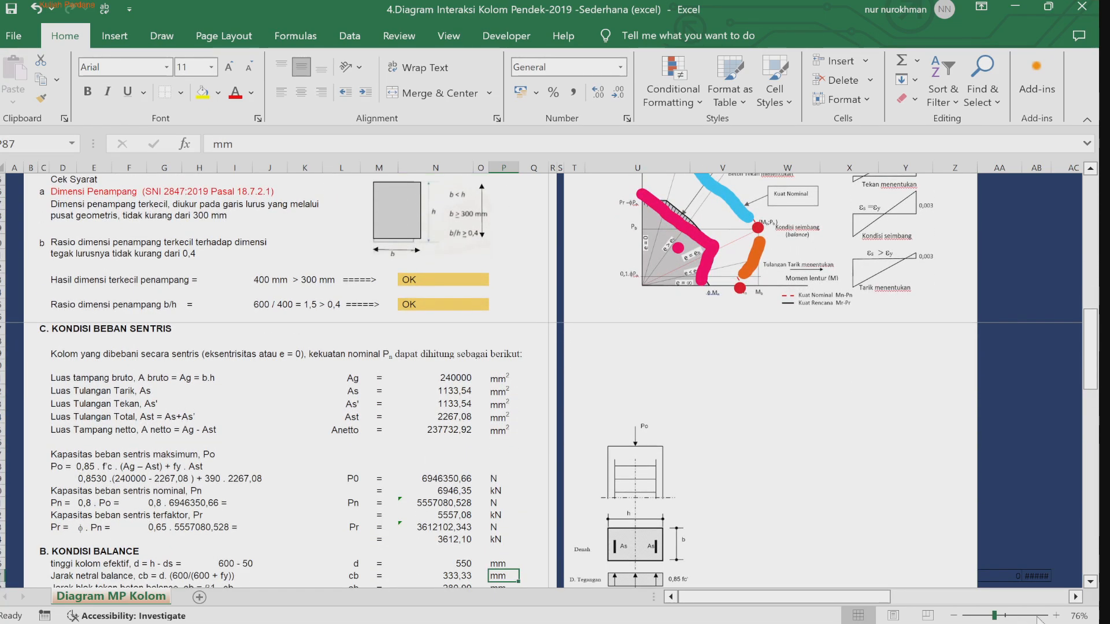
Step: Inspect the formulas for the gross area, reinforcement areas and concentric capacities Po, Pn and Pr
click(1056, 616)
click(1055, 616)
click(1056, 616)
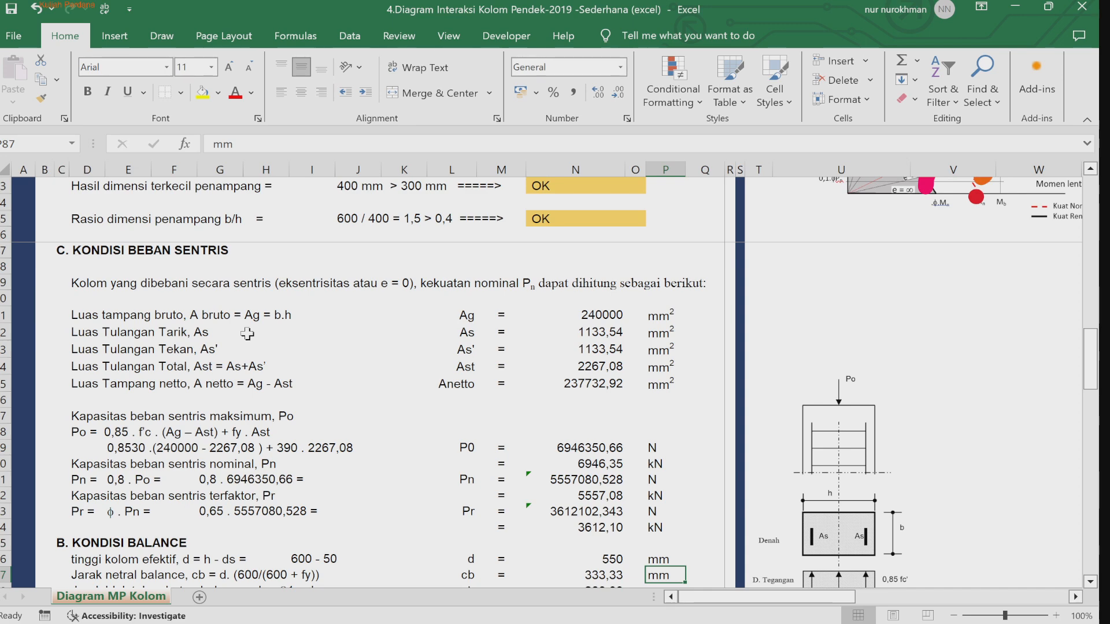
click(571, 333)
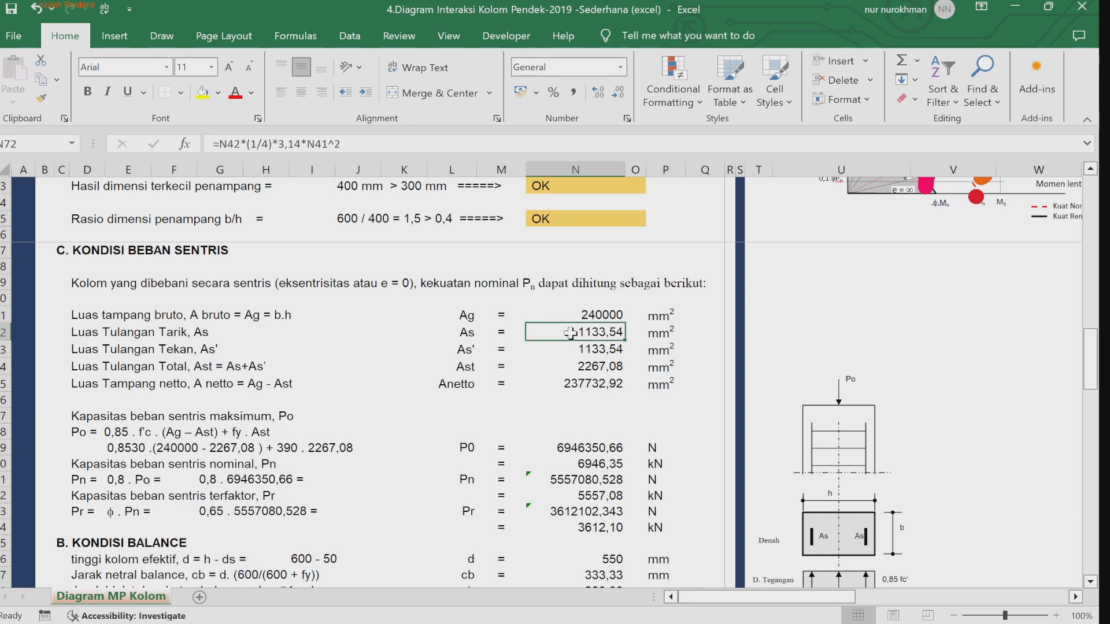
click(574, 314)
click(564, 336)
click(376, 352)
key(Return)
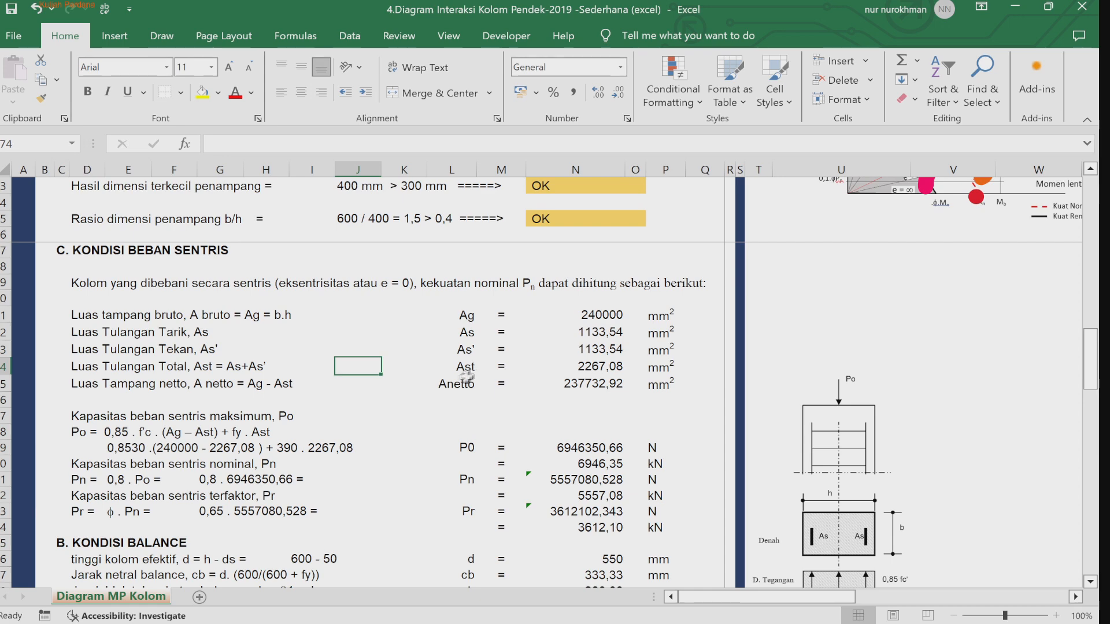
click(550, 382)
key(Down)
key(Down)
key(Down)
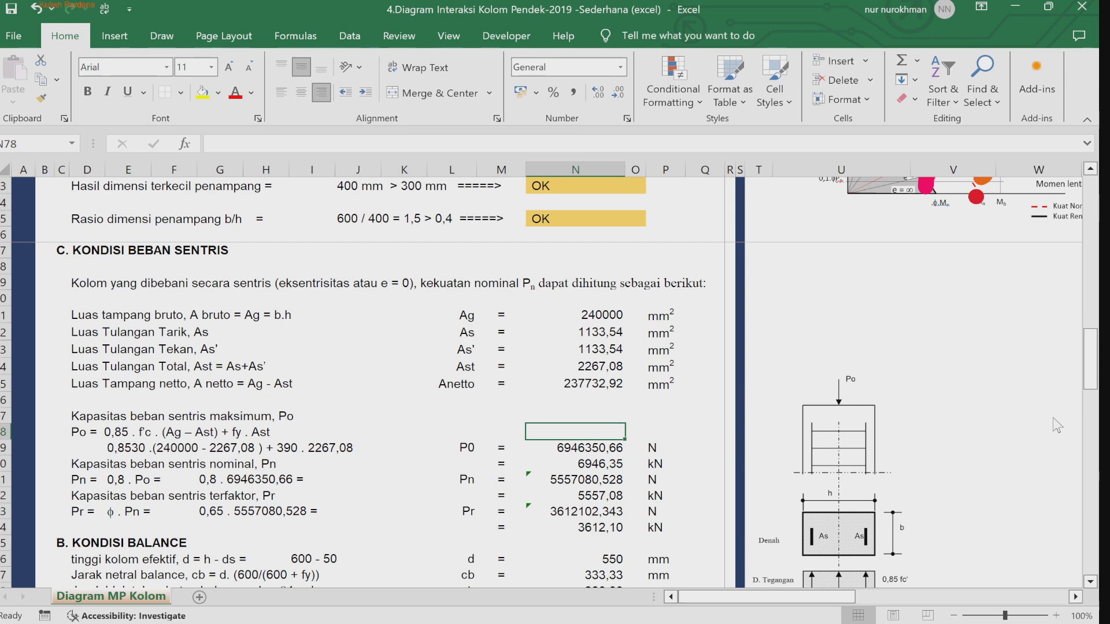
click(345, 420)
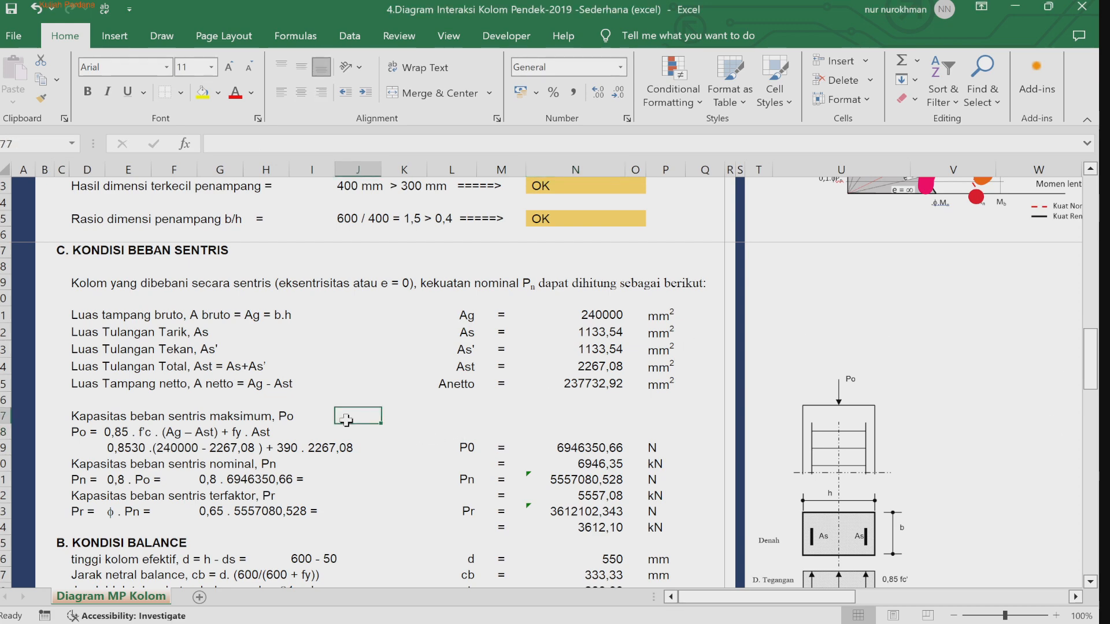
key(Down)
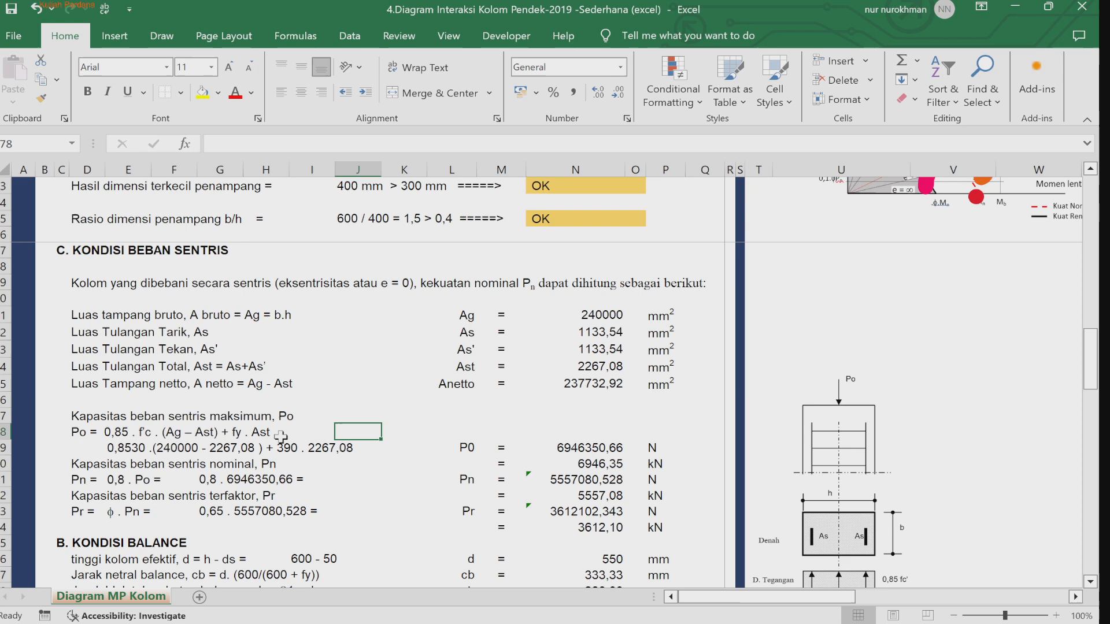
click(585, 450)
click(545, 418)
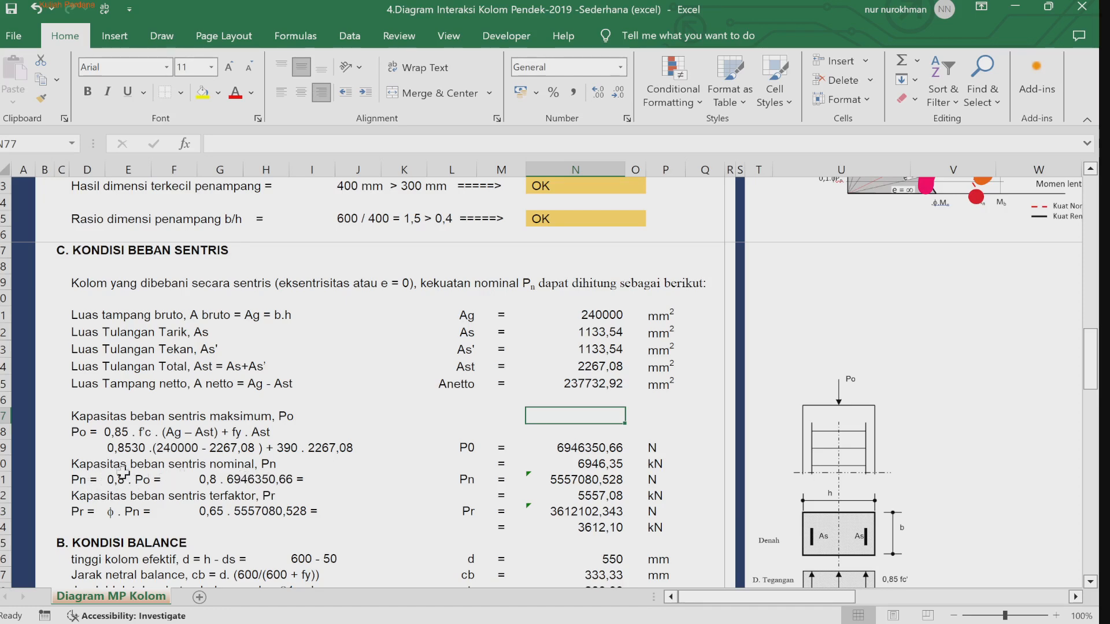
click(578, 478)
click(376, 507)
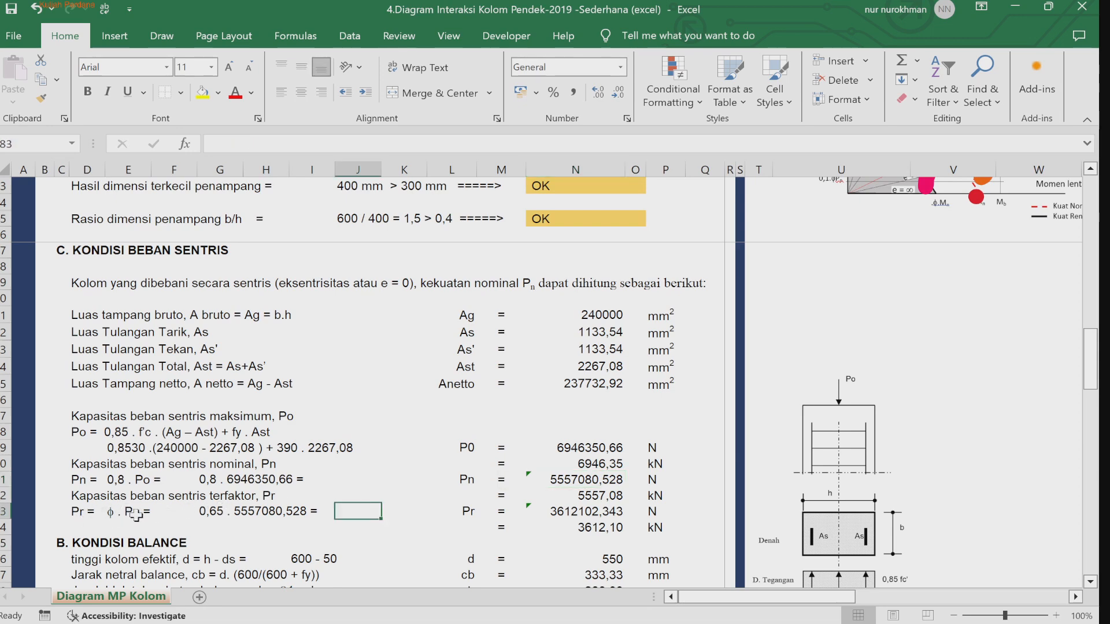
click(113, 514)
click(208, 511)
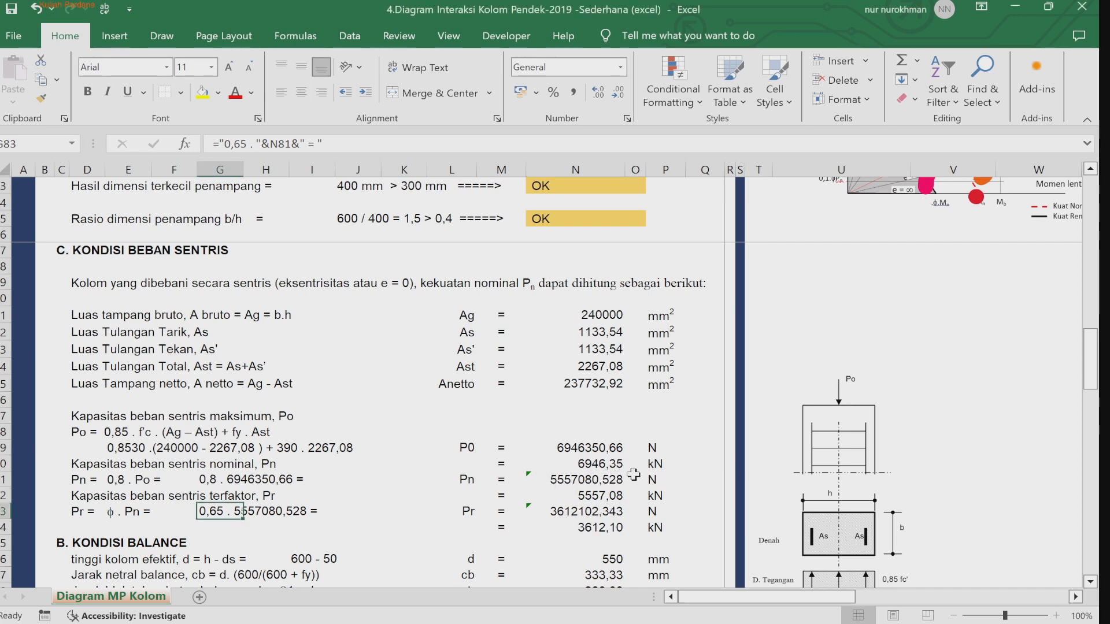
Step: Duplicate the red marker in the interaction illustration and place the copy at the 0.8Po axial level
drag(1090, 372, 1090, 338)
click(845, 236)
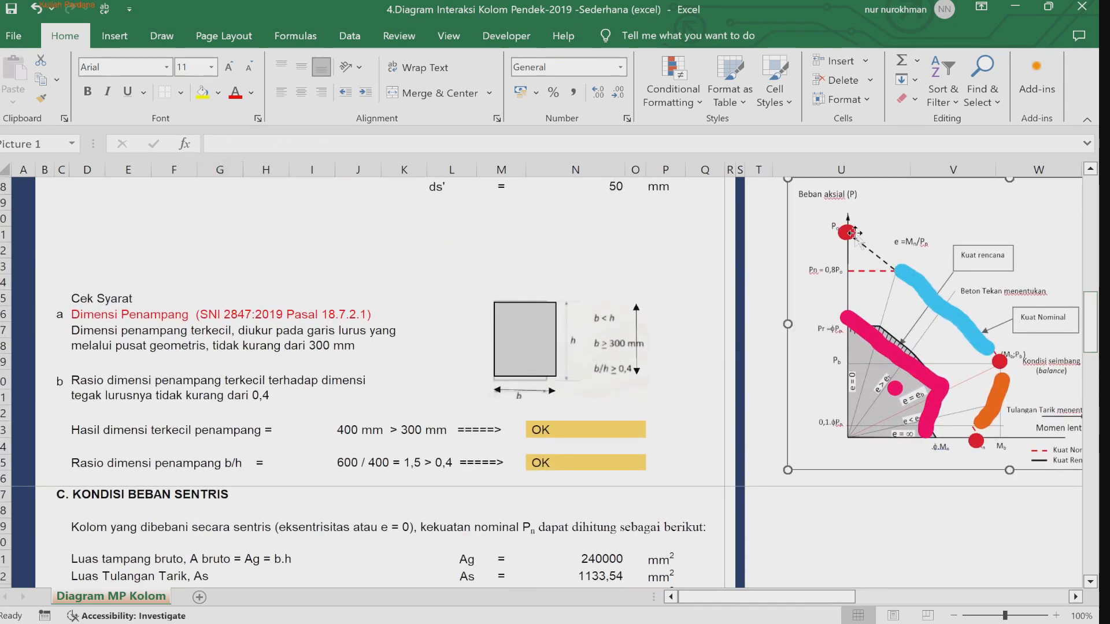
click(845, 234)
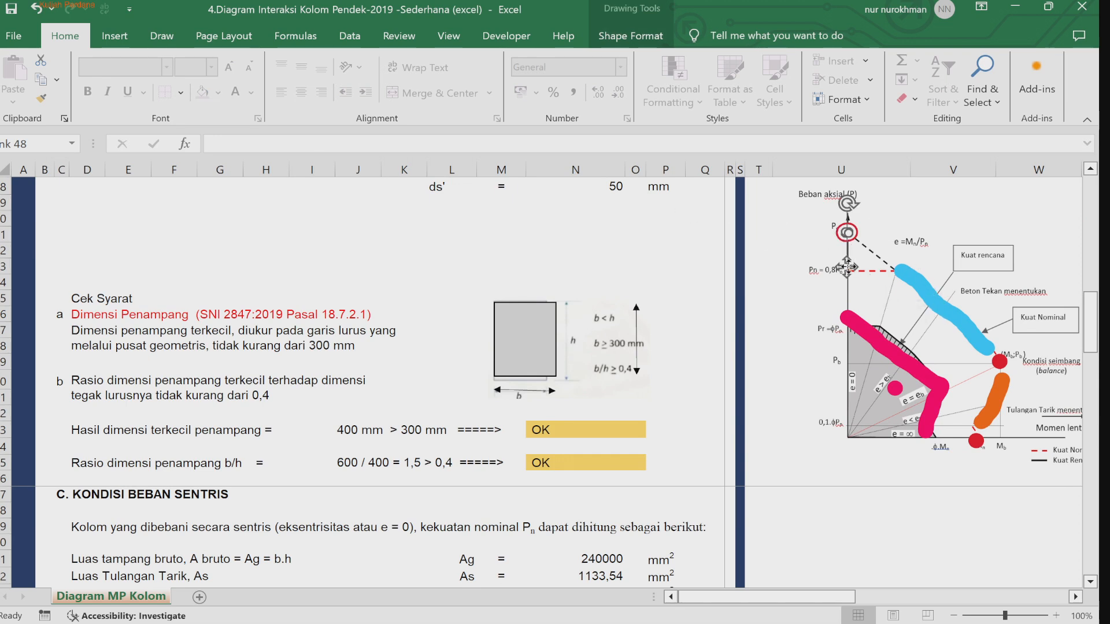
key(ctrl+c)
key(ctrl+v)
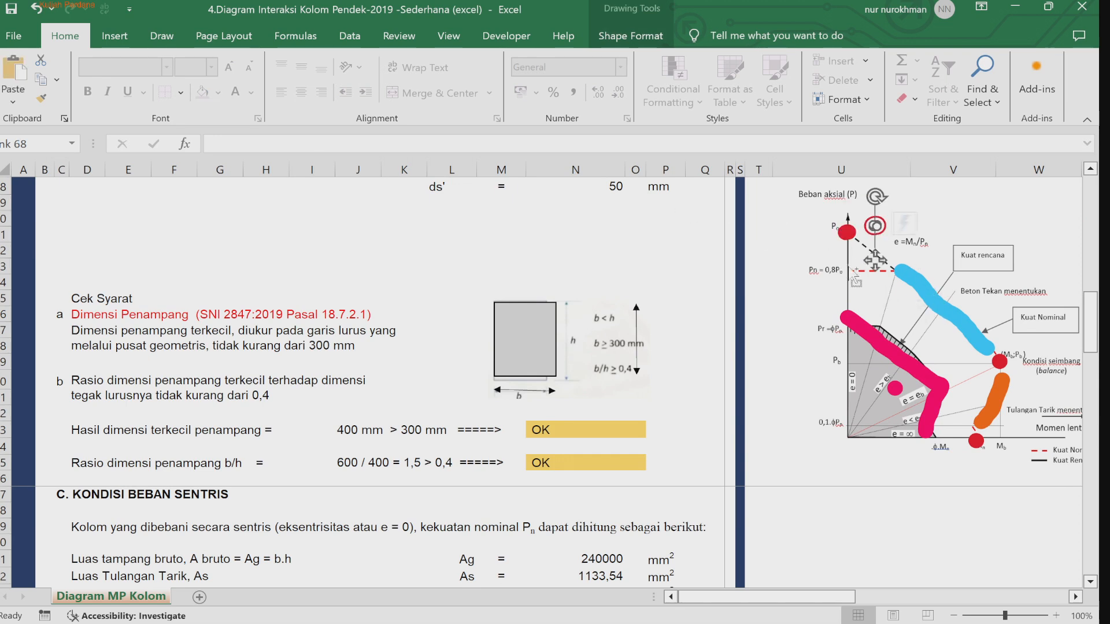
drag(879, 254, 851, 299)
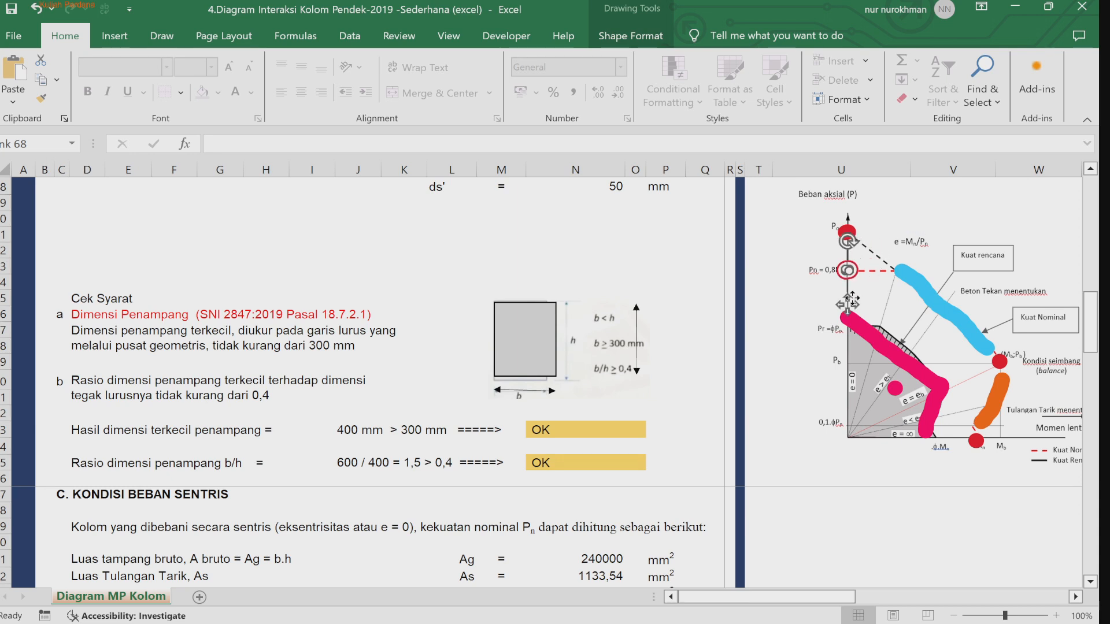
Step: Paste another red marker and place it at the Pr level on the axial load axis
key(ctrl+v)
drag(864, 314, 852, 351)
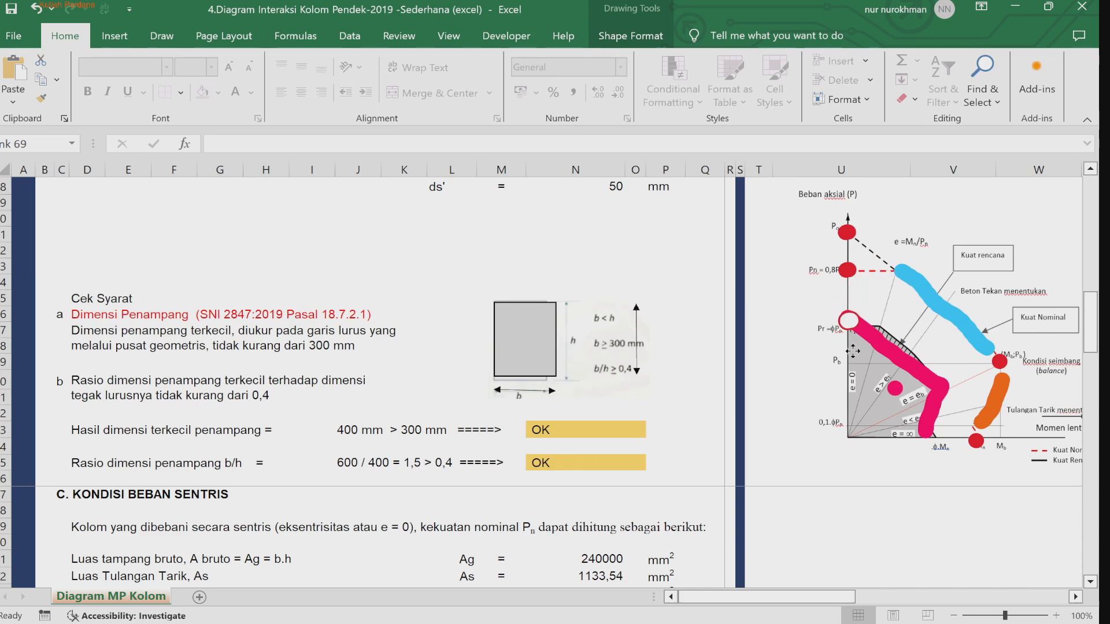
click(862, 484)
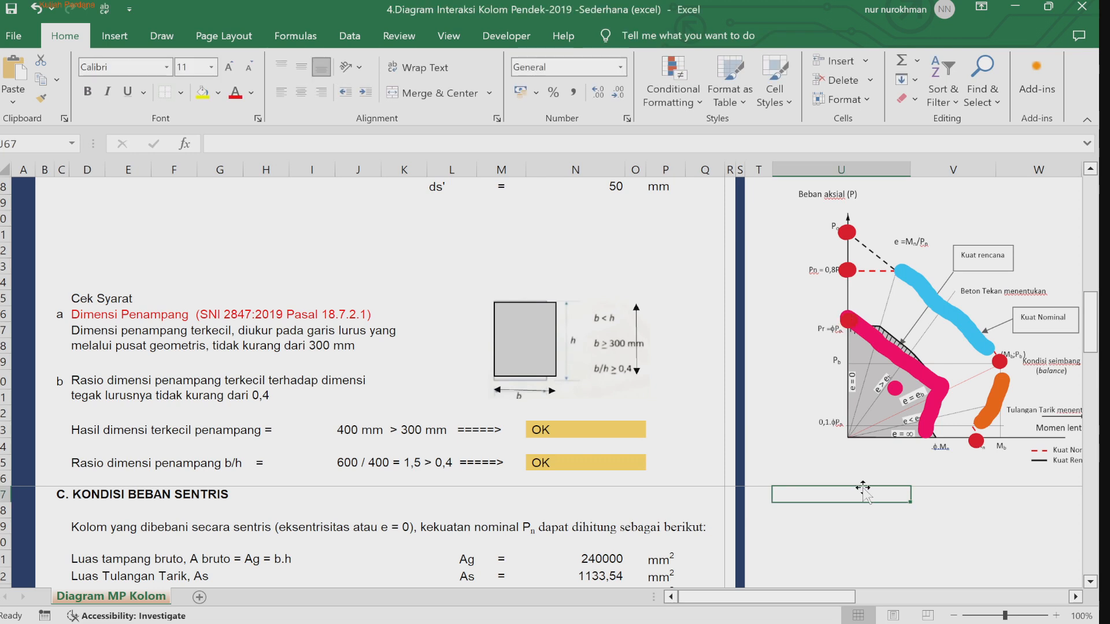
Step: Draw a pink ink line from the interaction diagram's origin to the balance point
click(893, 358)
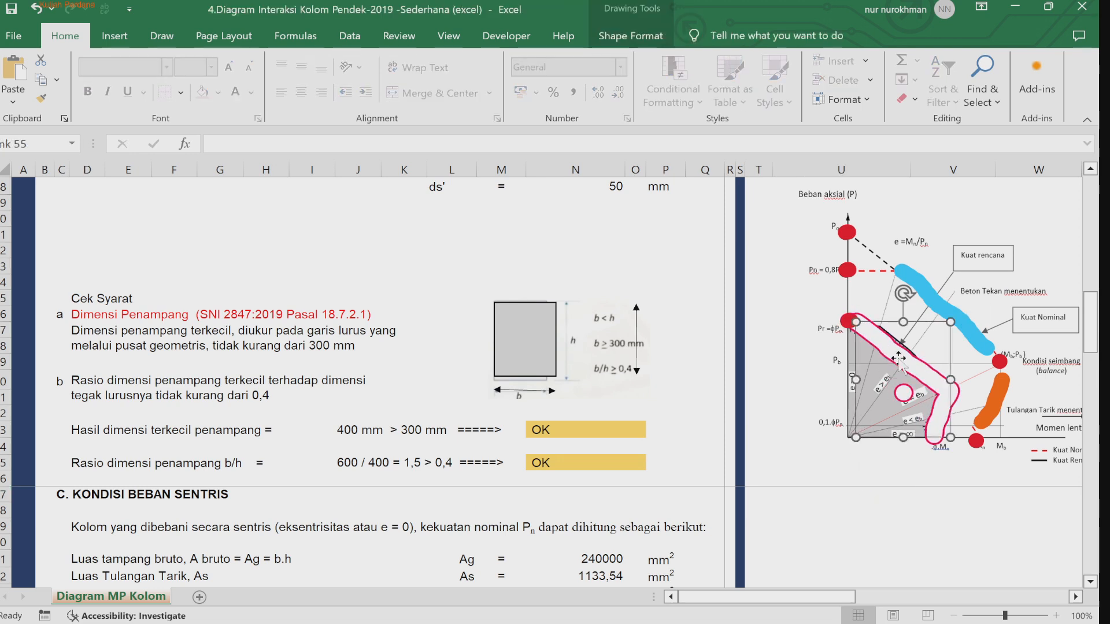
click(858, 501)
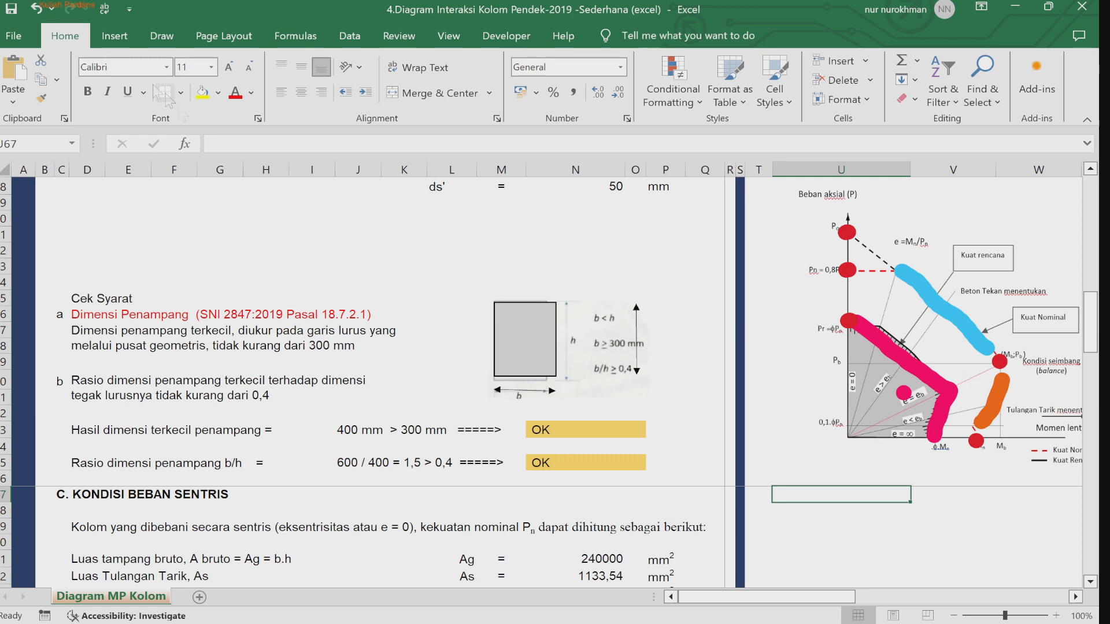
click(162, 36)
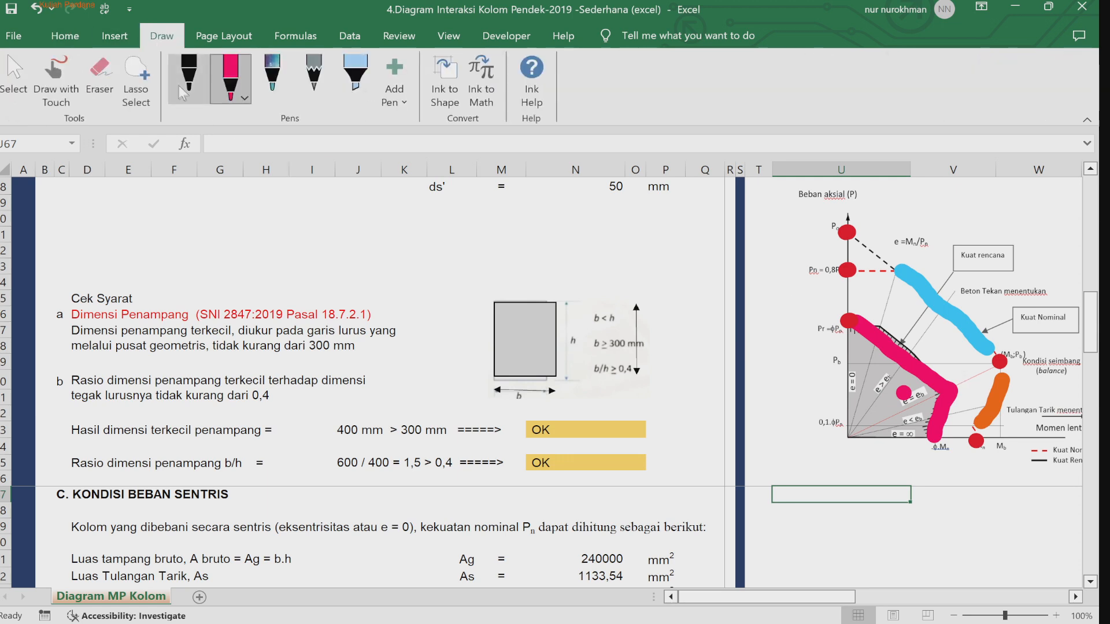
click(244, 104)
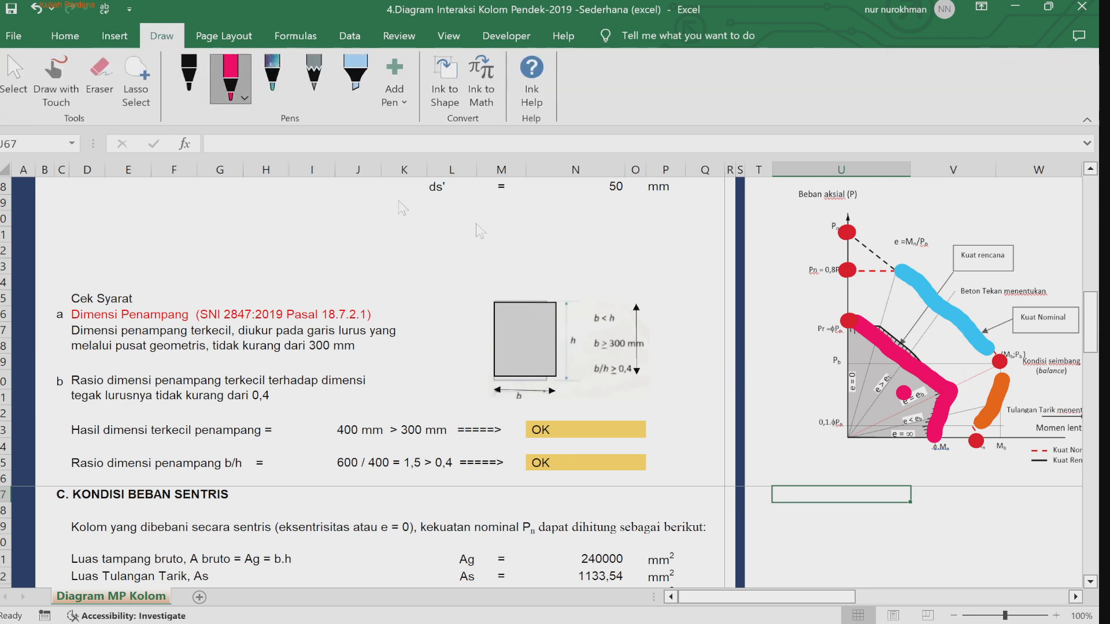
click(319, 264)
drag(849, 438, 1022, 357)
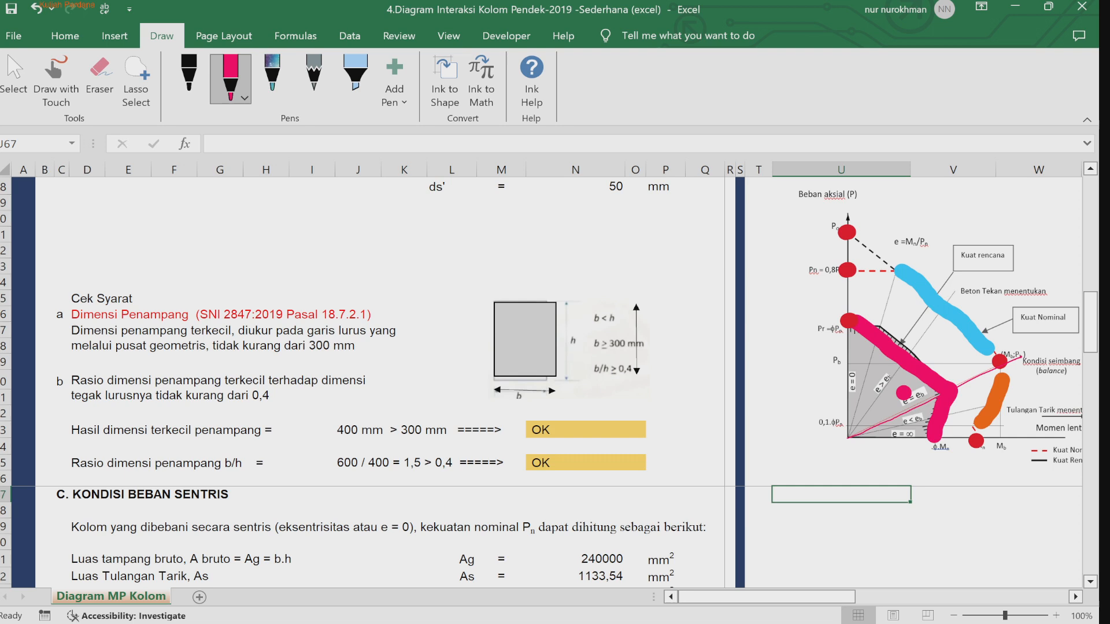
Step: Delete the thick pink and blue ink strokes from the interaction illustration
click(904, 355)
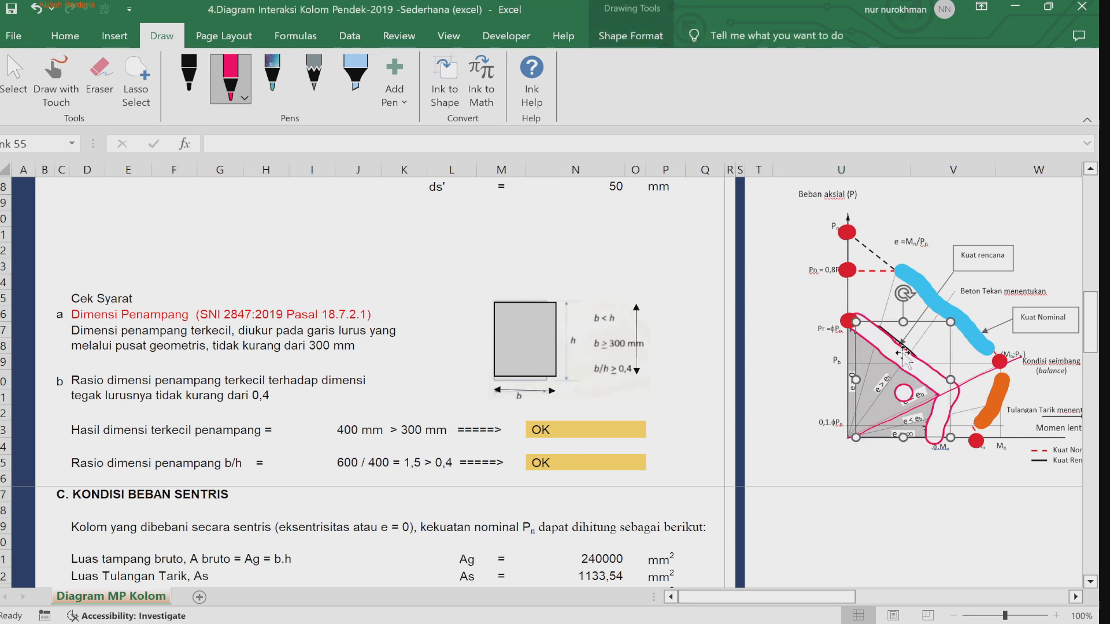
key(Delete)
click(957, 318)
key(Delete)
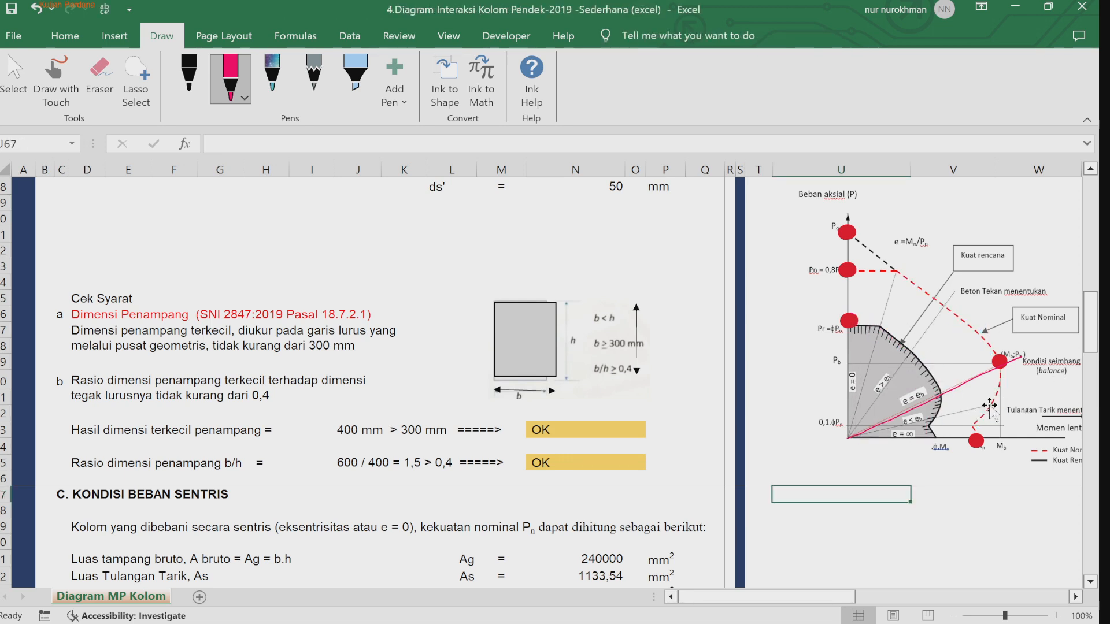
click(997, 363)
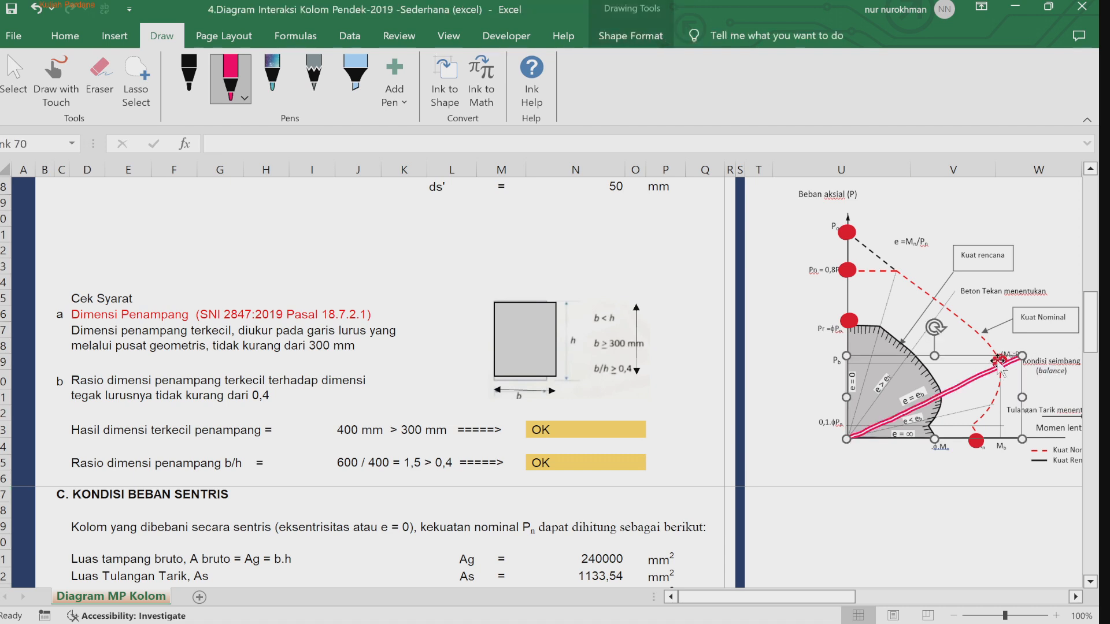
click(1022, 514)
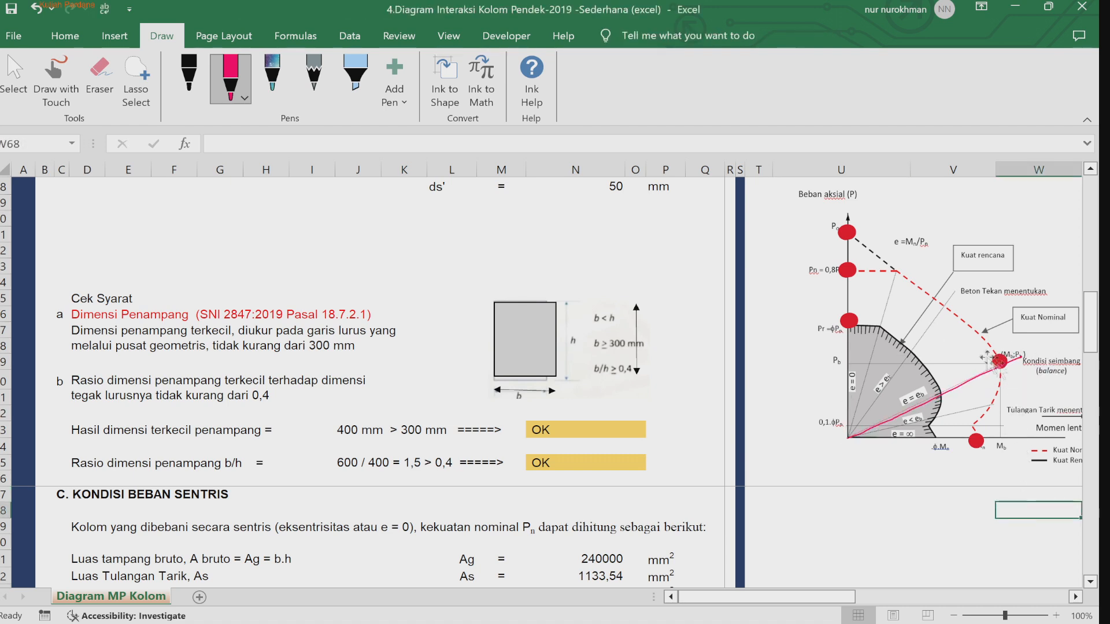
click(970, 376)
drag(969, 376, 964, 373)
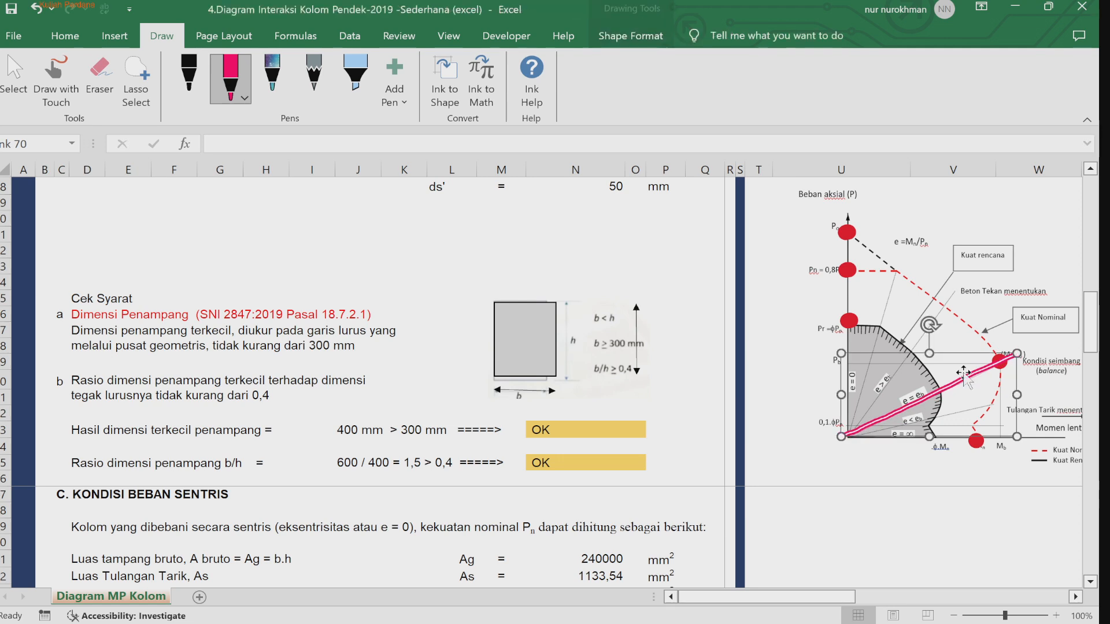
click(999, 509)
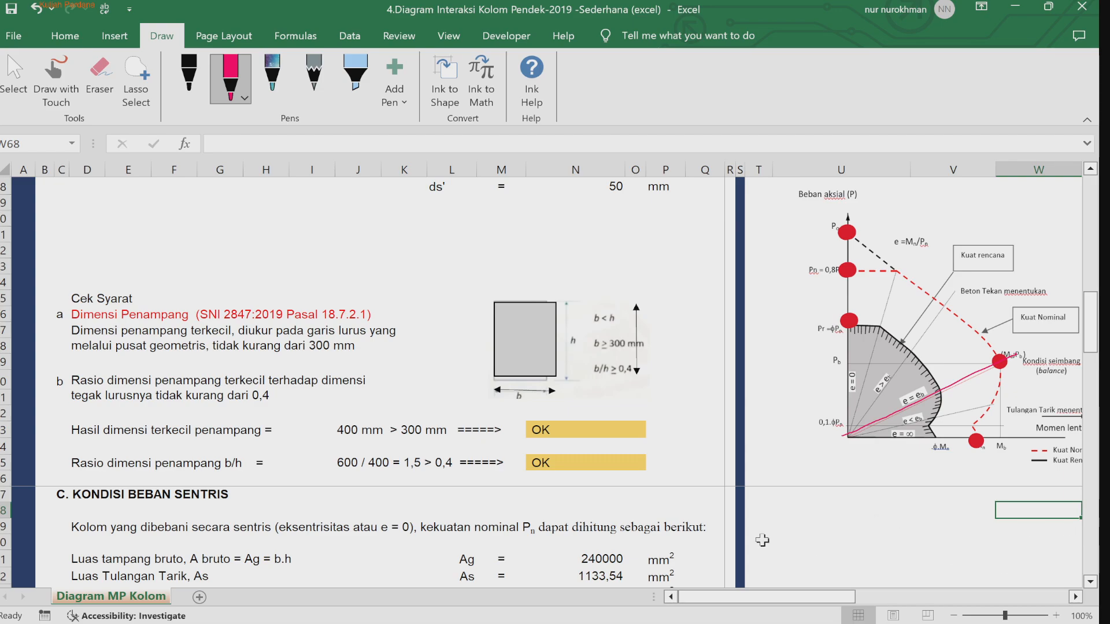
Step: Reposition the concentric load picture beside the concentric load calculations
click(776, 523)
key(Down)
key(Down)
key(Down)
key(Down)
key(Down)
key(Down)
key(Down)
key(Down)
key(Down)
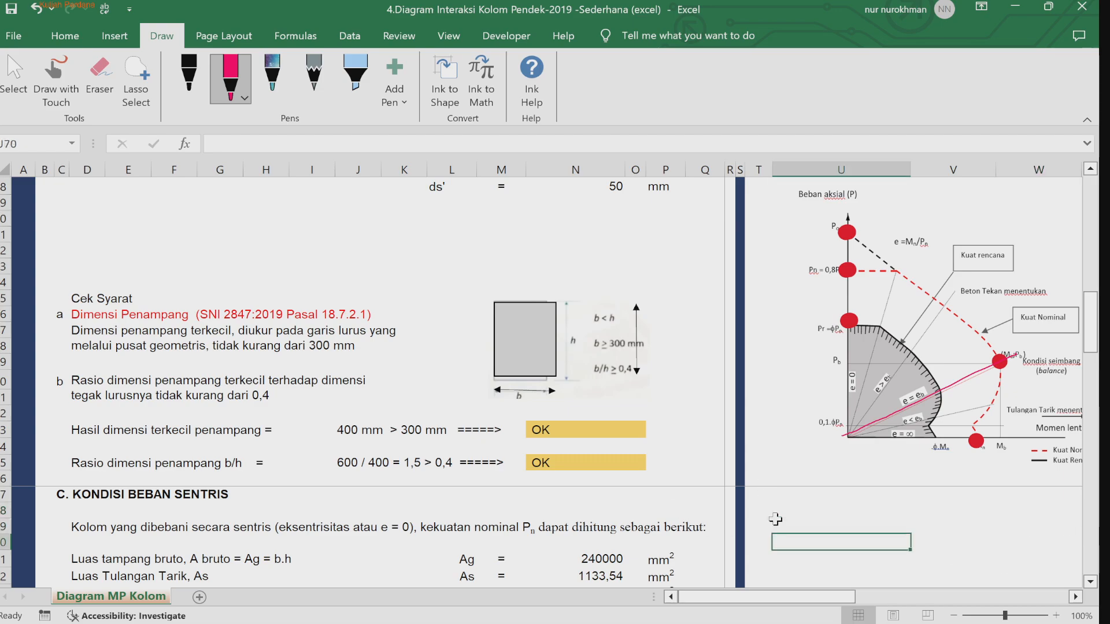
key(Down)
key(Down)
key(Down)
key(Down)
key(Down)
key(Down)
key(Down)
key(Down)
key(Down)
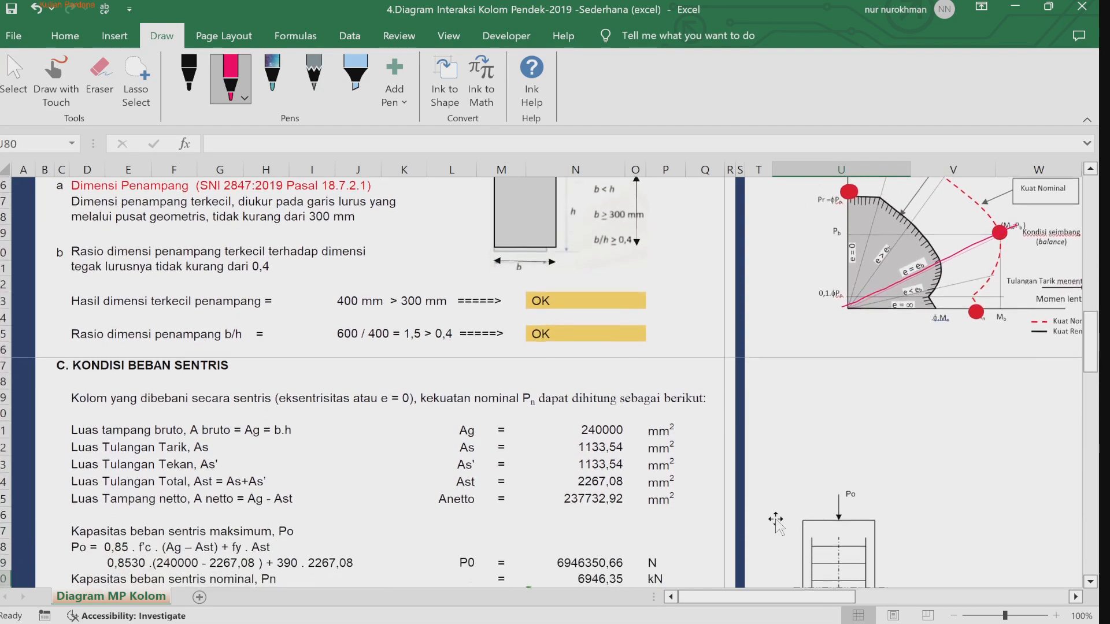
key(Down)
key(Down)
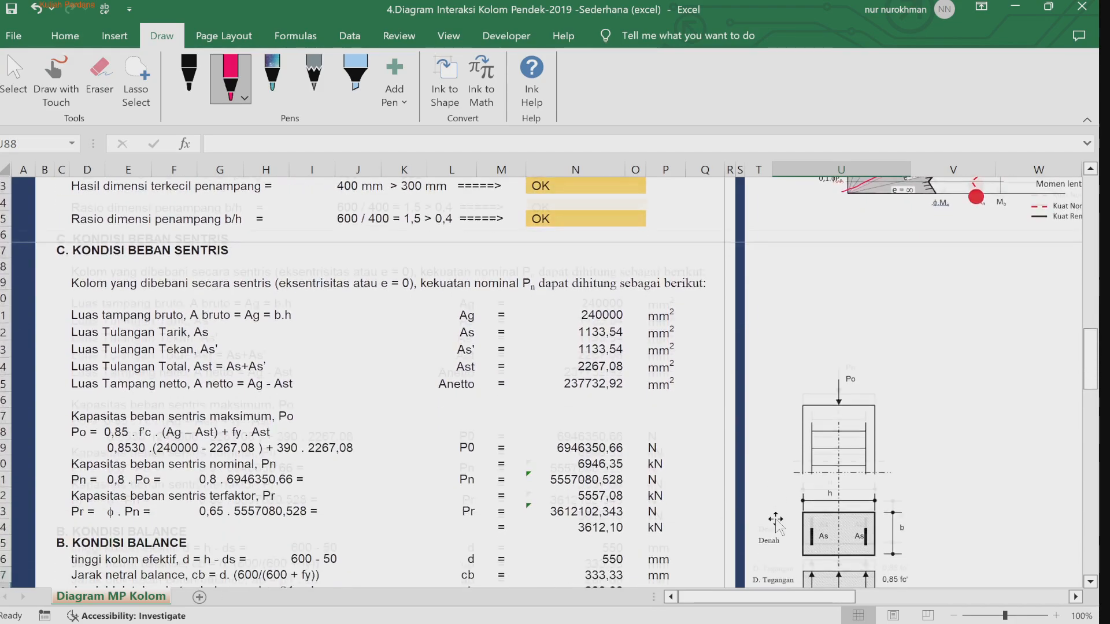
drag(873, 396, 878, 275)
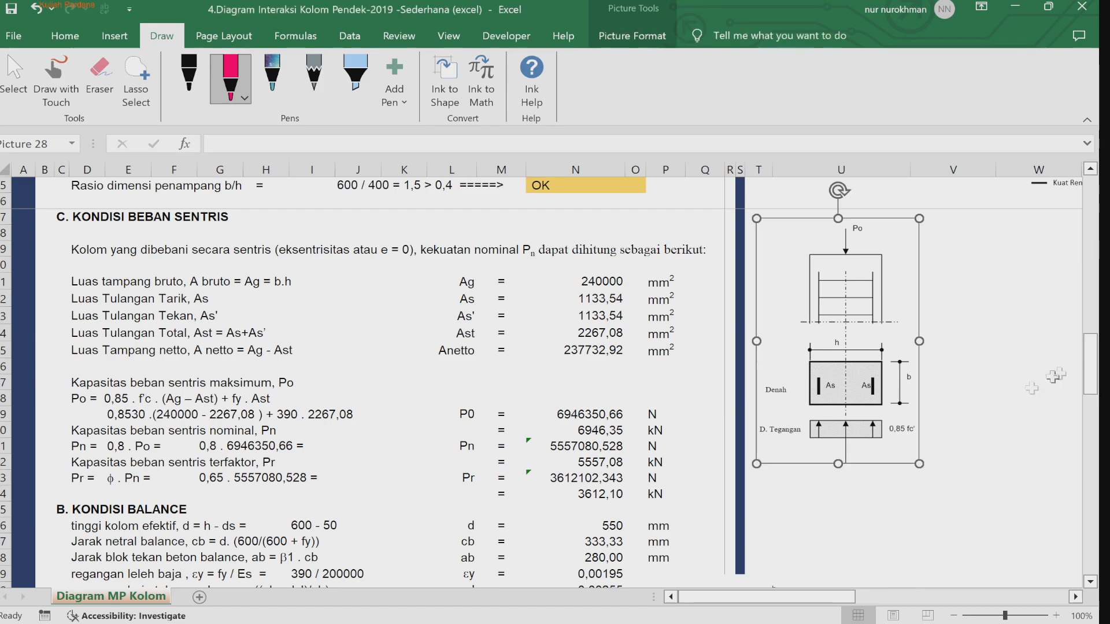
mouse_move(1092, 376)
mouse_down()
mouse_move(1092, 414)
mouse_move(1092, 392)
mouse_up()
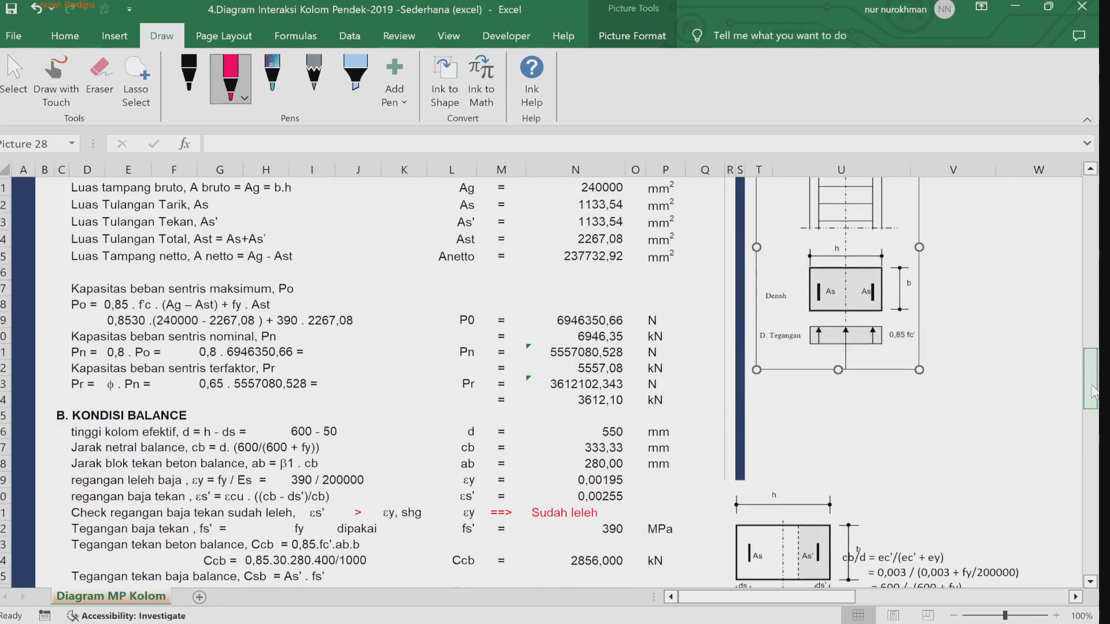
scroll(879, 391, down, 3)
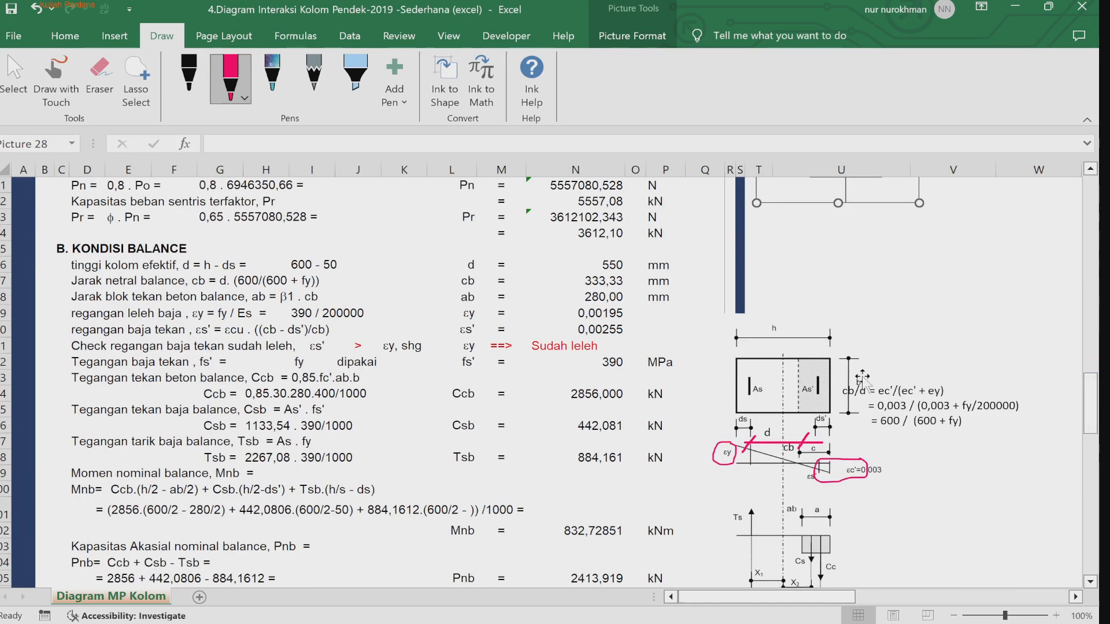
drag(845, 211, 812, 245)
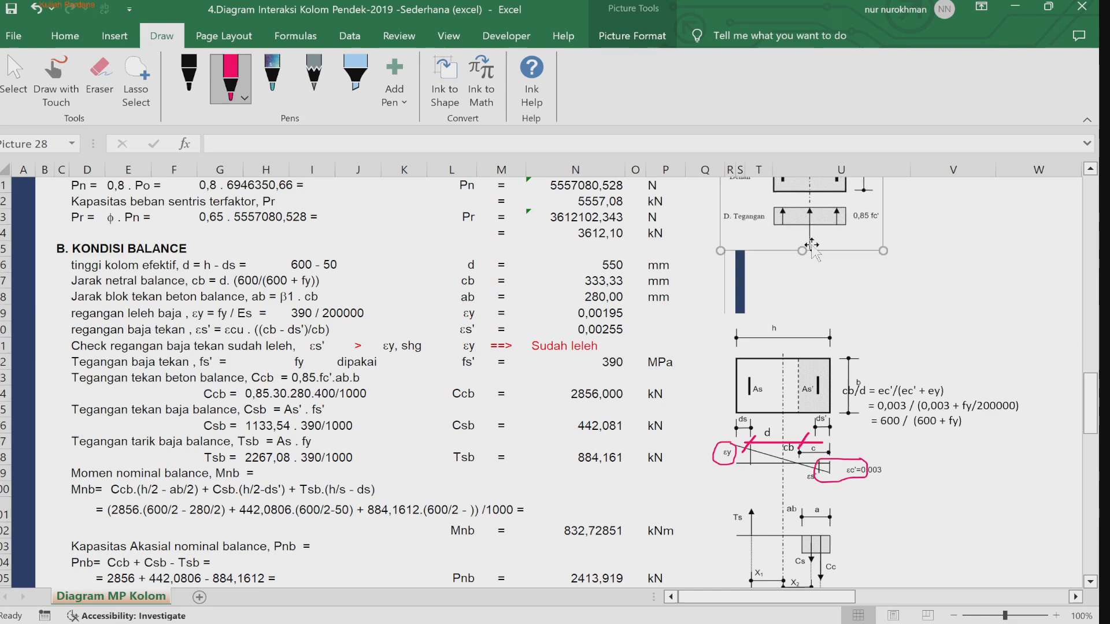
Step: Annotate the balanced strain diagram with a mark and tick at εc'=0,003 and the note εy = fy/Es
click(1090, 582)
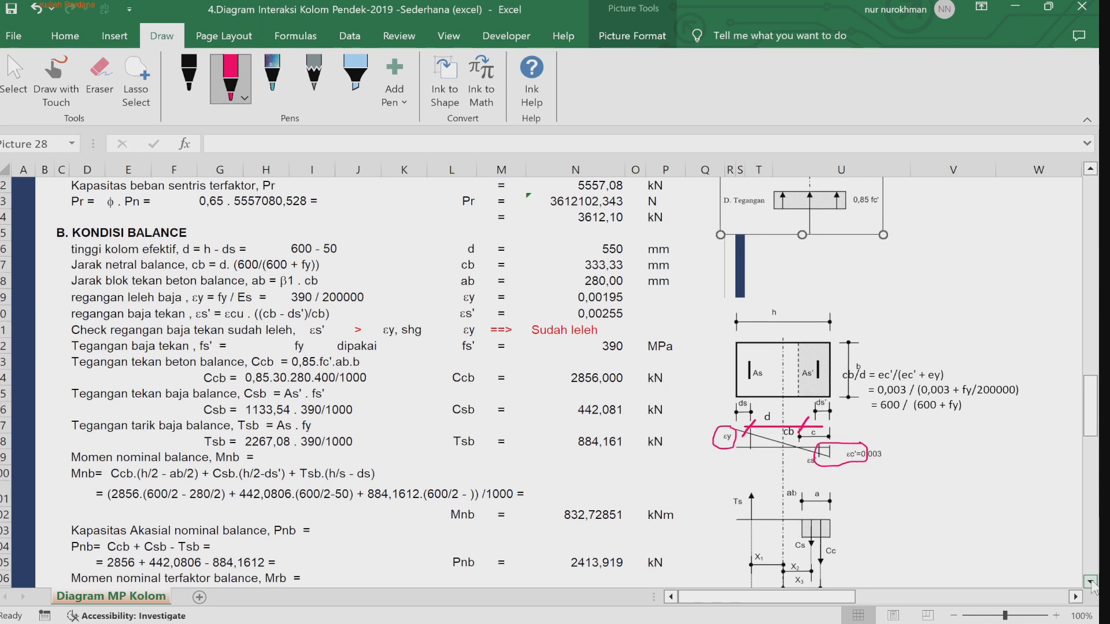
click(1019, 616)
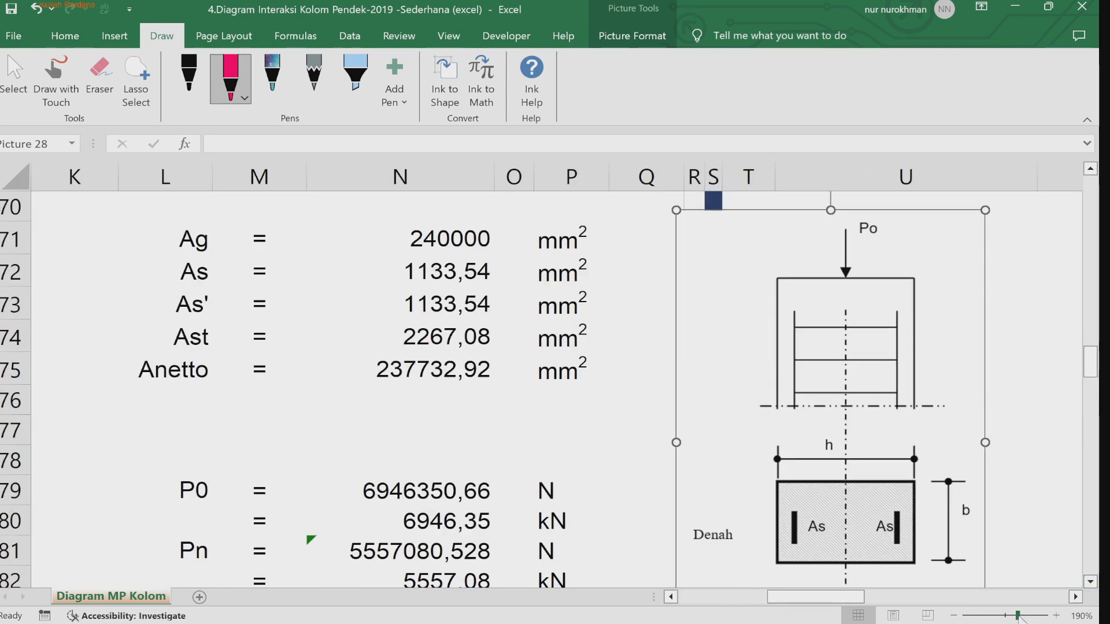
click(1090, 582)
scroll(1090, 583, down, 6)
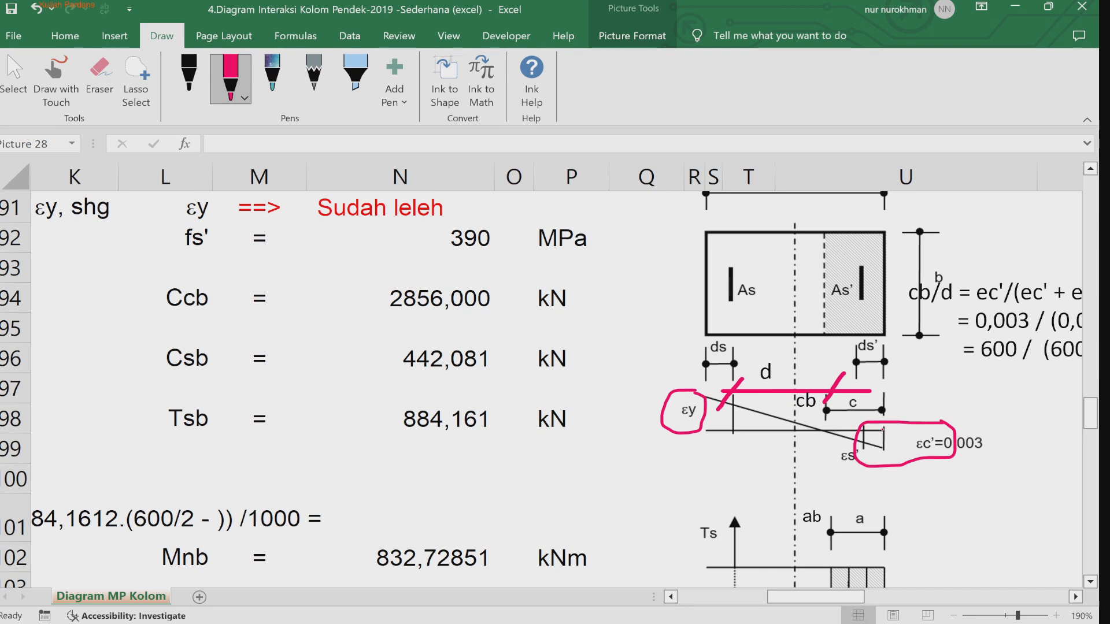
drag(883, 430, 881, 449)
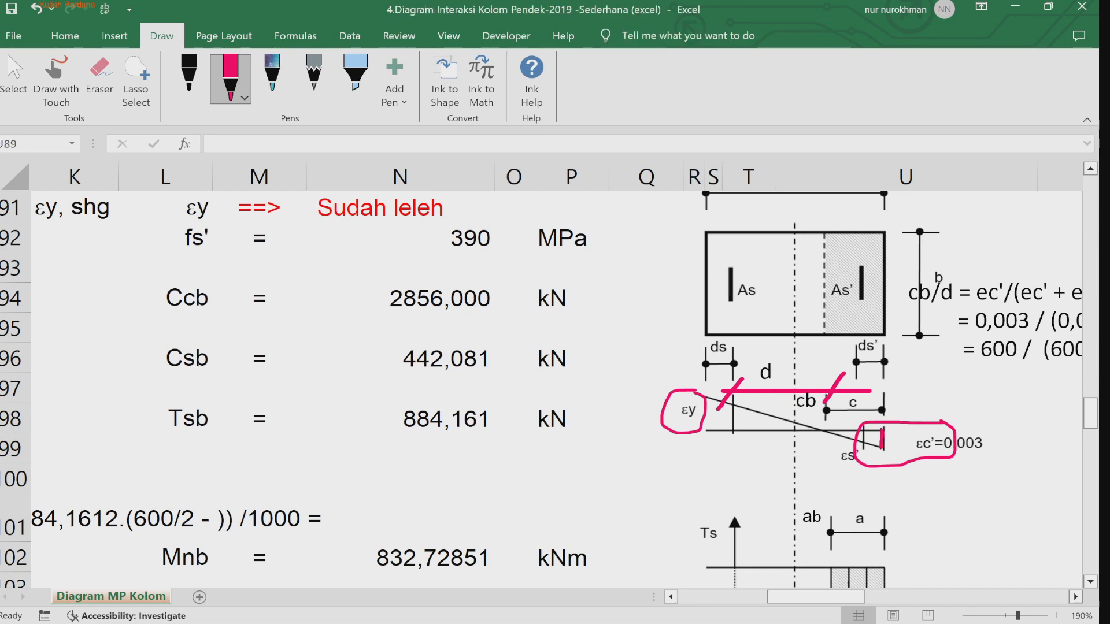
mouse_move(994, 437)
mouse_down()
mouse_move(1000, 445)
mouse_move(1011, 427)
mouse_up()
drag(734, 403, 732, 433)
mouse_move(676, 447)
mouse_down()
mouse_move(665, 454)
mouse_move(677, 483)
mouse_move(698, 455)
mouse_move(726, 467)
mouse_move(737, 457)
mouse_up()
drag(722, 474, 730, 486)
mouse_move(714, 473)
mouse_down()
mouse_move(728, 471)
mouse_move(731, 489)
mouse_up()
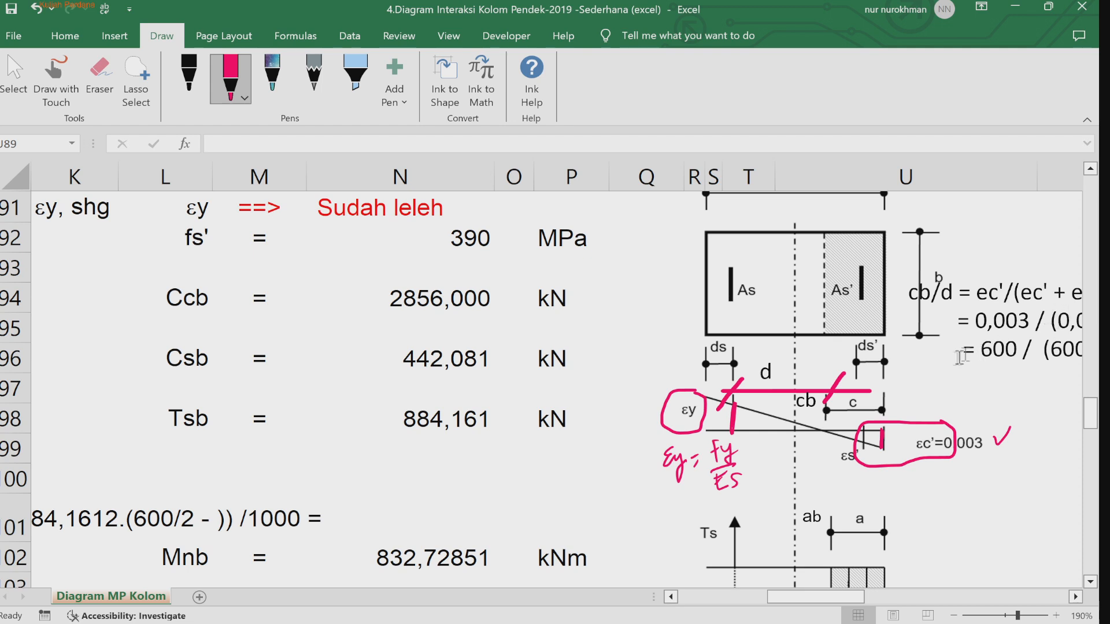
Step: Erase the old circle and slash ink marks around the strain diagram labels
drag(838, 376, 890, 378)
key(Delete)
click(732, 410)
key(Delete)
drag(771, 392, 788, 385)
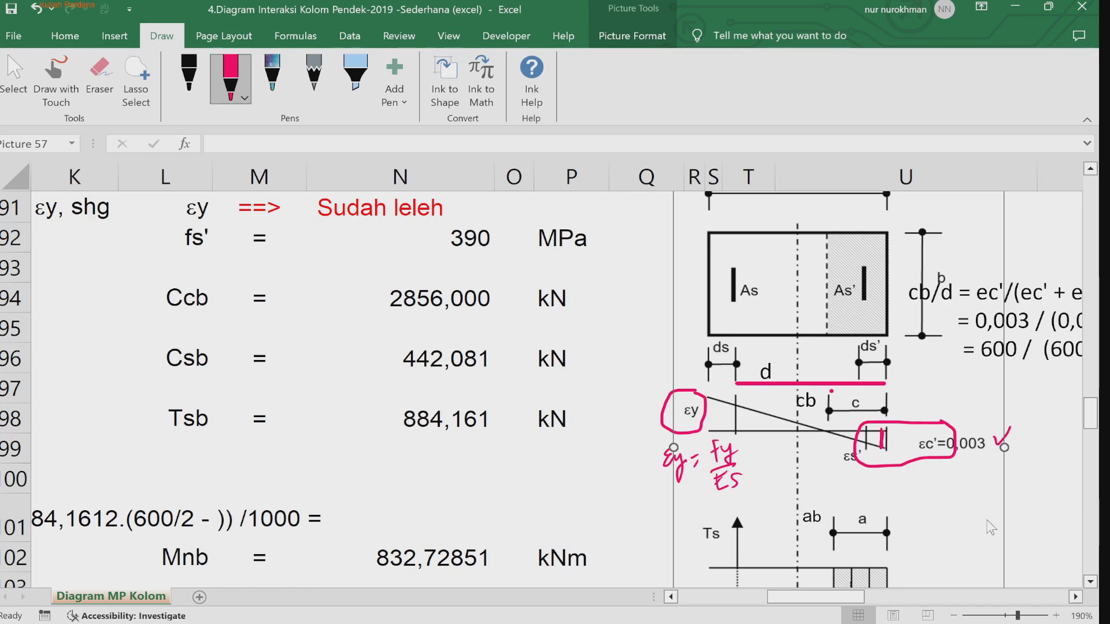
click(790, 398)
click(1054, 544)
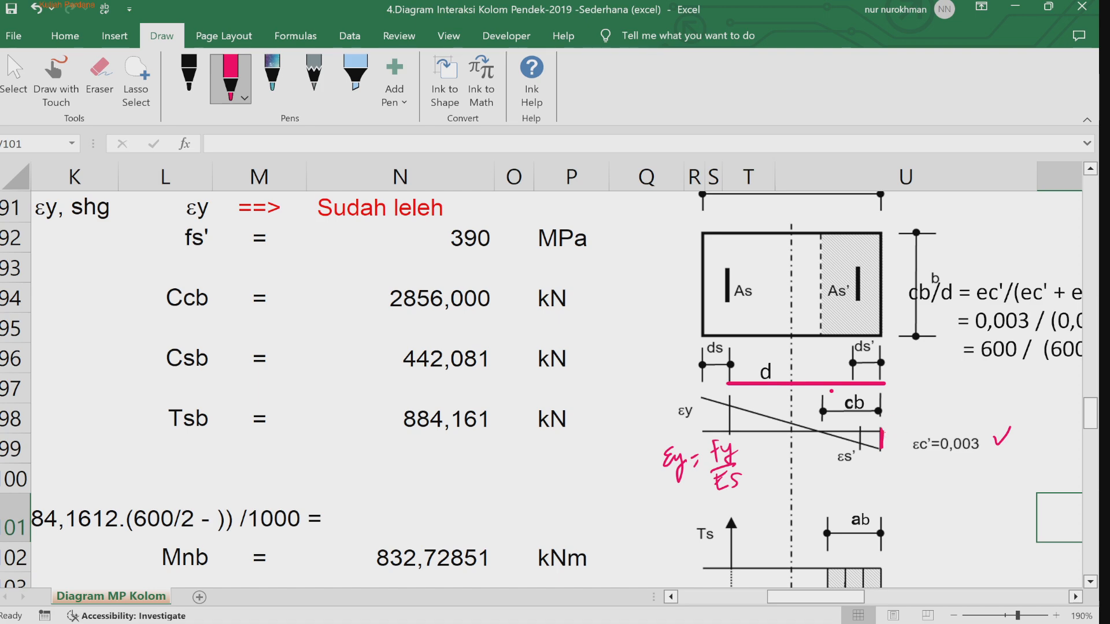
Step: Underline εc'=0,003 and add tick marks at the ends of the d and cb dimensions and strain lines
mouse_move(876, 455)
mouse_down()
mouse_move(888, 450)
mouse_move(890, 424)
mouse_up()
drag(915, 457, 983, 455)
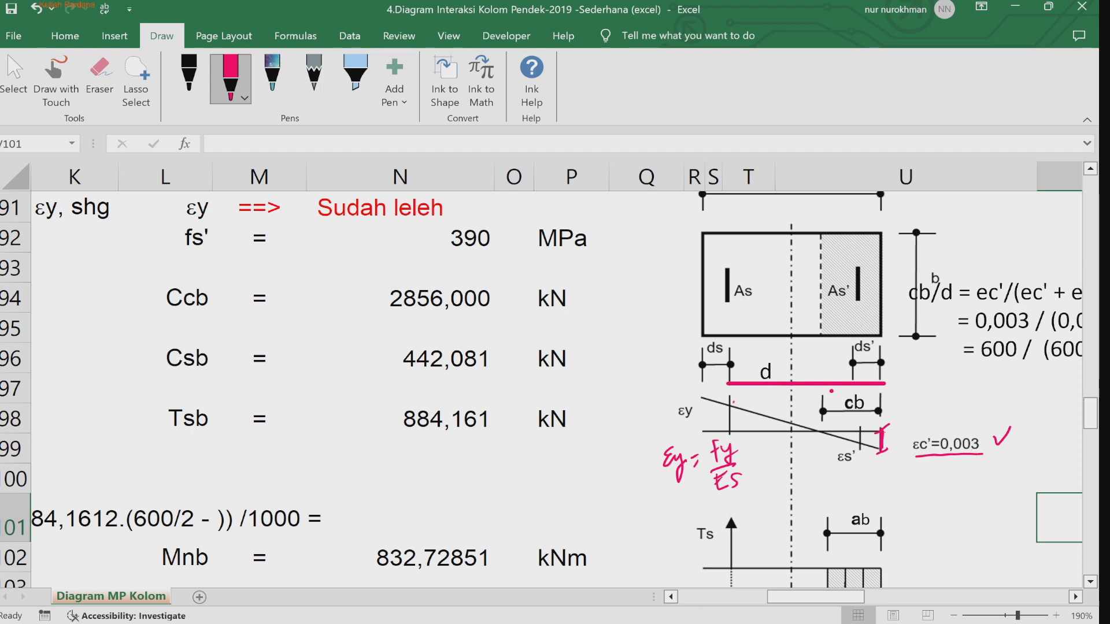
mouse_move(727, 407)
mouse_down()
mouse_move(728, 432)
mouse_move(740, 400)
mouse_up()
drag(679, 423, 695, 424)
drag(830, 404, 814, 418)
drag(888, 404, 873, 417)
drag(734, 374, 729, 384)
drag(887, 376, 878, 384)
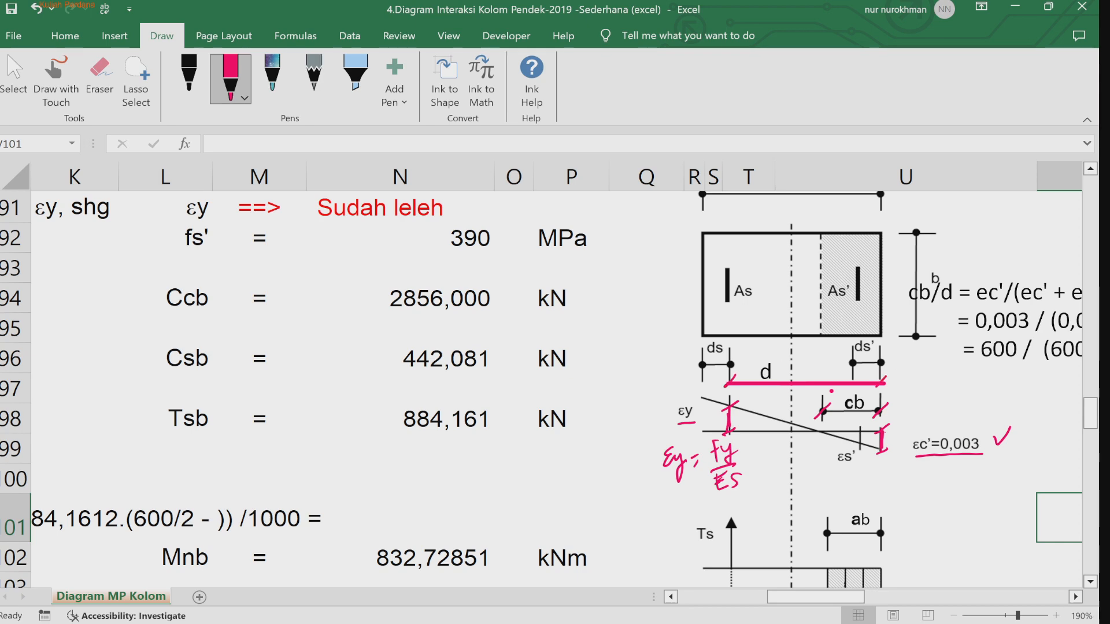
Step: Sketch an enlarged strain diagram beside the drawing, labelled d, cb, εy and εc
click(1075, 597)
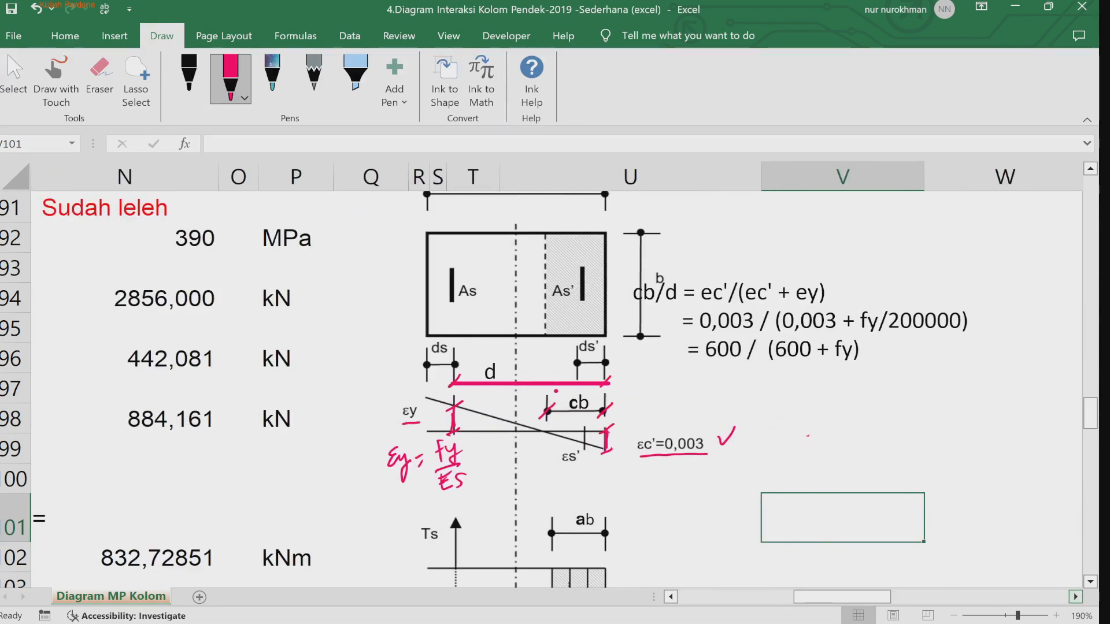
drag(781, 442, 939, 434)
mouse_move(787, 413)
mouse_down()
mouse_move(789, 442)
mouse_move(808, 422)
mouse_move(936, 460)
mouse_up()
mouse_move(784, 400)
mouse_down()
mouse_move(940, 399)
mouse_move(933, 412)
mouse_move(774, 408)
mouse_up()
mouse_move(862, 386)
mouse_down()
mouse_move(859, 397)
mouse_move(935, 426)
mouse_move(892, 418)
mouse_up()
click(873, 422)
mouse_move(903, 403)
mouse_down()
mouse_move(904, 419)
mouse_move(961, 452)
mouse_up()
drag(954, 454, 995, 458)
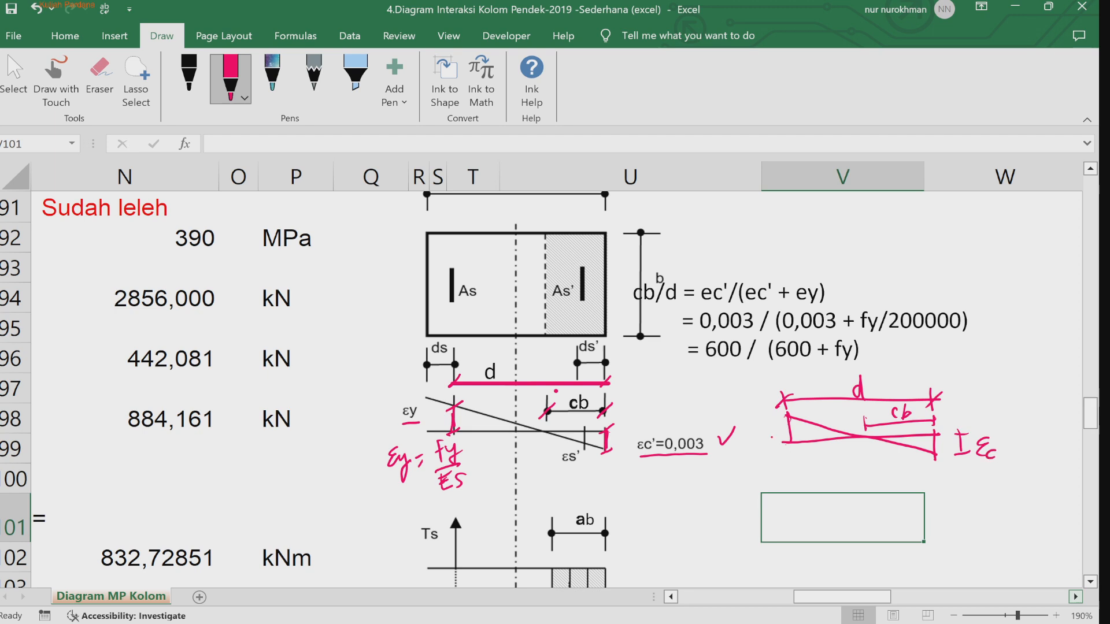
drag(758, 428, 764, 469)
Step: Move the cb/d formula text box up and to the right
click(794, 295)
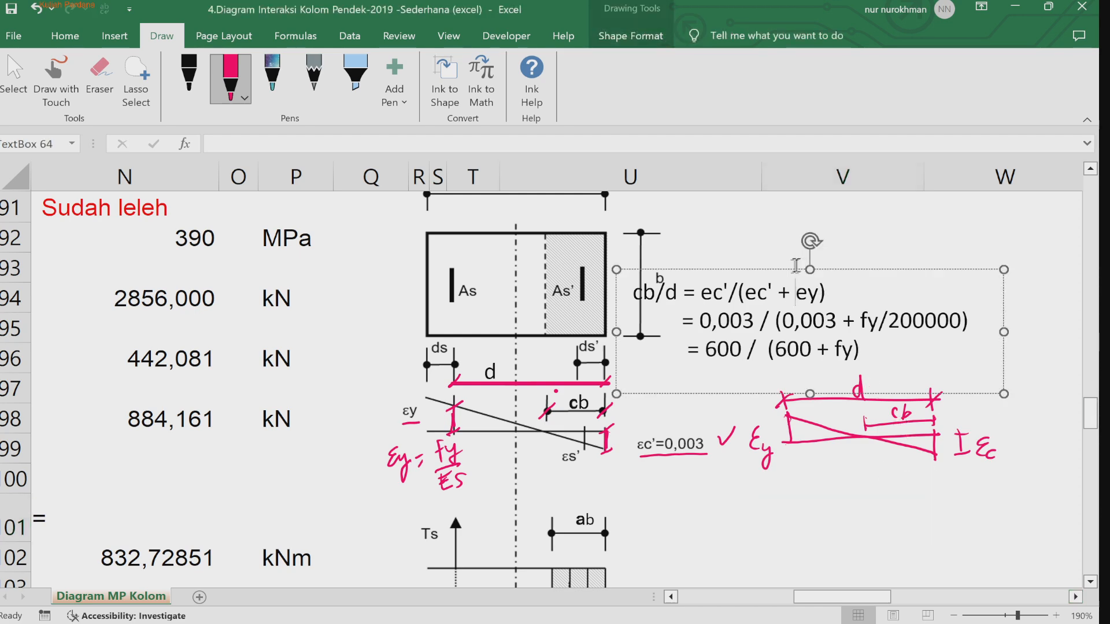
mouse_move(786, 269)
mouse_down()
mouse_move(872, 327)
mouse_move(873, 461)
mouse_move(865, 257)
mouse_move(853, 261)
mouse_up()
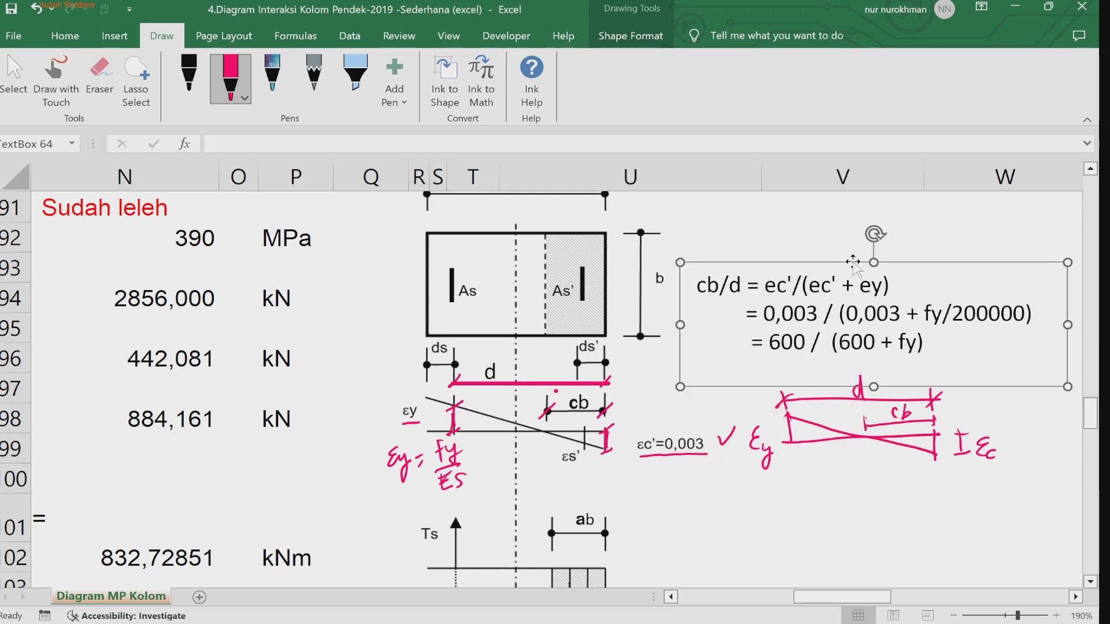
click(882, 476)
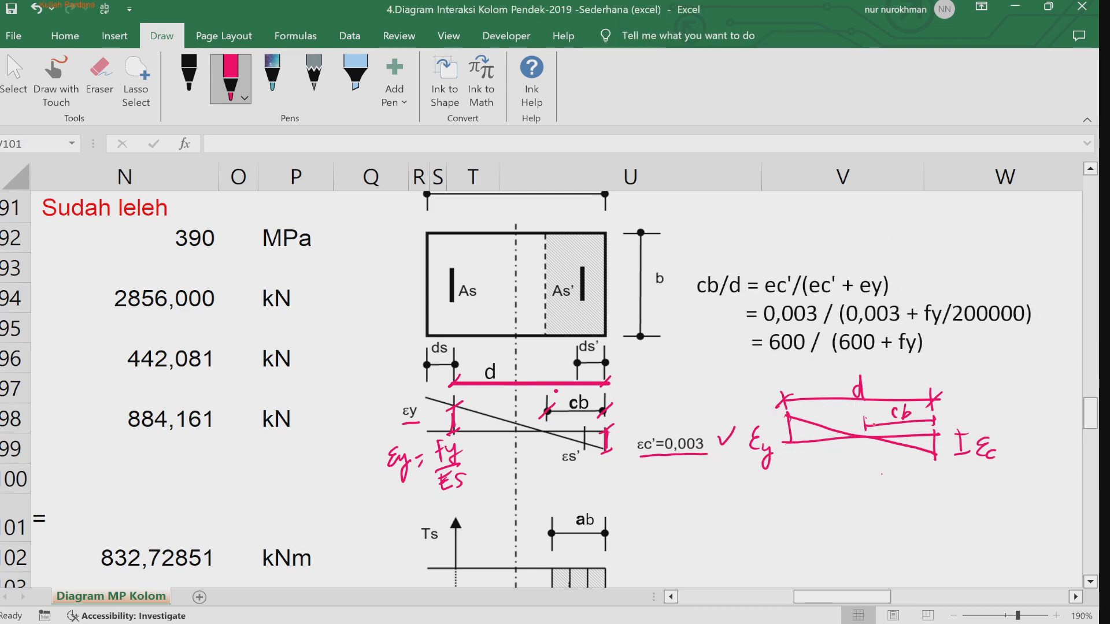
Step: Circle the d, cb and εc labels in the sketched strain diagram
mouse_move(912, 399)
mouse_down()
mouse_move(895, 398)
mouse_move(911, 425)
mouse_move(913, 406)
mouse_up()
mouse_move(865, 374)
mouse_down()
mouse_move(860, 405)
mouse_move(870, 373)
mouse_up()
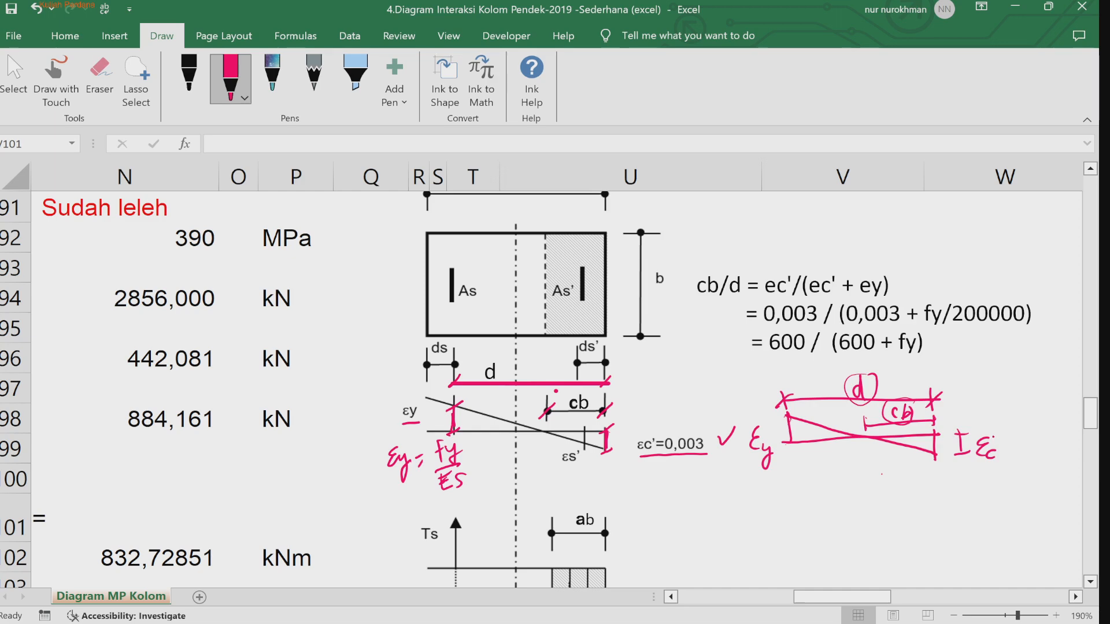
mouse_move(995, 434)
mouse_down()
mouse_move(982, 429)
mouse_move(973, 468)
mouse_move(996, 435)
mouse_up()
Step: Sketch a second strain triangle below and mark its cb length
mouse_move(792, 489)
mouse_down()
mouse_move(794, 529)
mouse_move(938, 528)
mouse_move(813, 496)
mouse_move(936, 527)
mouse_up()
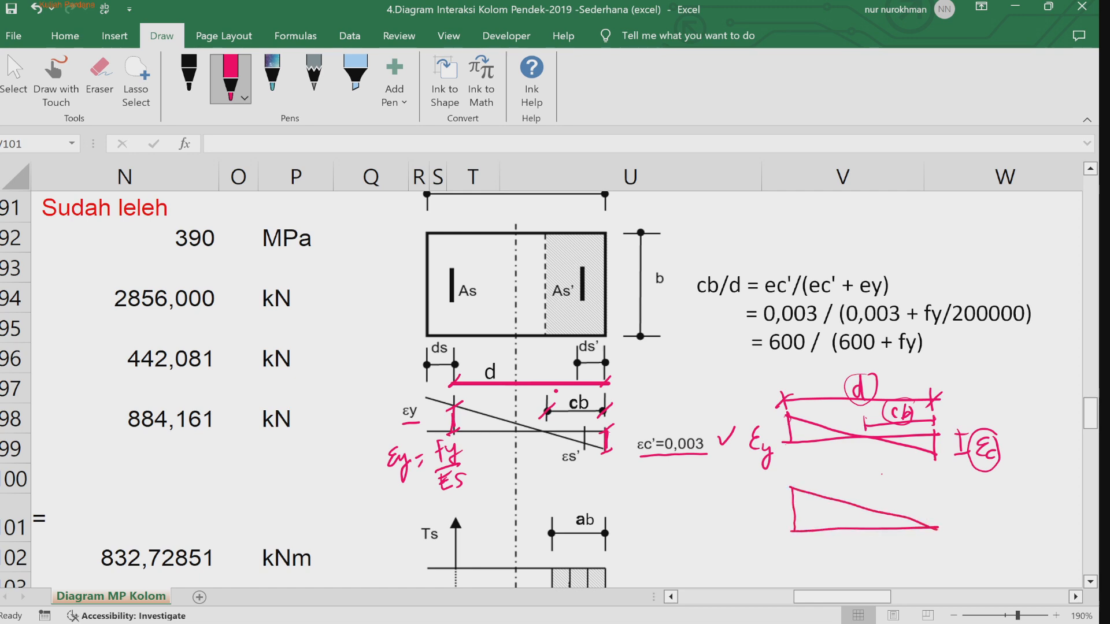
drag(861, 508, 862, 533)
drag(859, 544, 950, 536)
drag(943, 530, 944, 547)
mouse_move(869, 537)
mouse_down()
mouse_move(868, 552)
mouse_move(915, 558)
mouse_up()
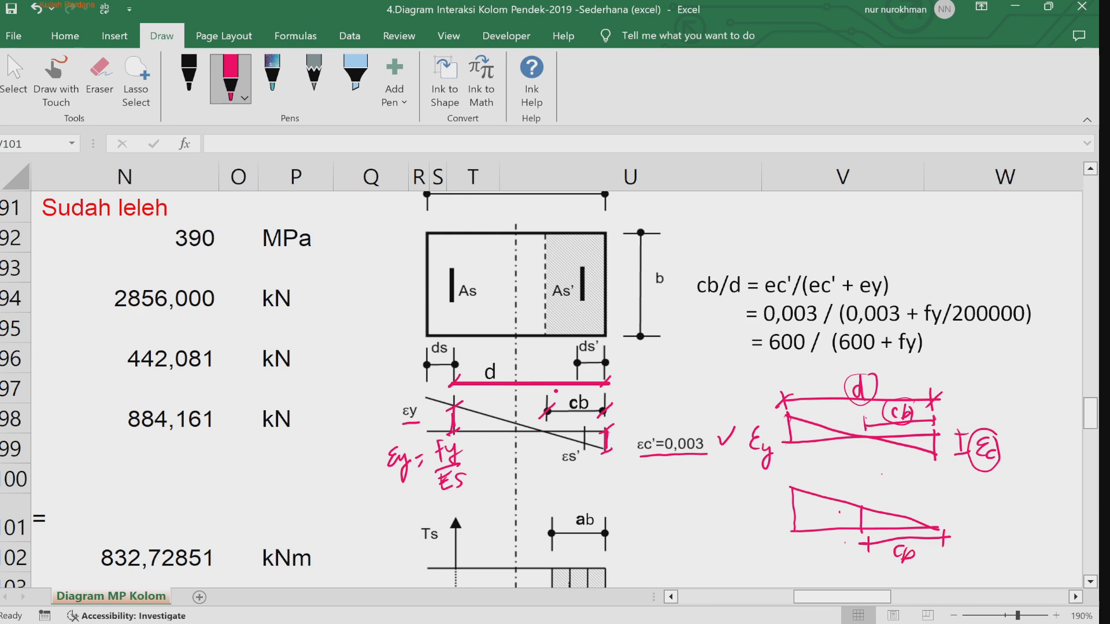
Step: Label the second strain triangle with εc+εy and εc and mark its d length
mouse_move(795, 562)
mouse_down()
mouse_move(946, 565)
mouse_move(799, 577)
mouse_up()
mouse_move(855, 552)
mouse_down()
mouse_move(850, 577)
mouse_move(861, 574)
mouse_up()
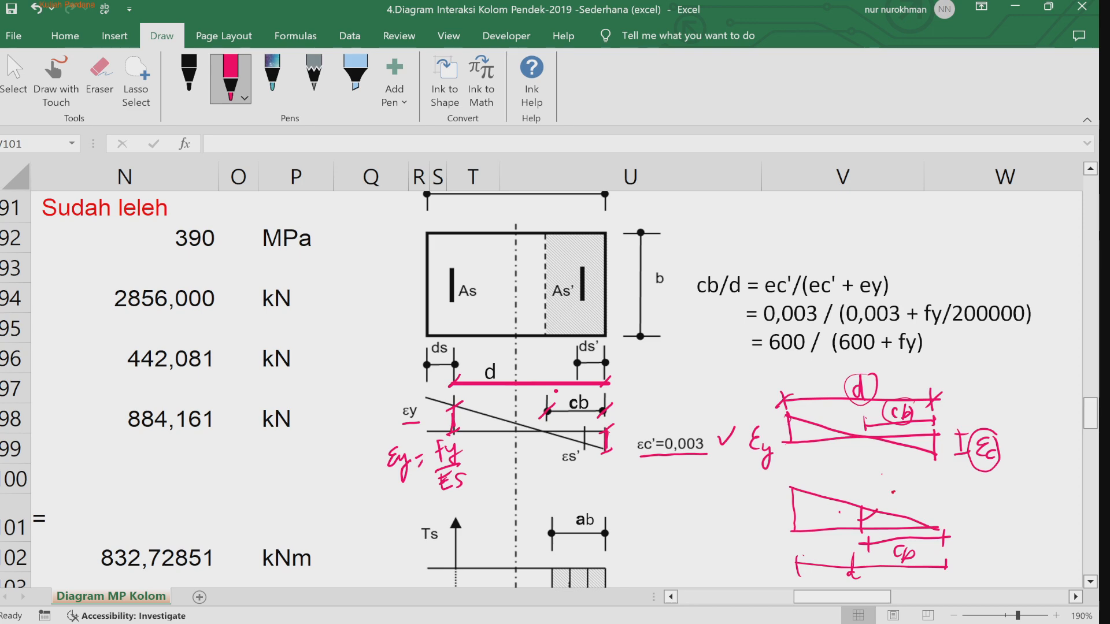
drag(894, 493, 907, 512)
mouse_move(744, 510)
mouse_down()
mouse_move(736, 522)
mouse_move(746, 533)
mouse_up()
drag(763, 515, 785, 545)
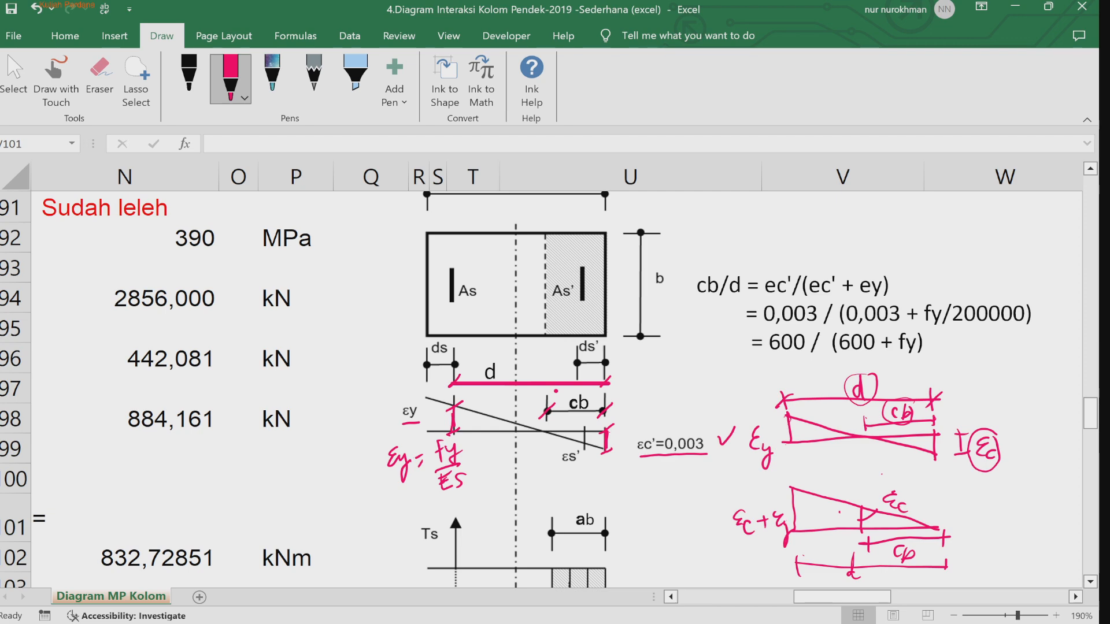
Step: Underline fy/200000 and 600 / (600 + fy) in the cb/d formula text
drag(925, 329, 1015, 328)
drag(763, 362, 924, 356)
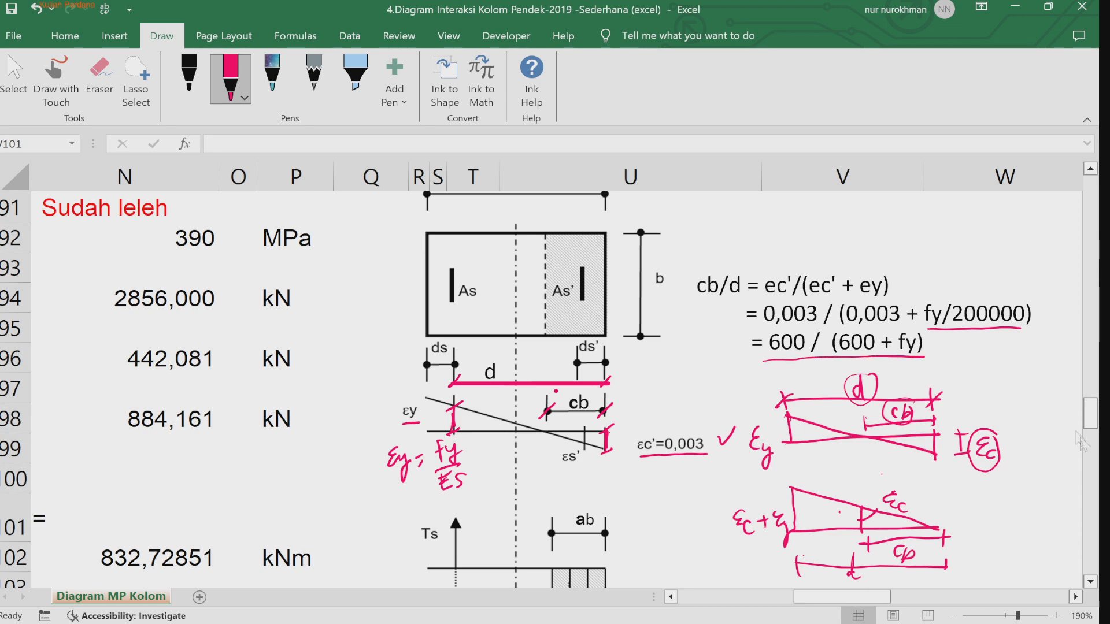
Step: Write "= 0,84 . cb" beside the ab formula in the balance section and tick the ab and εy results
drag(847, 599, 738, 590)
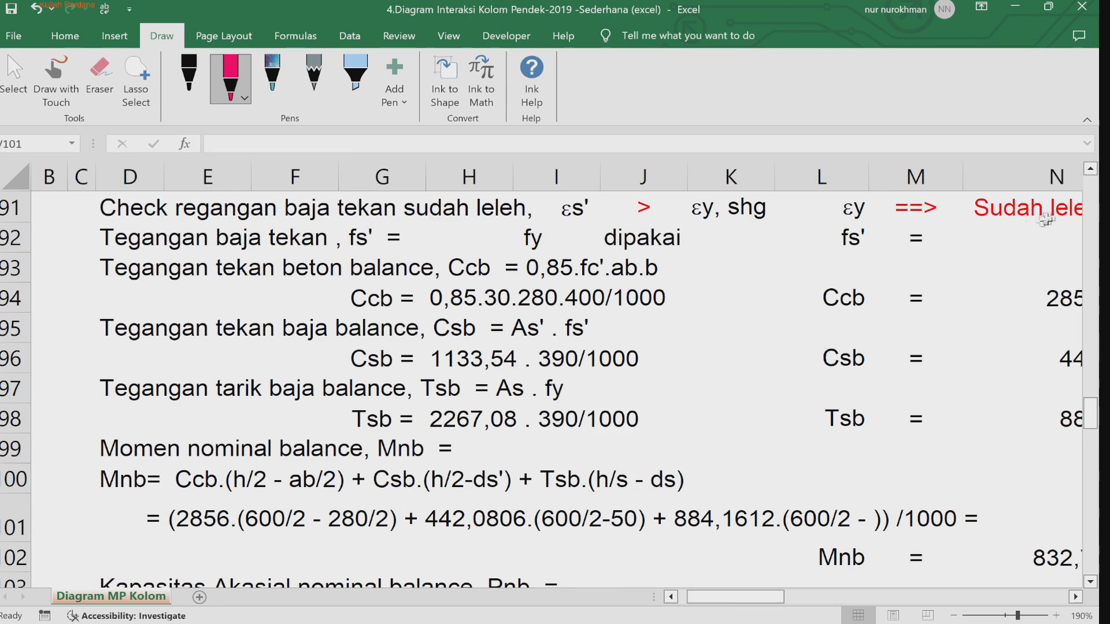
drag(711, 598, 701, 598)
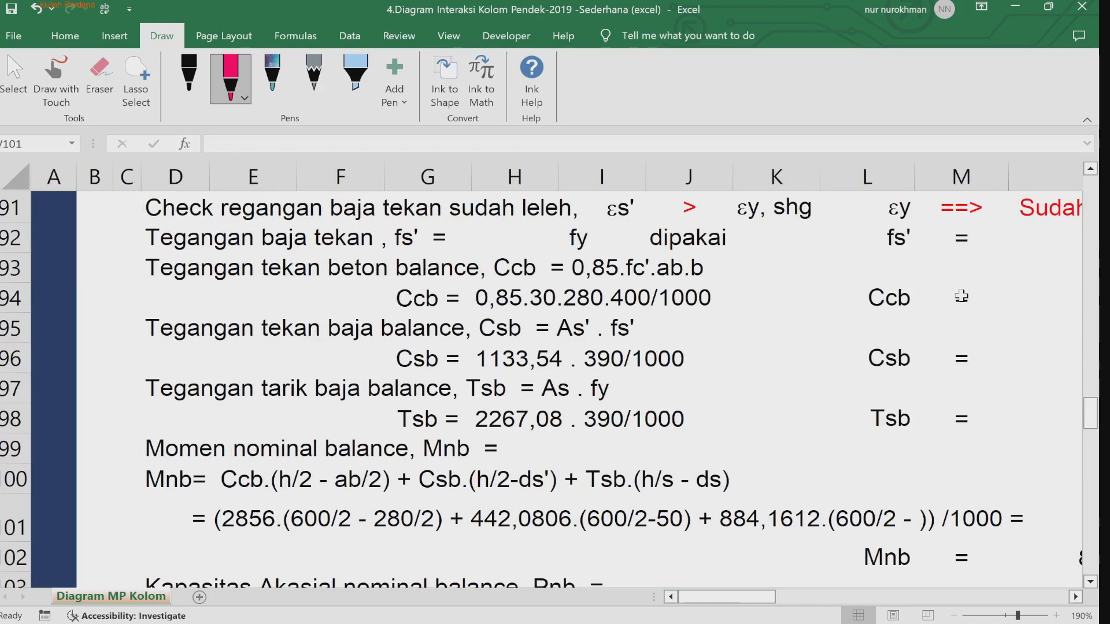
click(1091, 168)
click(1091, 169)
click(1091, 169)
click(1091, 169)
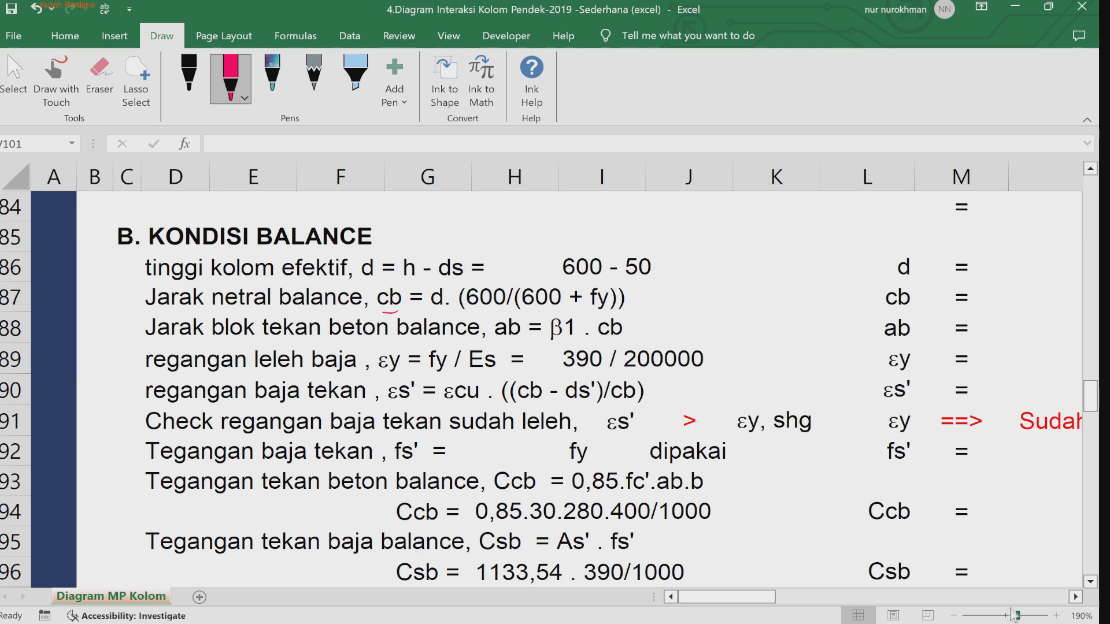
click(953, 616)
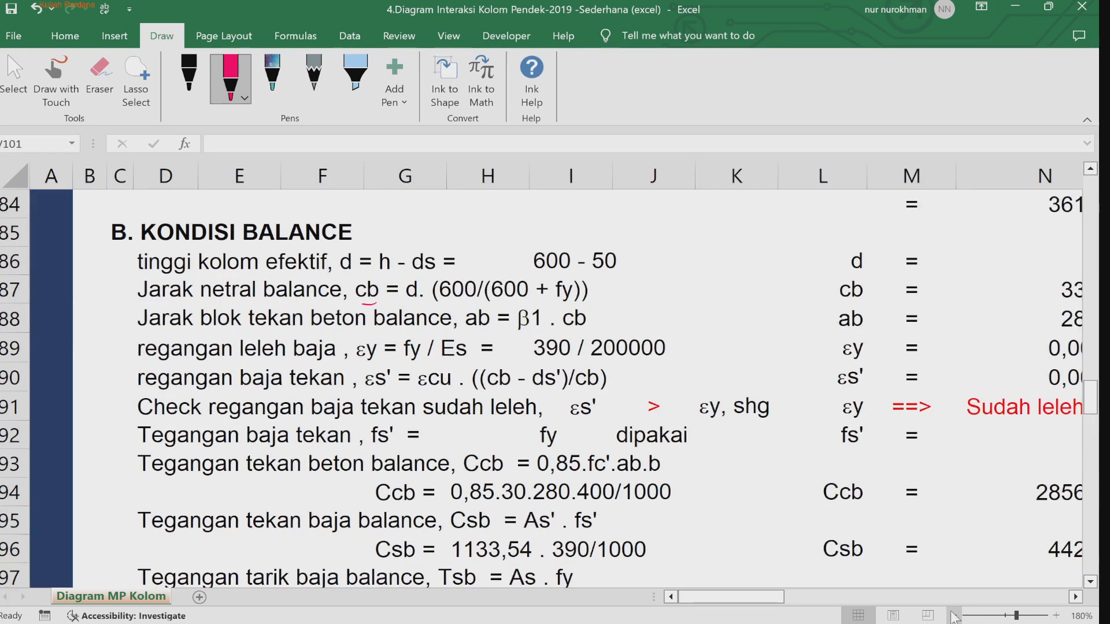
click(953, 615)
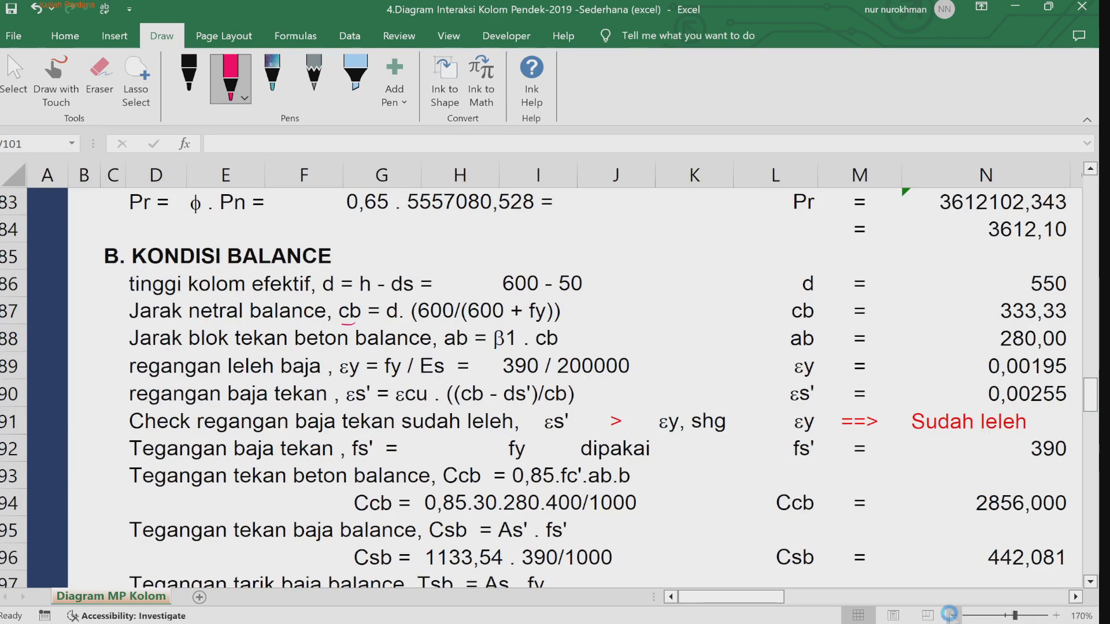
click(953, 616)
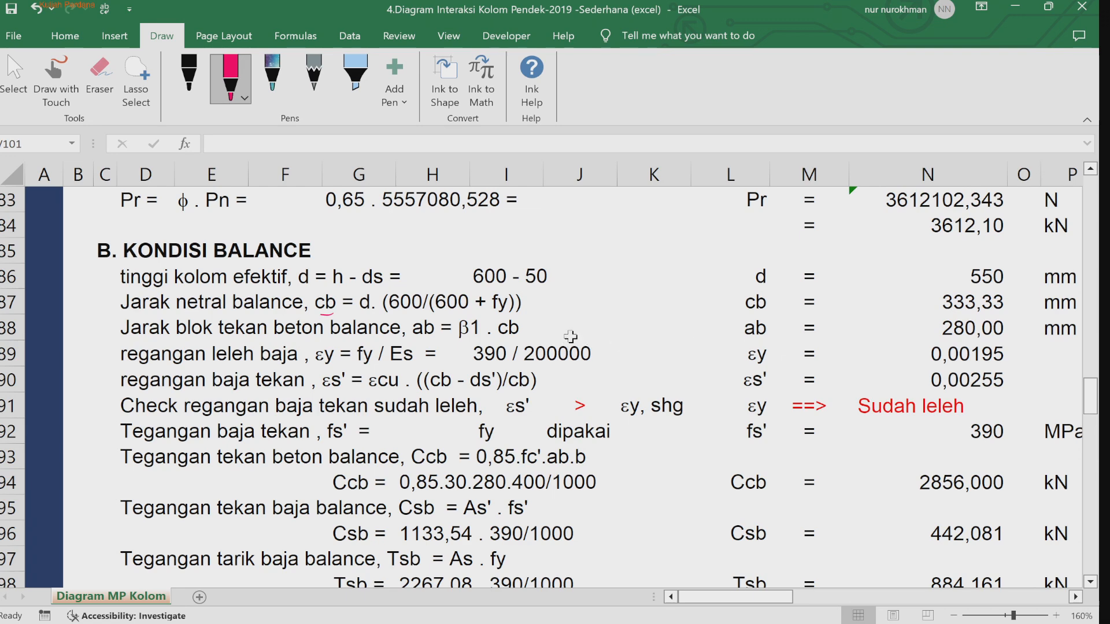
drag(538, 328, 548, 325)
drag(537, 334, 568, 322)
drag(573, 332, 584, 320)
drag(594, 319, 596, 329)
mouse_move(595, 318)
mouse_down()
mouse_move(592, 337)
mouse_move(635, 329)
mouse_up()
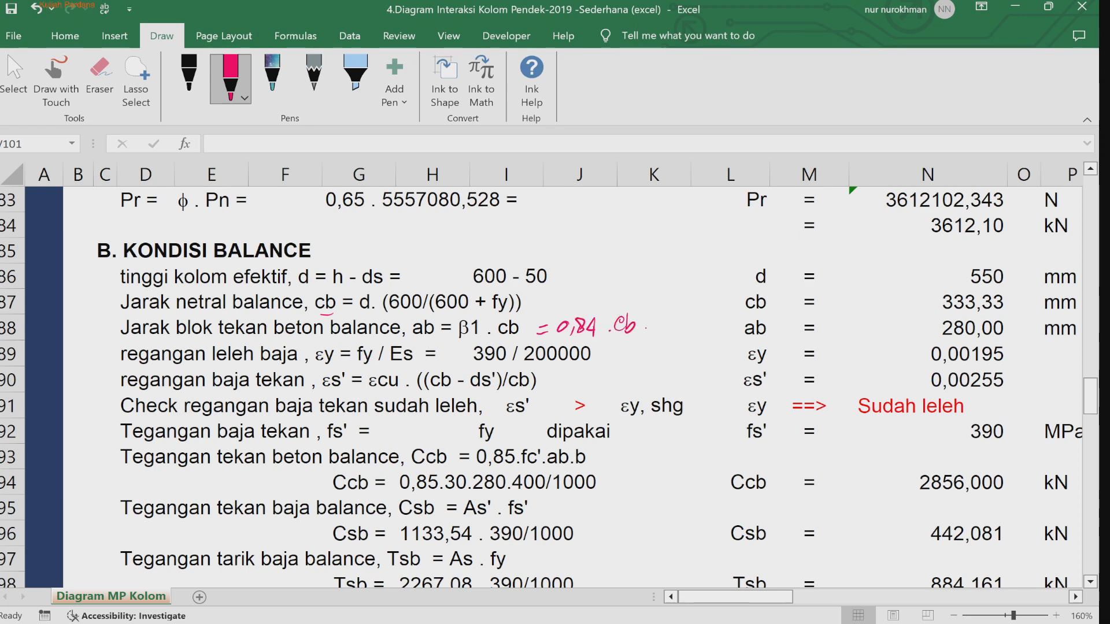
drag(1017, 328, 1028, 320)
drag(1022, 356, 1034, 341)
Step: Write "= 0,003 ((cb-ds')/cb)" beside the εs' formula and tick its result
mouse_move(546, 380)
mouse_down()
mouse_move(564, 378)
mouse_move(571, 393)
mouse_up()
mouse_move(584, 377)
mouse_down()
mouse_move(607, 383)
mouse_move(597, 392)
mouse_up()
click(614, 388)
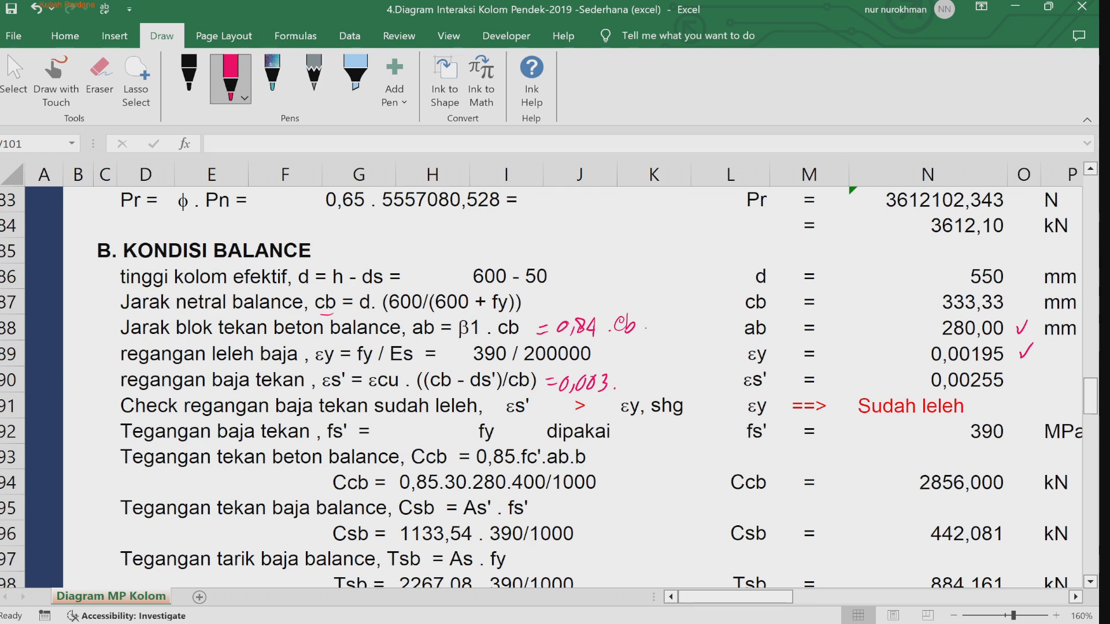
mouse_move(623, 369)
mouse_down()
mouse_move(620, 401)
mouse_move(632, 387)
mouse_move(671, 388)
mouse_move(680, 375)
mouse_move(673, 401)
mouse_move(696, 391)
mouse_up()
drag(703, 377, 710, 403)
drag(619, 368, 617, 397)
drag(1022, 372, 1036, 364)
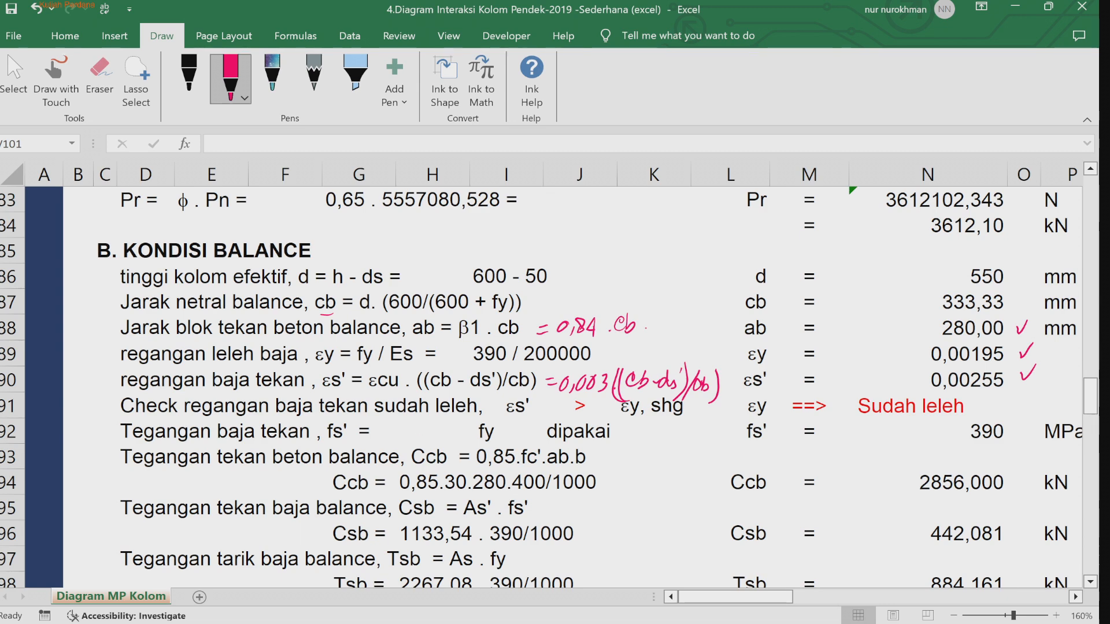
Step: Circle the > sign and fy in the yield check rows and tick the fs' result
mouse_move(588, 397)
mouse_down()
mouse_move(577, 423)
mouse_move(594, 399)
mouse_up()
mouse_move(489, 414)
mouse_down()
mouse_move(470, 435)
mouse_move(501, 426)
mouse_up()
drag(1016, 423, 1038, 413)
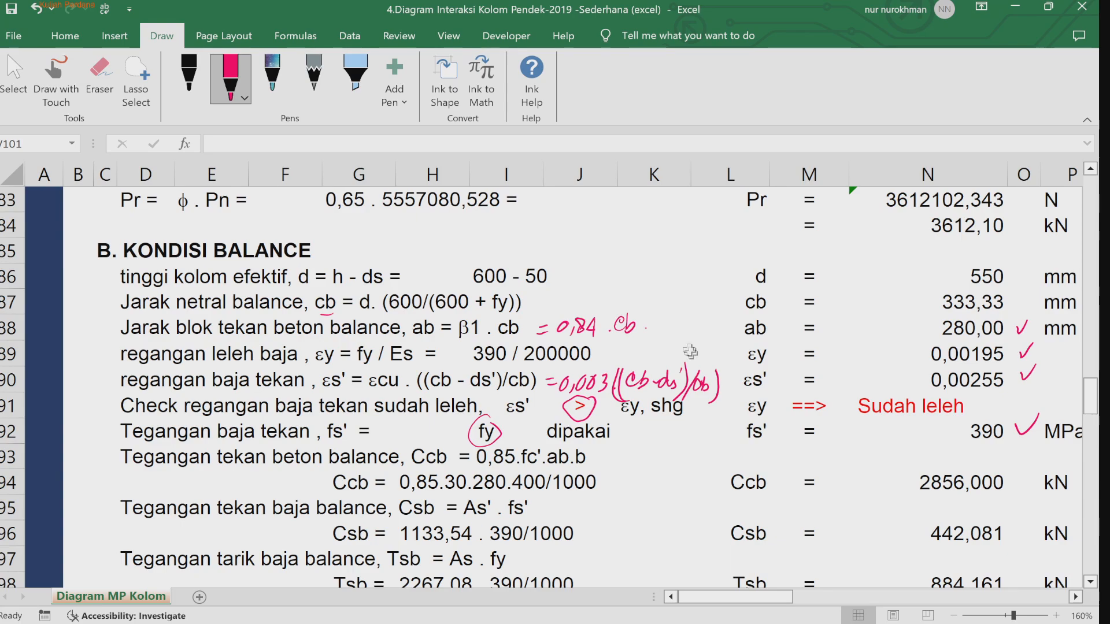
Step: Circle Ccb in its formula and hatch the concrete compression block Cc in the stress diagram
click(1091, 583)
click(1091, 582)
click(1091, 582)
click(1091, 583)
click(1091, 582)
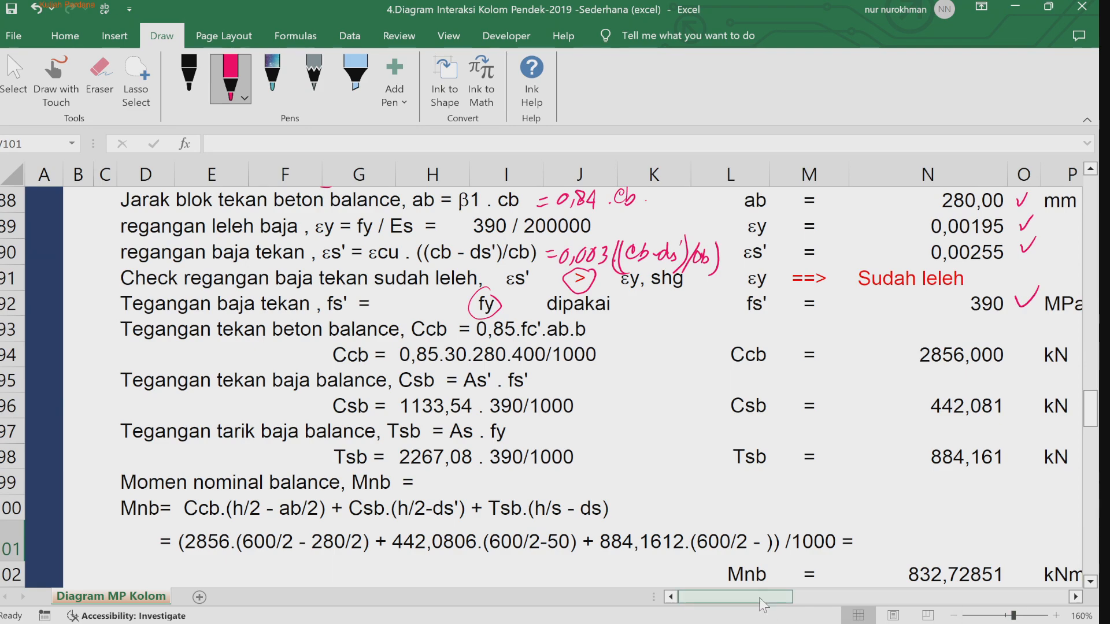
ctrl+scroll(900, 573, down, 4)
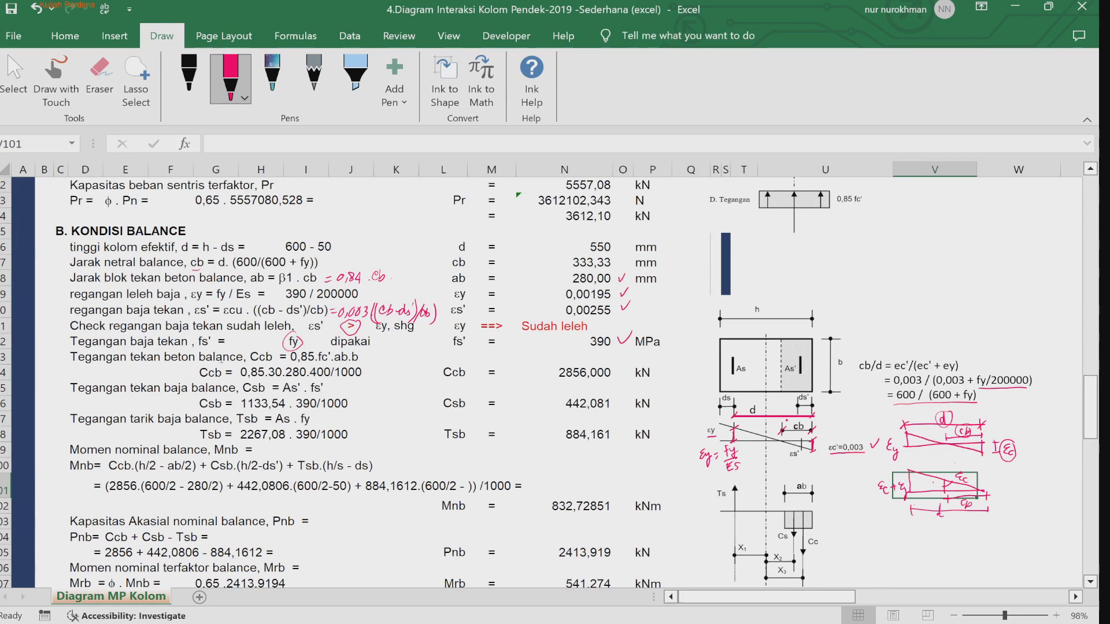
drag(219, 366, 215, 364)
mouse_move(810, 539)
mouse_down()
mouse_move(788, 532)
mouse_move(813, 515)
mouse_up()
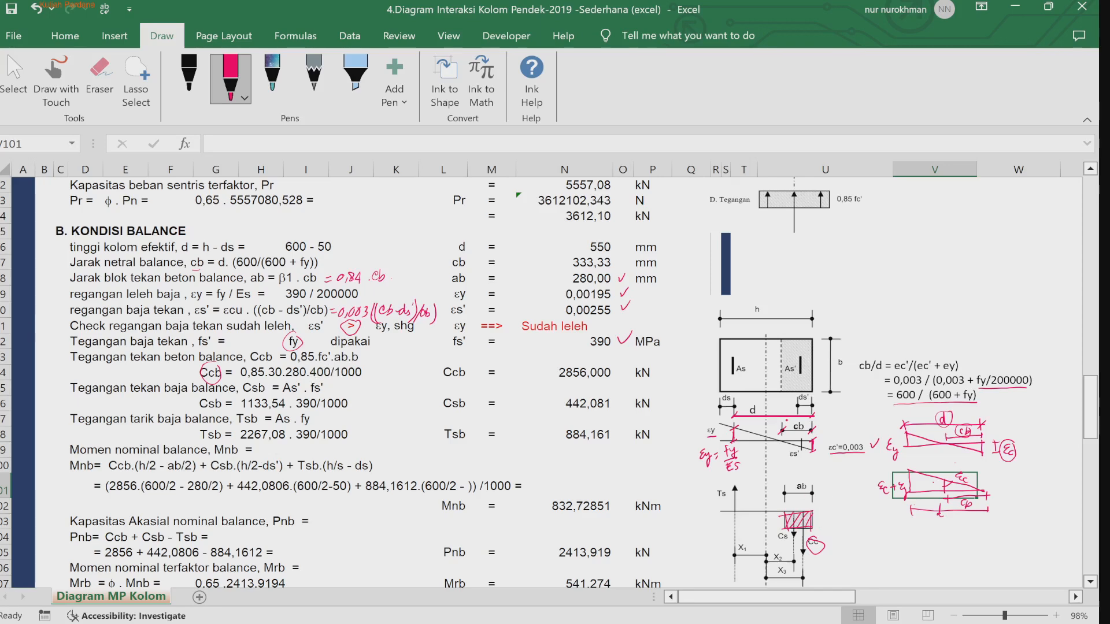
Step: Circle the Cs and Ts forces in the stress diagram
click(386, 373)
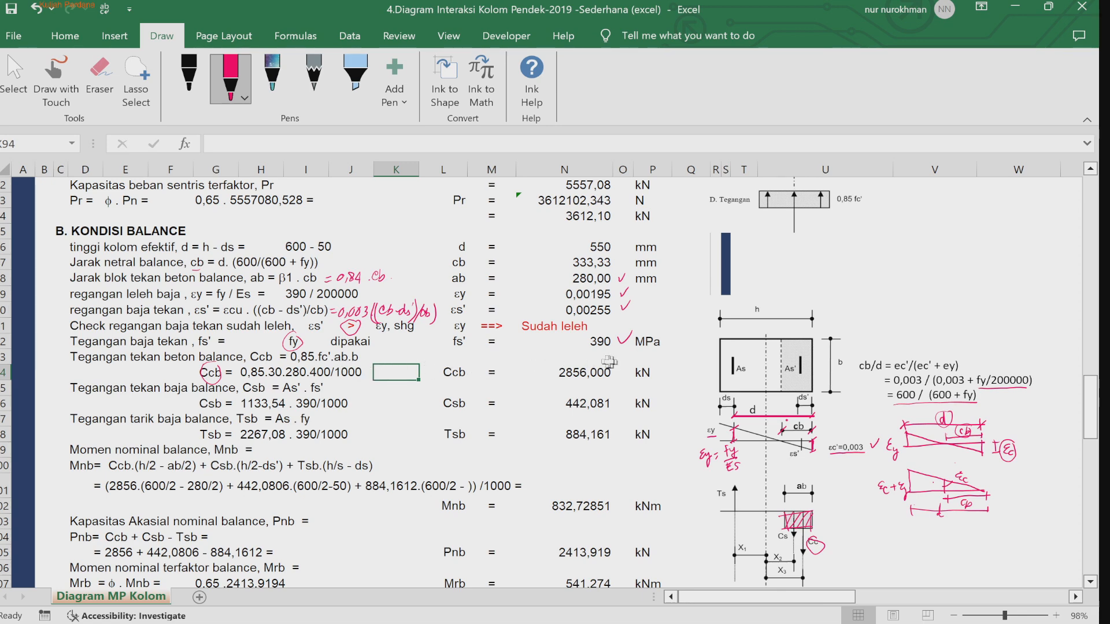
click(644, 375)
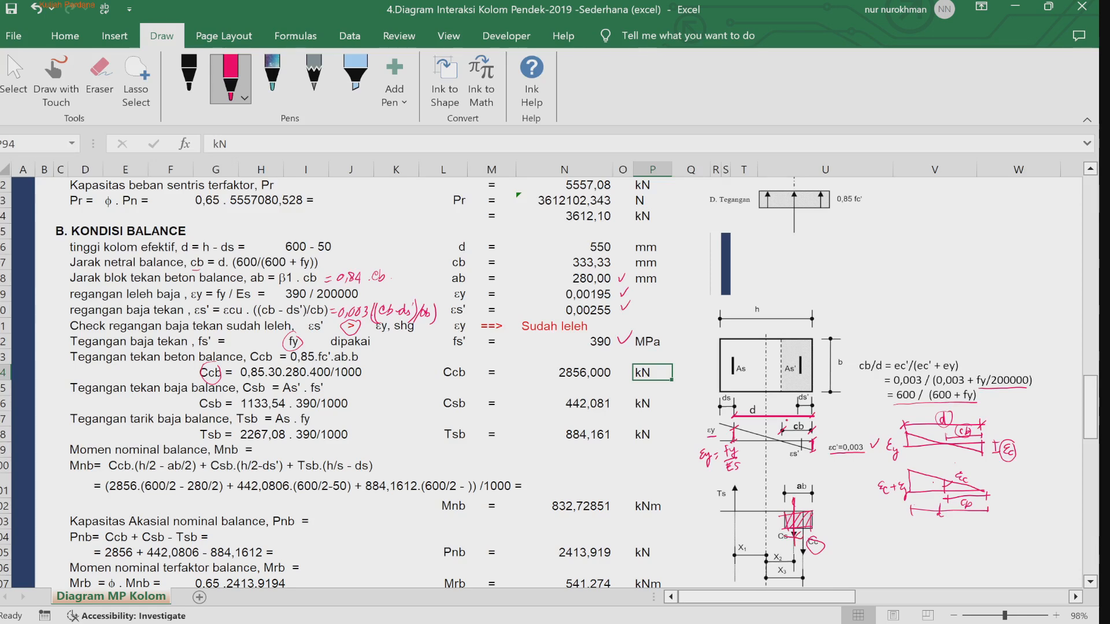
mouse_move(788, 528)
mouse_down()
mouse_move(781, 549)
mouse_move(792, 520)
mouse_up()
mouse_move(720, 485)
mouse_down()
mouse_move(715, 504)
mouse_move(722, 486)
mouse_up()
click(340, 468)
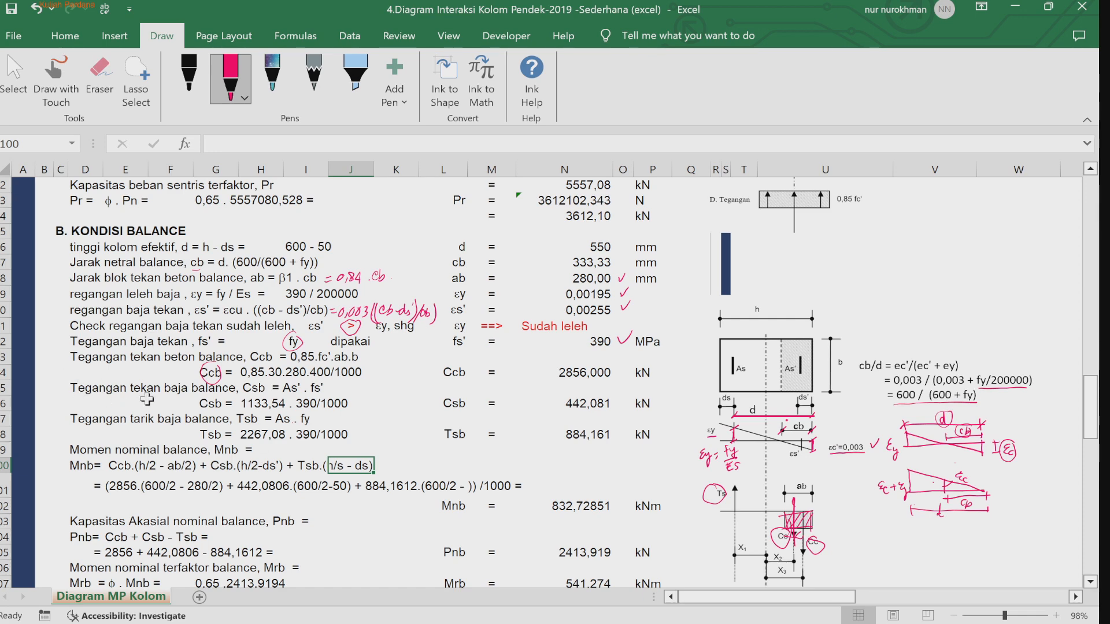
Step: Examine the text formula behind the Csb calculation line and the cells it references
click(265, 403)
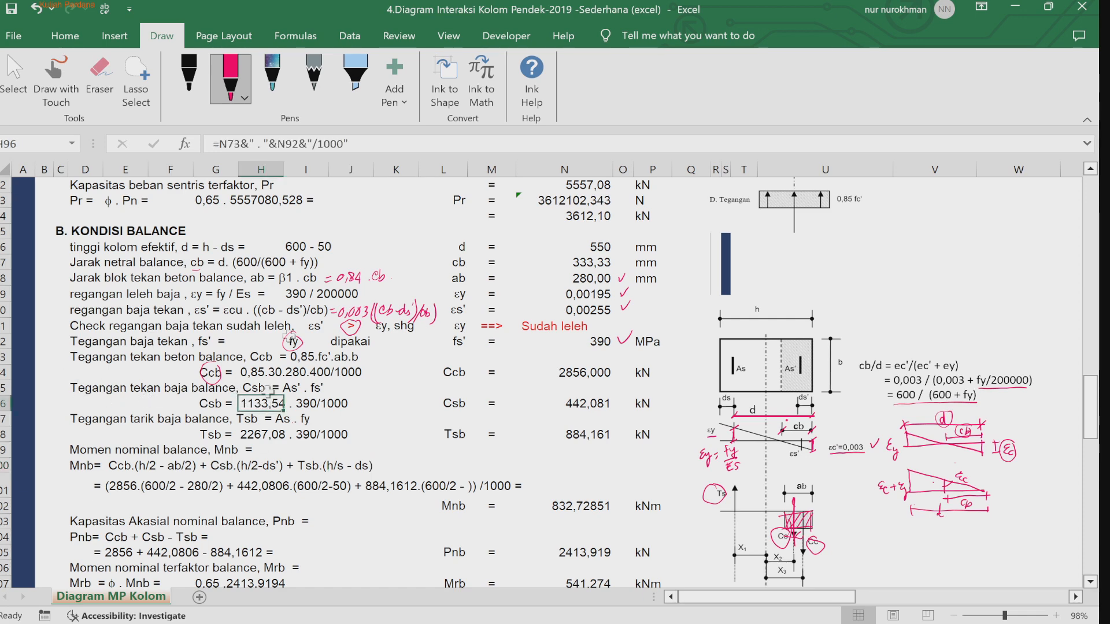
key(F2)
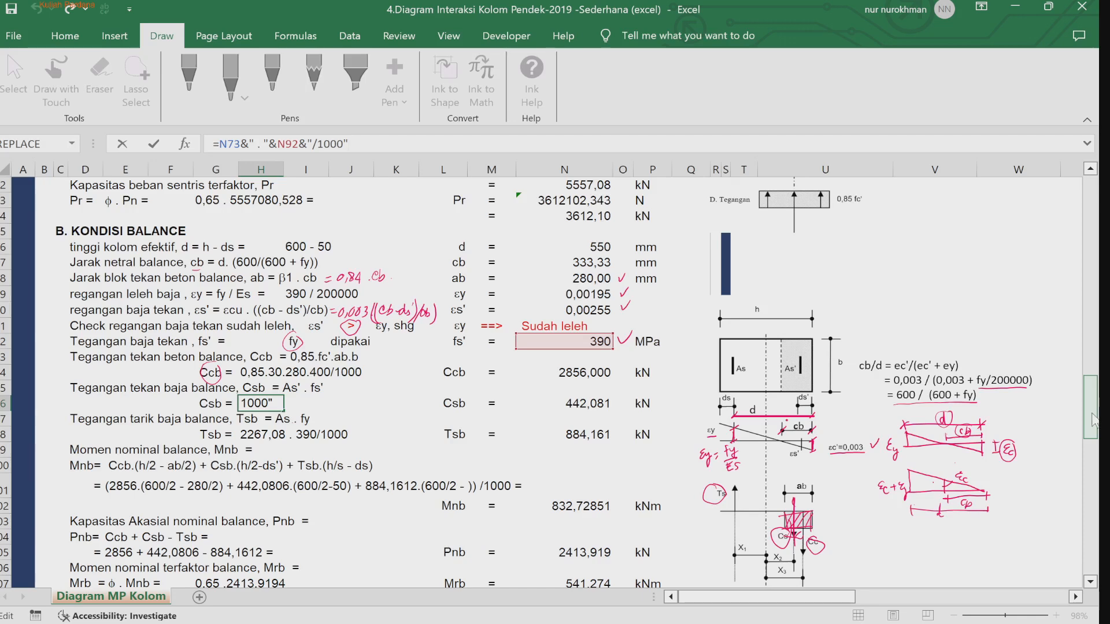
key(Escape)
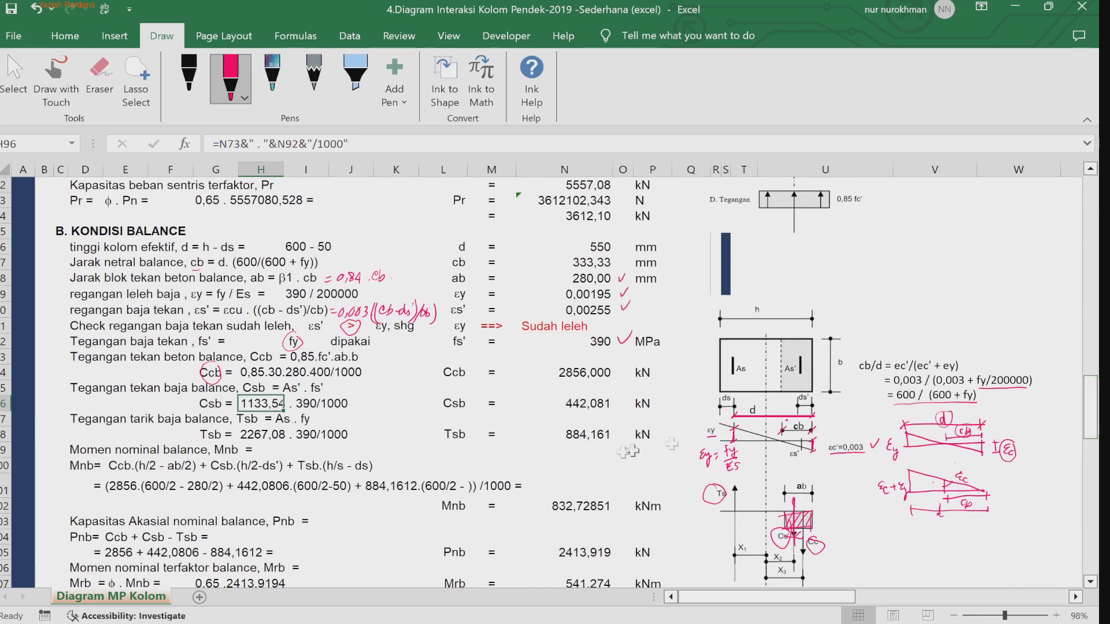
click(393, 417)
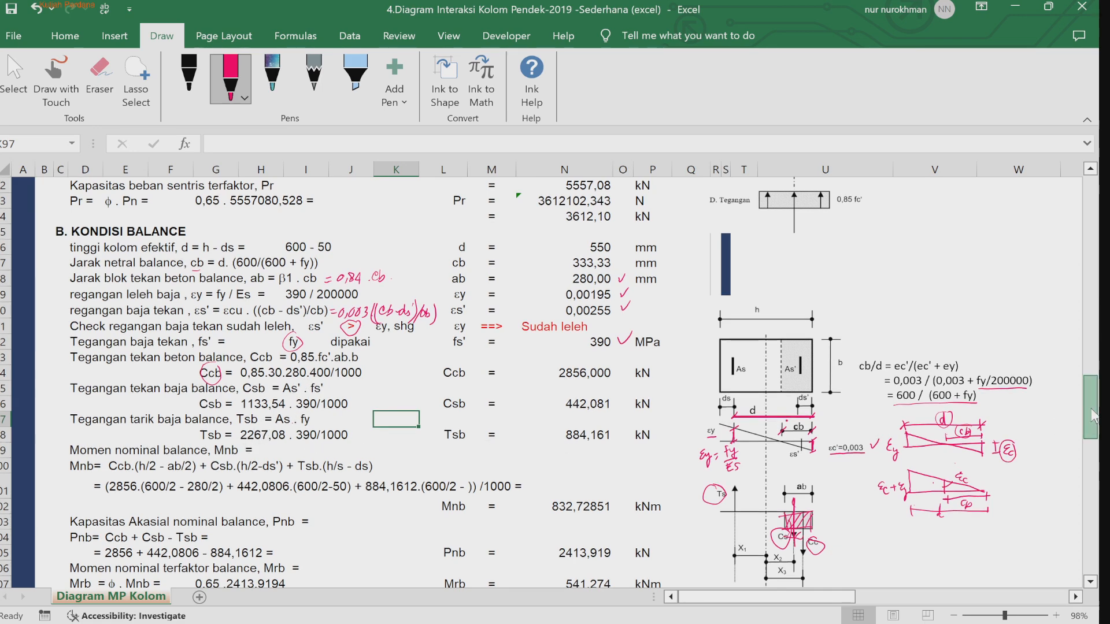
click(257, 404)
key(F2)
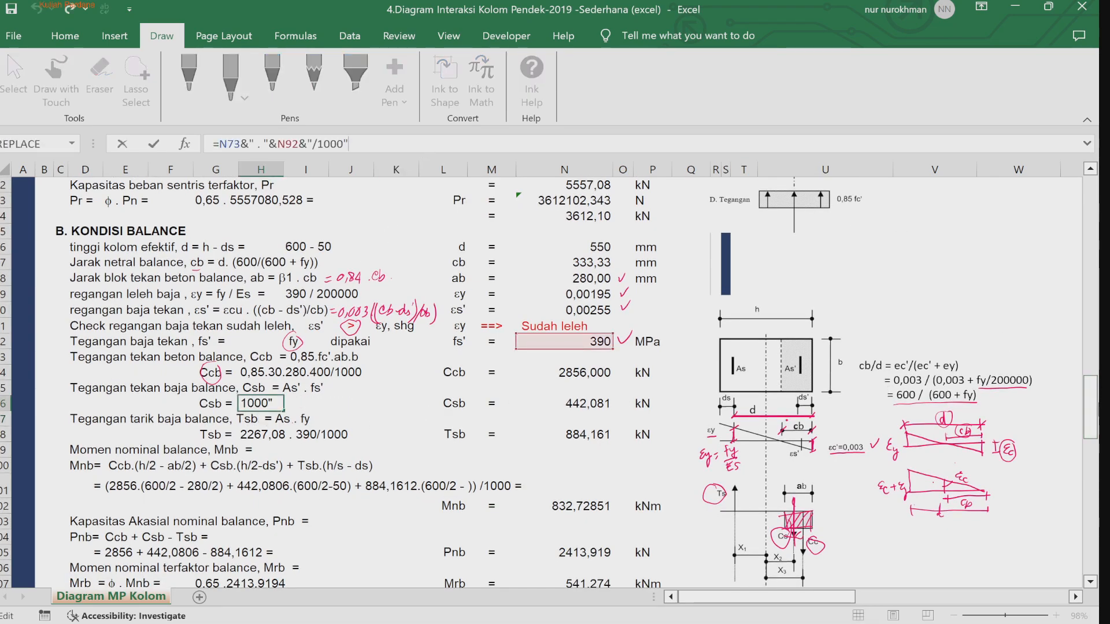
drag(1094, 415, 1095, 370)
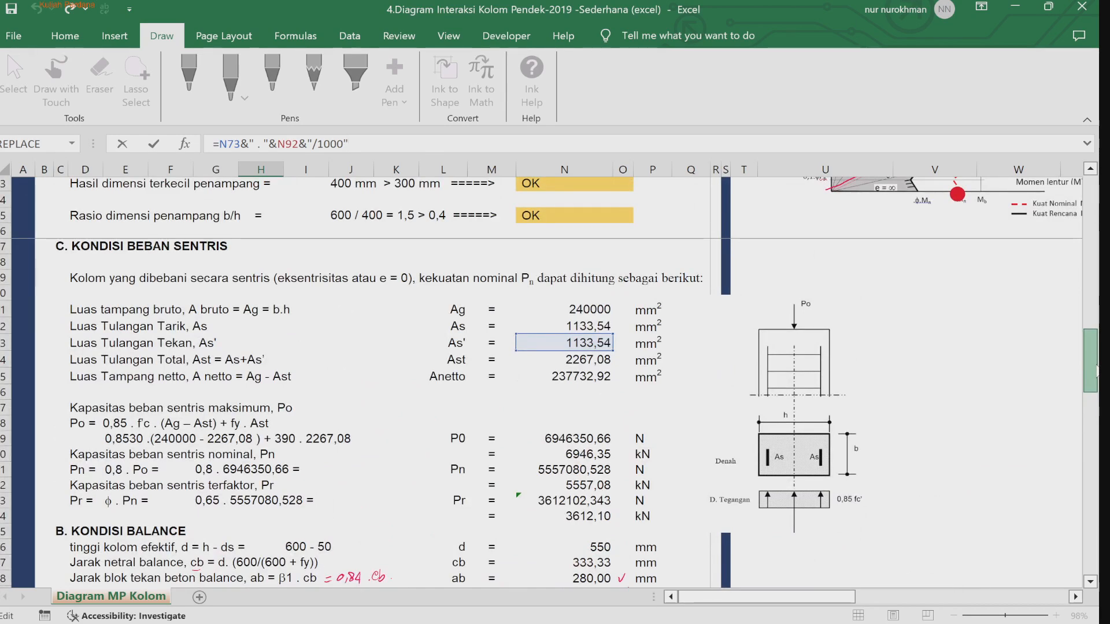
drag(1095, 370, 1096, 368)
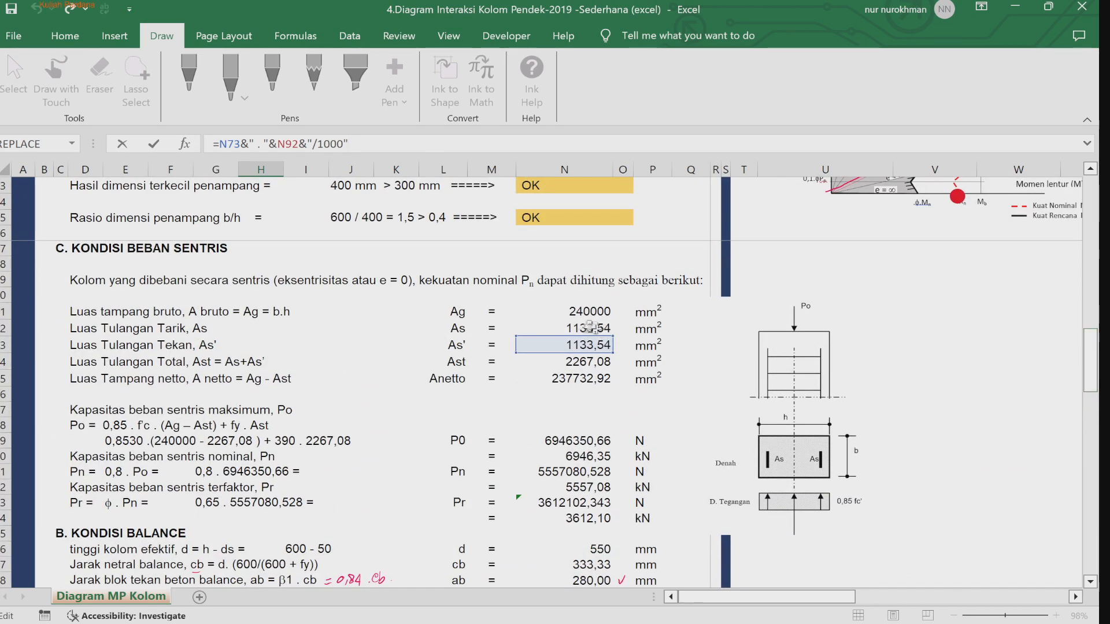
click(1017, 470)
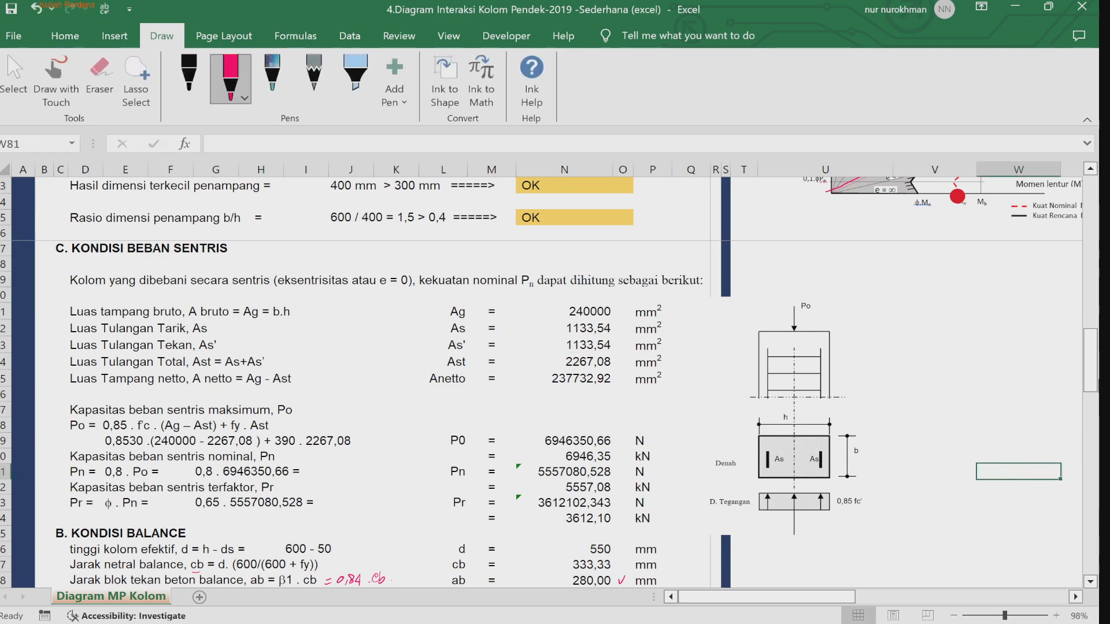
drag(1094, 375, 1096, 408)
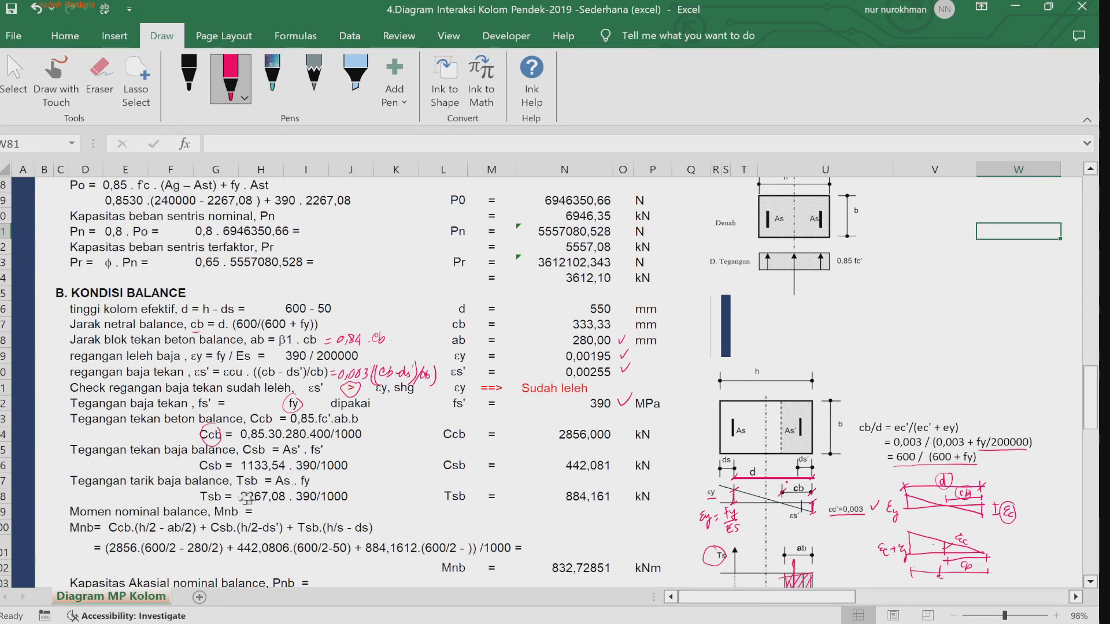
Step: Change the Tsb calculation line's text formula to reference N72 instead of N74
double_click(250, 501)
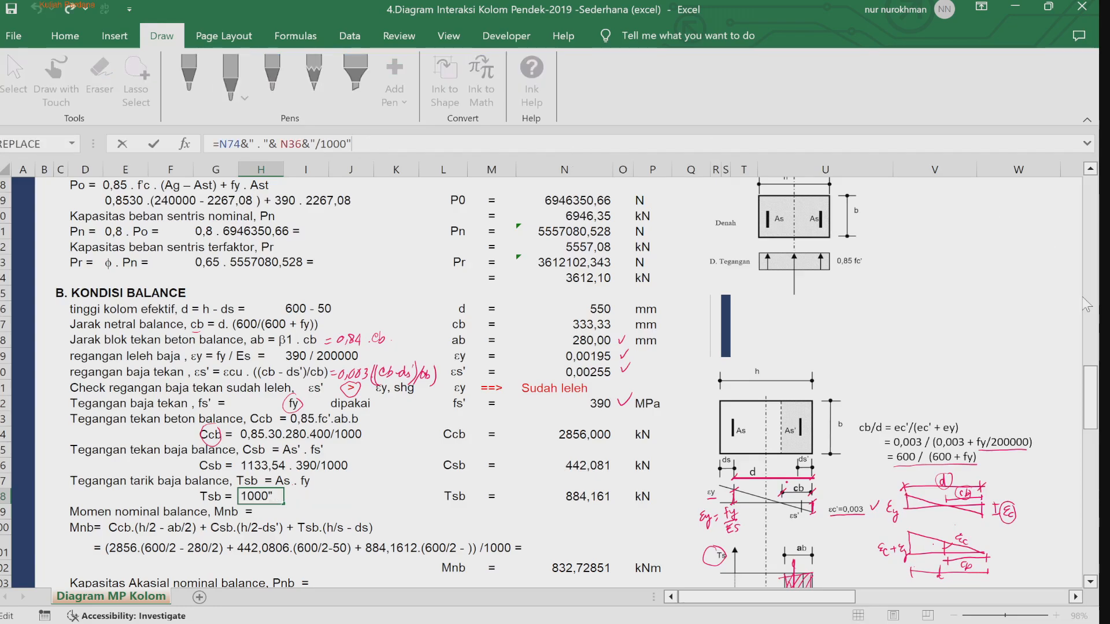
scroll(1091, 362, up, 5)
drag(1092, 352, 1092, 354)
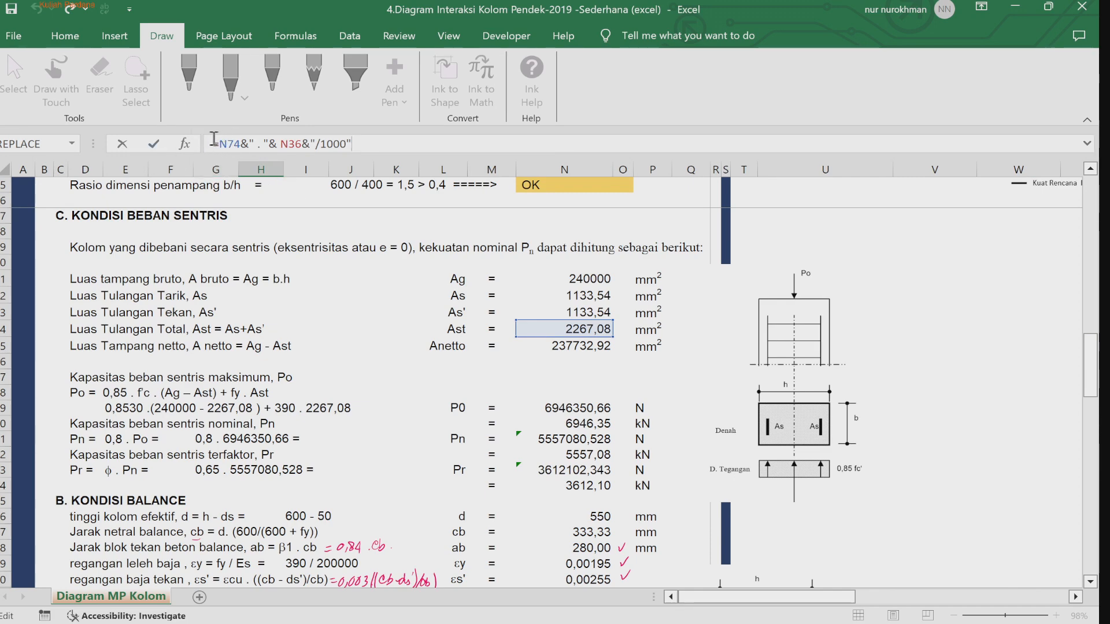
drag(218, 143, 240, 144)
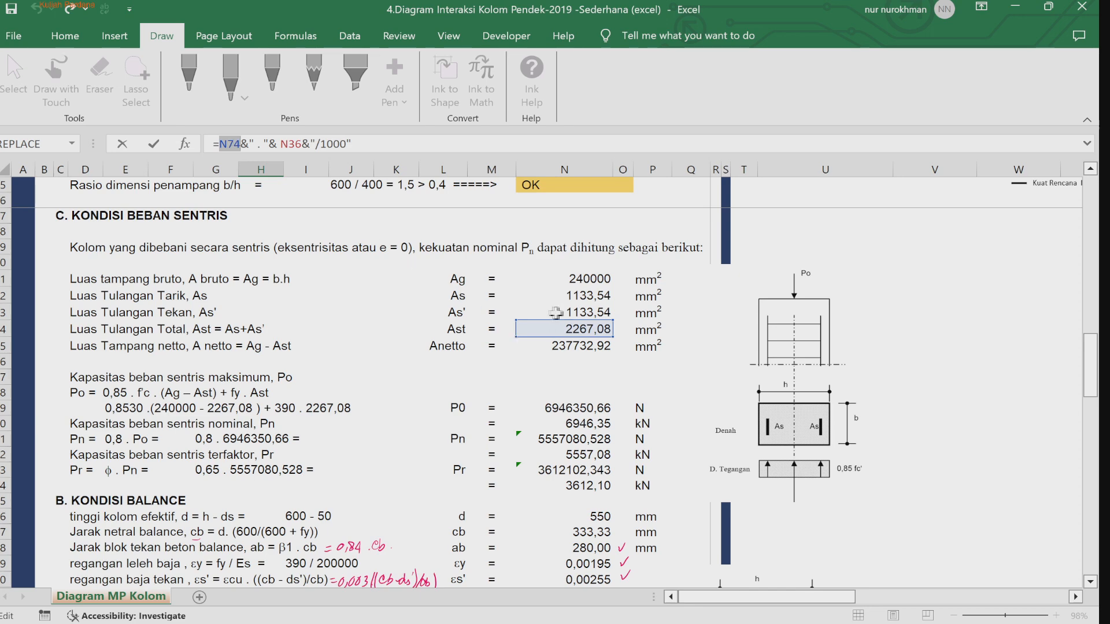
click(589, 296)
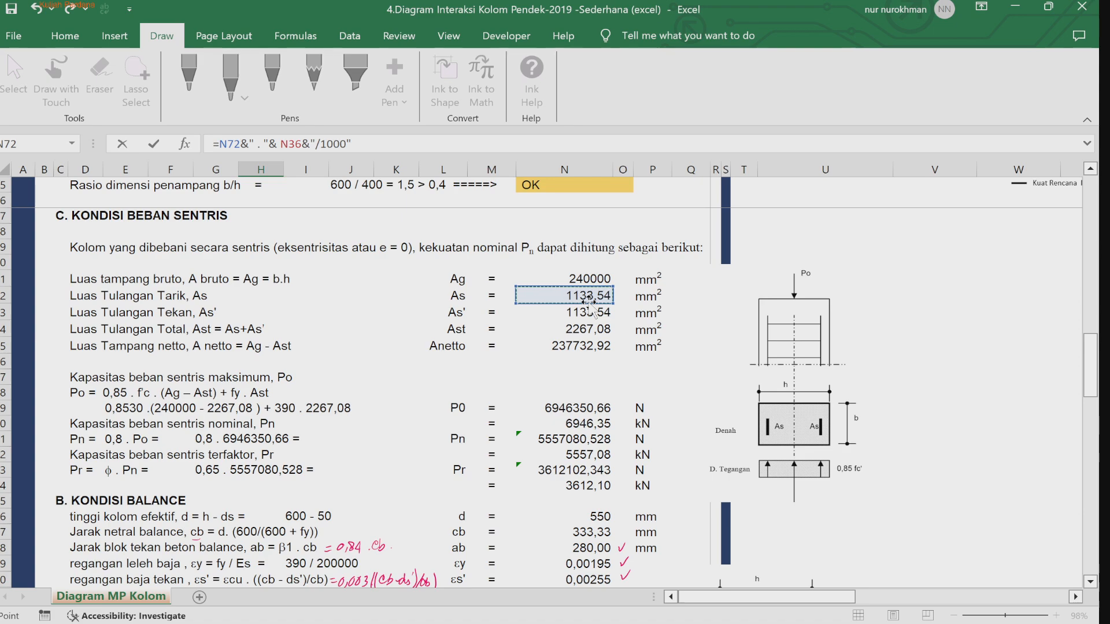
key(Escape)
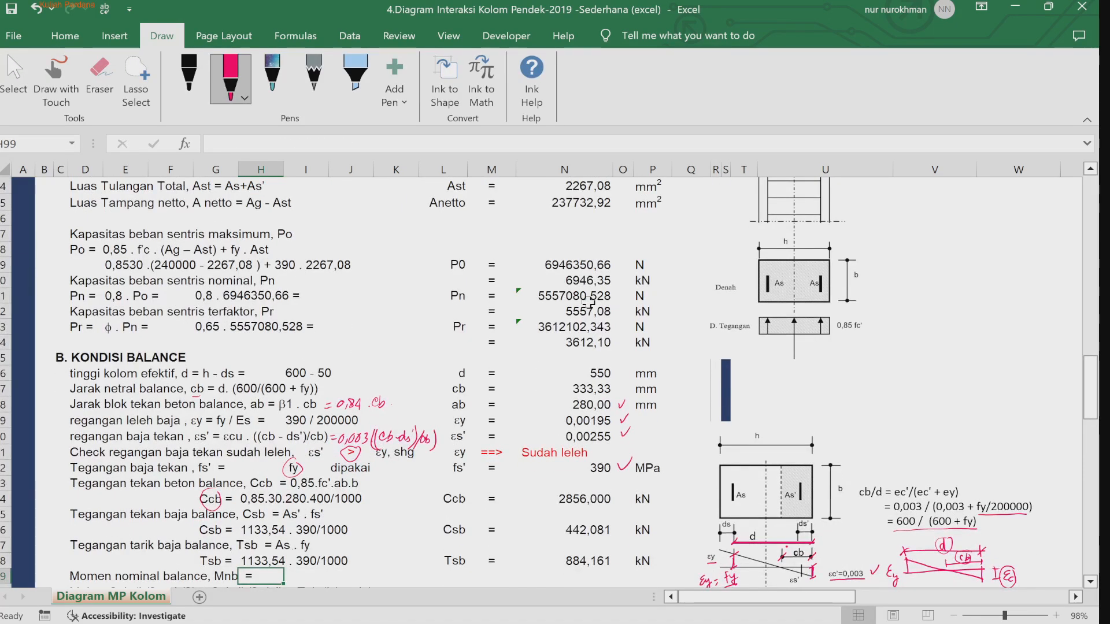
Step: Point the Tsb result cell's formula at the As cell N72 instead of N74
click(585, 560)
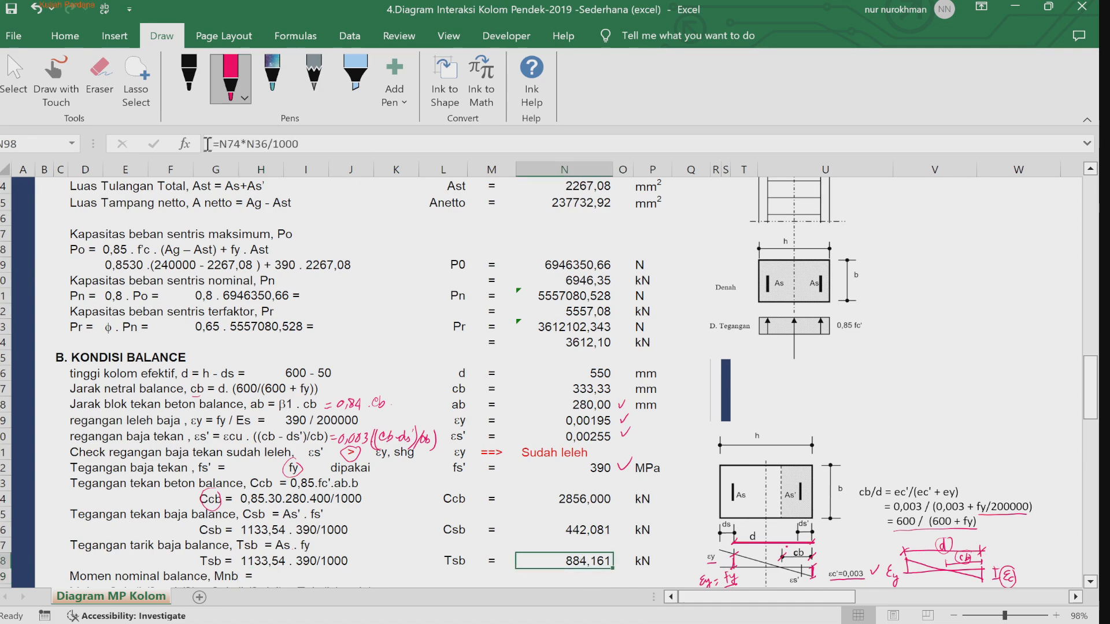
drag(220, 143, 243, 146)
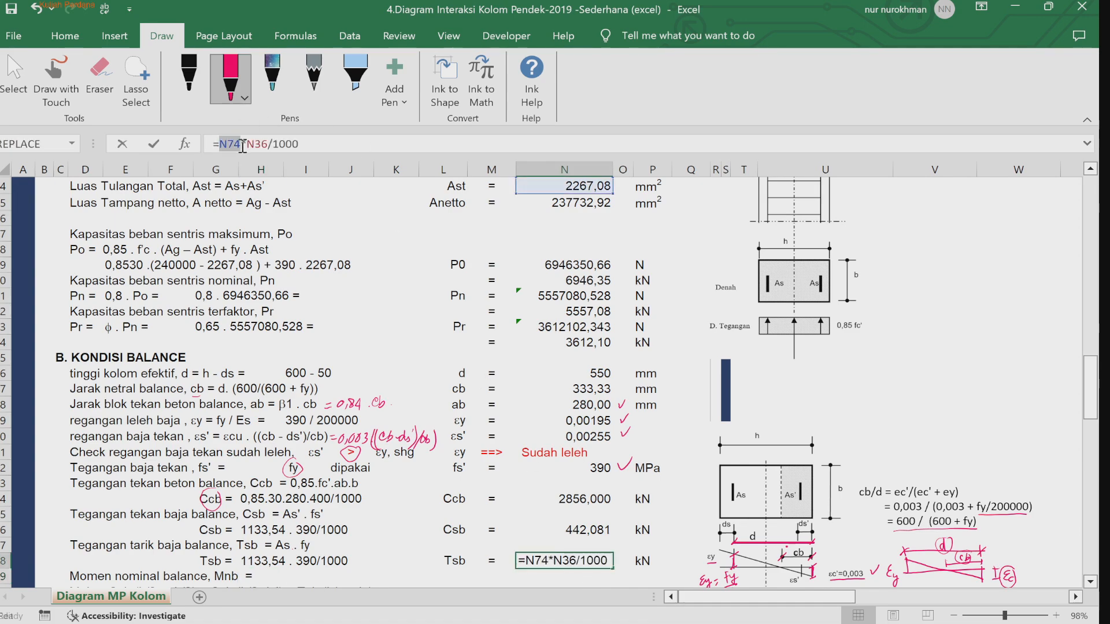
scroll(666, 453, up, 8)
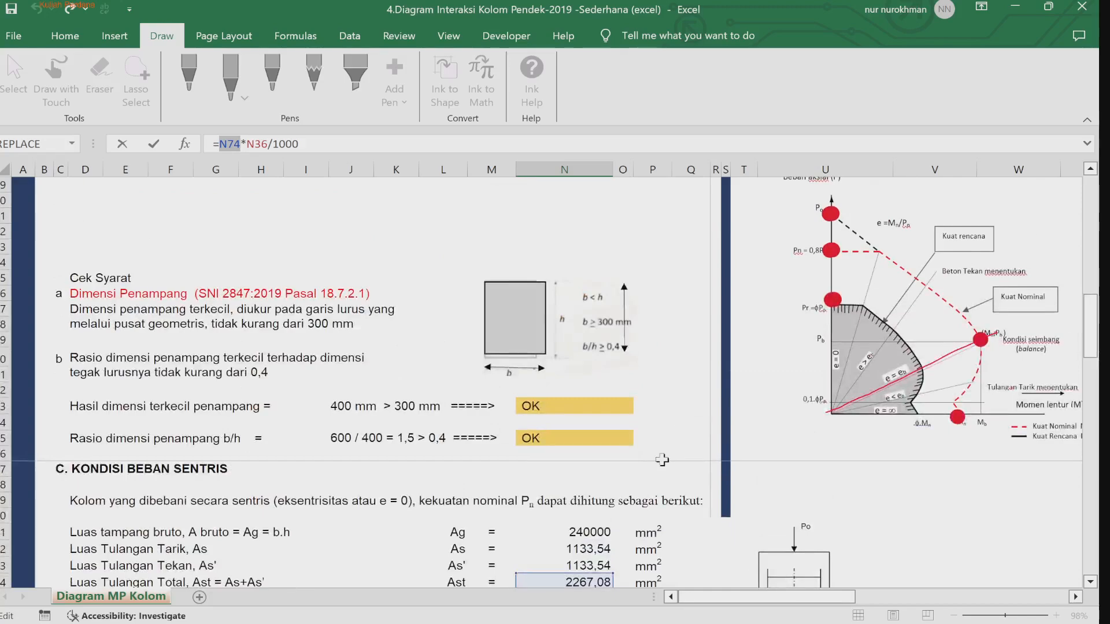
click(575, 550)
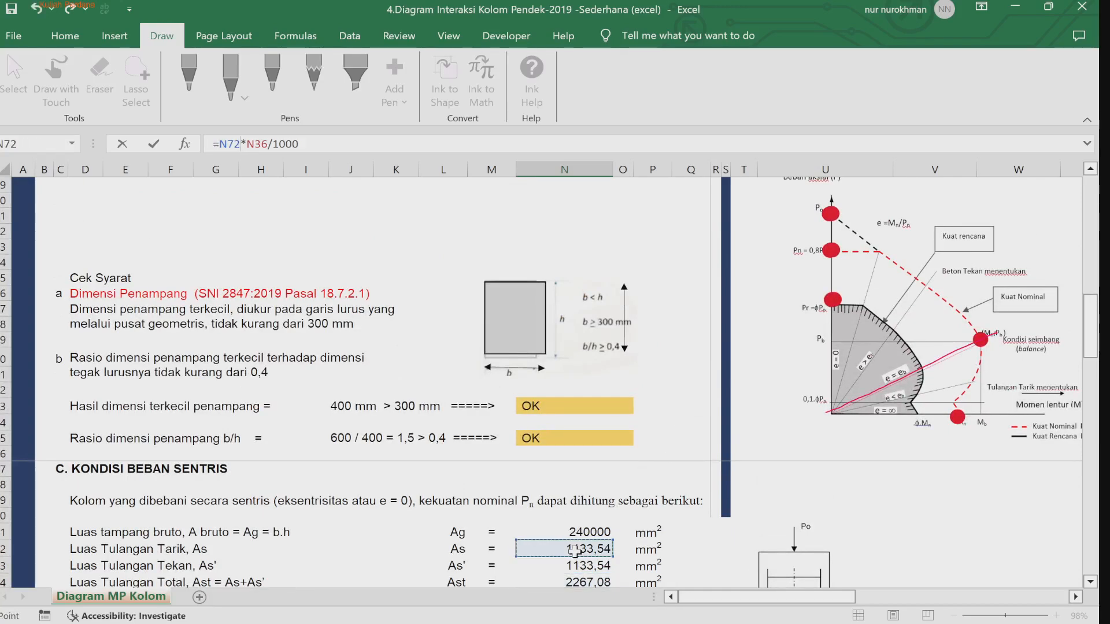
key(Return)
Step: Sketch an ink stroke at the X3 lever arm in the balanced stress diagram
scroll(575, 552, down, 1)
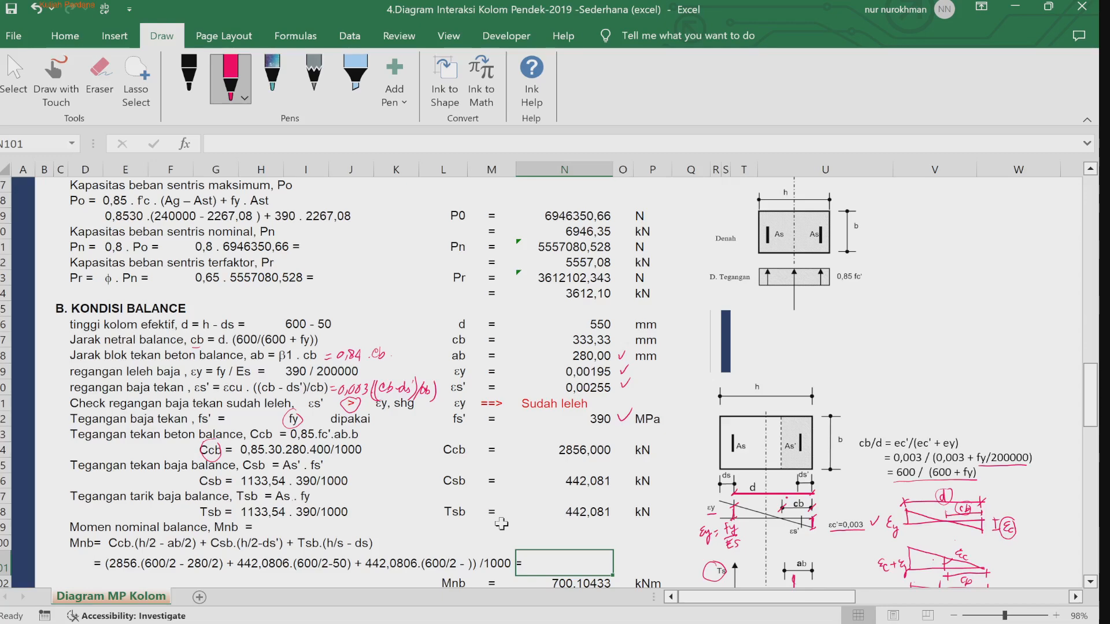
key(Down)
key(Down)
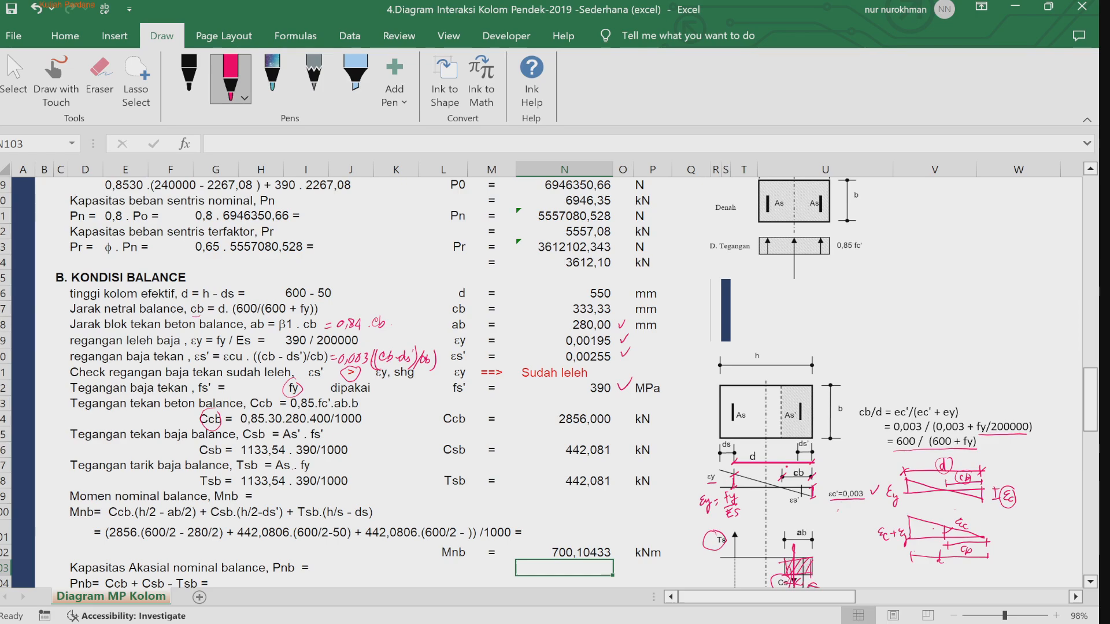
click(1090, 582)
click(1091, 582)
click(1091, 582)
click(1090, 582)
click(1056, 615)
click(1056, 616)
click(1090, 583)
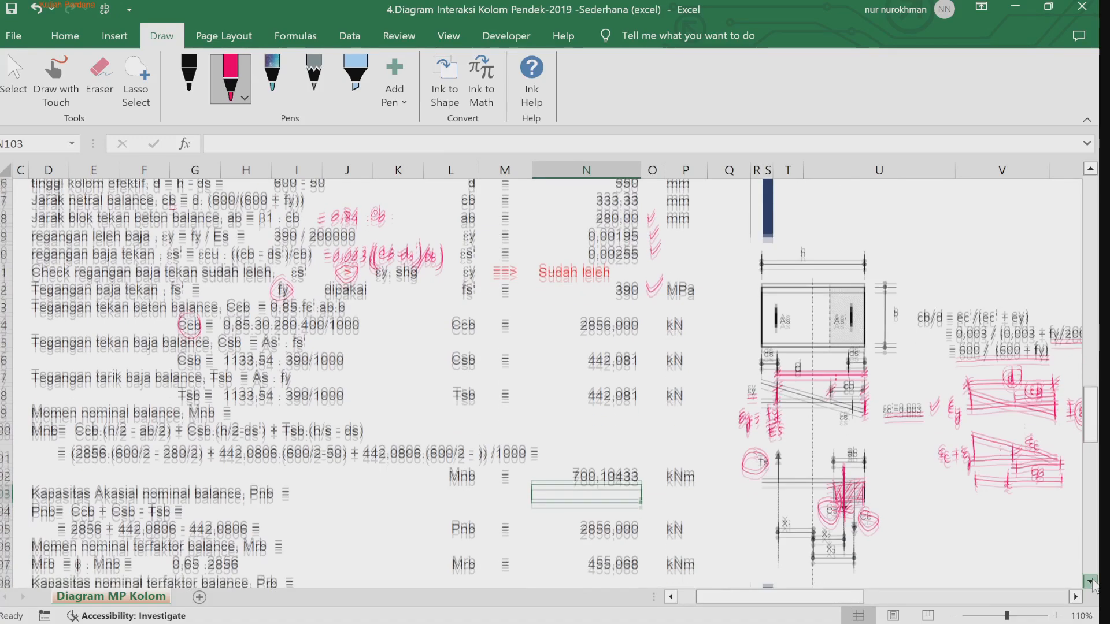
click(1091, 582)
click(1090, 582)
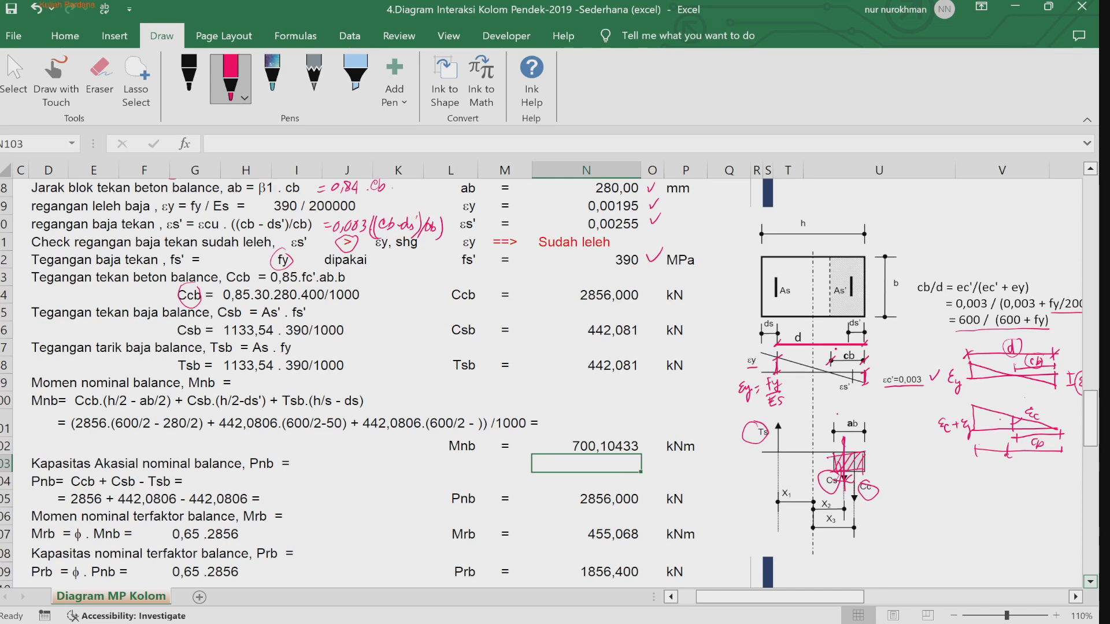
drag(867, 514, 841, 541)
Step: Ink 'Ccb·X3 + Csb·X2 + Tsb·X1' beside the Mnb heading and underline the h/2 - ab/2 and h/2 - ds' terms
drag(293, 379, 301, 386)
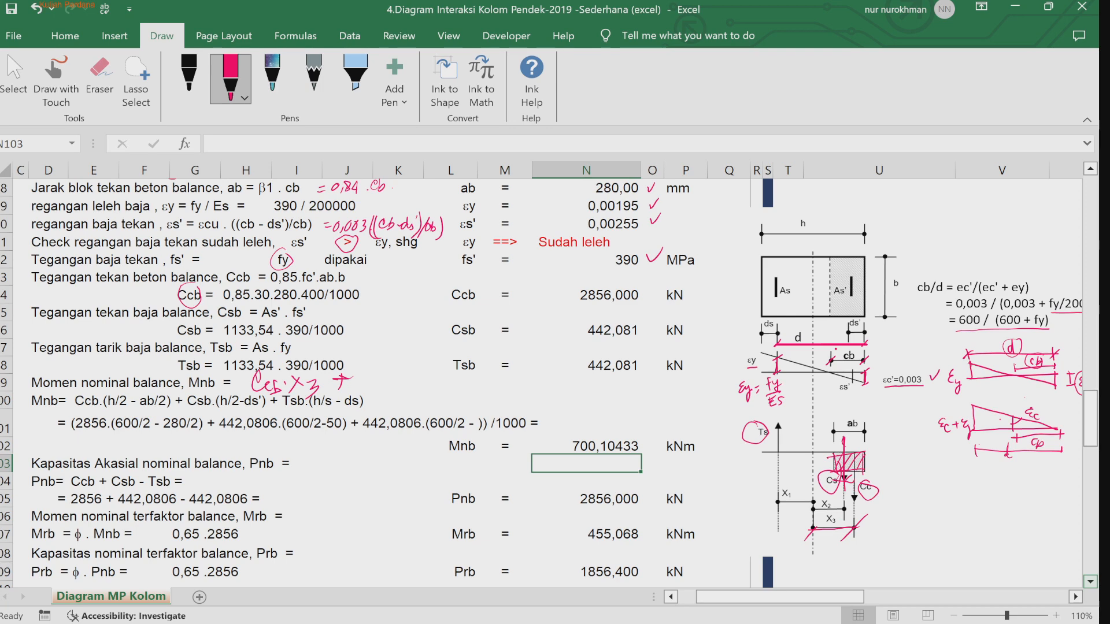
drag(364, 374, 366, 390)
mouse_move(377, 377)
mouse_down()
mouse_move(372, 395)
mouse_move(401, 391)
mouse_up()
drag(402, 377, 389, 391)
drag(444, 380, 440, 398)
drag(446, 396, 458, 405)
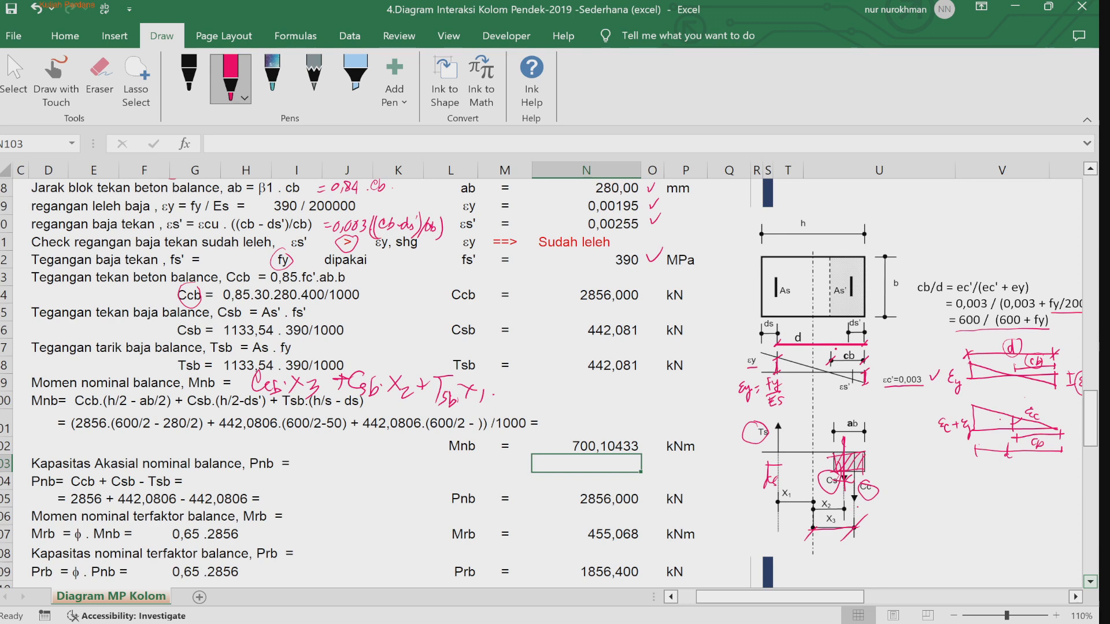
drag(122, 414, 156, 412)
drag(224, 411, 255, 409)
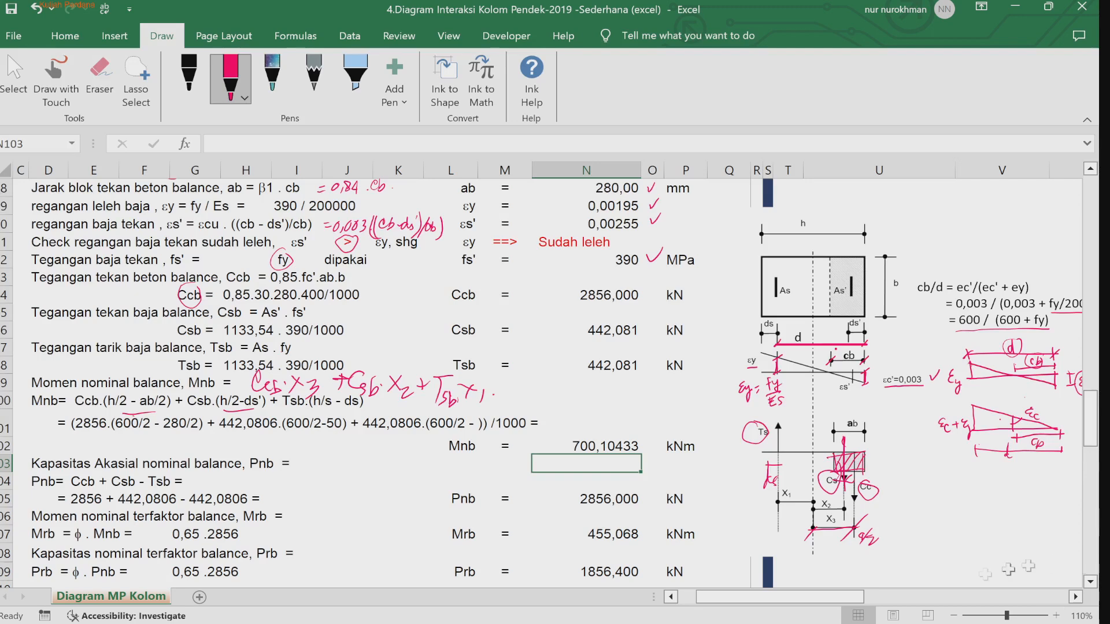
Step: Inspect the Mnb result cell's formula and its referenced cells
click(521, 429)
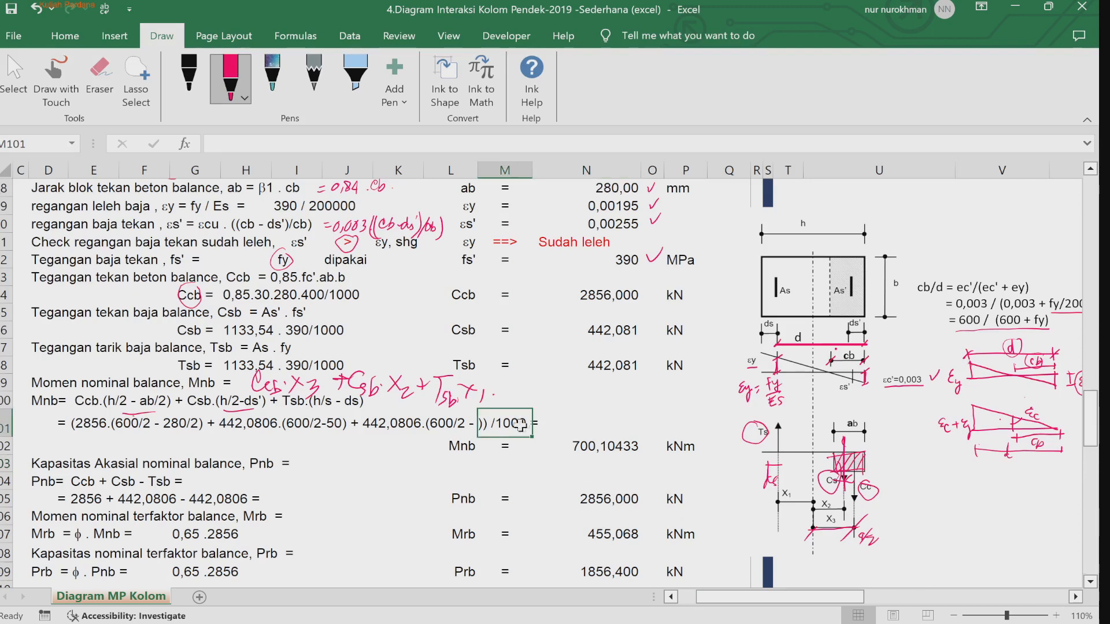
click(612, 445)
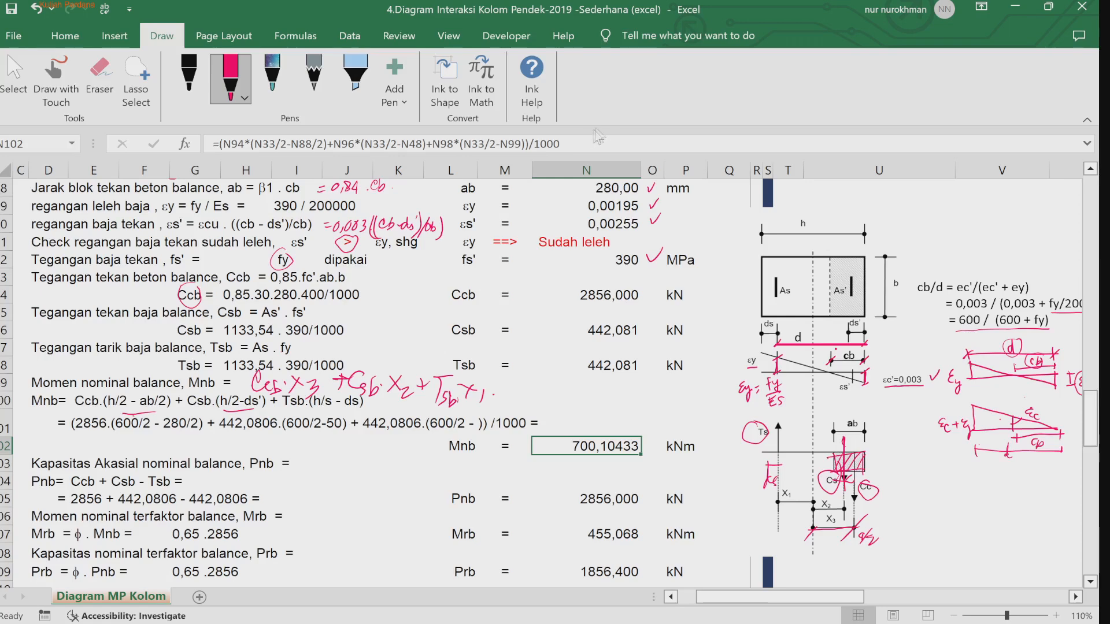
click(578, 141)
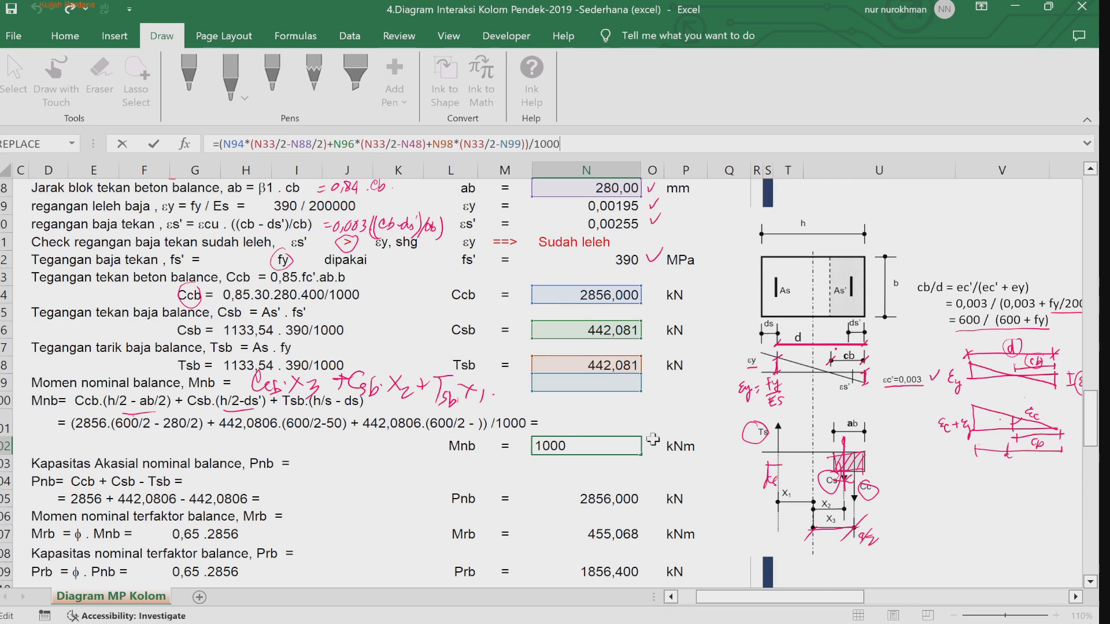
mouse_move(1094, 429)
mouse_down()
mouse_move(1095, 409)
mouse_move(1095, 425)
mouse_up()
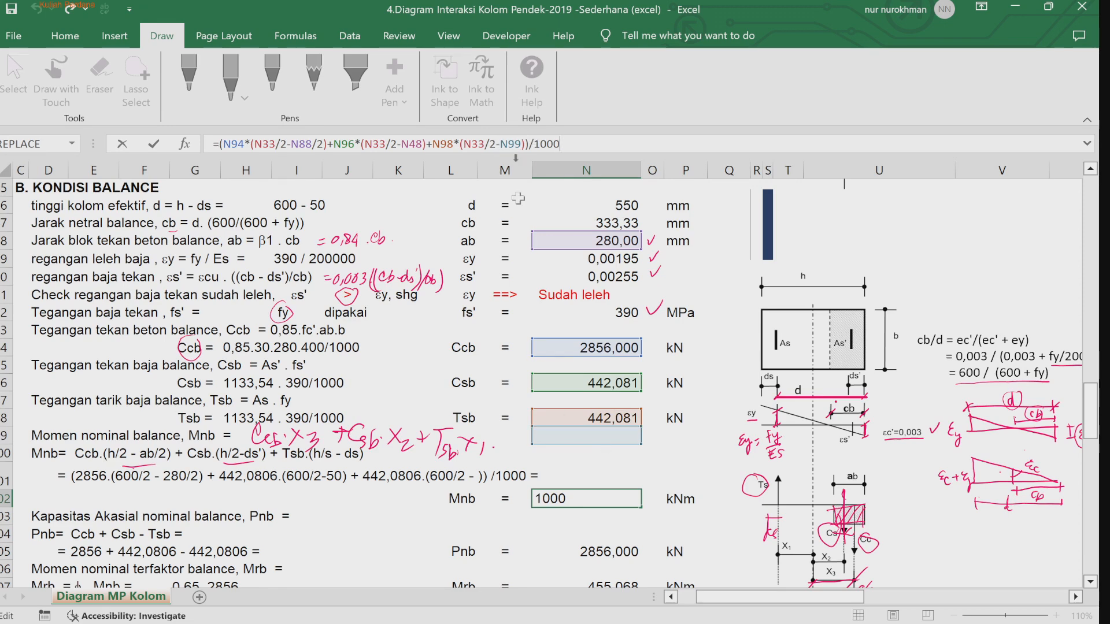
click(607, 476)
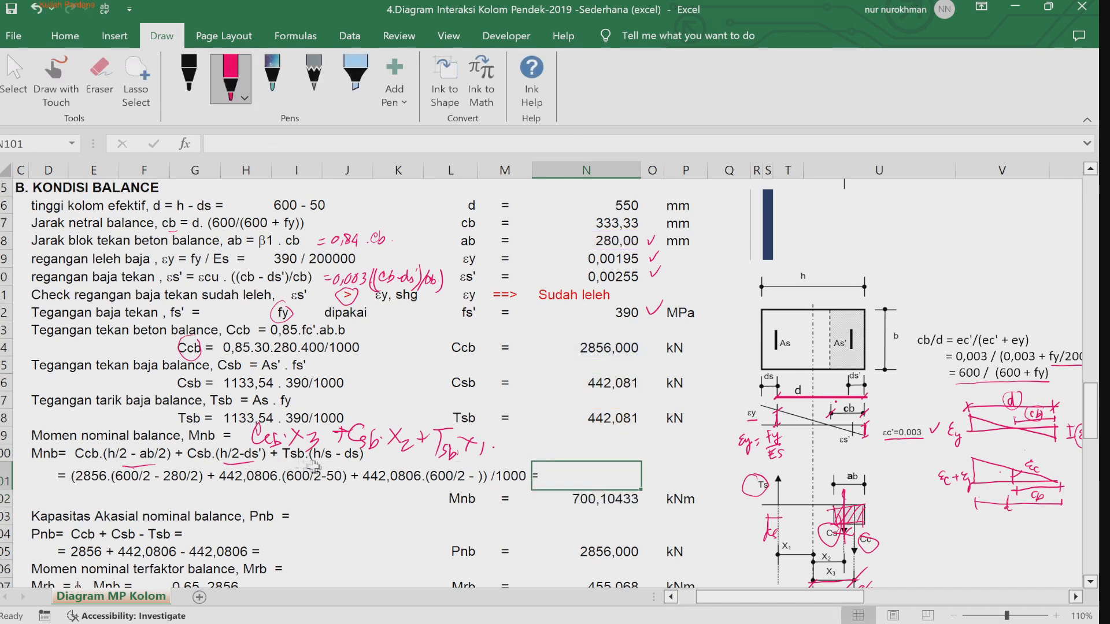
Step: Change the Mnb calculation line's text formula to reference the ds cell N47 instead of N99
click(84, 477)
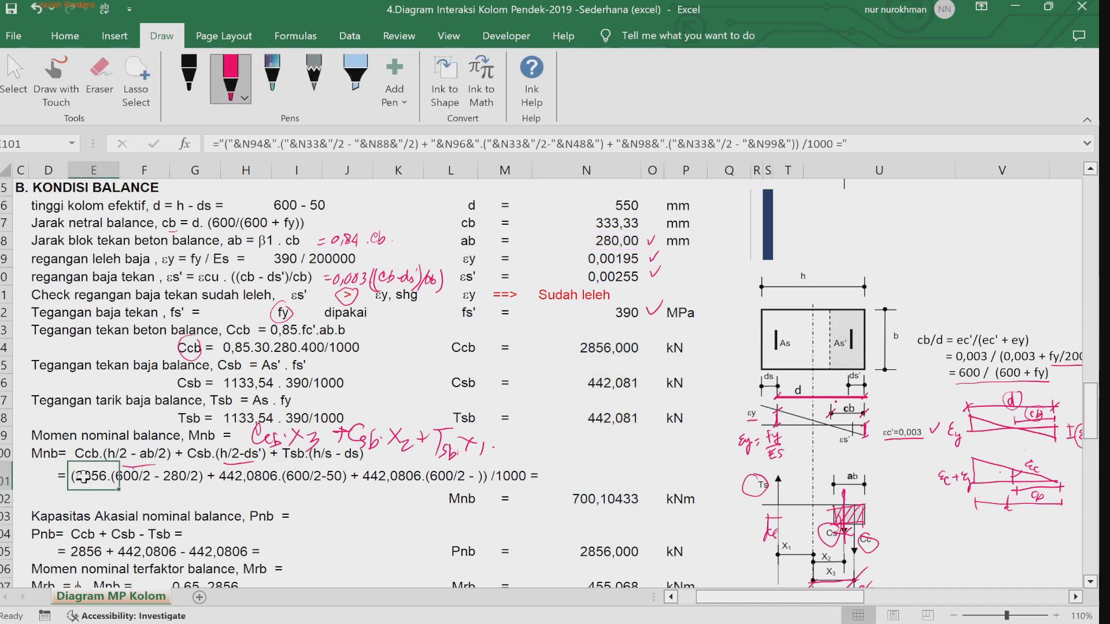
click(789, 143)
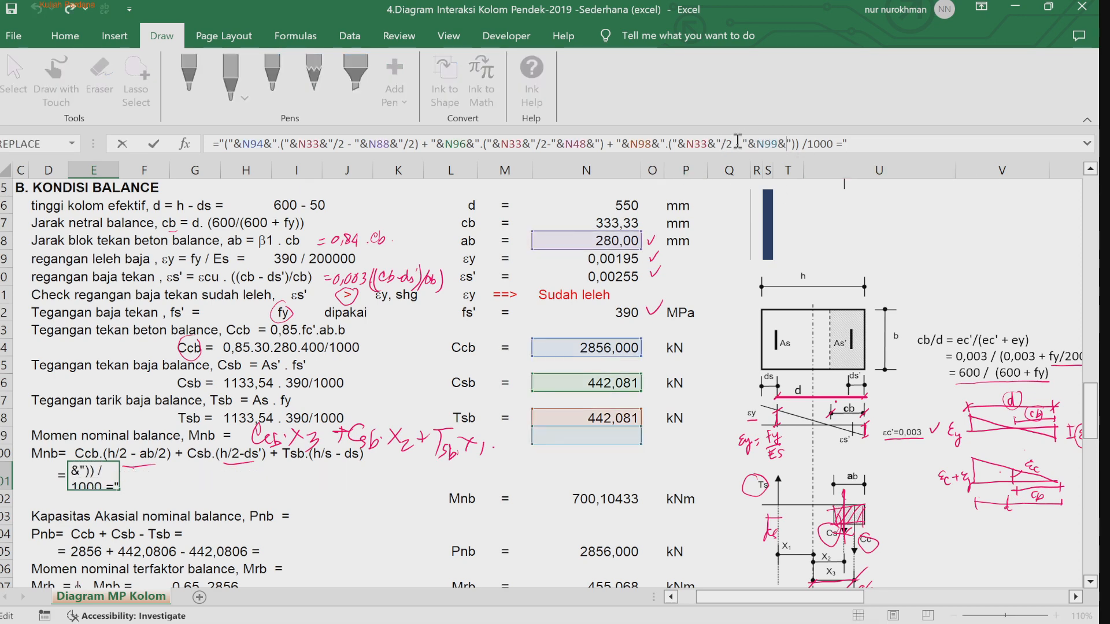
double_click(767, 143)
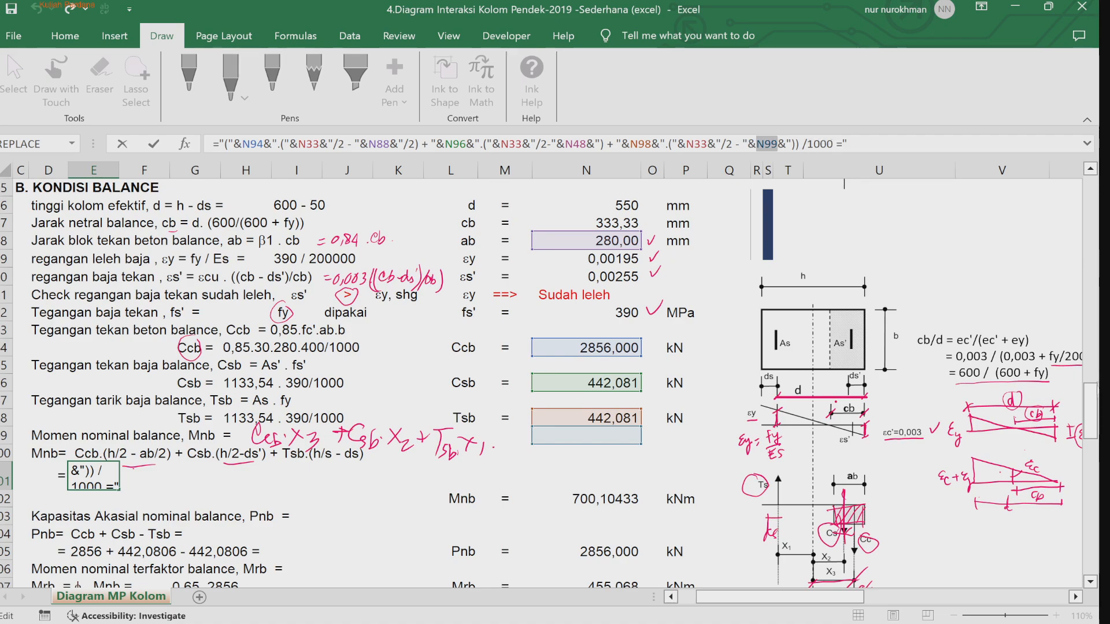
drag(1092, 410, 1094, 300)
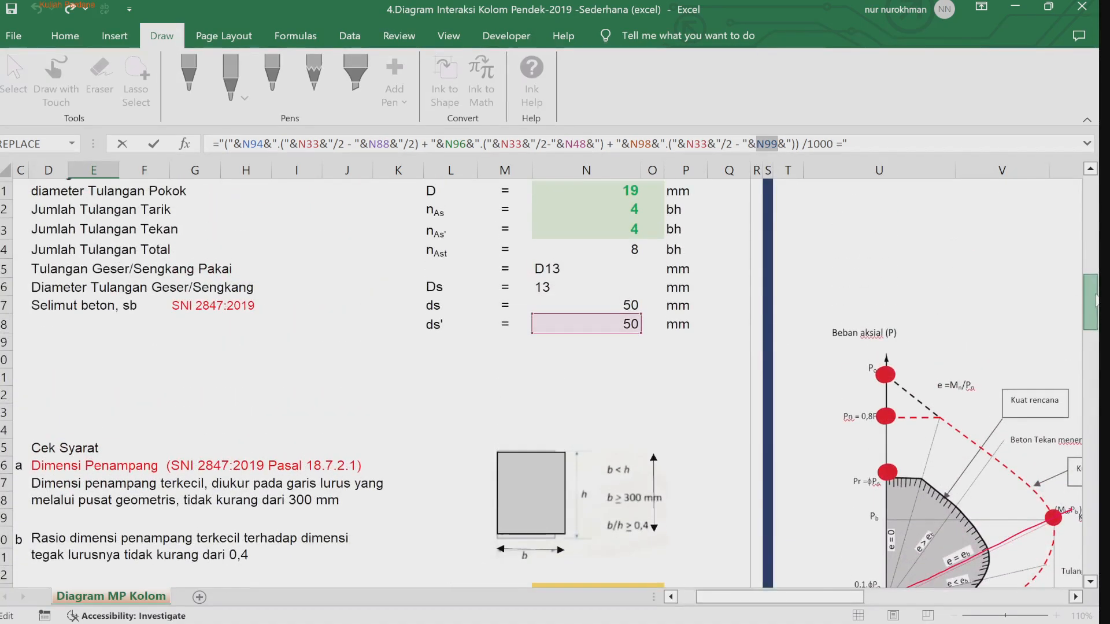
click(630, 300)
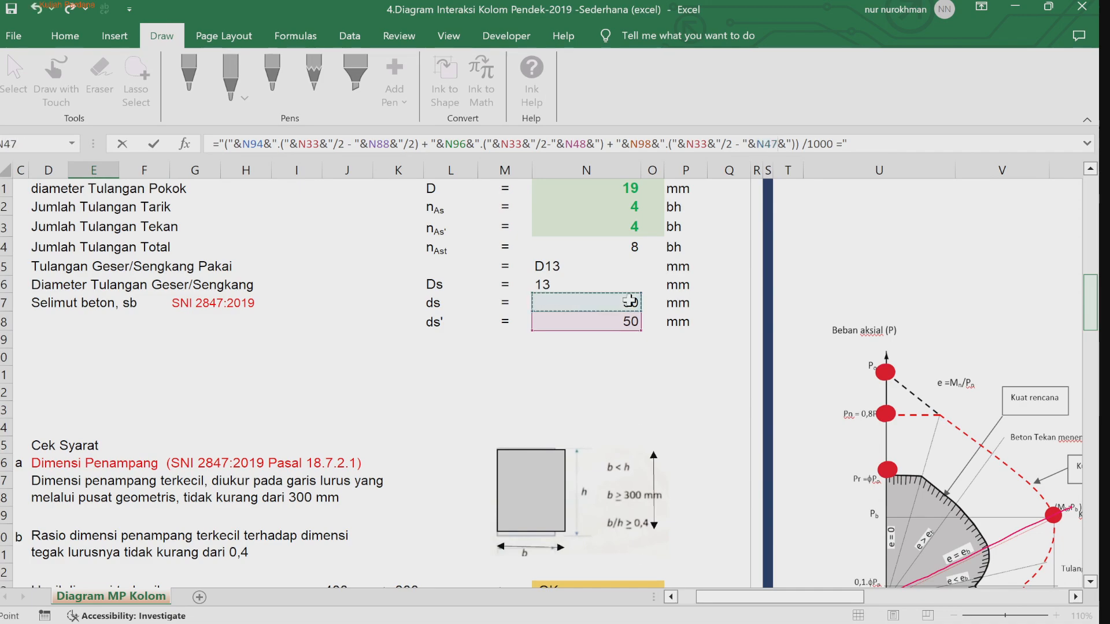
key(Return)
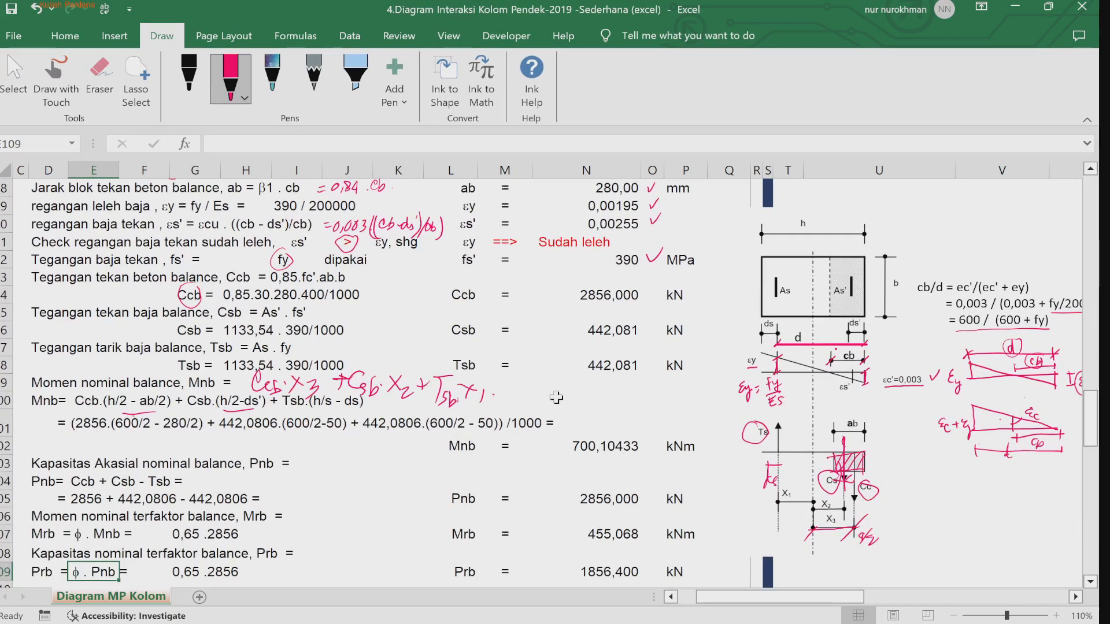
Step: Correct the Mnb result formula's Tsb lever arm to use the ds cell
click(603, 449)
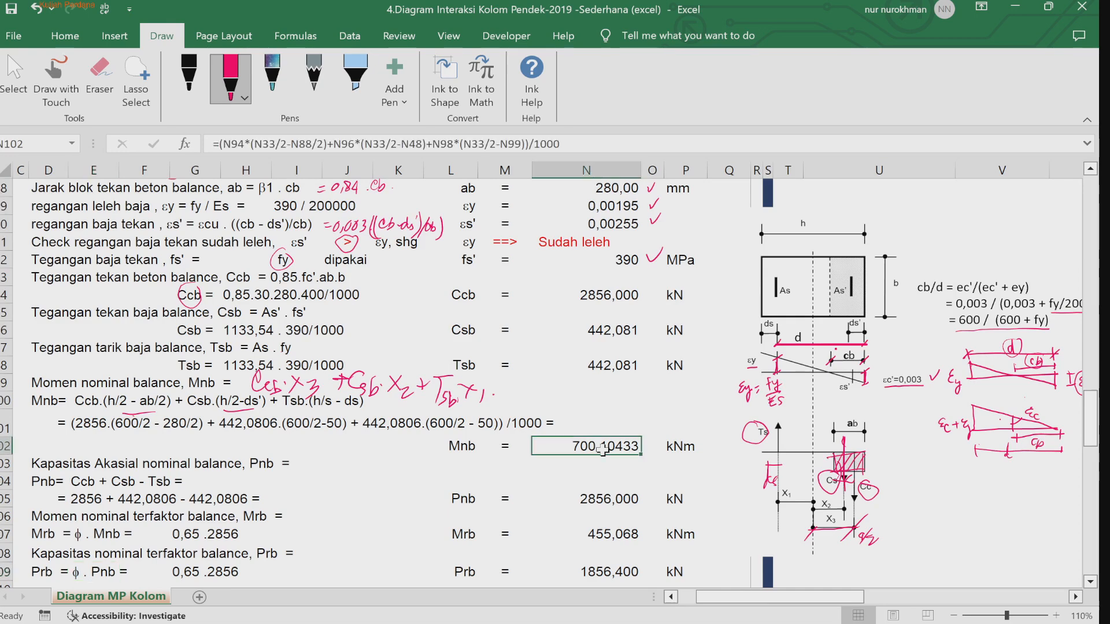
click(513, 142)
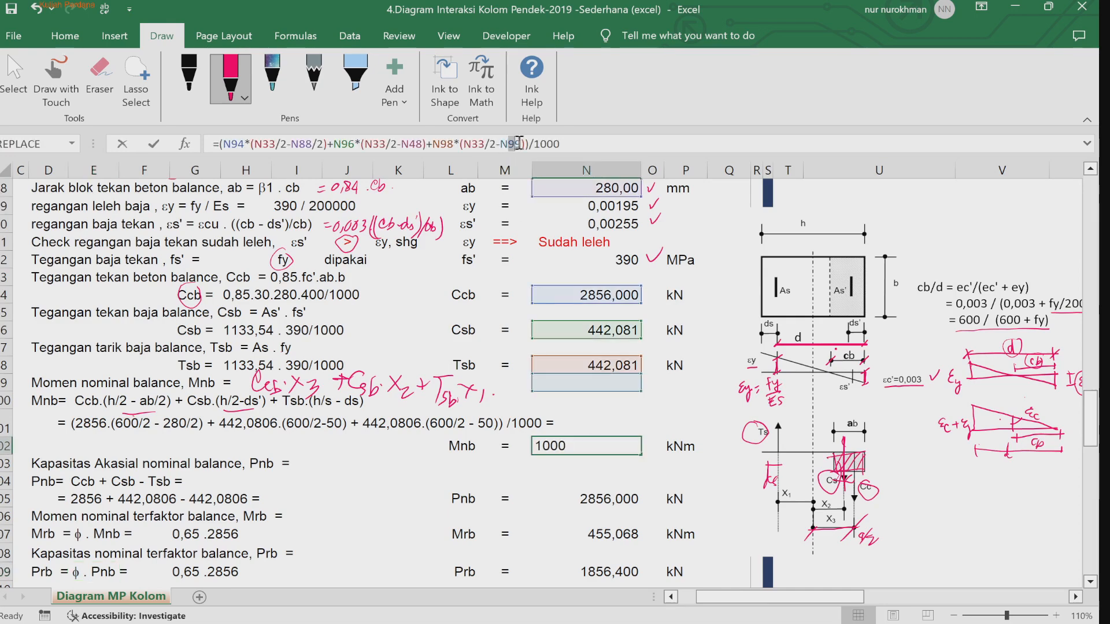
key(BackSpace)
text(4)
key(Return)
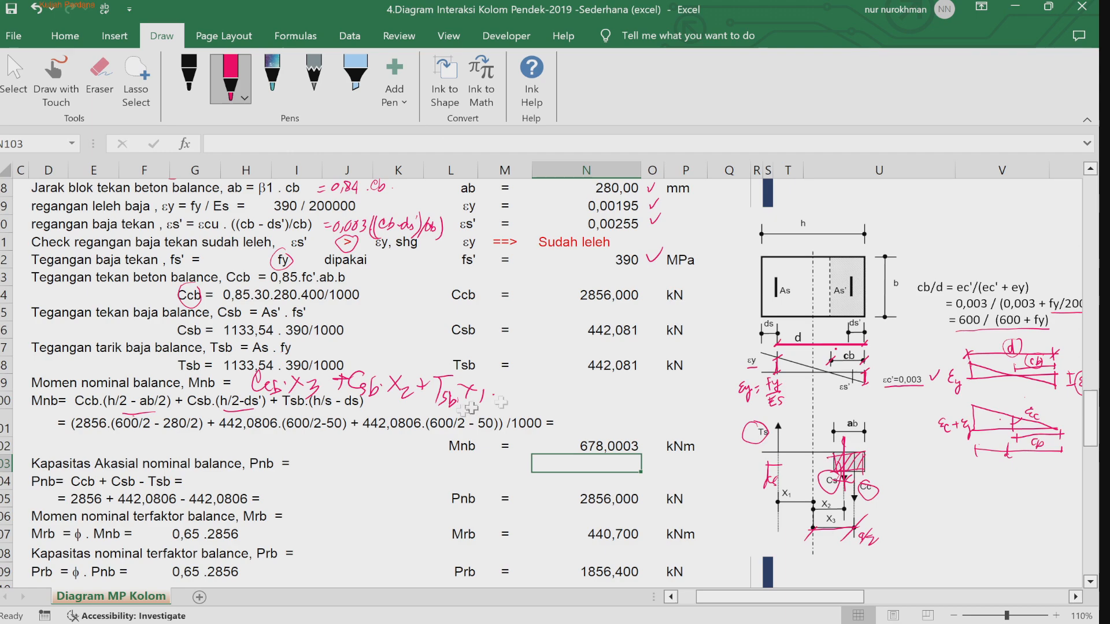
Step: Delete the trailing character of the 'Kapasitas Aksial nominal balance, Pnb =' heading text
click(364, 461)
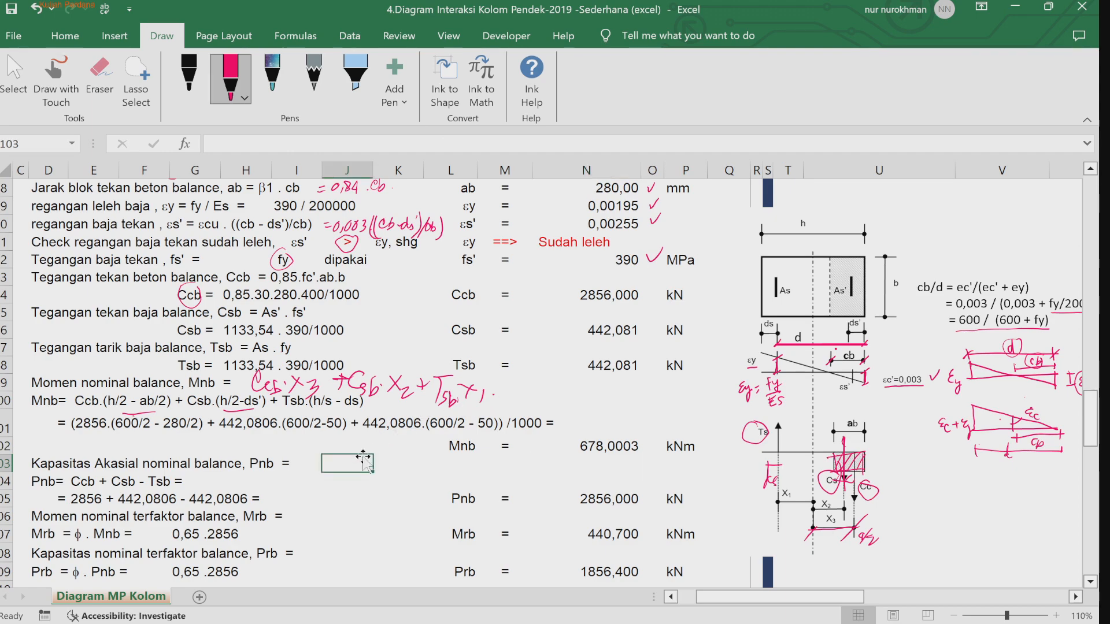
key(Down)
key(Down)
key(Down)
key(Down)
key(Down)
key(Down)
key(Down)
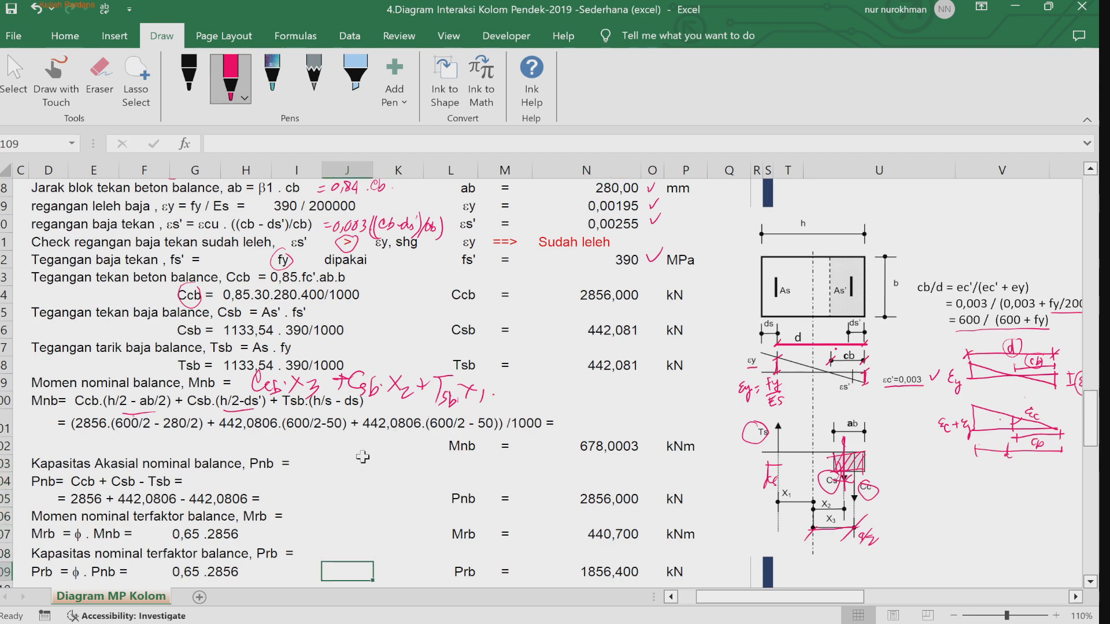
key(Down)
key(Down)
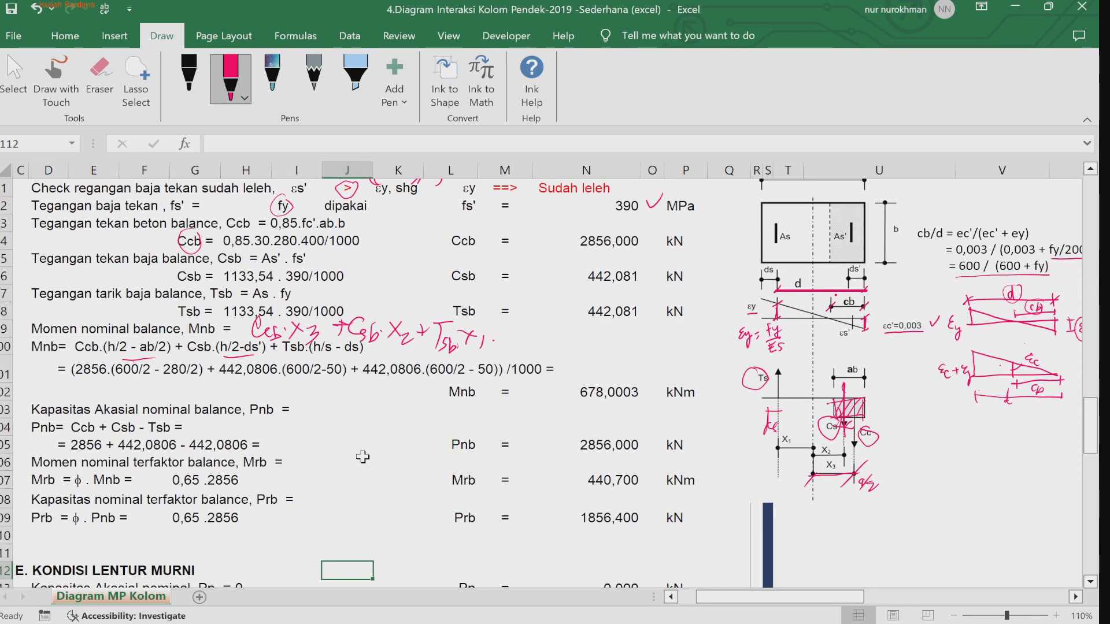
click(38, 409)
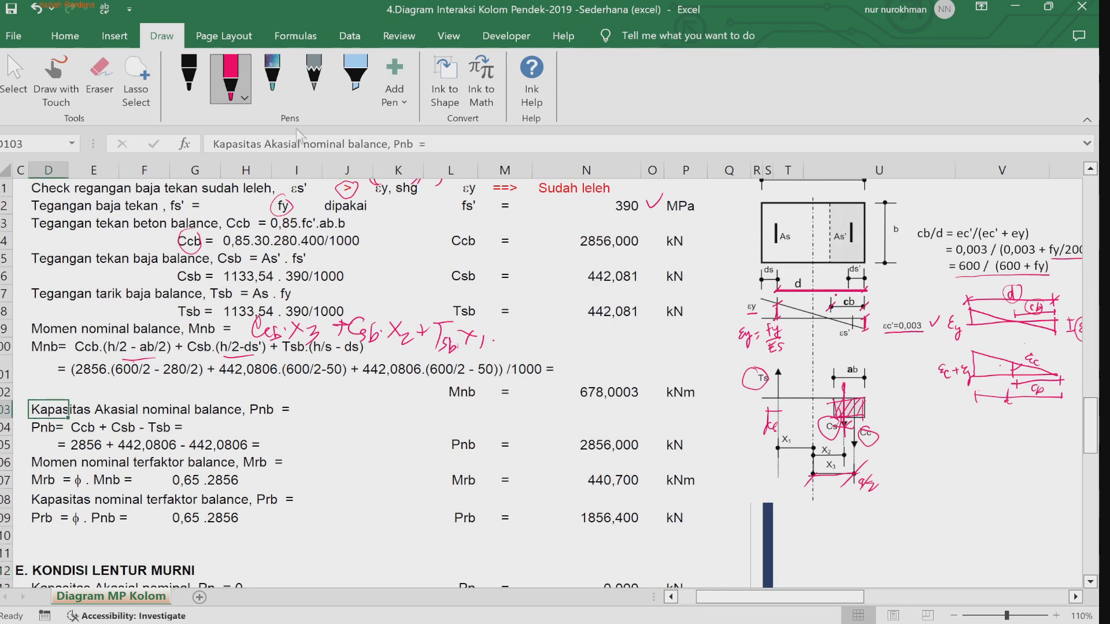
click(285, 143)
key(BackSpace)
key(Return)
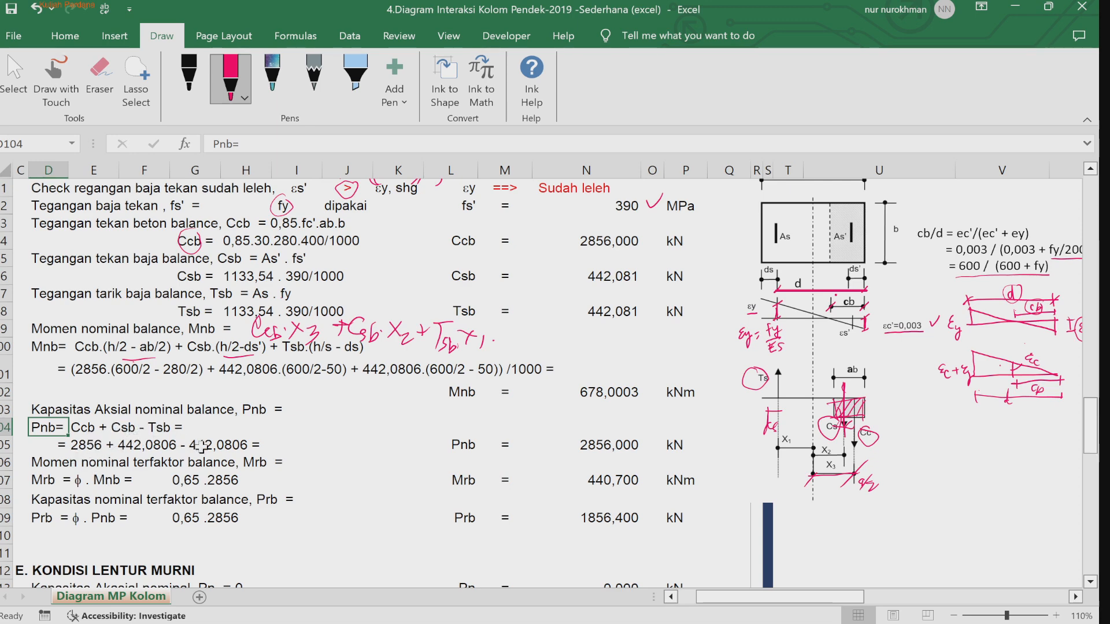
Step: Inspect the Pnb result cell's formula
click(607, 450)
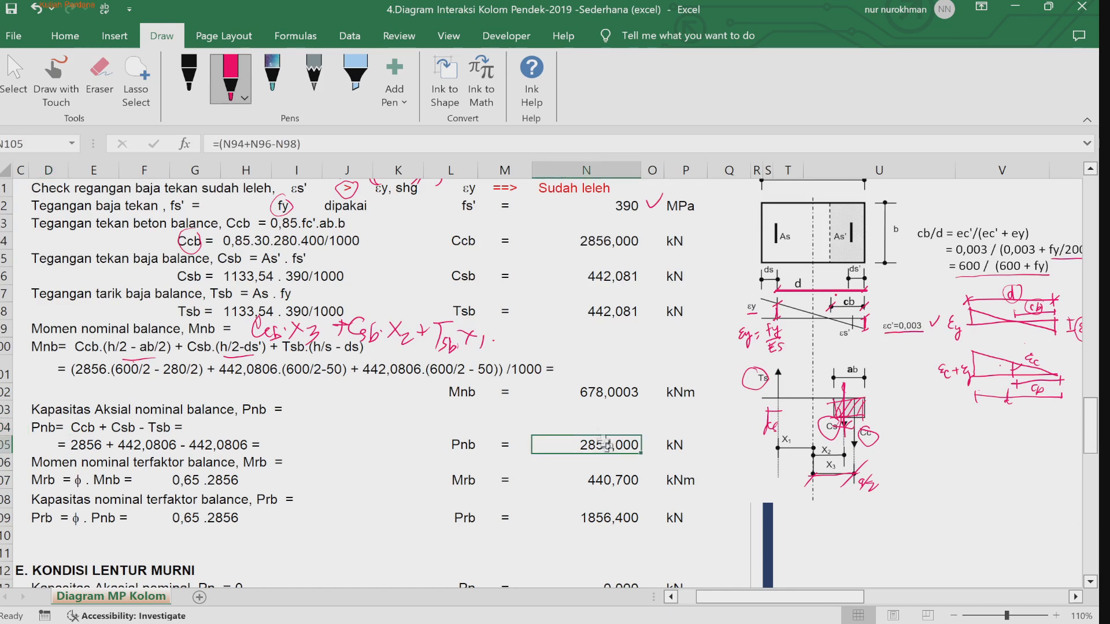
click(423, 144)
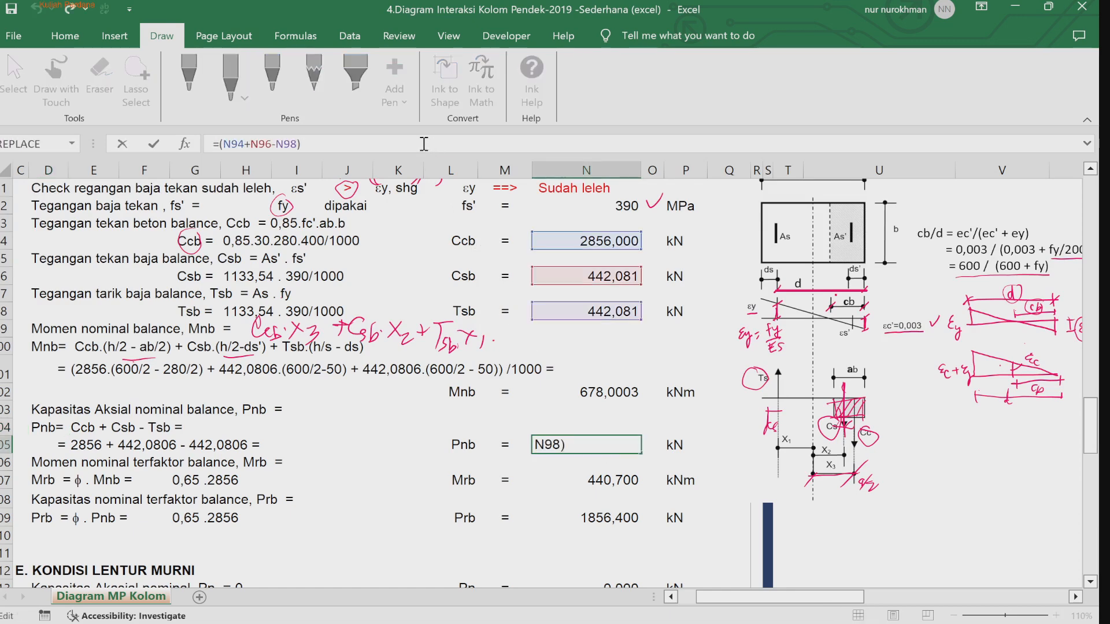
click(414, 483)
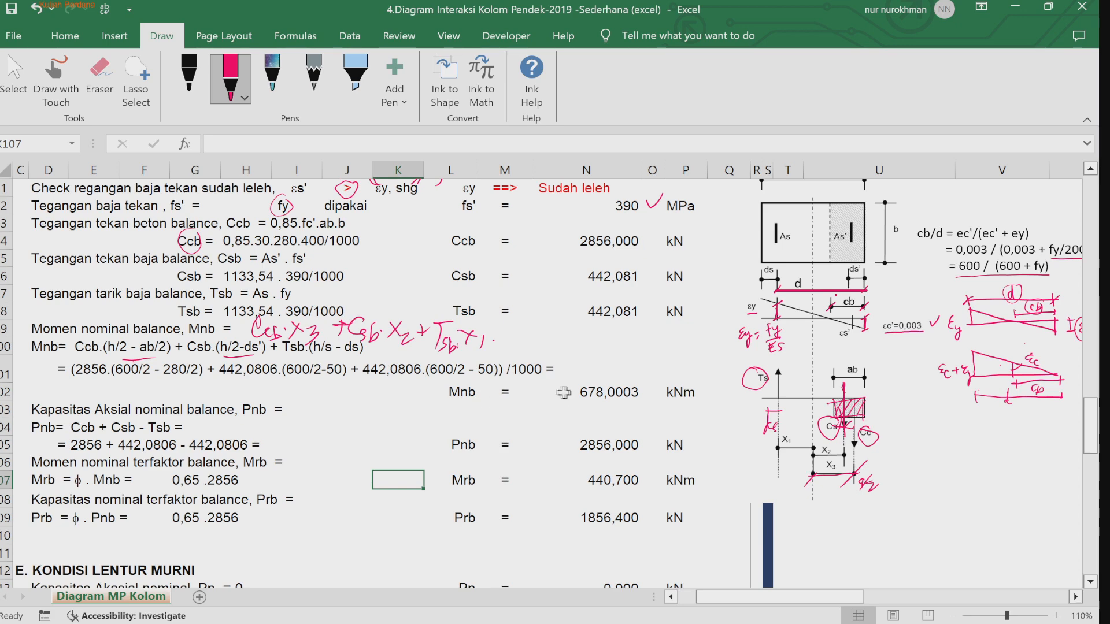
Step: Highlight the Mnb result row with a yellow fill
drag(459, 392, 676, 393)
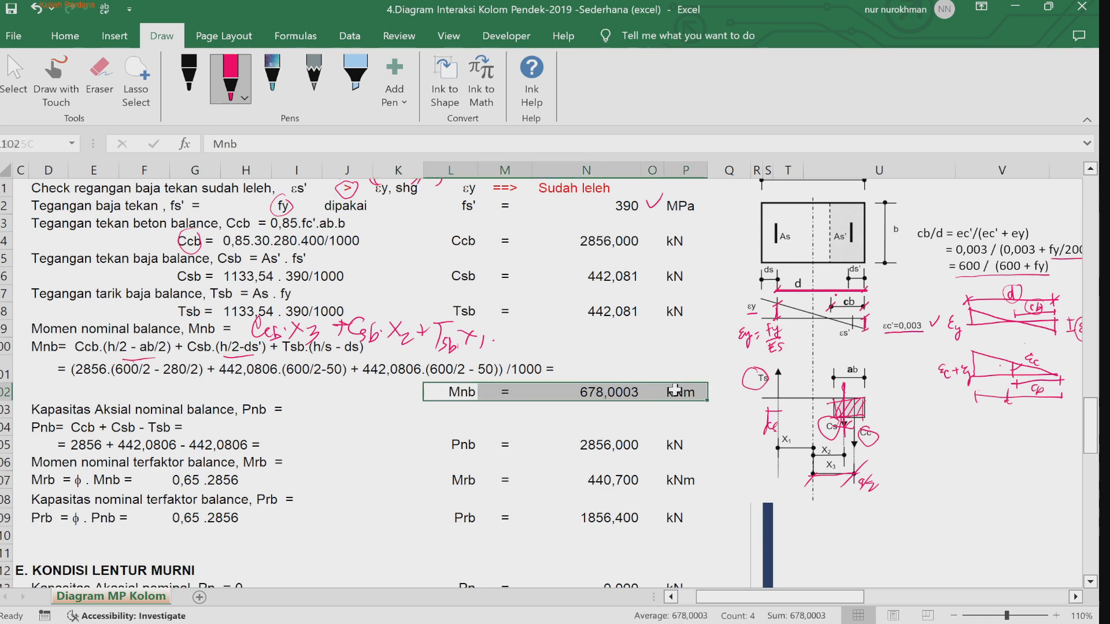
click(65, 35)
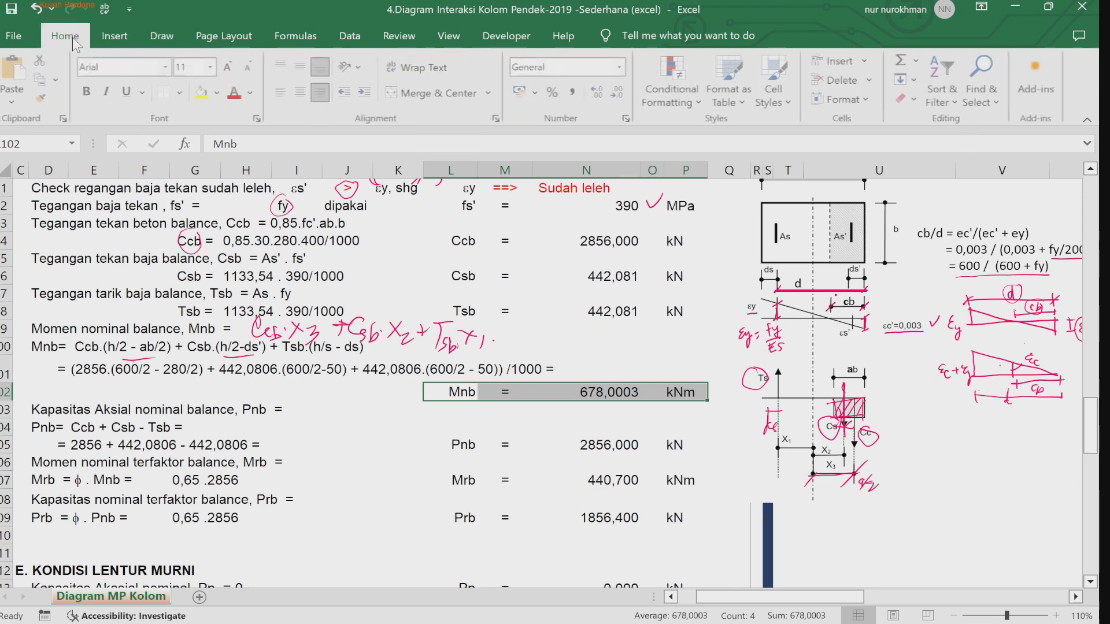
click(202, 96)
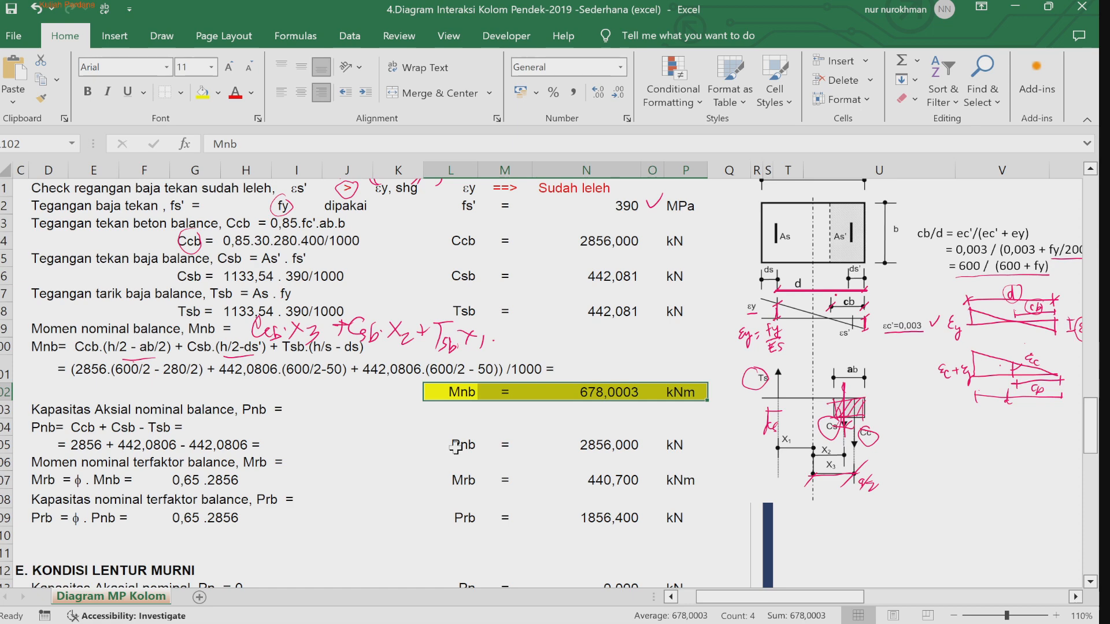
Step: Fill the Pnb result row with a light orange color
drag(457, 445, 676, 444)
click(218, 93)
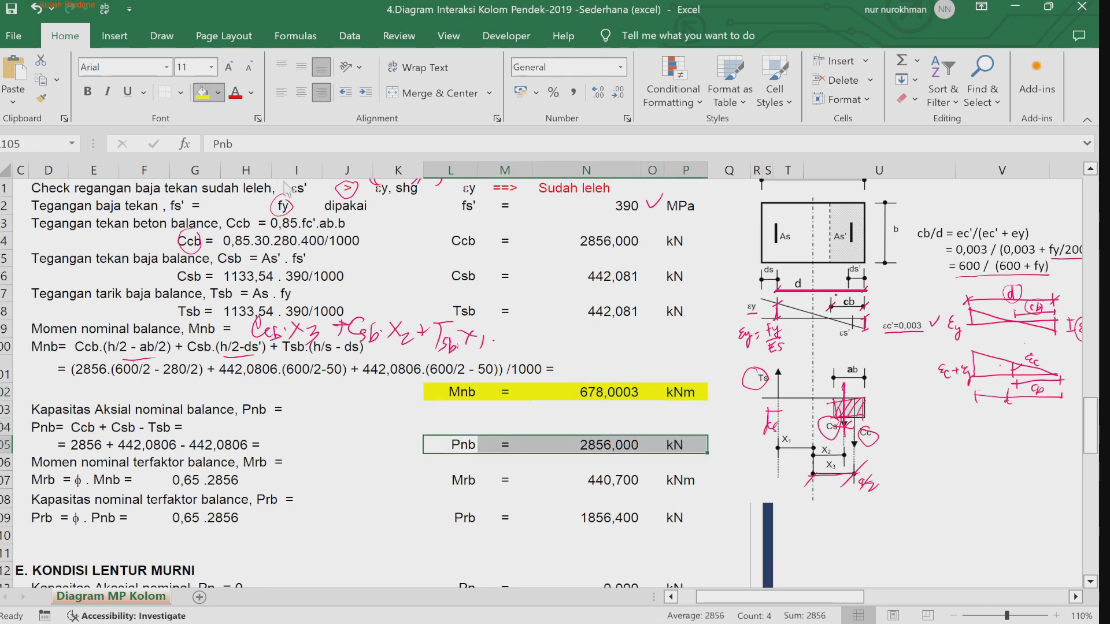
click(347, 498)
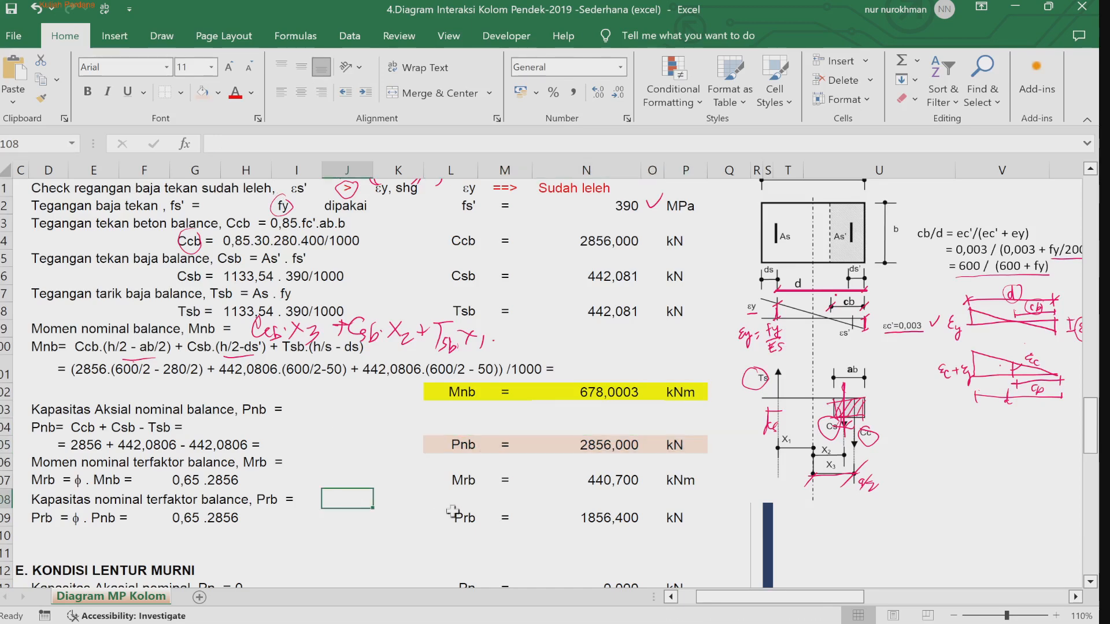
Step: Fill the Mrb result row with a light gray color
drag(444, 480, 676, 480)
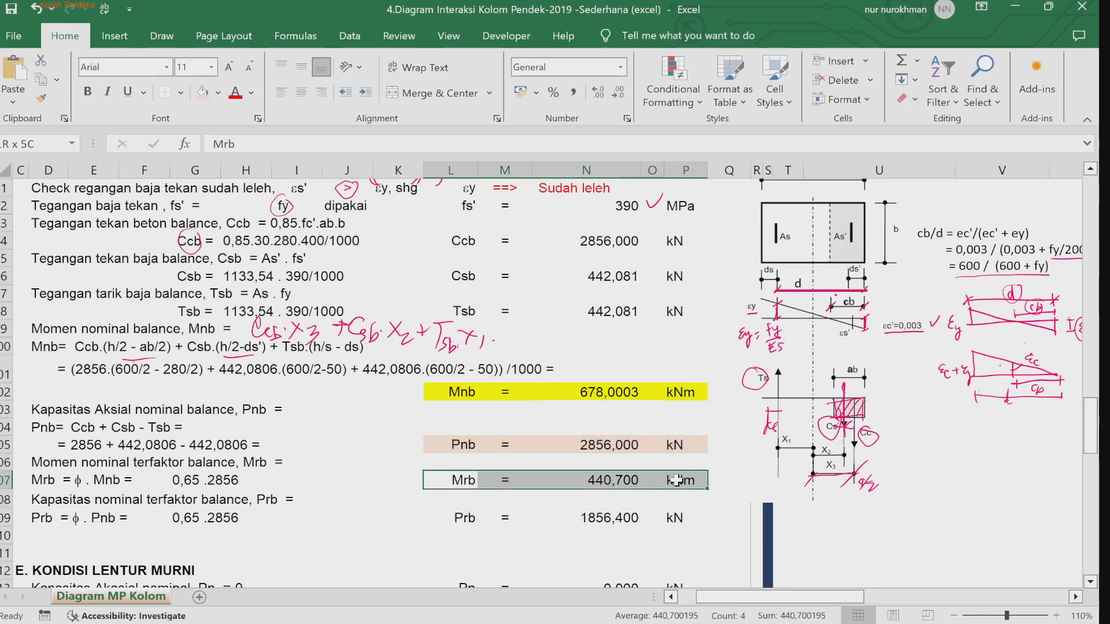
click(219, 93)
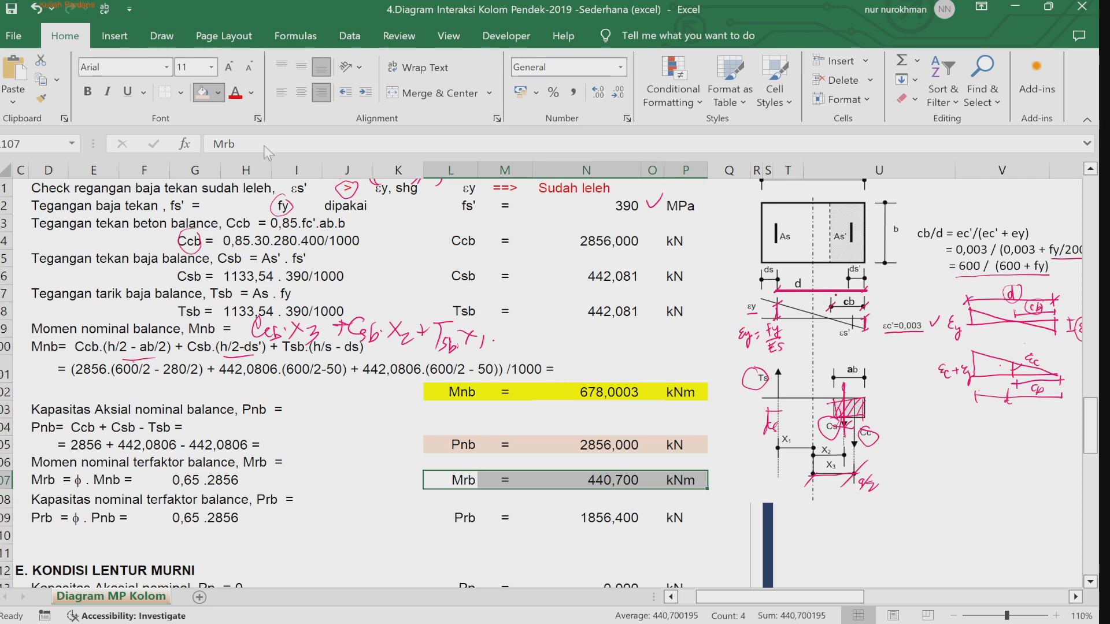
click(297, 191)
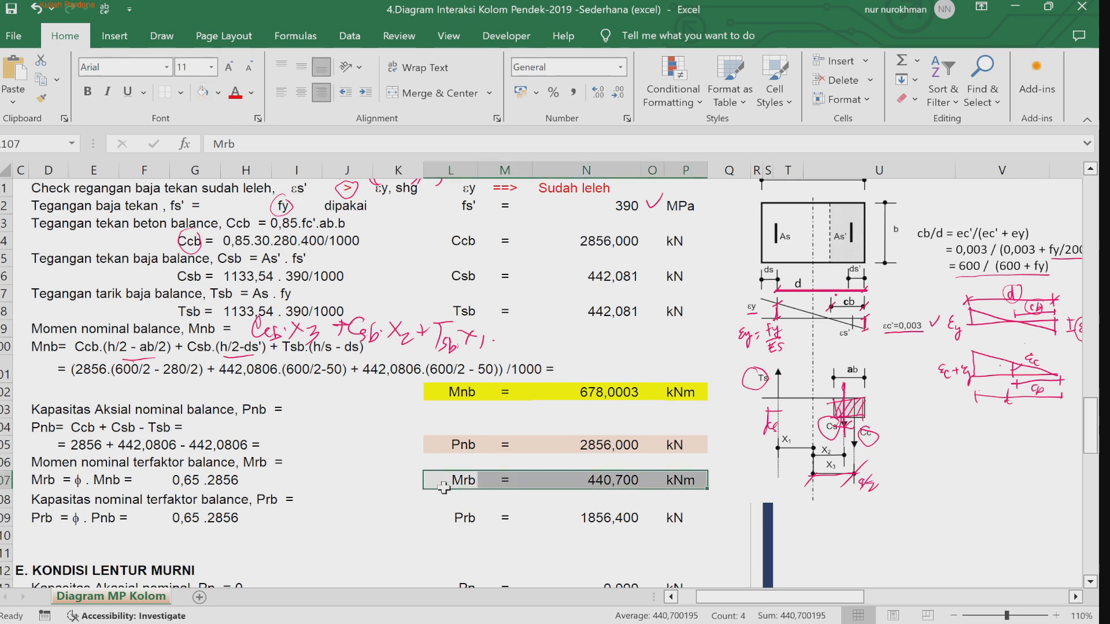
Step: Fill the Prb result row with a darker gray color
drag(445, 517, 581, 523)
drag(661, 521, 675, 519)
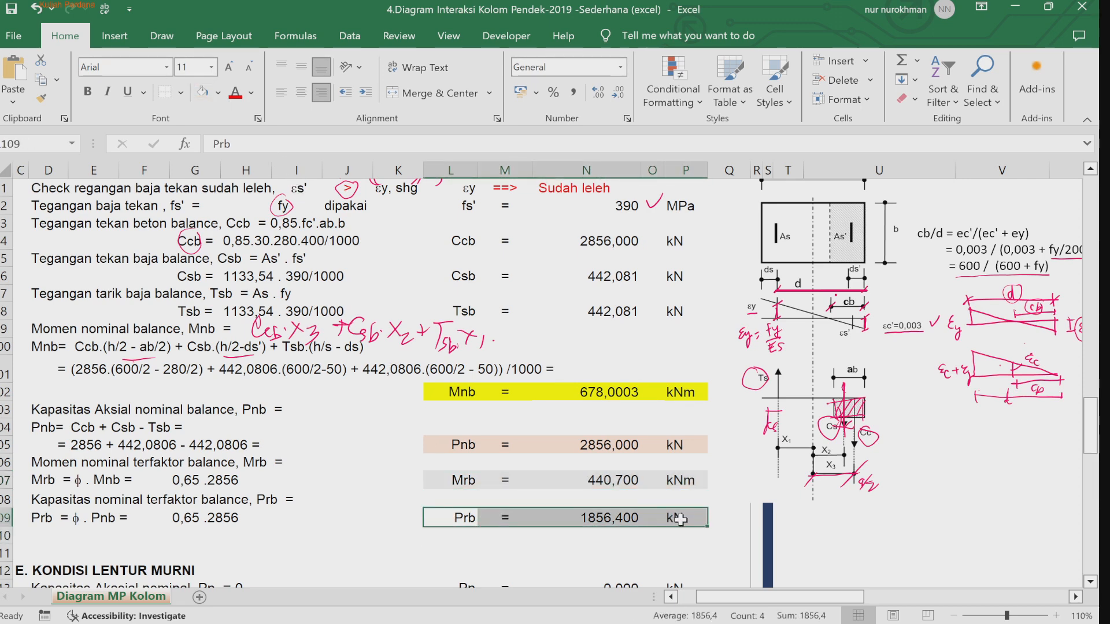
click(222, 95)
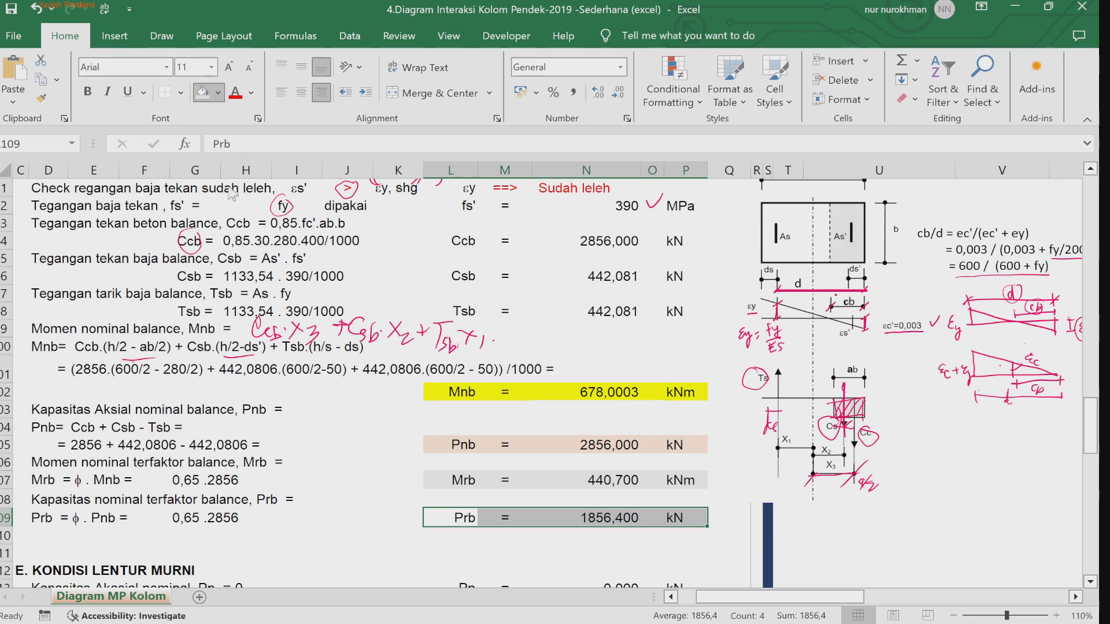
click(348, 445)
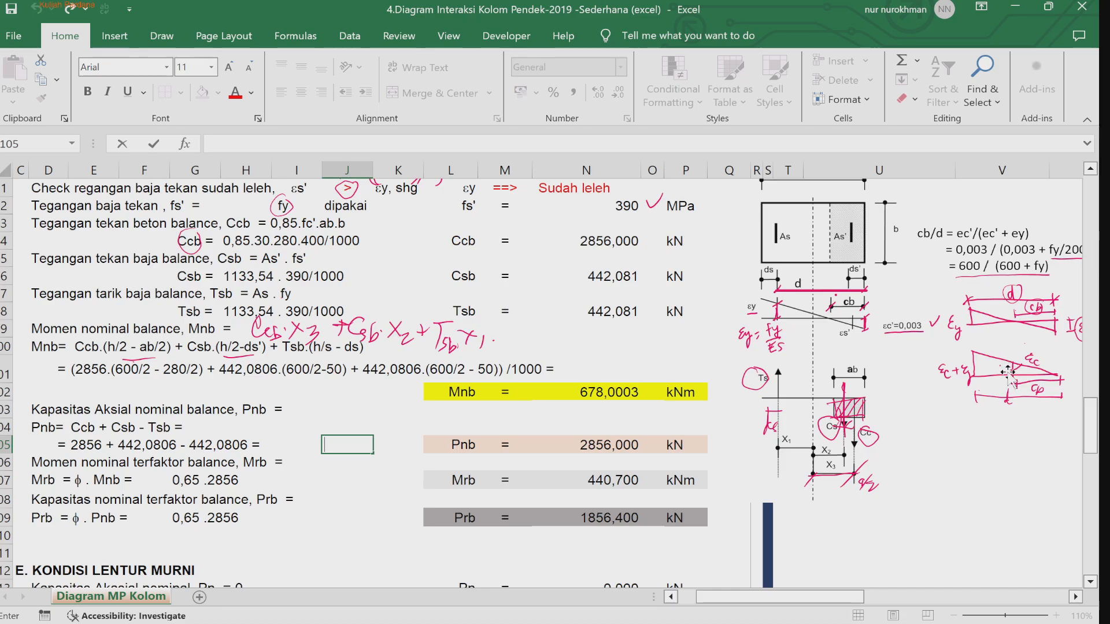
Step: Shade the balance-row Mn and Pn cells in the Rekap table with a light tan fill
drag(1092, 422, 1079, 200)
drag(845, 597, 916, 601)
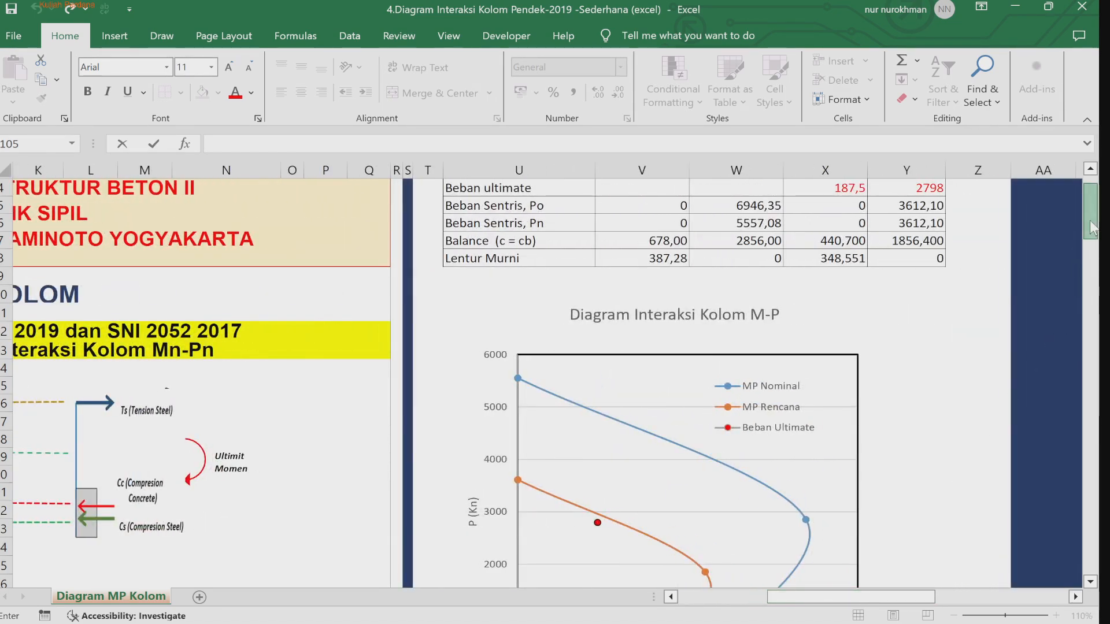
scroll(1092, 228, up, 1)
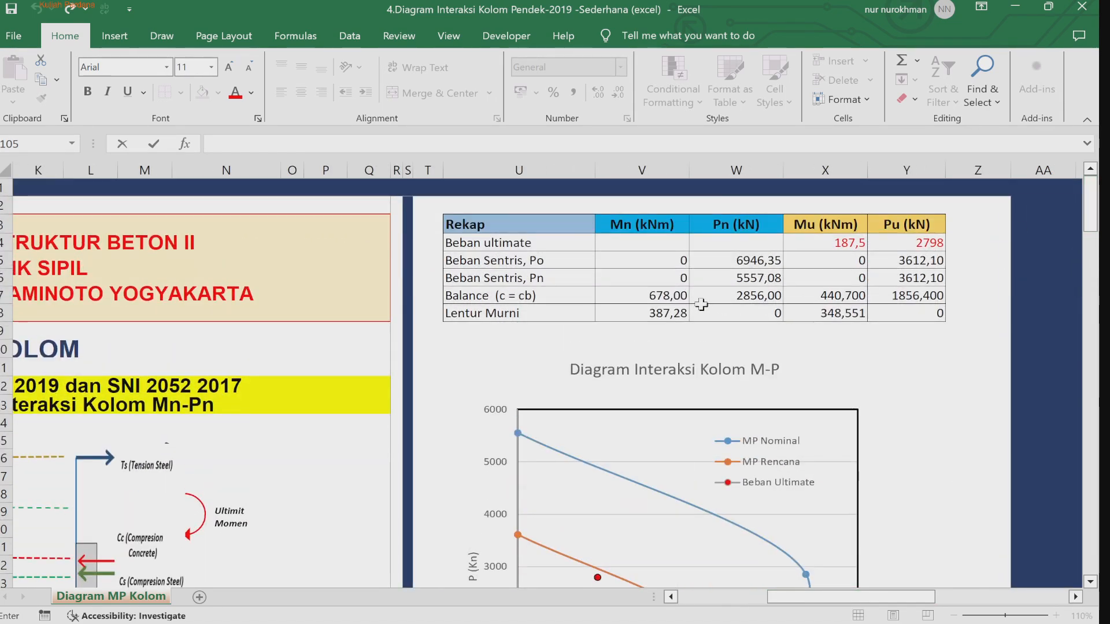
click(671, 296)
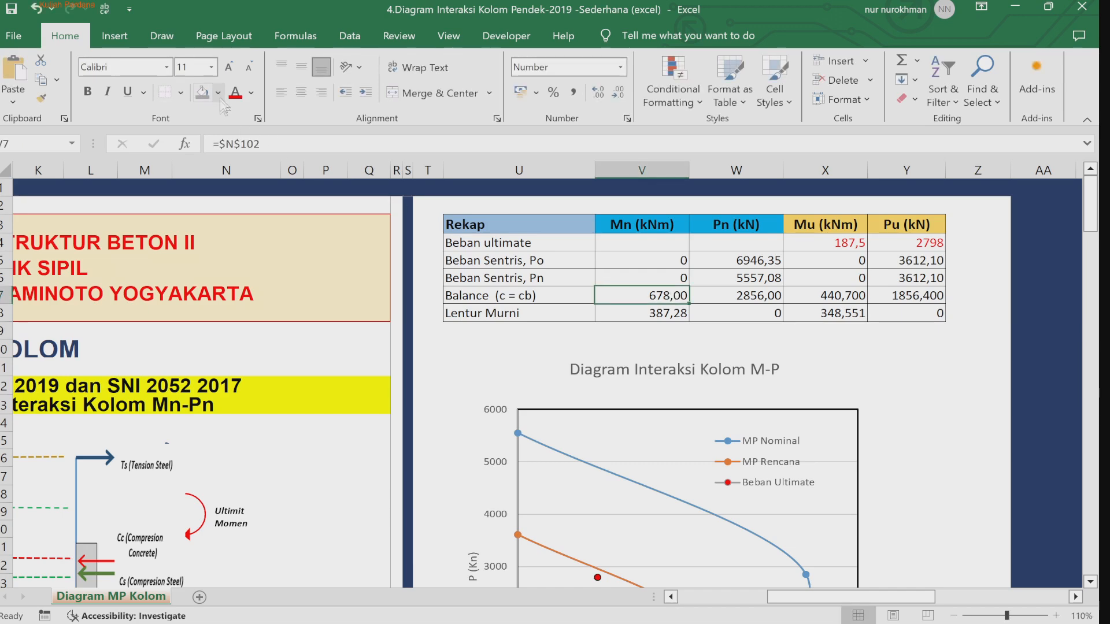
click(203, 93)
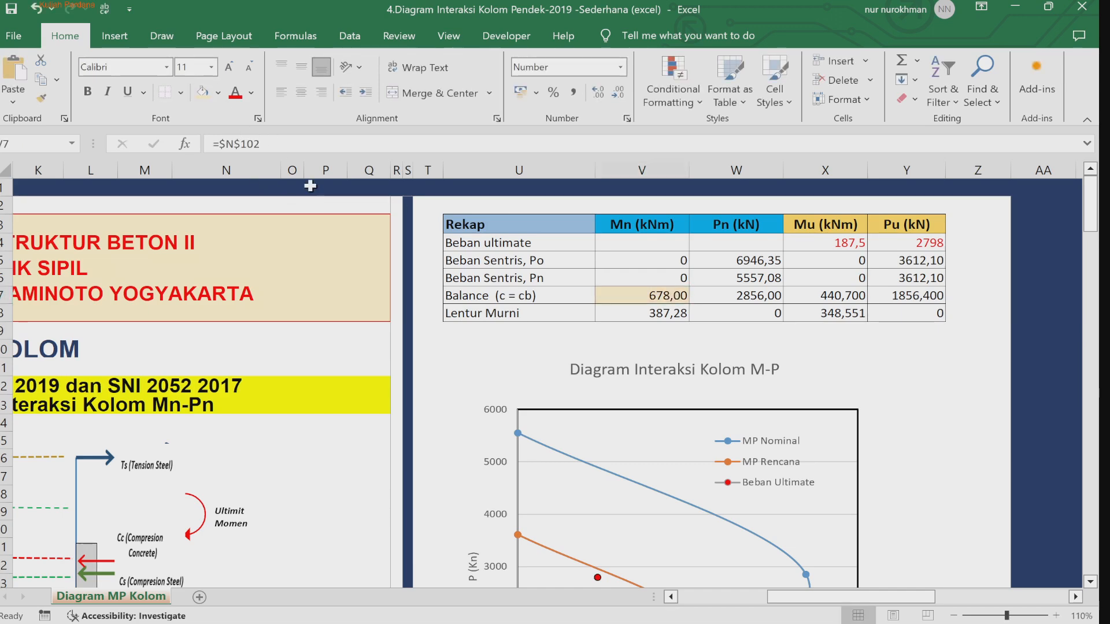
click(730, 295)
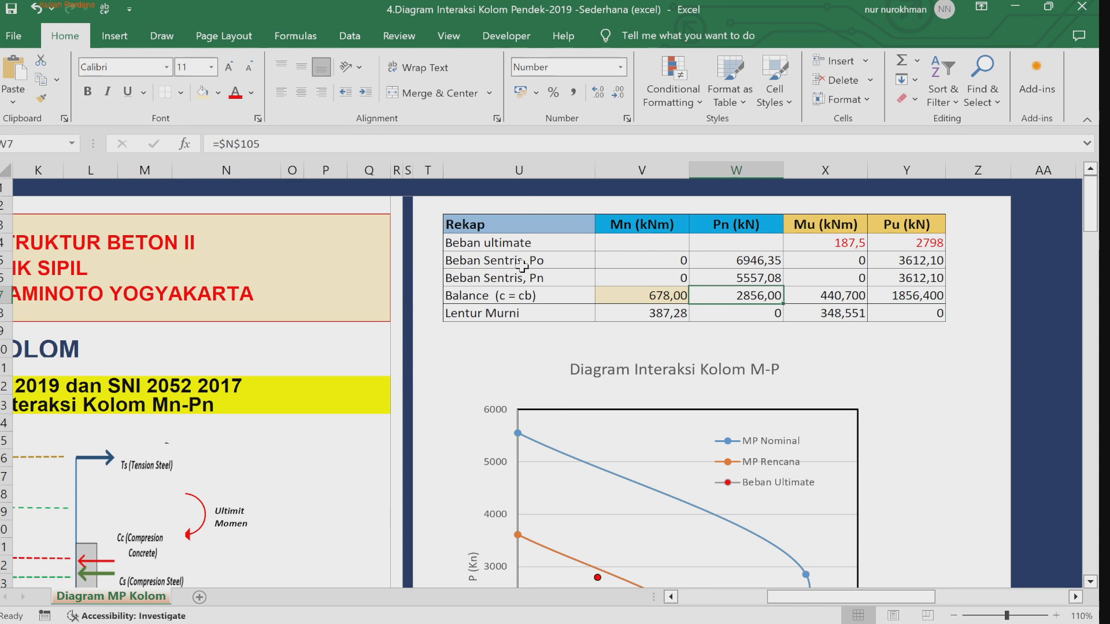
click(202, 93)
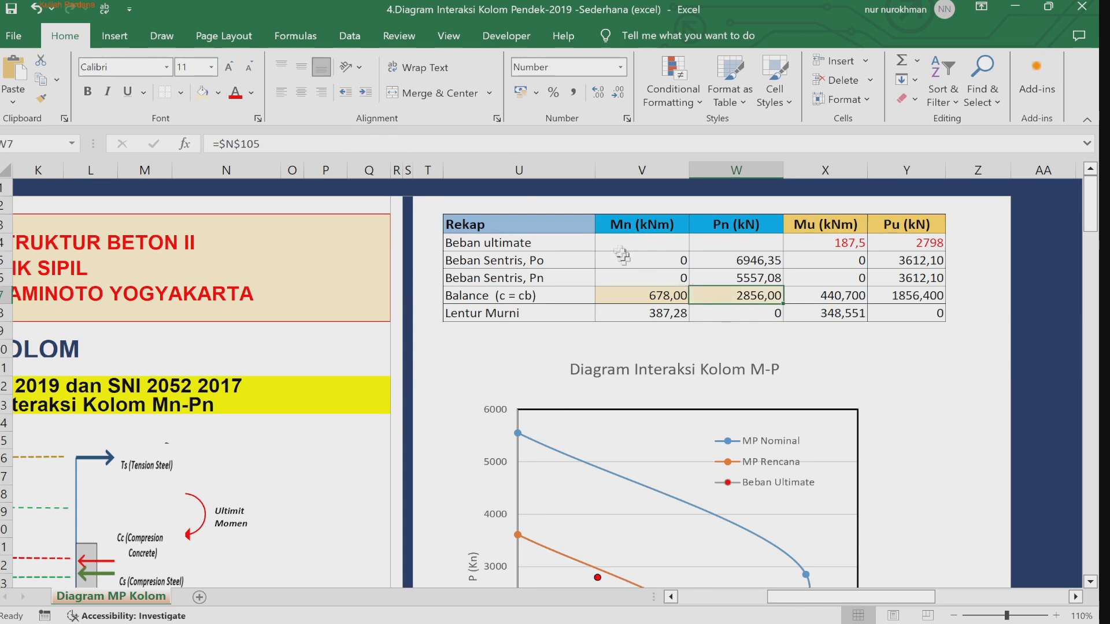
Step: Recolor the balance-row Mn cell and shade the Mu and Pu balance cells to match their source rows
click(628, 296)
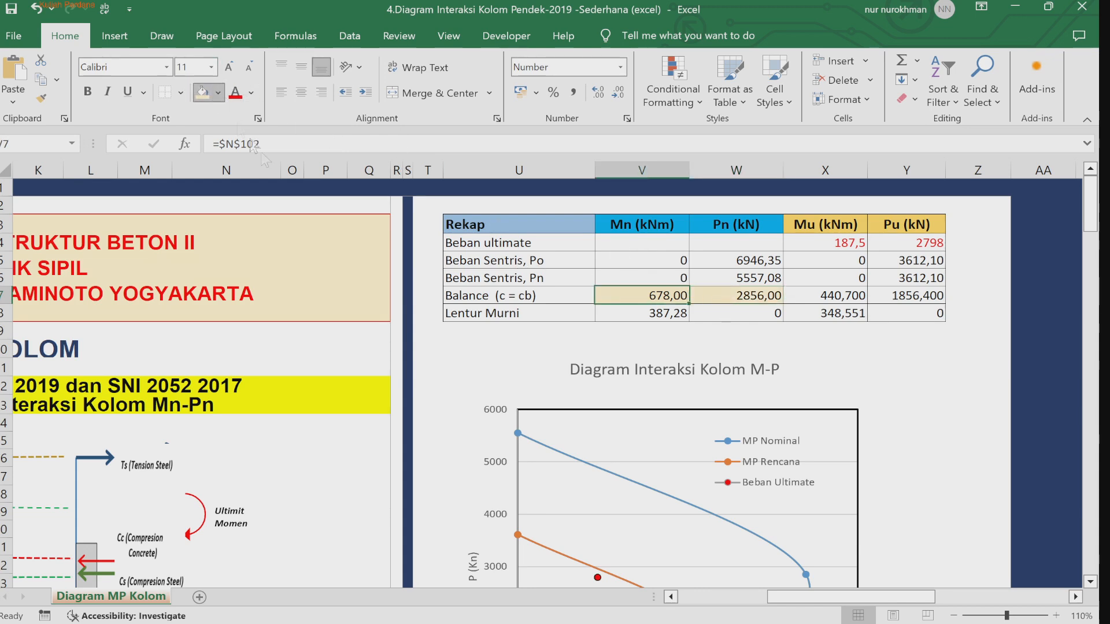
click(273, 191)
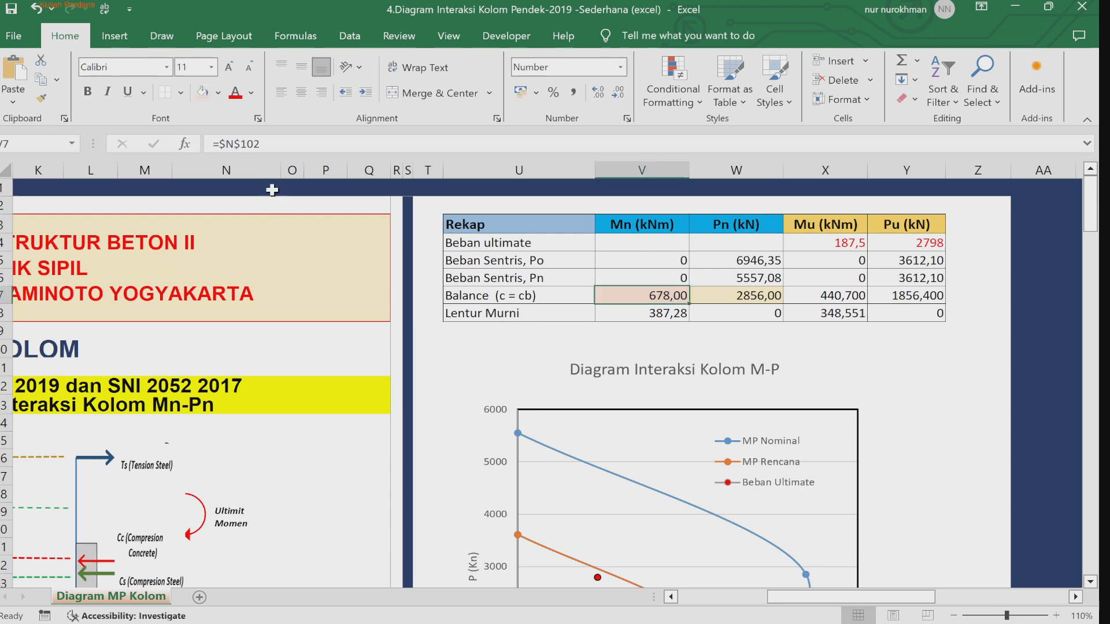
click(918, 300)
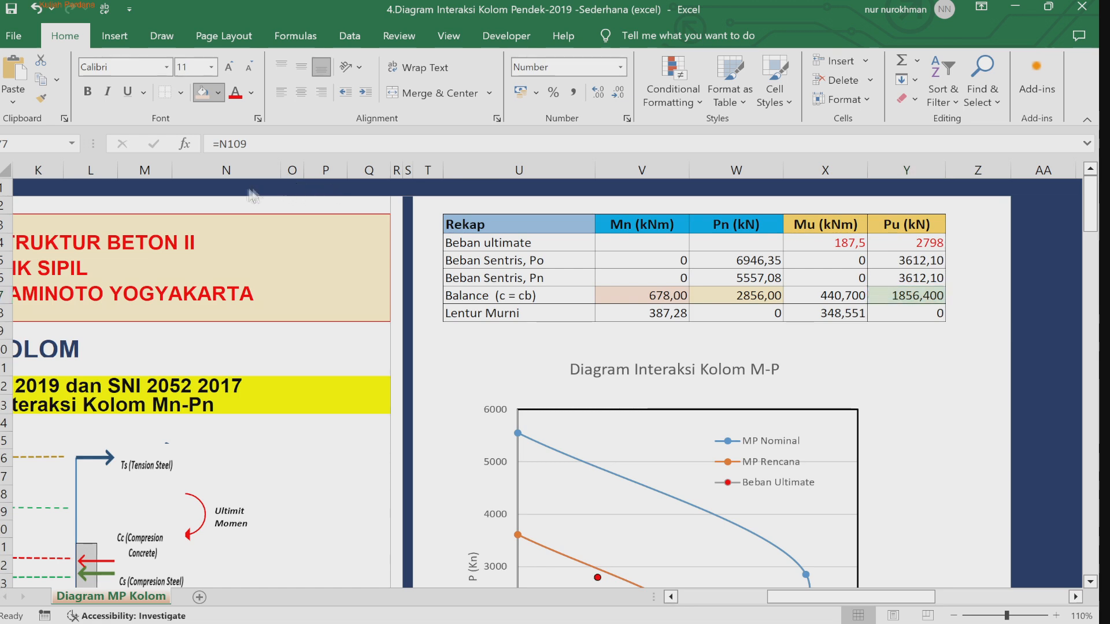
click(800, 295)
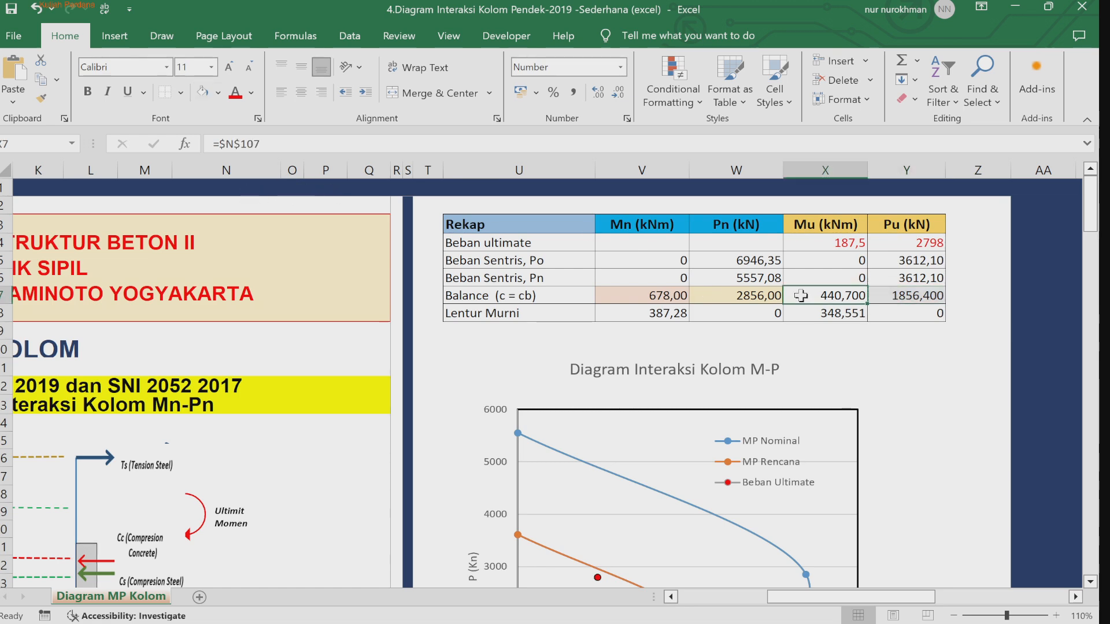
key(ctrl+c)
click(924, 368)
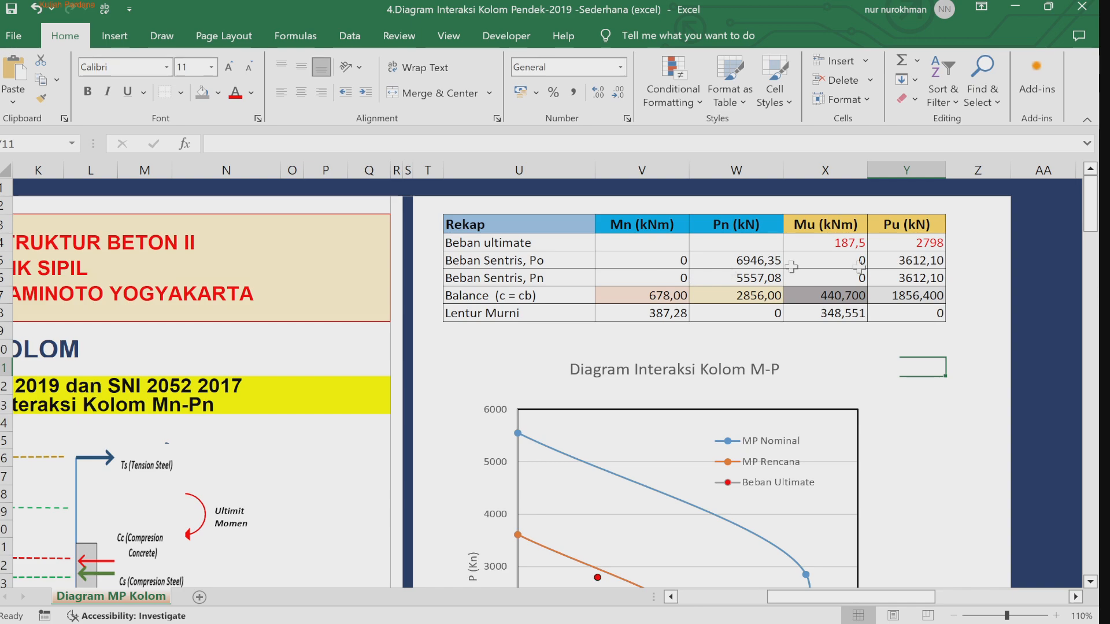
Step: Draw a straight line on the interaction diagram from the origin to the nominal balance point
scroll(1091, 582, down, 5)
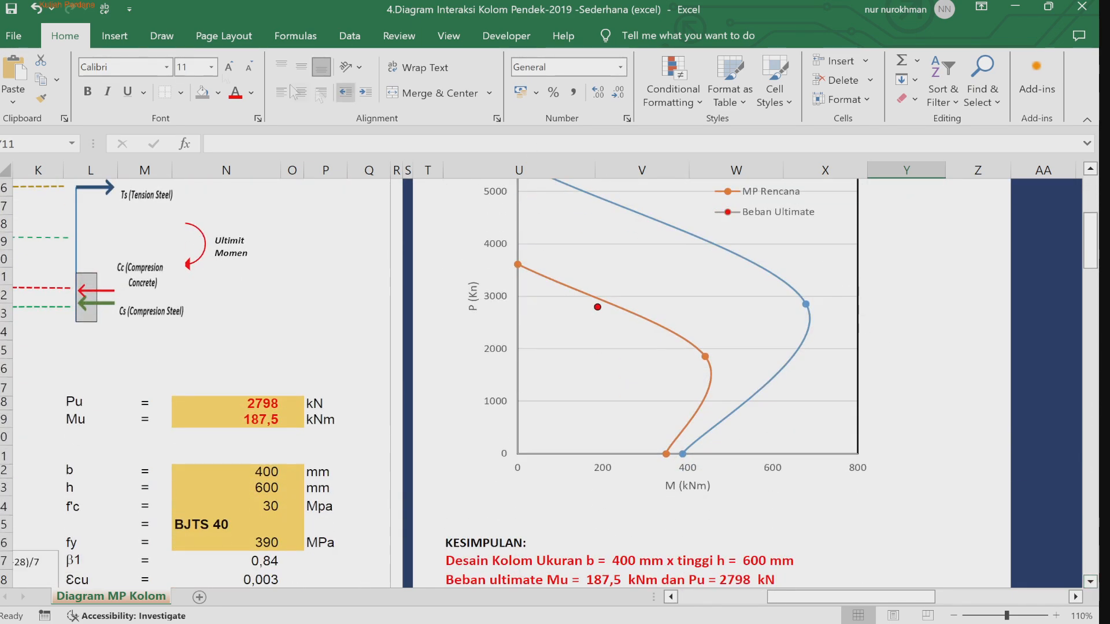
click(123, 28)
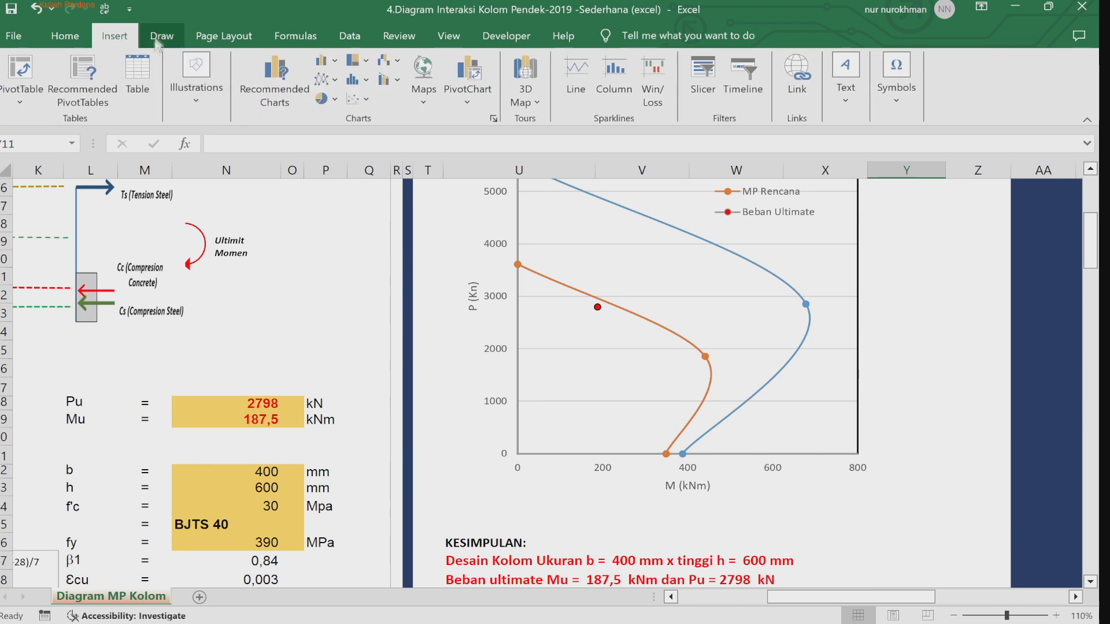
click(156, 36)
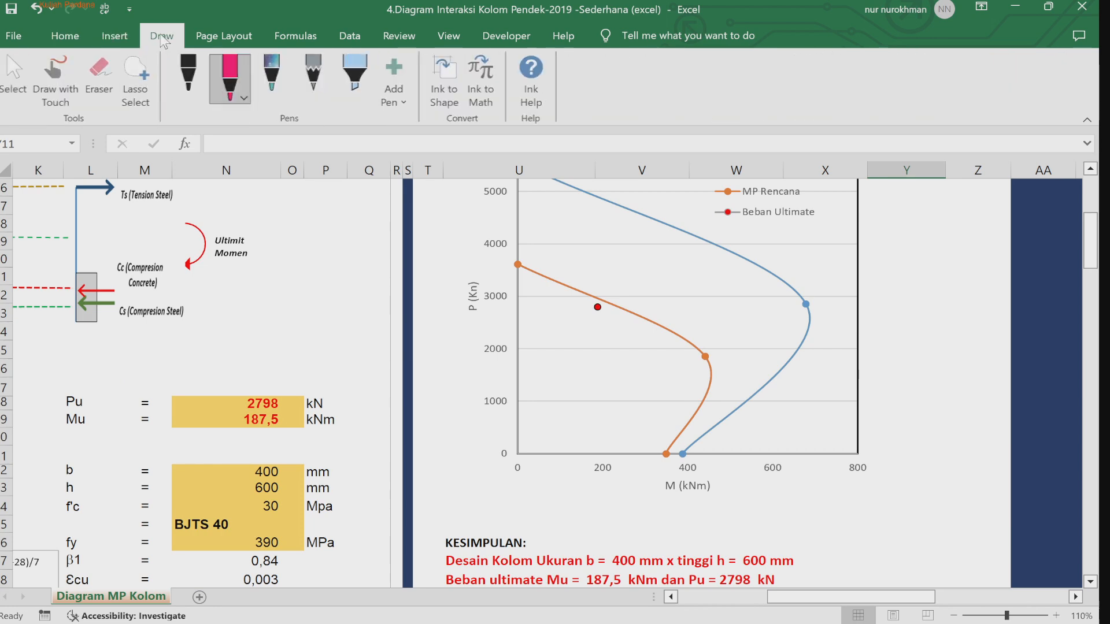
click(115, 36)
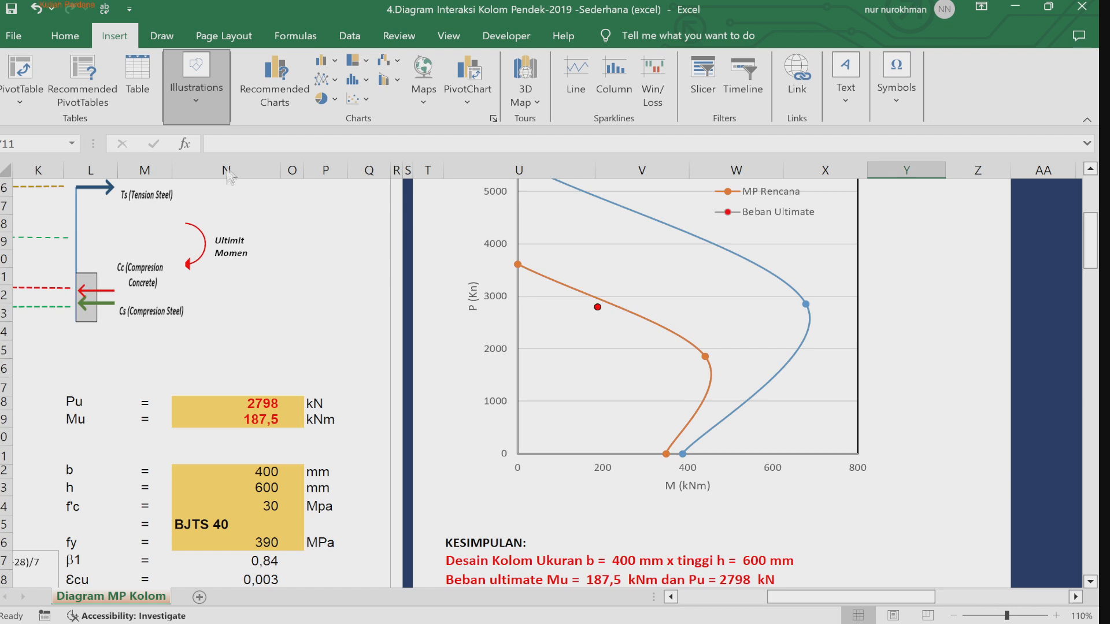
click(258, 228)
drag(518, 453, 812, 300)
Step: Mark the balance point and the flexure point on the reference interaction figure with pink ink dots
drag(1092, 252, 1096, 356)
drag(876, 604, 788, 603)
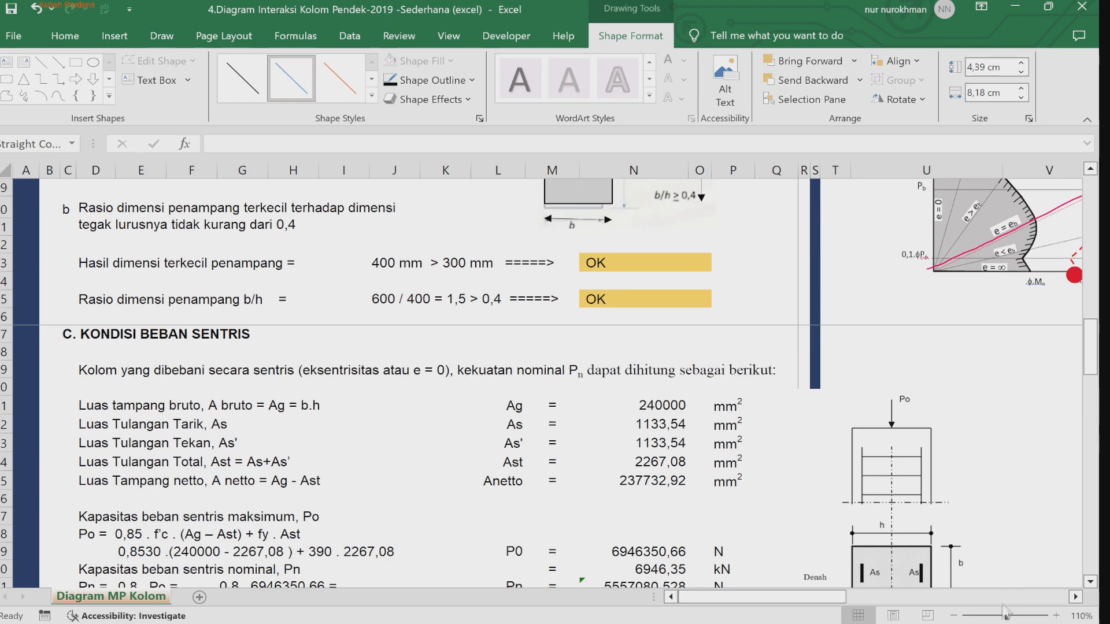
drag(834, 604, 886, 610)
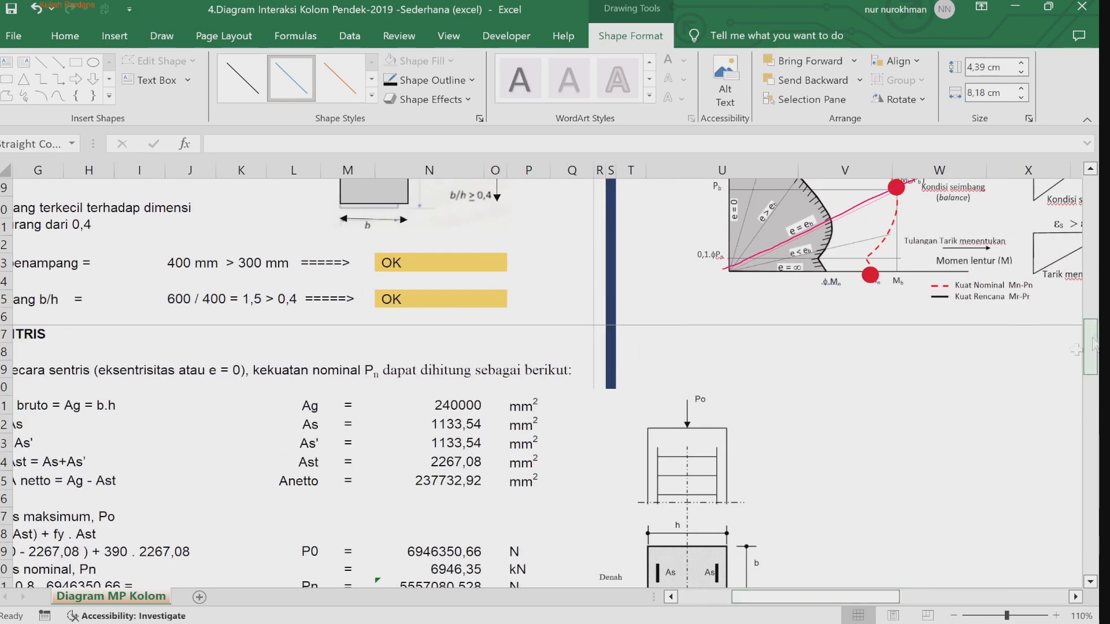
drag(1092, 347, 1096, 306)
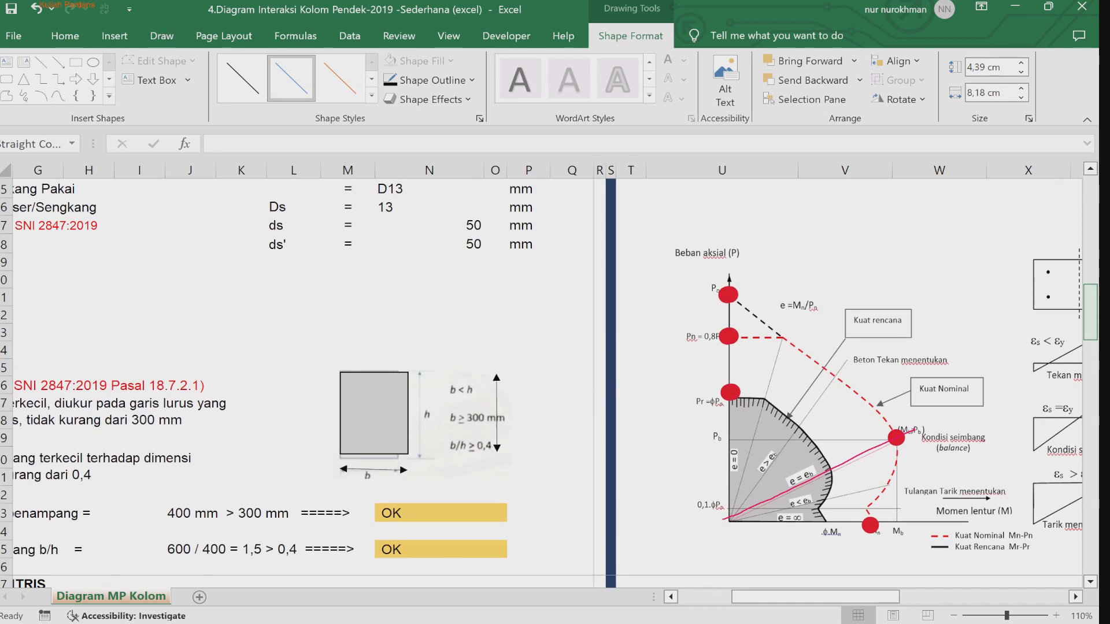
double_click(166, 36)
click(166, 36)
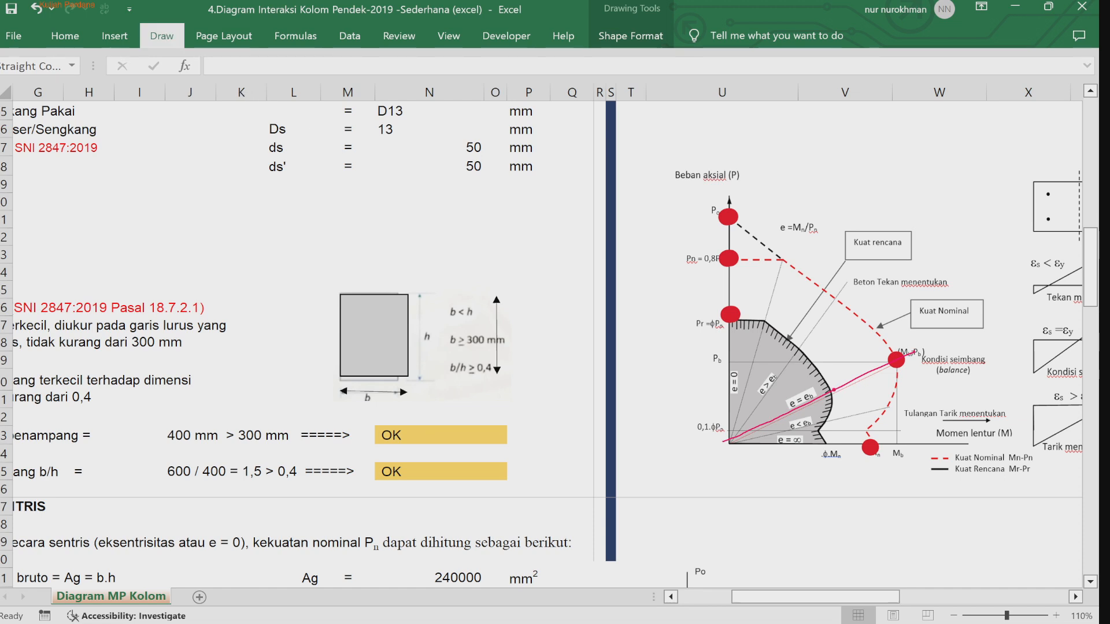
click(829, 391)
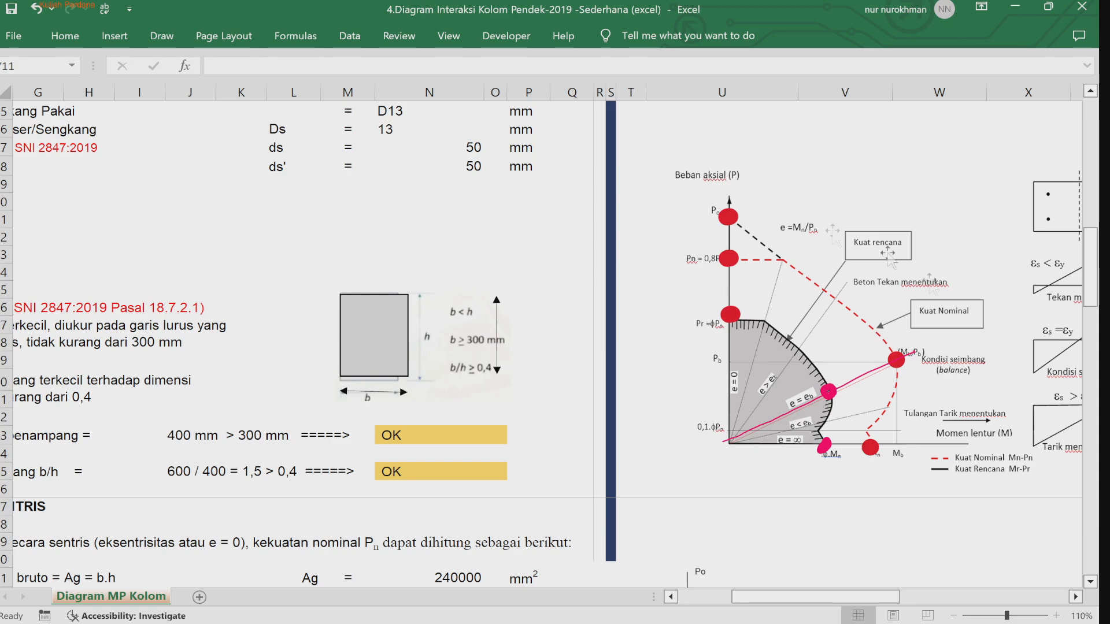
click(1090, 582)
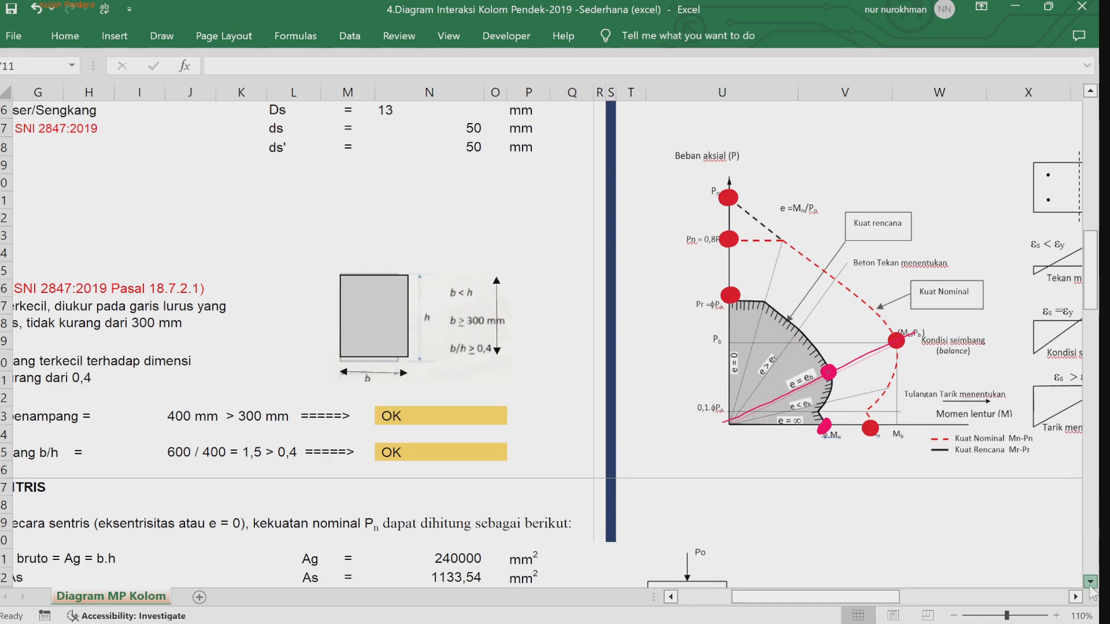
drag(885, 597, 830, 597)
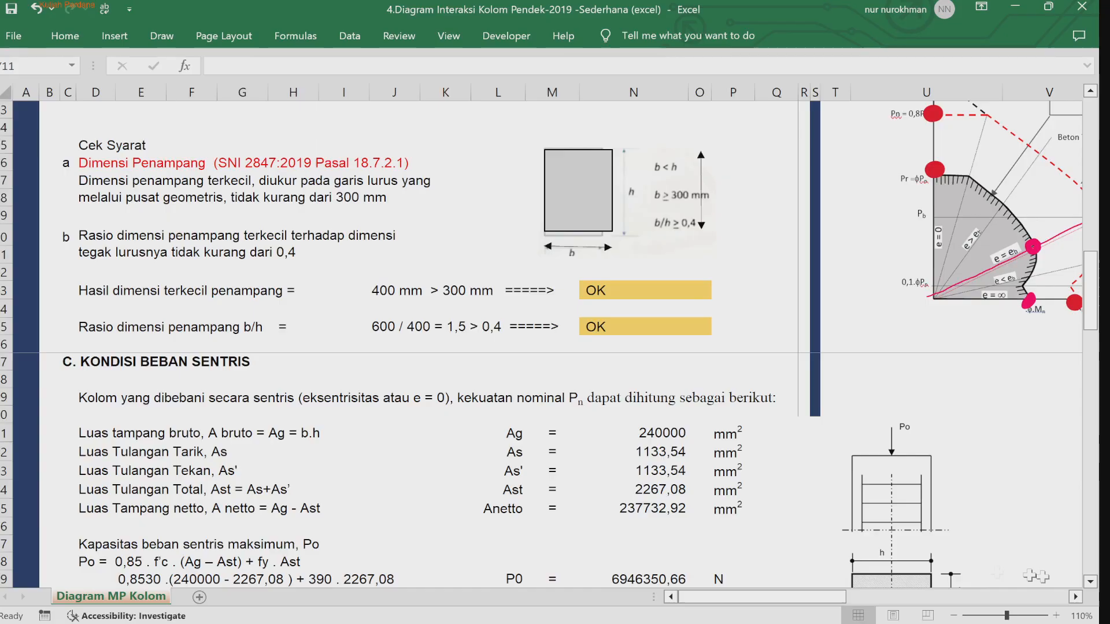
click(1089, 582)
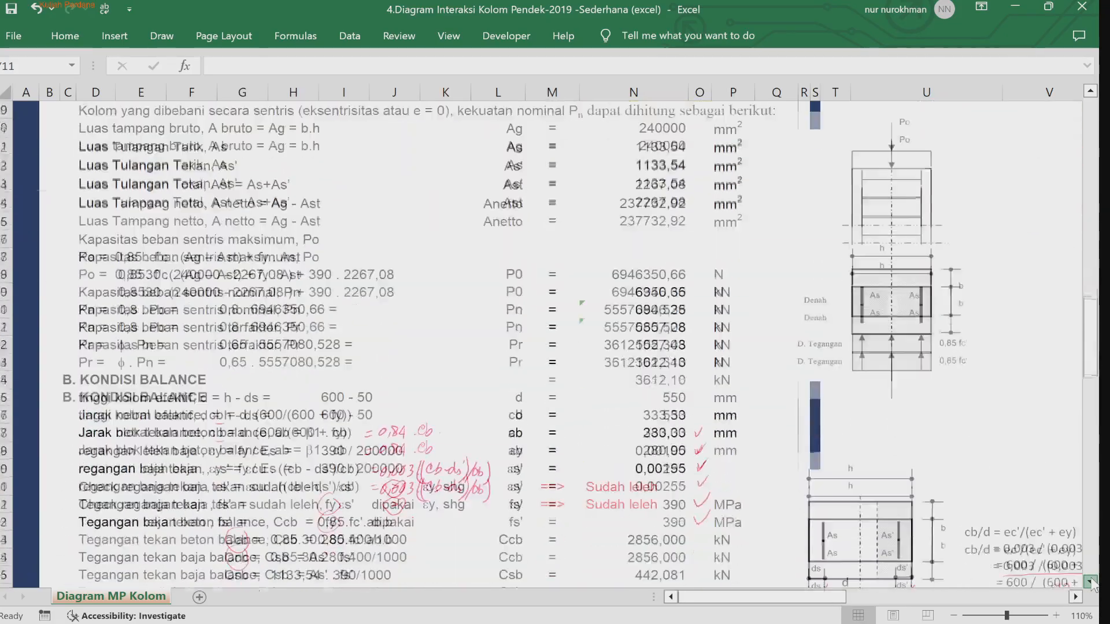
drag(1090, 582, 1091, 582)
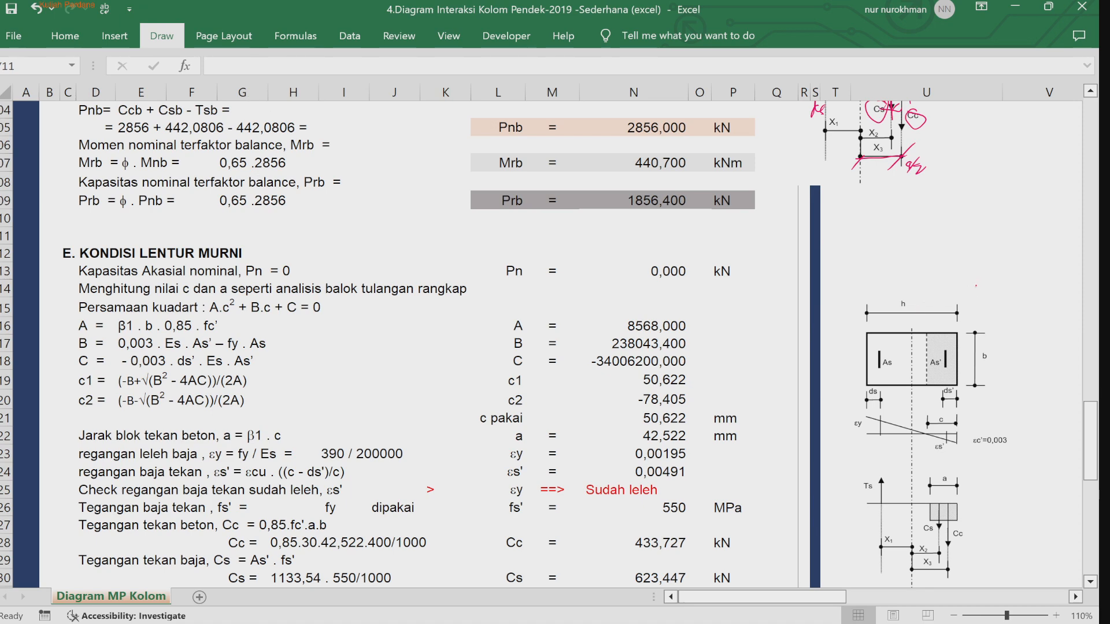
Step: Annotate the column cross-section figure with ink, sketching the eccentricity, moment M and axial load P arrows above it
drag(976, 279, 974, 295)
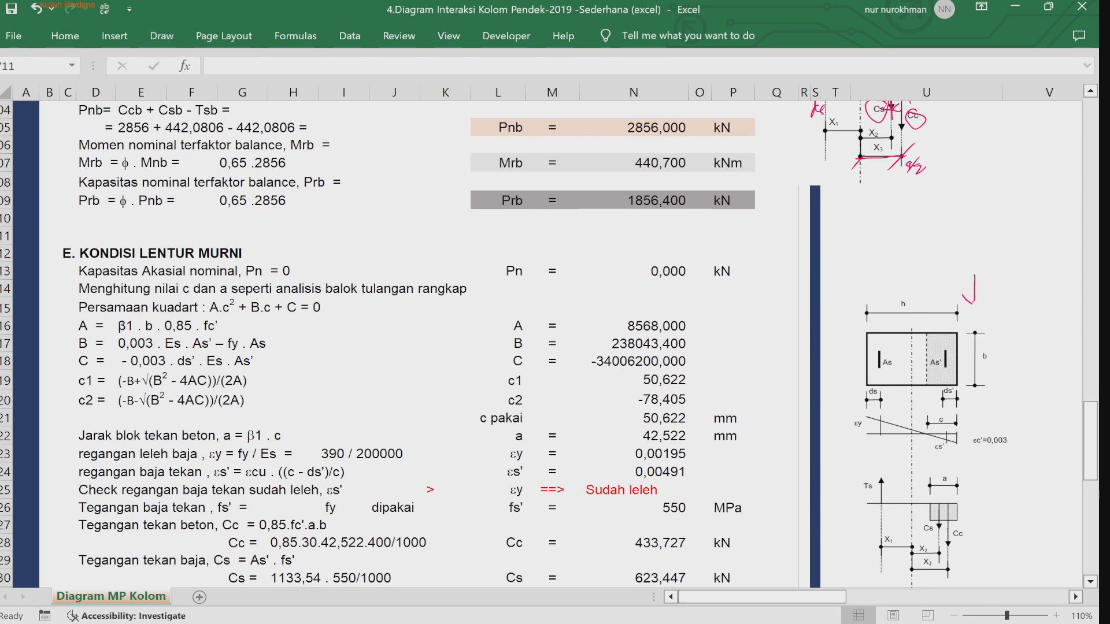
drag(910, 293, 976, 289)
drag(937, 284, 946, 283)
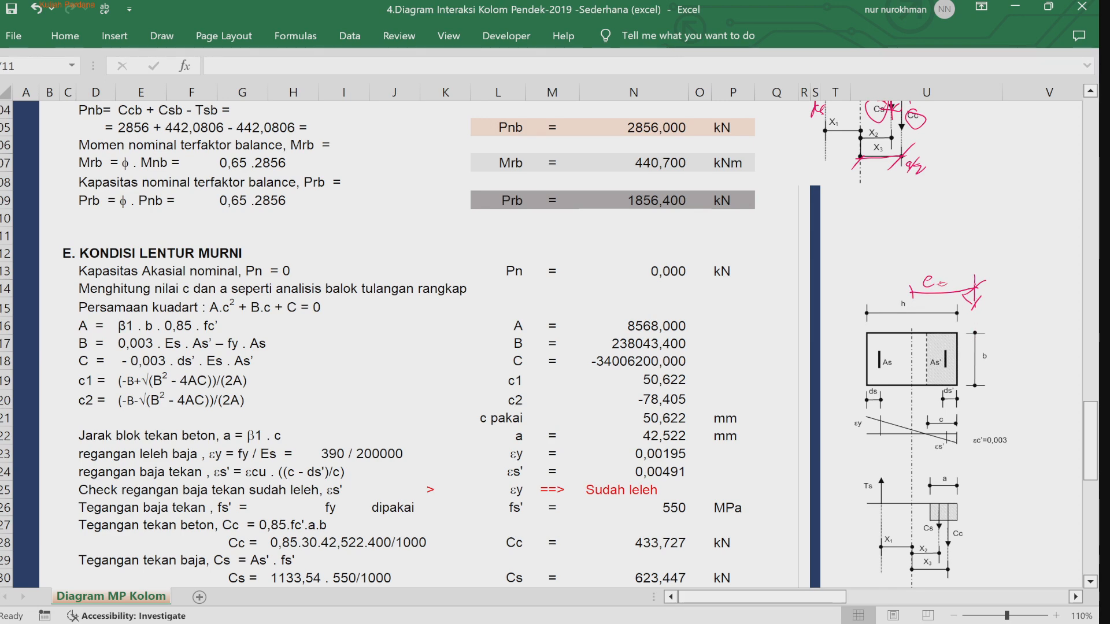
drag(963, 278, 961, 285)
drag(914, 263, 927, 258)
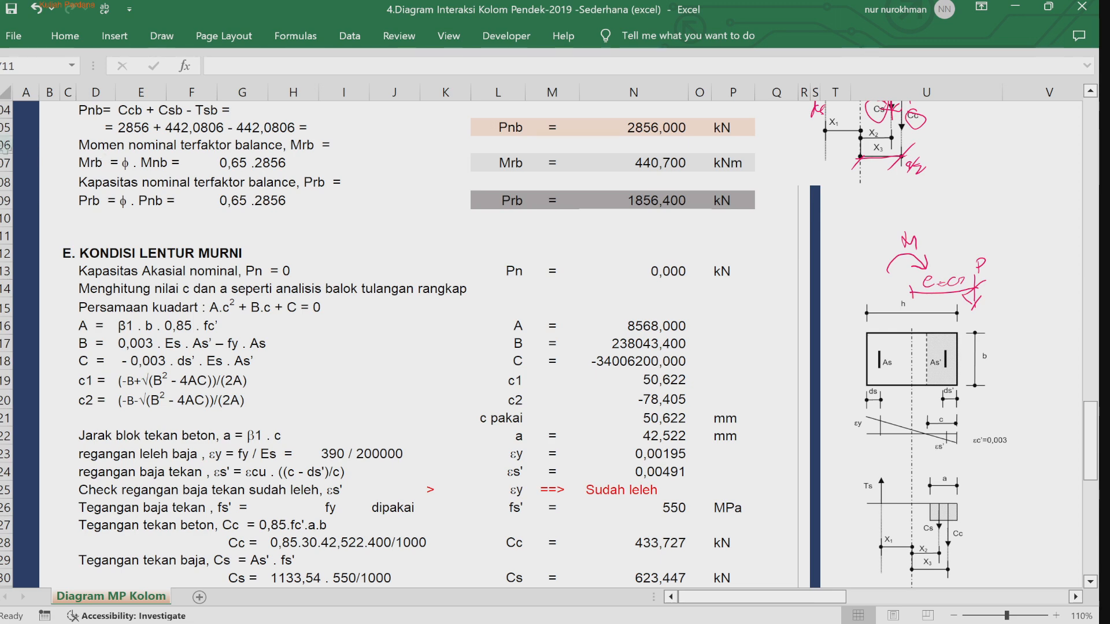
Step: Remove the extra space before "= 0" in the line "Kapasitas Aksial nominal, Pn = 0"
click(89, 272)
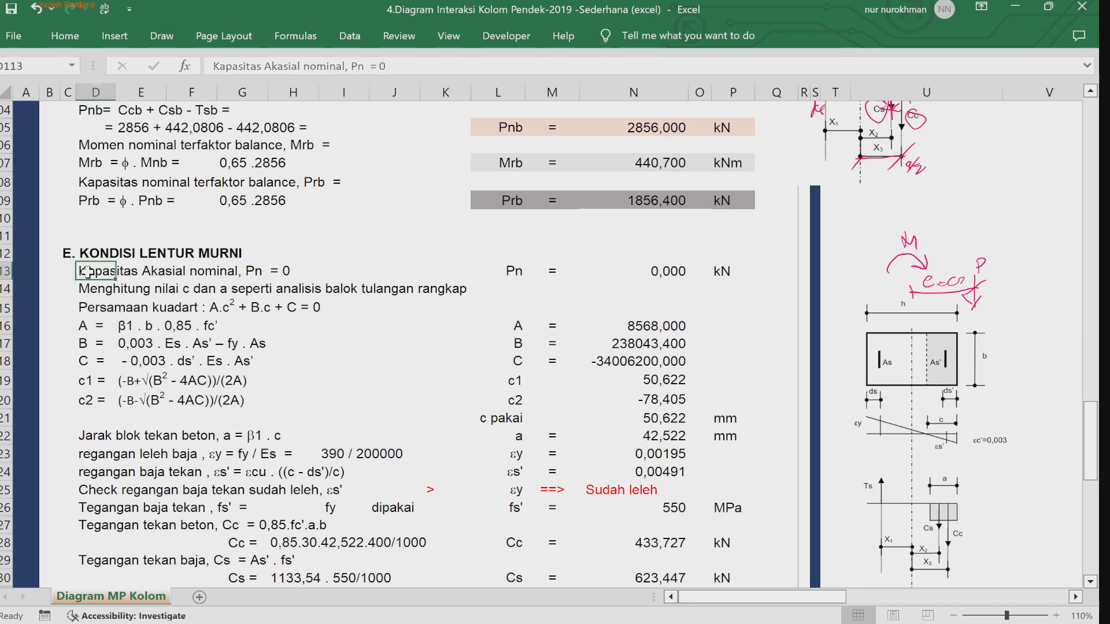
click(283, 66)
key(Delete)
key(Return)
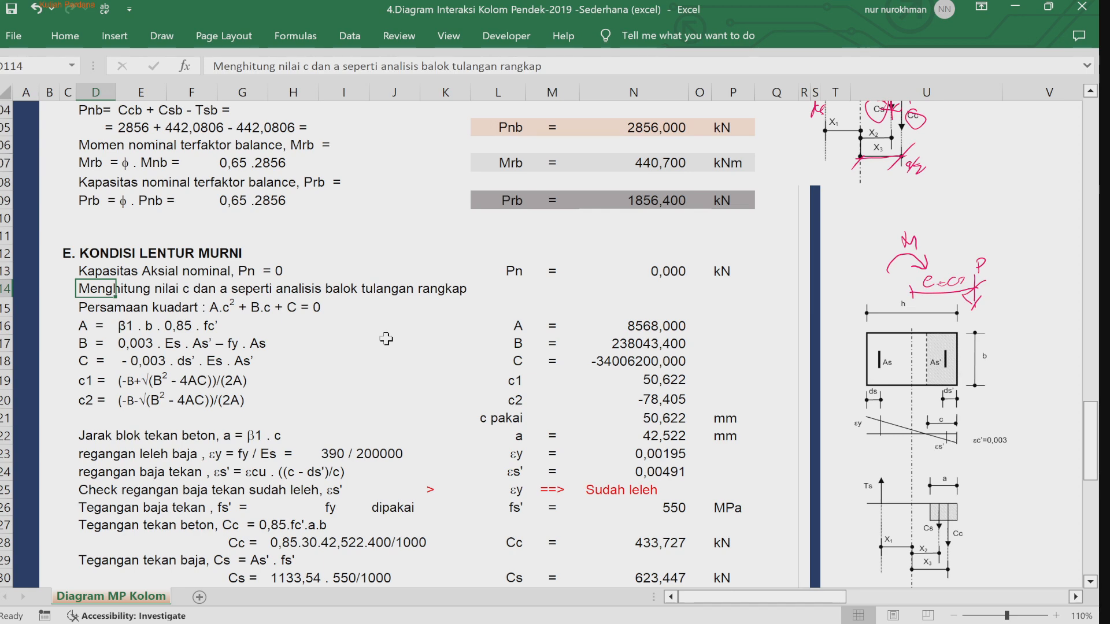
Step: Correct the typo "kuadart" to "kuadrat" in the quadratic equation line "Persamaan kuadrat : A.c2 + B.c + C = 0"
click(342, 326)
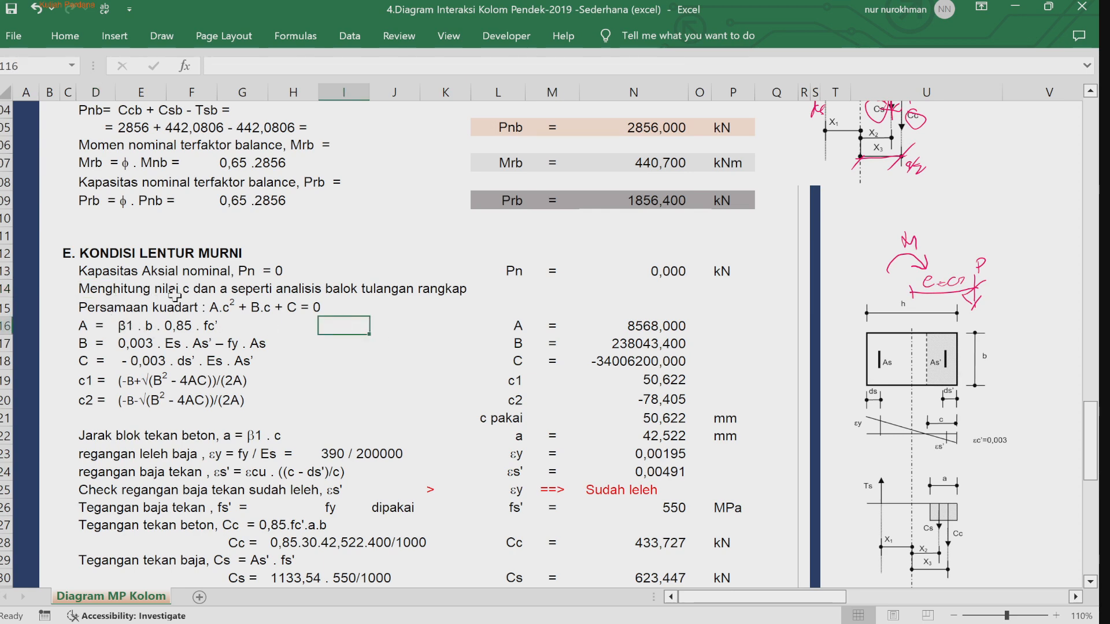
click(85, 310)
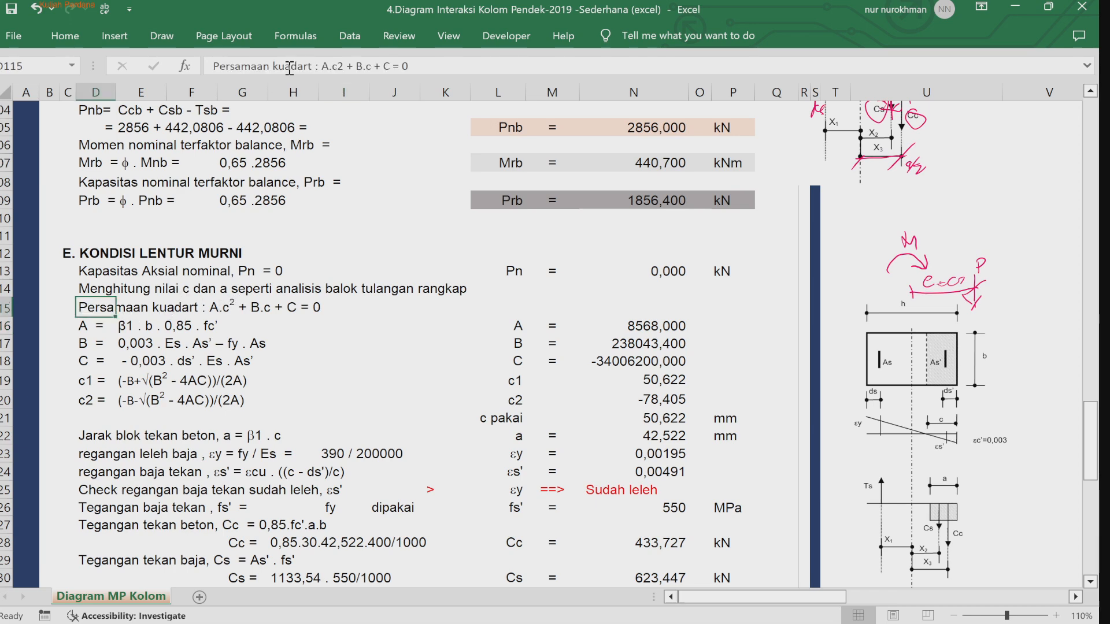
click(288, 68)
key(Right)
key(Right)
key(Right)
key(BackSpace)
key(BackSpace)
text(ra)
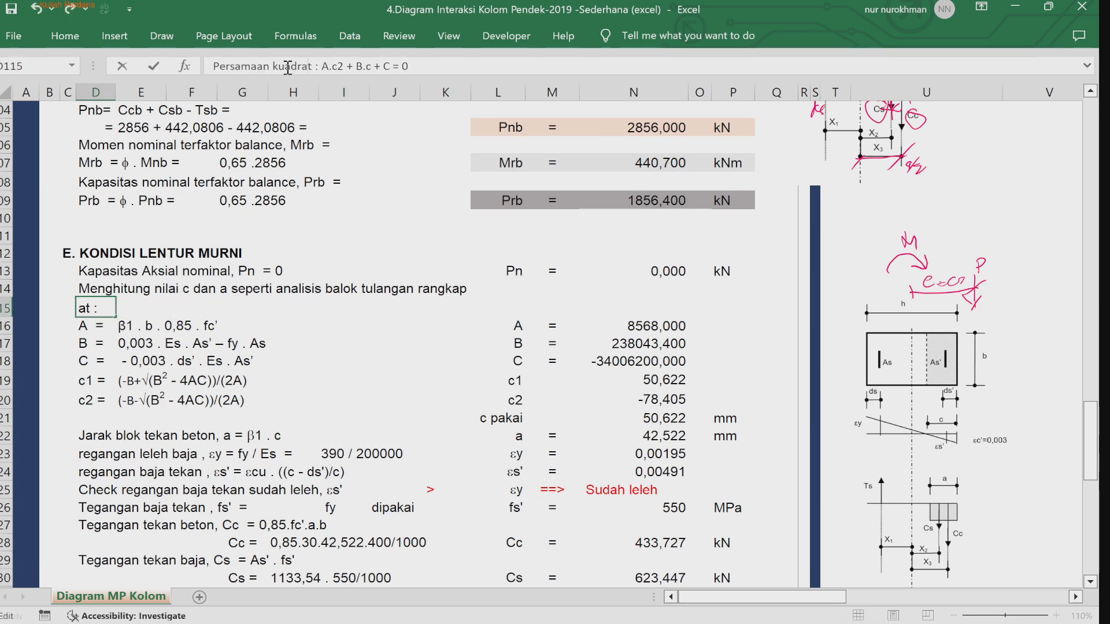
key(Return)
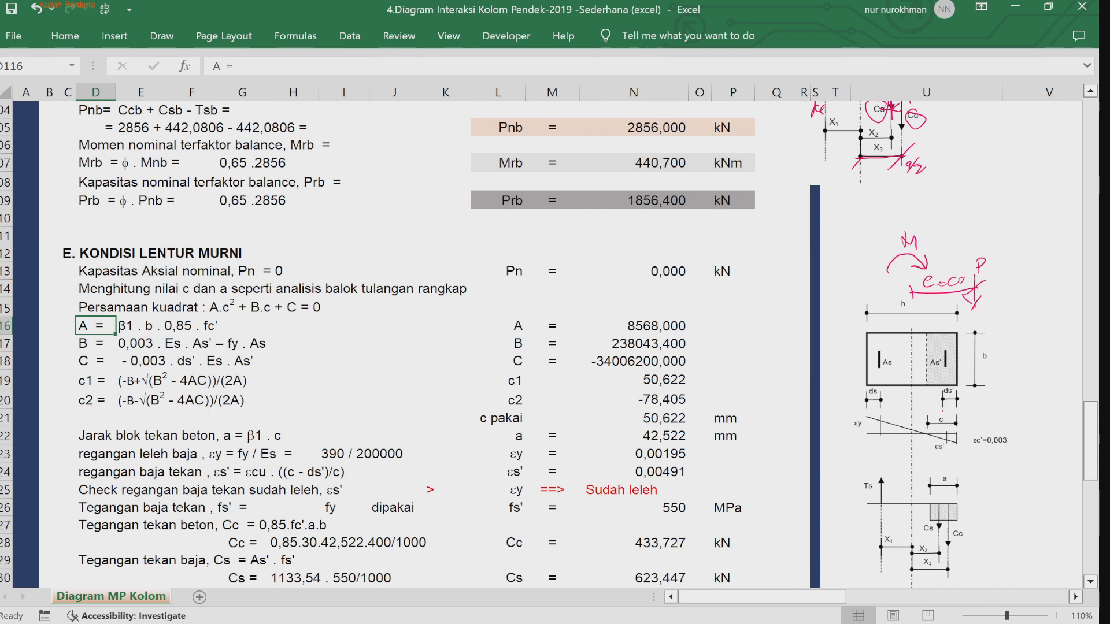
Step: Circle the neutral-axis depth c on the strain diagram of the reference figure with ink
drag(949, 409, 925, 429)
click(164, 39)
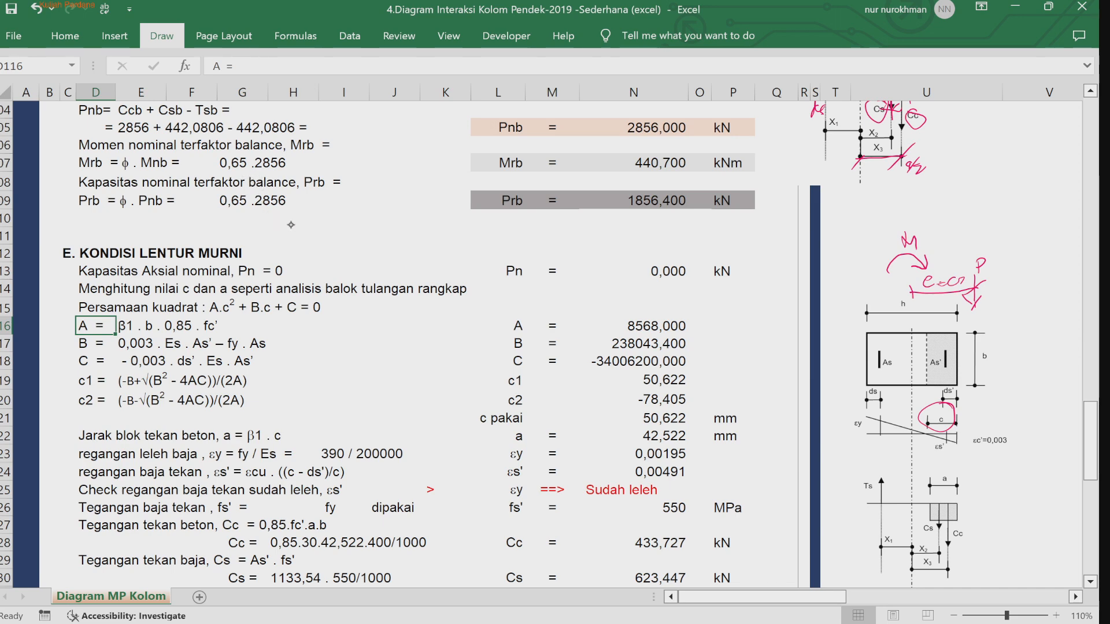
Step: Handwrite the quadratic root formula c1,2 = (-B ± √(B² - 4AC)) / 2A in ink beside the A, B, C rows
click(369, 356)
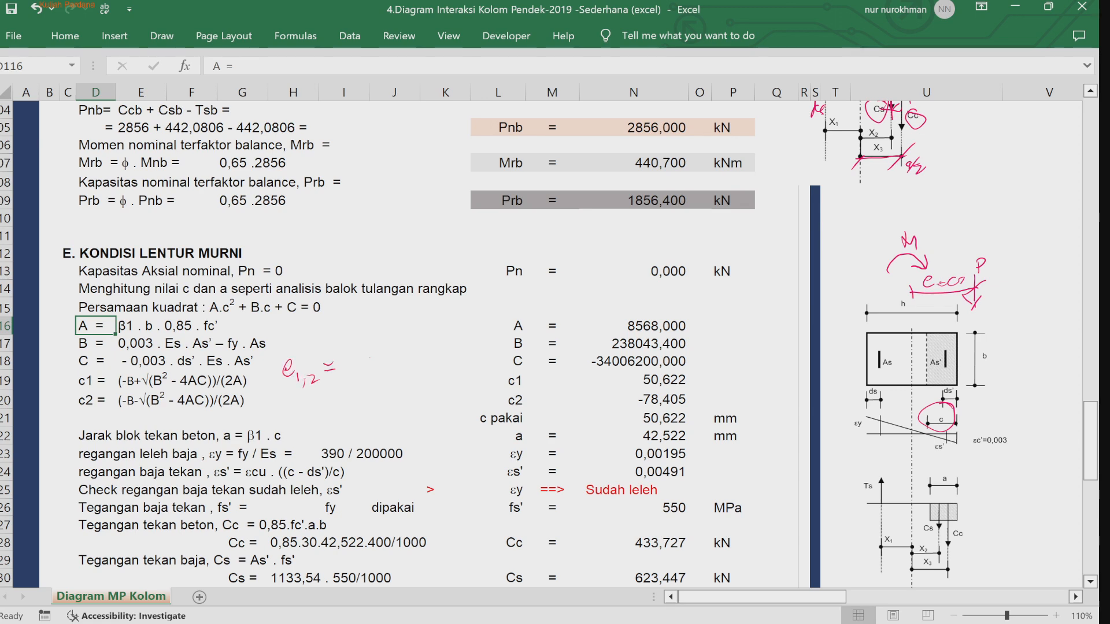
mouse_move(359, 337)
mouse_down()
mouse_move(362, 355)
mouse_move(393, 343)
mouse_up()
mouse_move(387, 340)
mouse_down()
mouse_move(386, 354)
mouse_move(474, 330)
mouse_up()
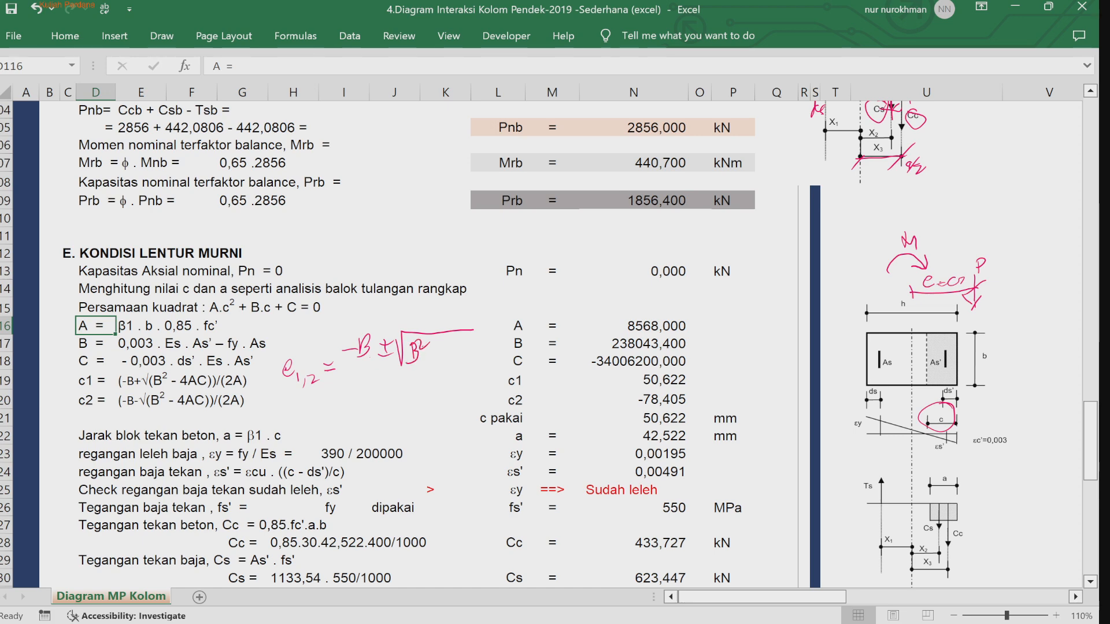
drag(451, 346, 454, 360)
drag(346, 372, 484, 367)
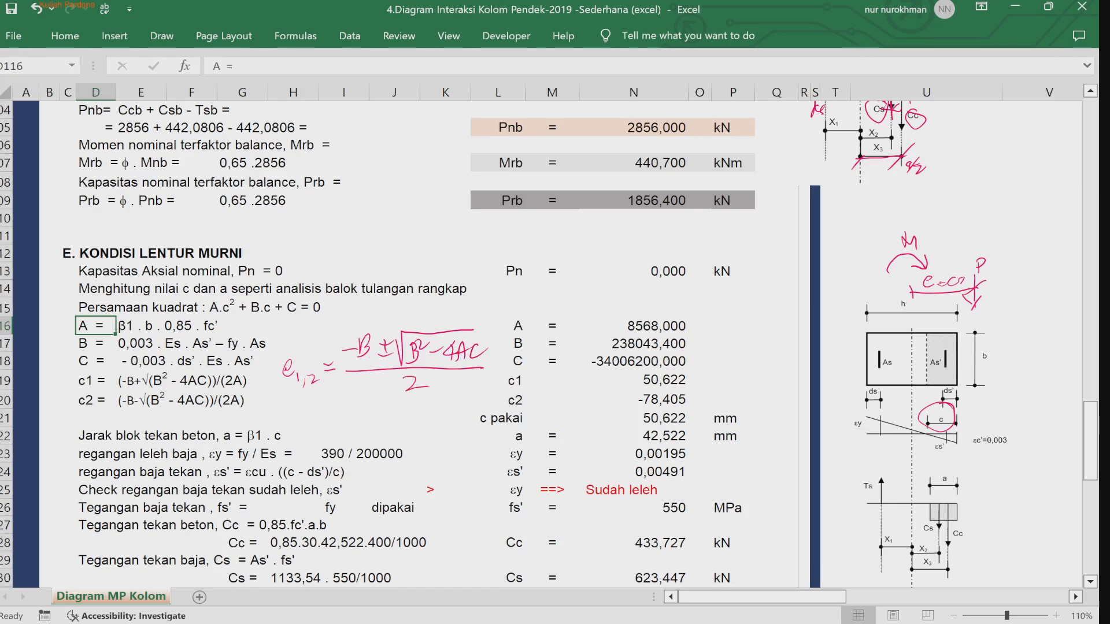
drag(427, 388, 445, 395)
drag(425, 384, 446, 379)
Step: Mark the c1 and c2 results with "mm" and ticks, circle the c1 value 50,622 and tick the "c pakai" row
drag(708, 400, 717, 403)
drag(727, 395, 727, 403)
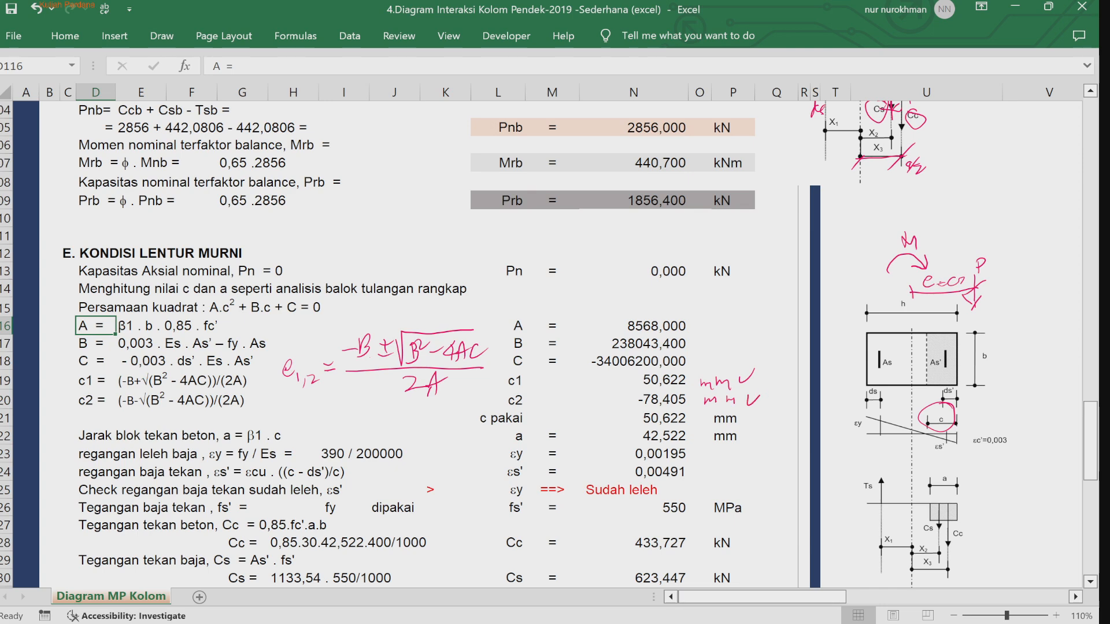
mouse_move(681, 369)
mouse_down()
mouse_move(687, 395)
mouse_move(696, 370)
mouse_up()
drag(538, 413, 549, 407)
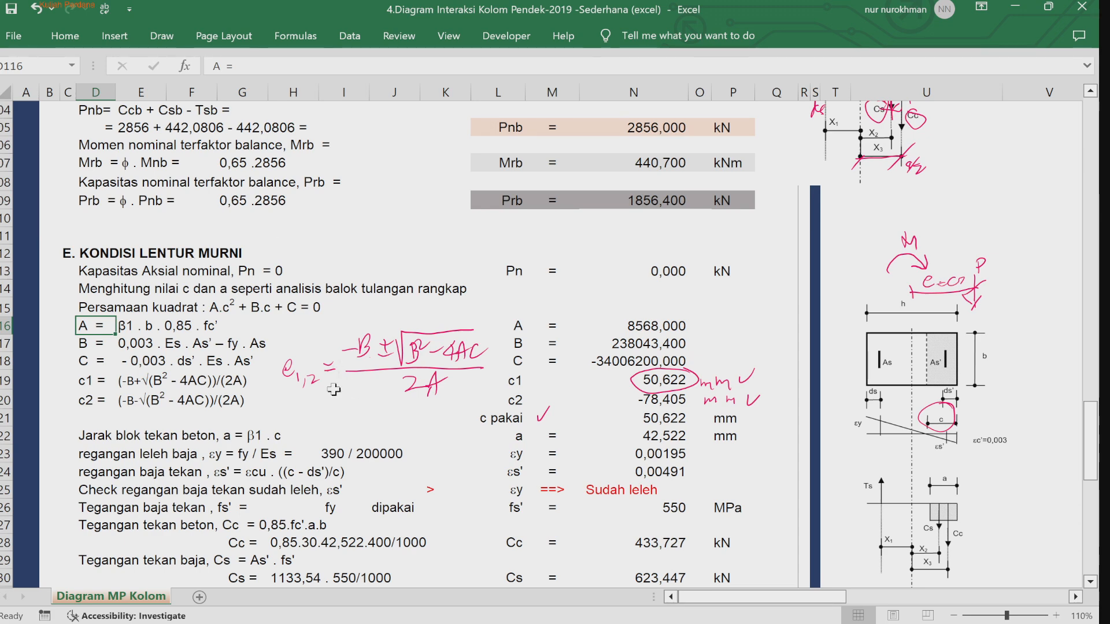
Step: Inspect the cells of the block depth, steel strain rows and the εs' formula in the pure flexure section
scroll(145, 465, up, 1)
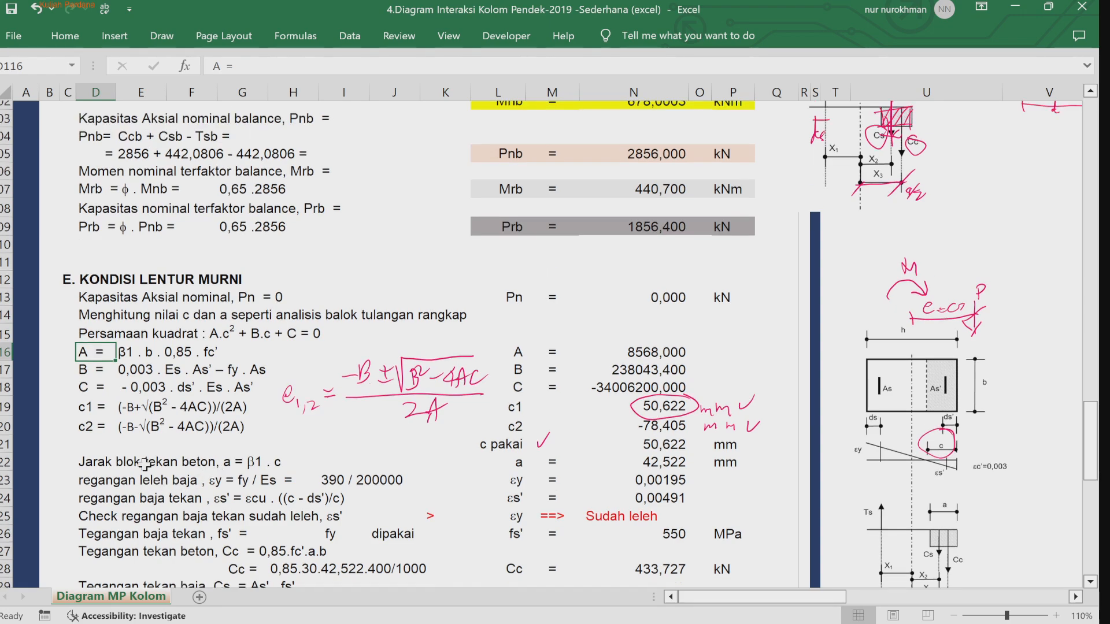
click(1092, 584)
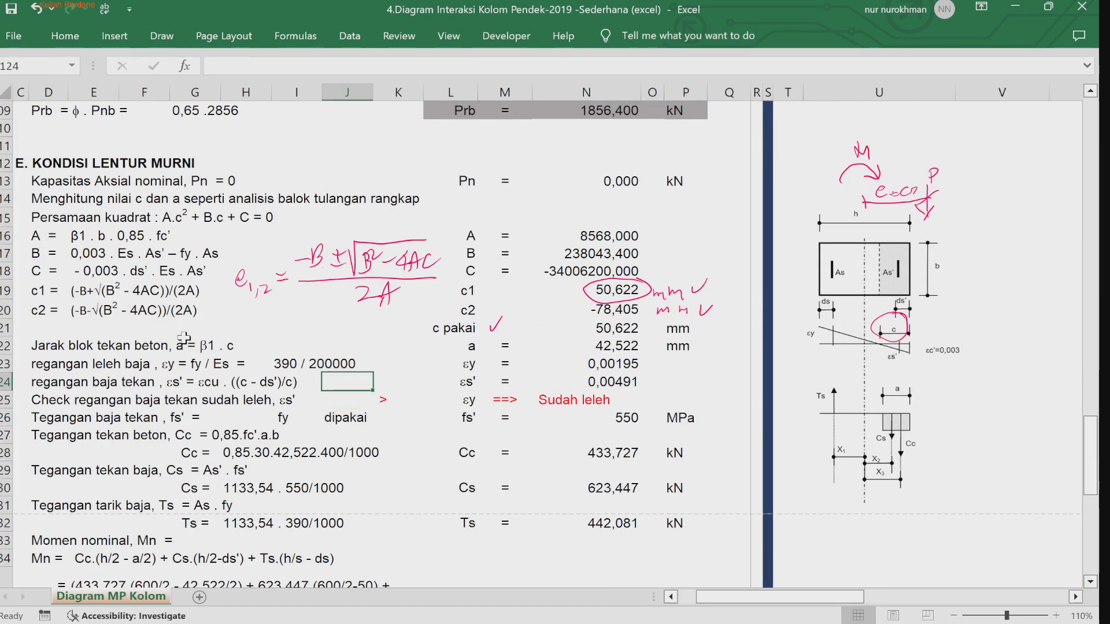
click(186, 345)
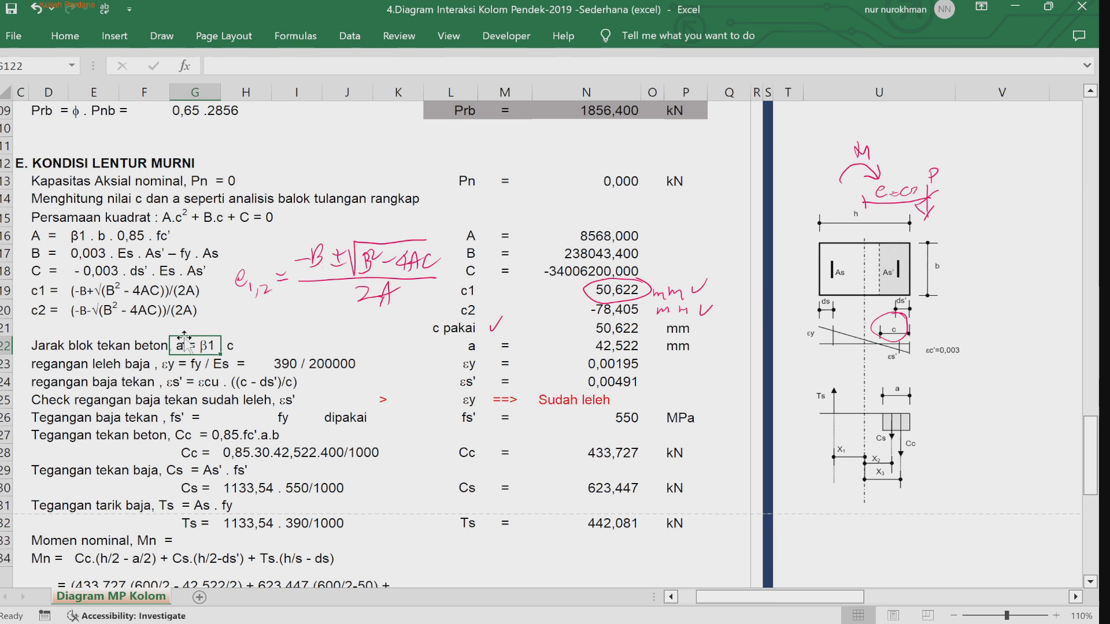
click(254, 341)
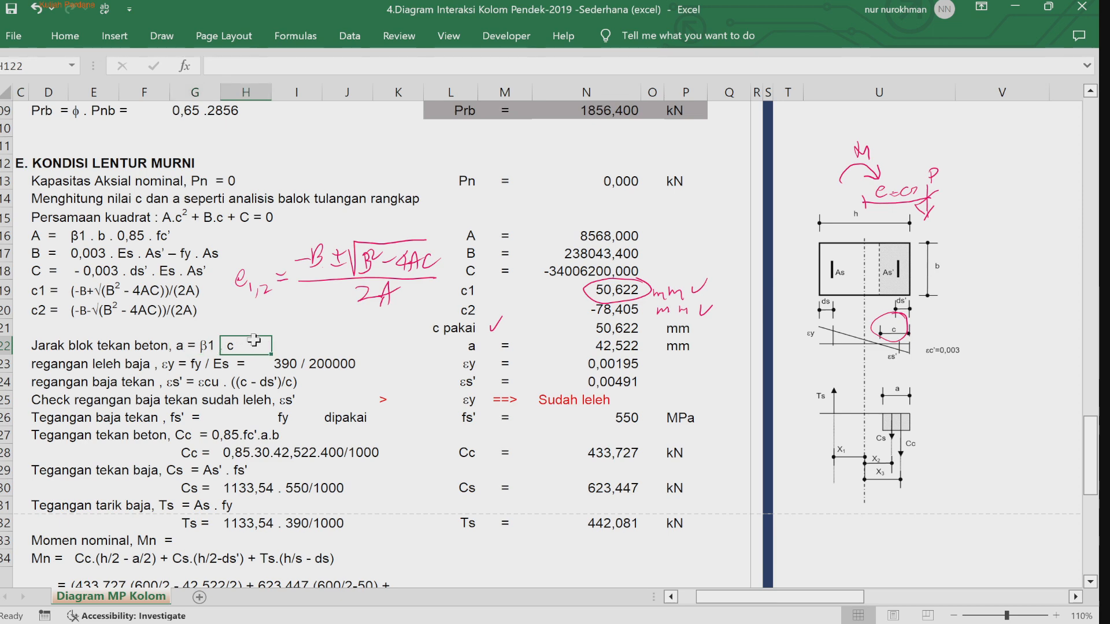
key(Down)
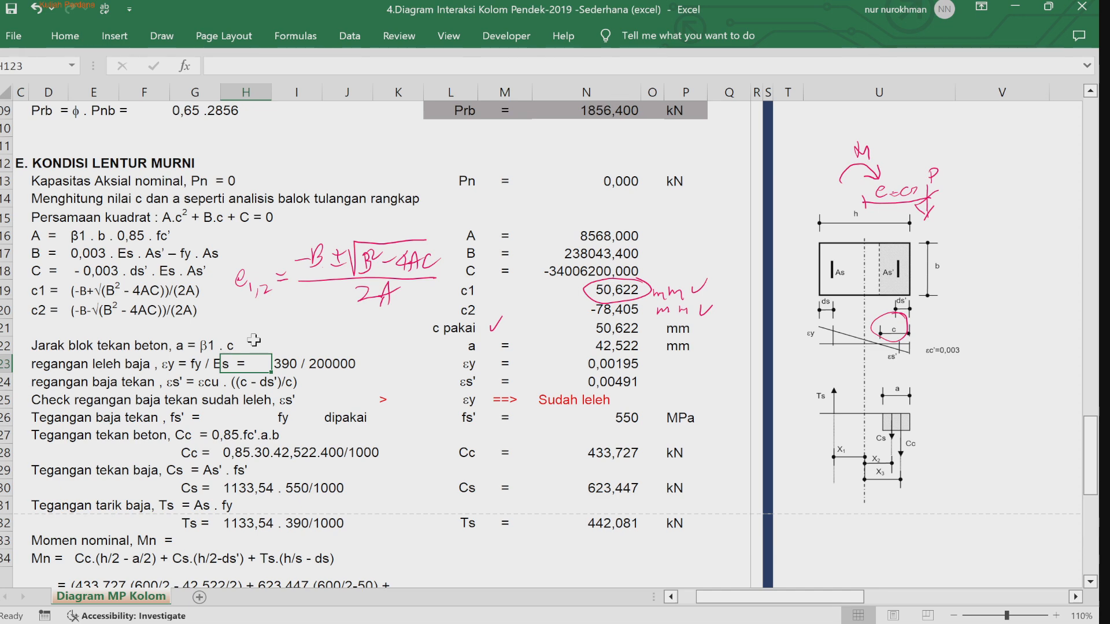
key(Right)
key(Down)
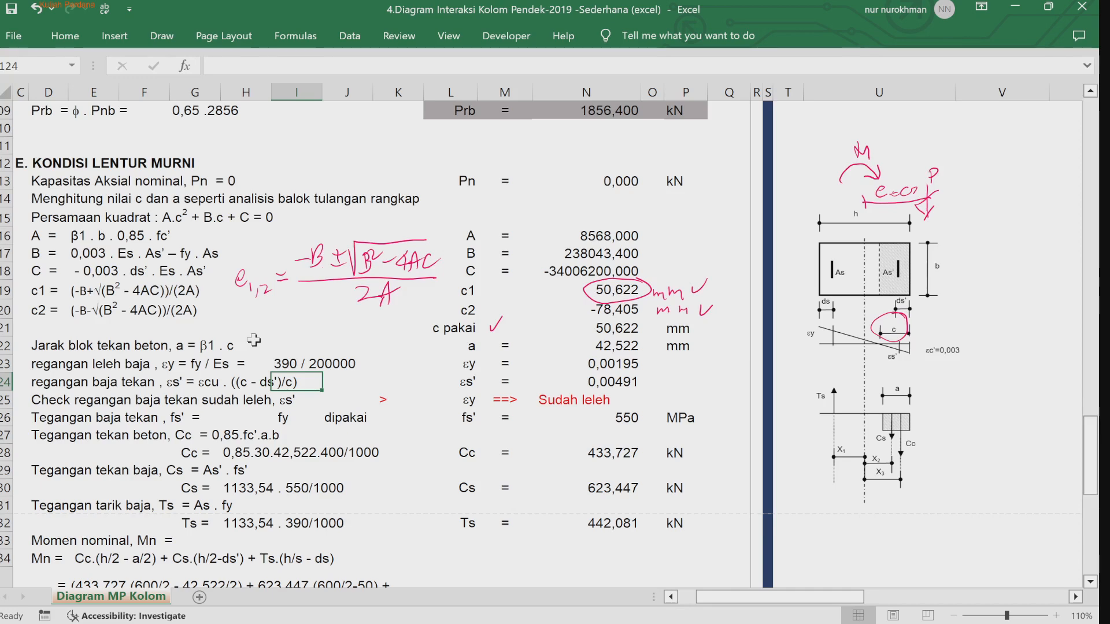
key(Left)
key(Left)
key(Left)
key(Right)
key(Right)
key(Right)
key(Right)
key(Right)
key(Right)
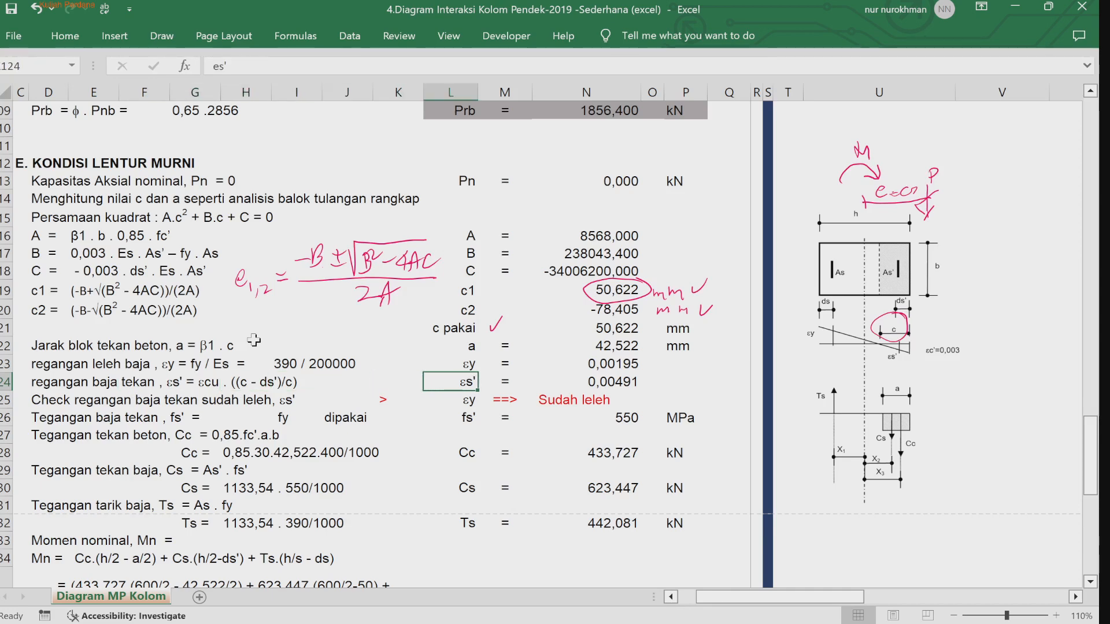
key(Right)
key(Left)
key(Right)
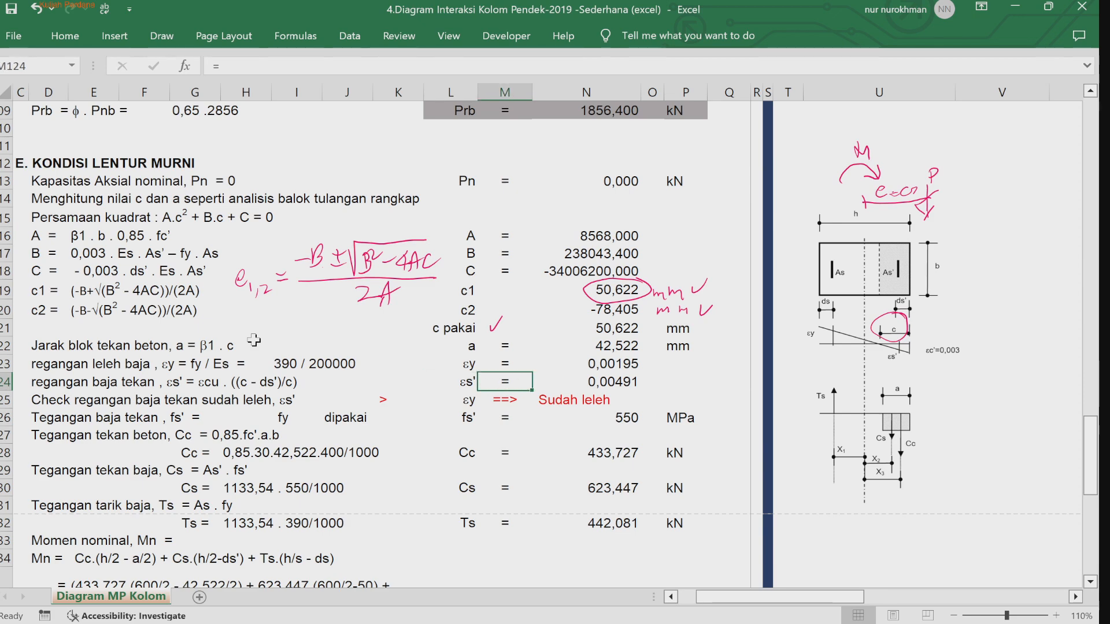
key(Left)
key(Left)
key(Right)
key(Right)
key(Right)
key(Right)
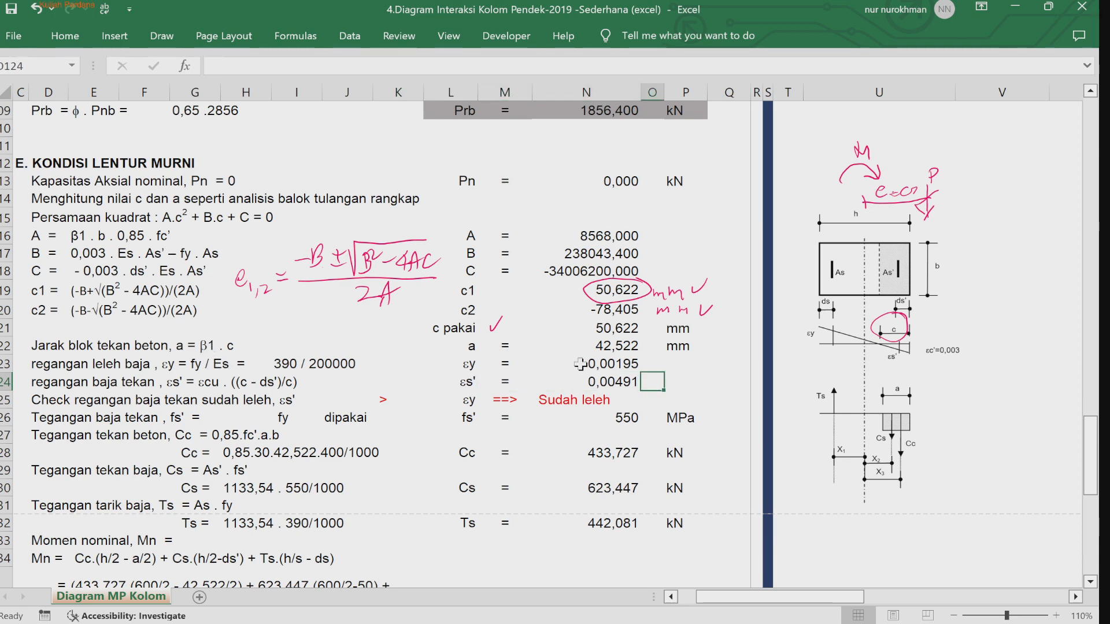
click(578, 385)
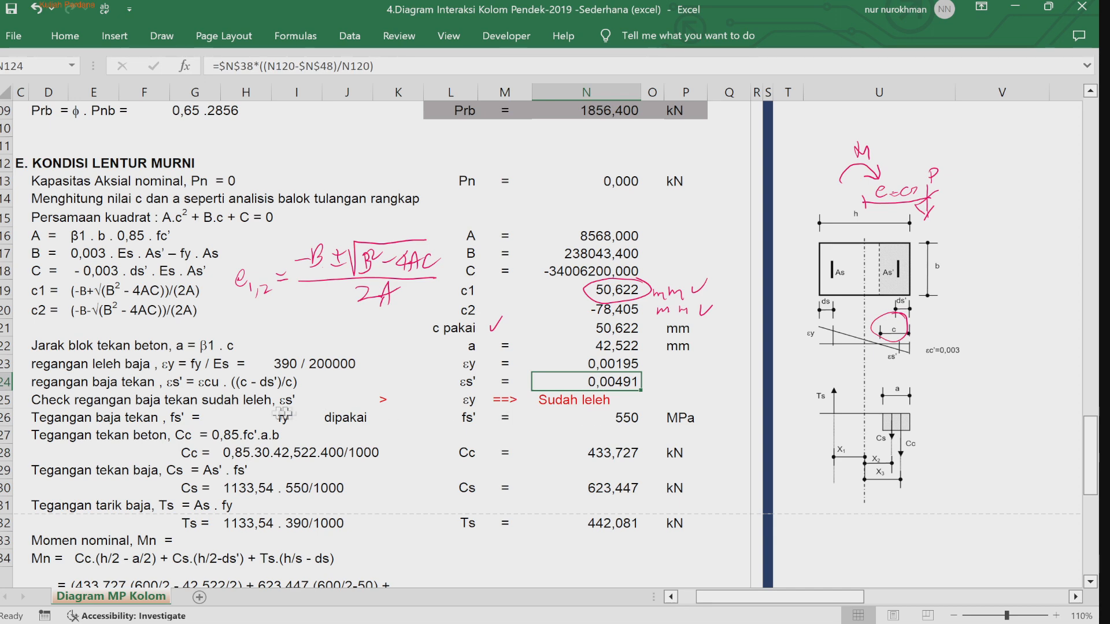
Step: Edit the compression steel stress fs' formula so its yielded branch references the fy cell N36 instead of N86
click(616, 419)
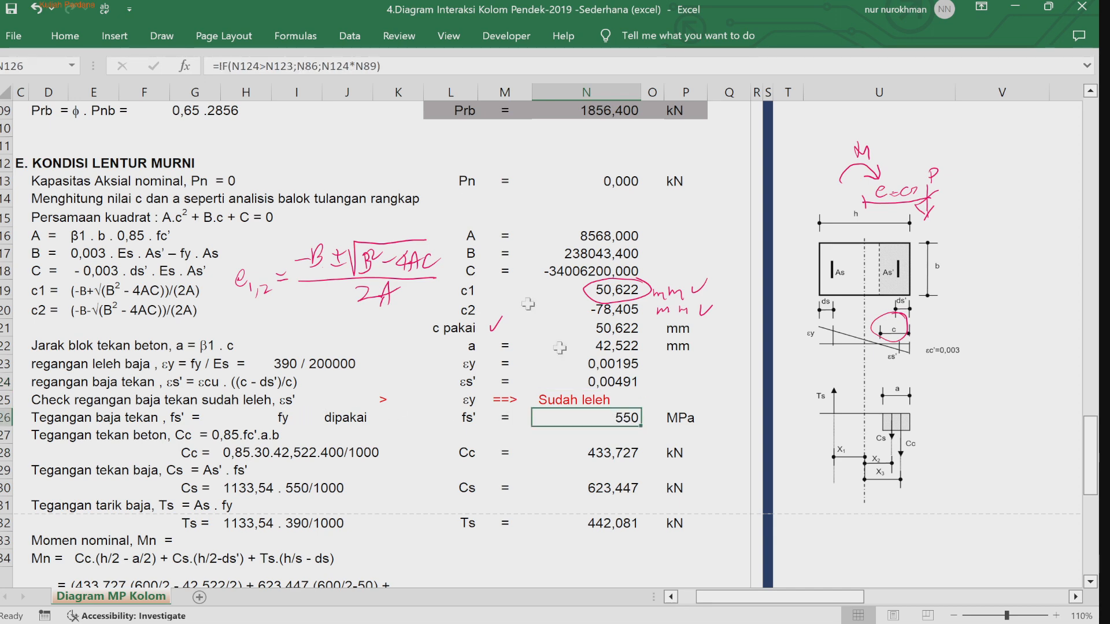
click(406, 66)
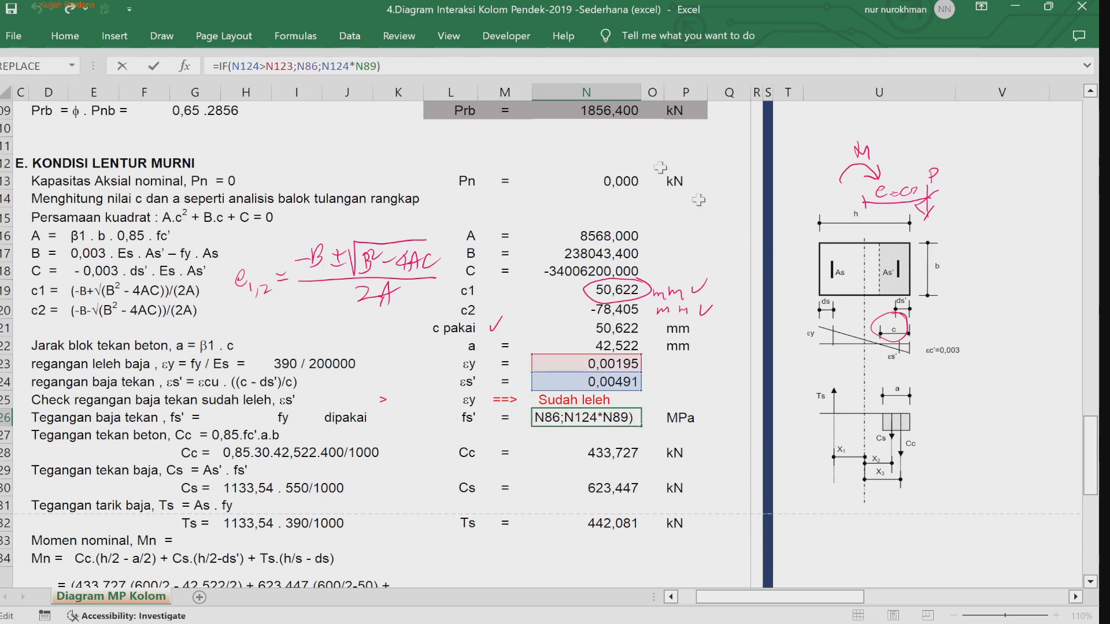
drag(1091, 450, 1075, 328)
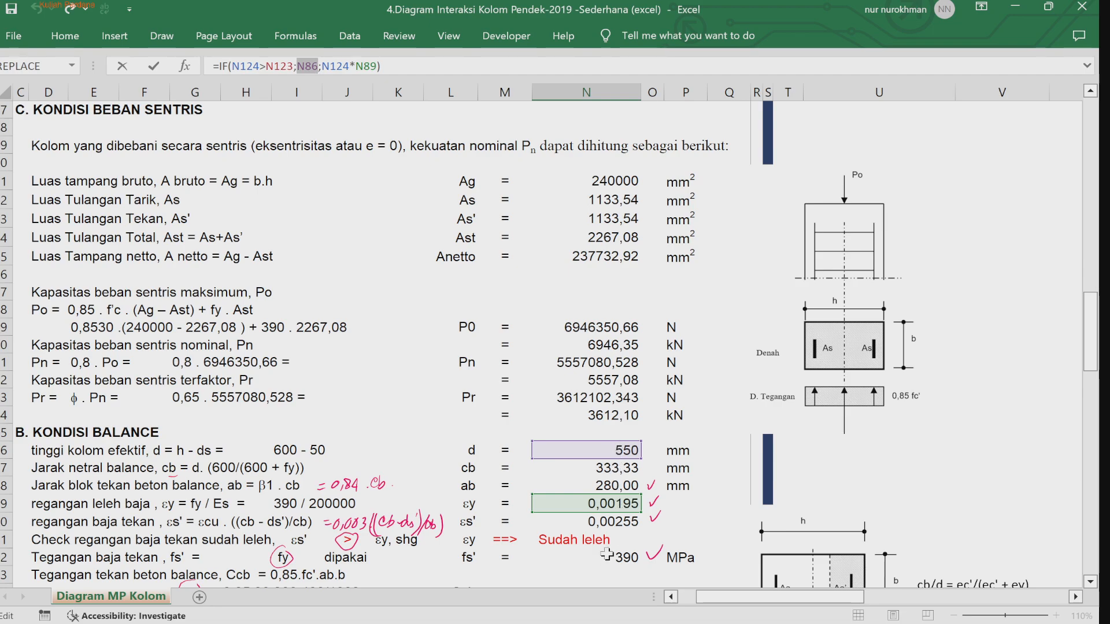
drag(1085, 316, 1085, 201)
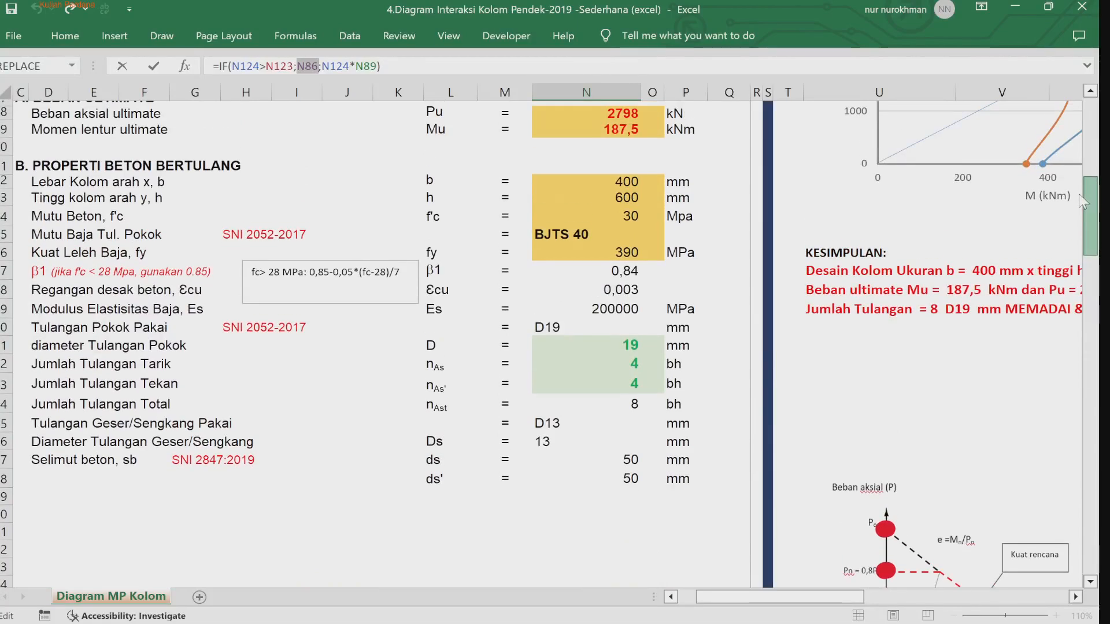
click(625, 248)
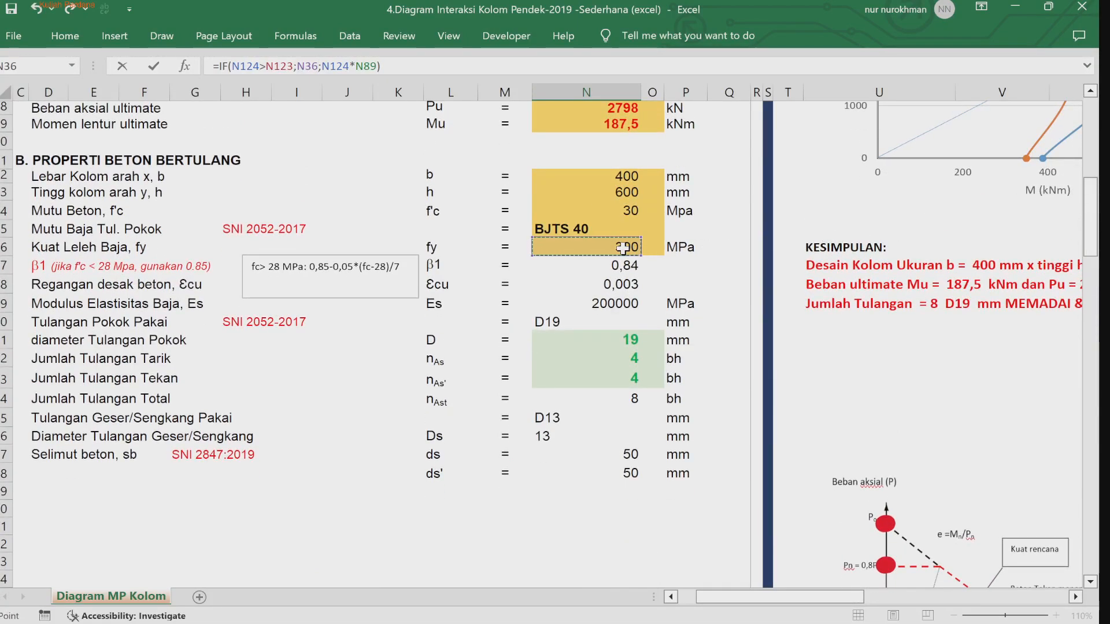
key(Return)
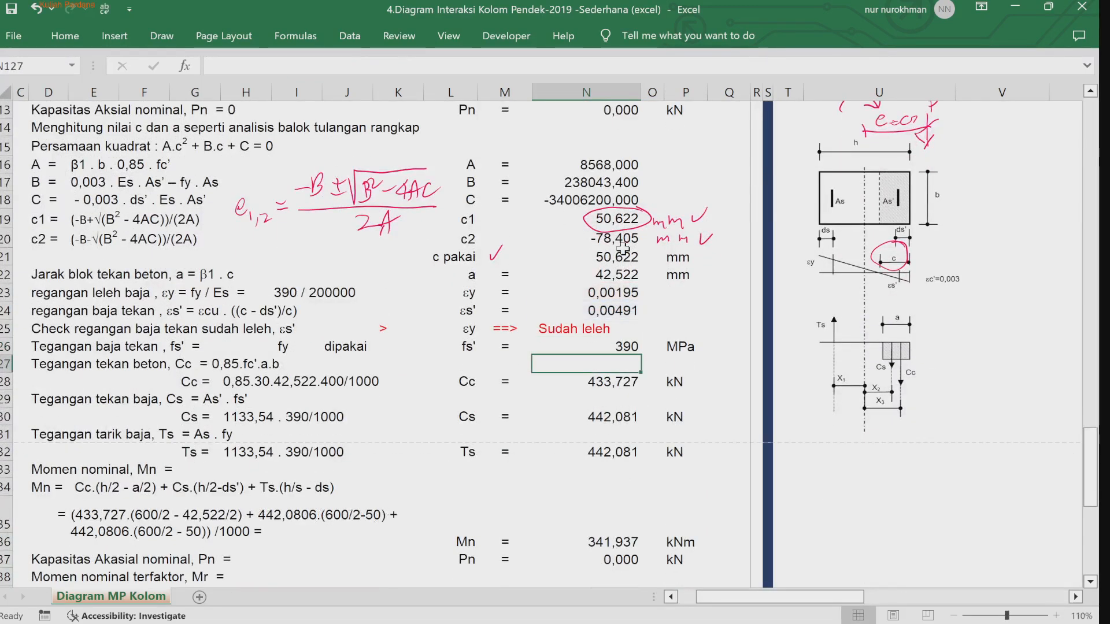
Step: Review the Cc, Cs and Ts formulas below the updated fs' value
key(Down)
key(Down)
key(Up)
key(Up)
key(Up)
key(Down)
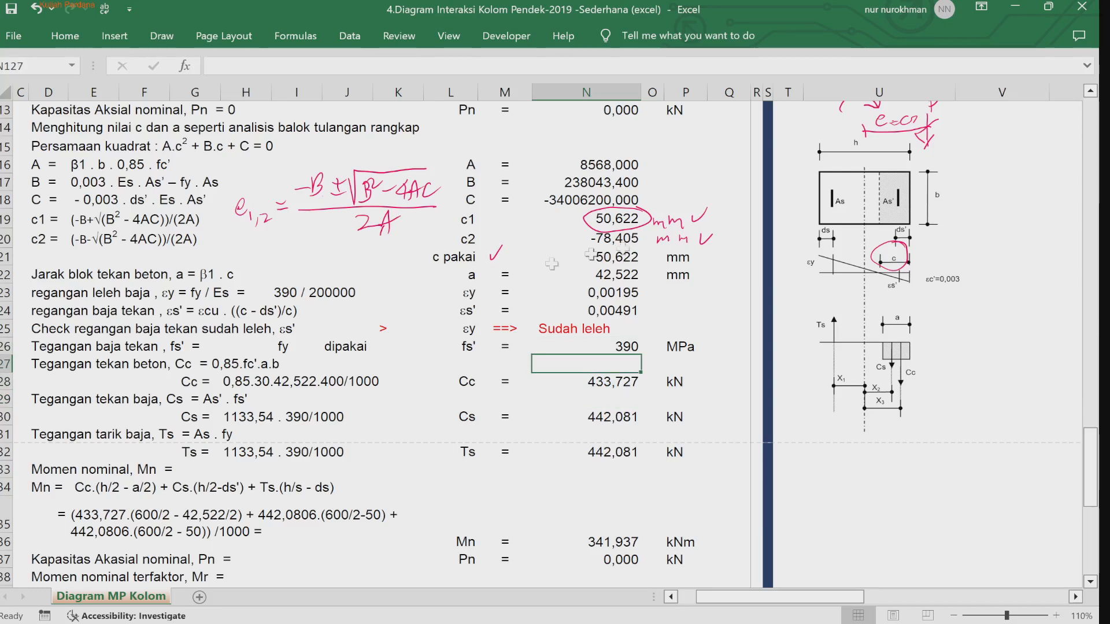
click(413, 407)
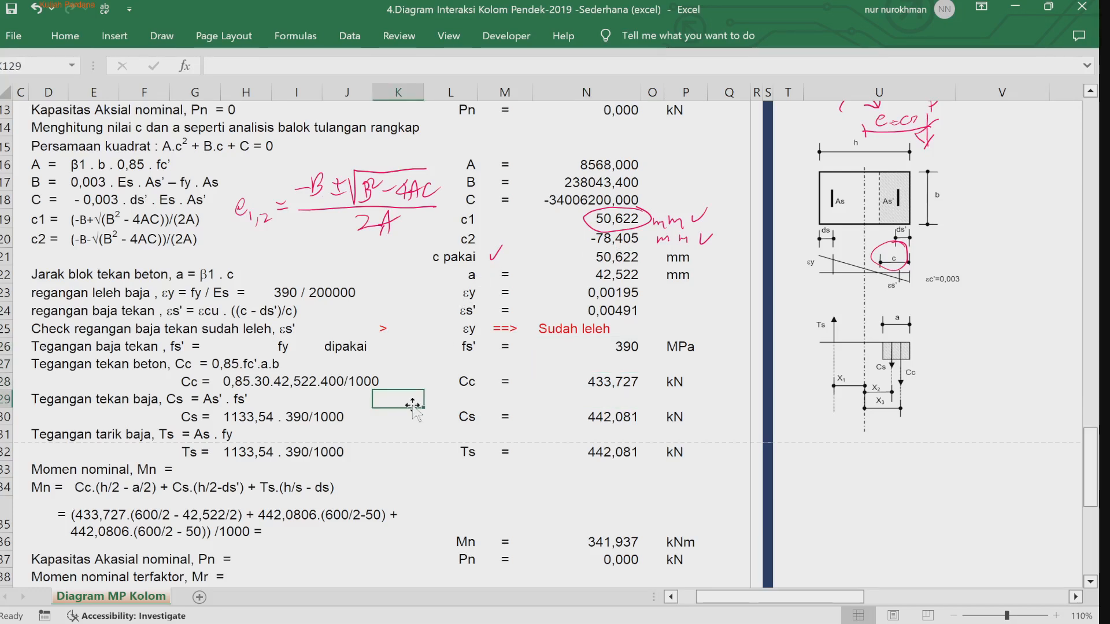
key(Up)
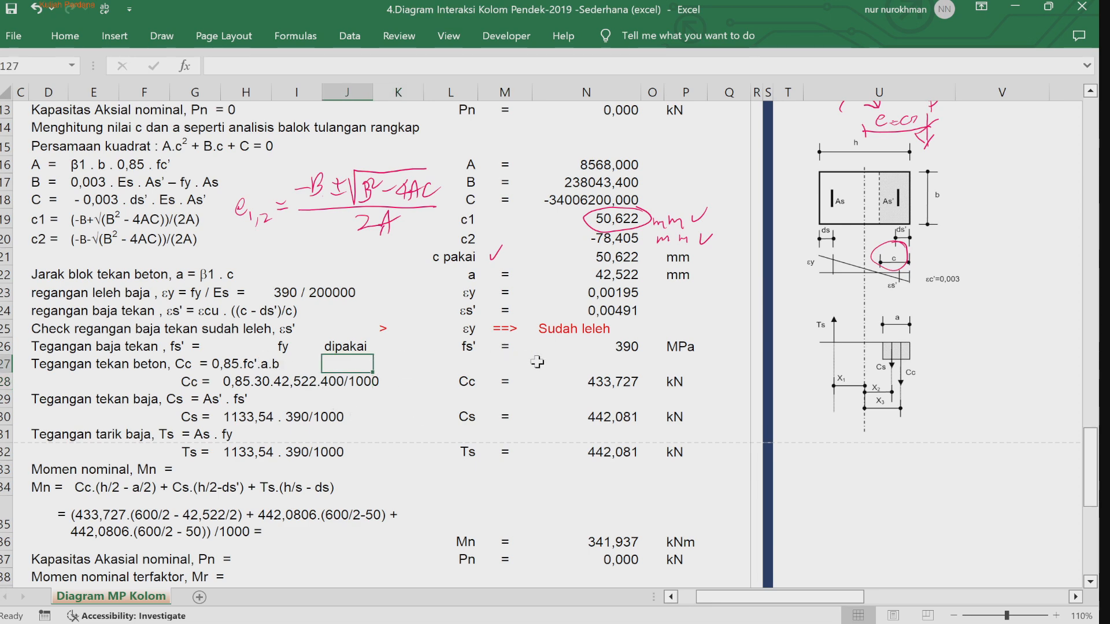
click(604, 393)
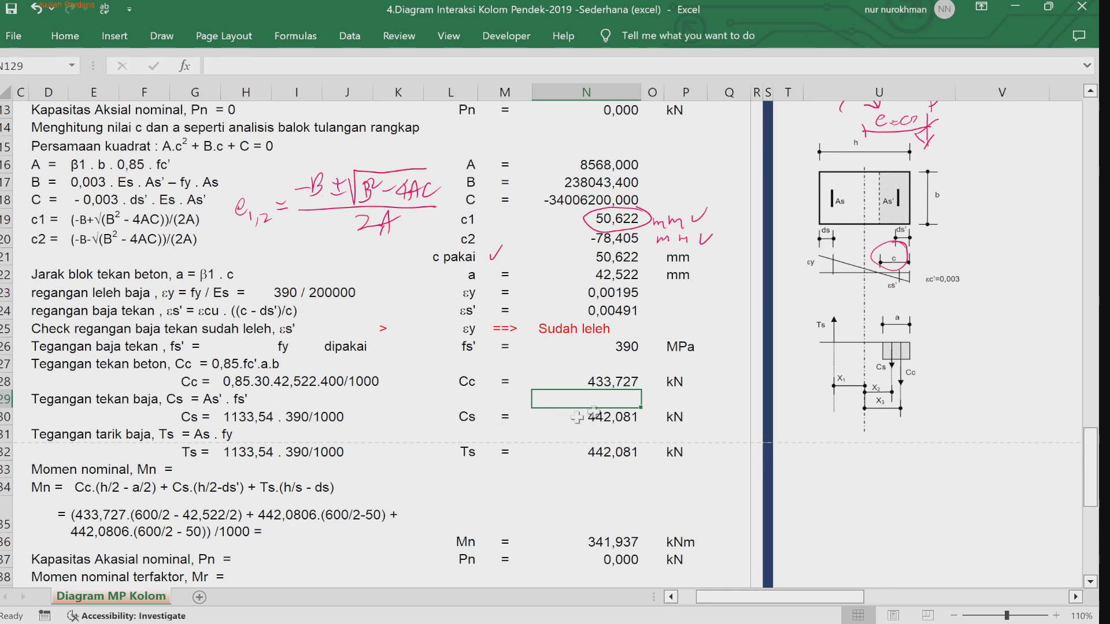
click(611, 421)
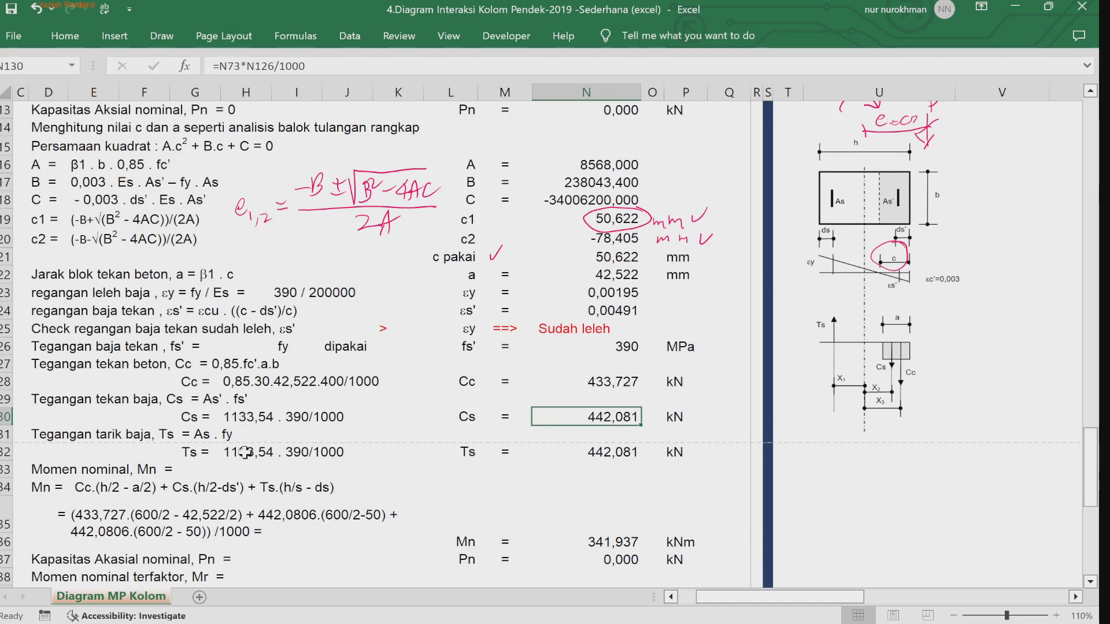
click(589, 452)
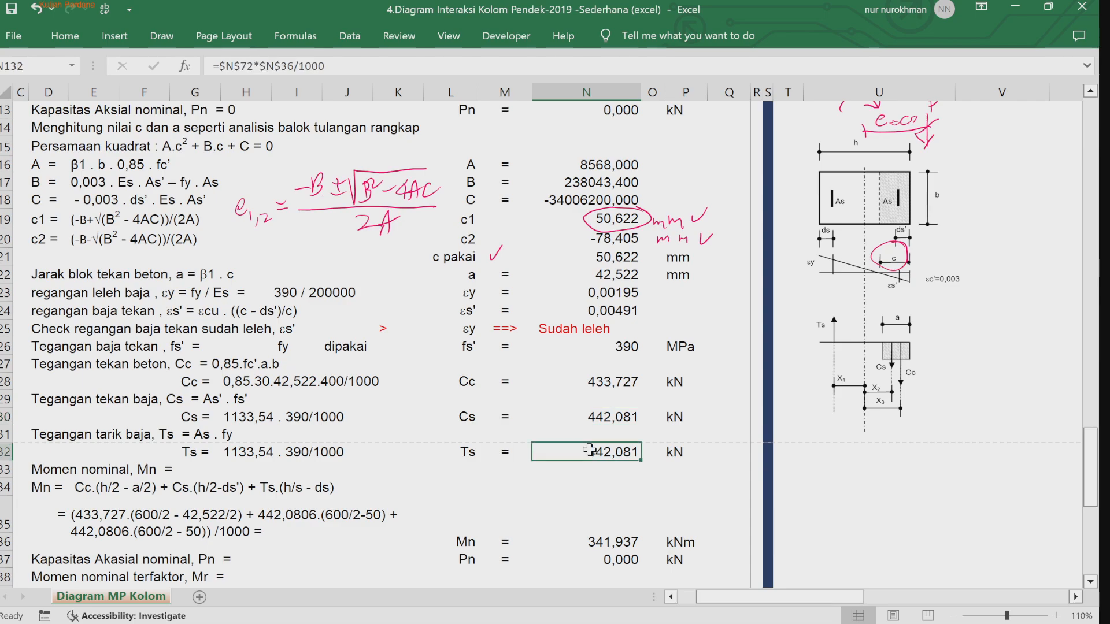
click(352, 486)
key(Down)
key(Down)
key(Down)
key(Down)
key(Down)
key(Down)
key(Down)
key(Down)
key(Down)
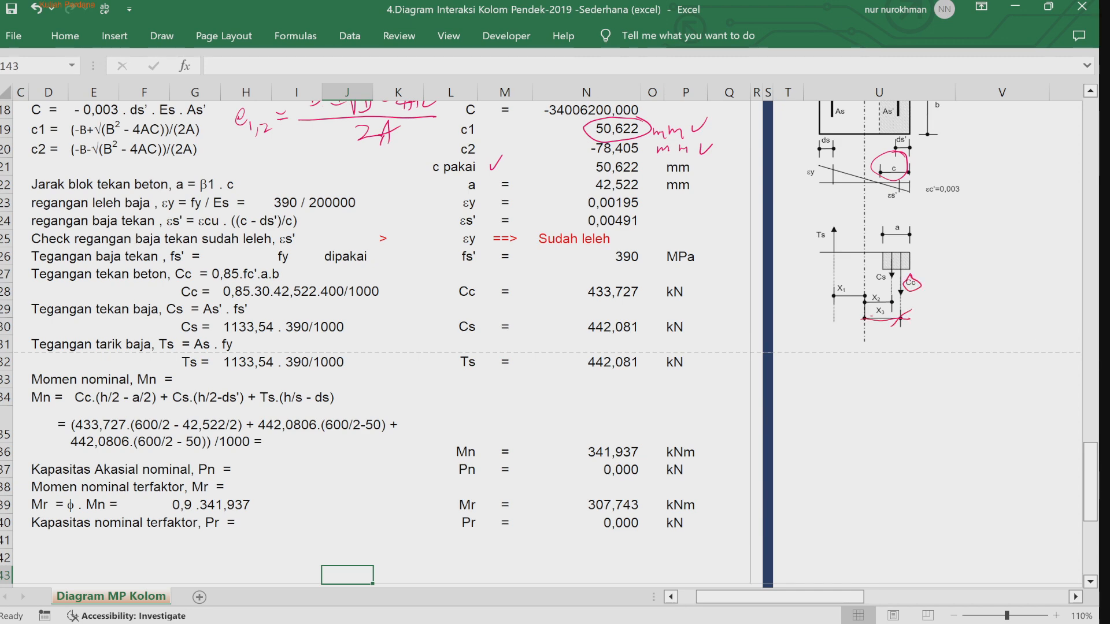
Step: Annotate the Mn expression in ink, labeling lever arms X3, X2, X1 under its terms, and circle φ and 0,9 in the Mr line
drag(125, 404, 124, 413)
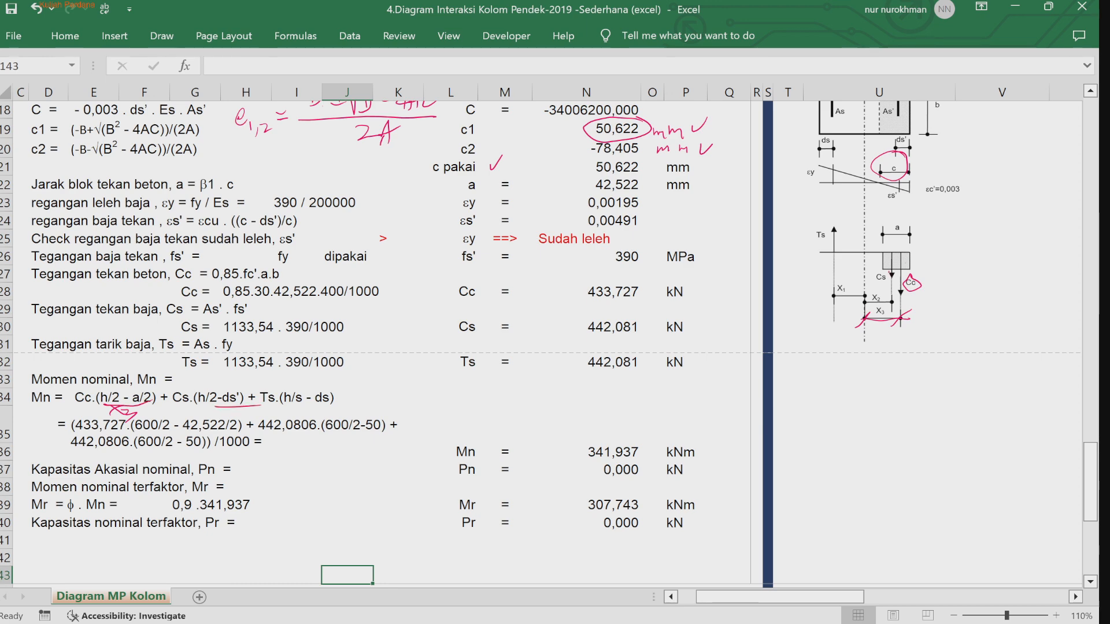
drag(218, 410, 215, 421)
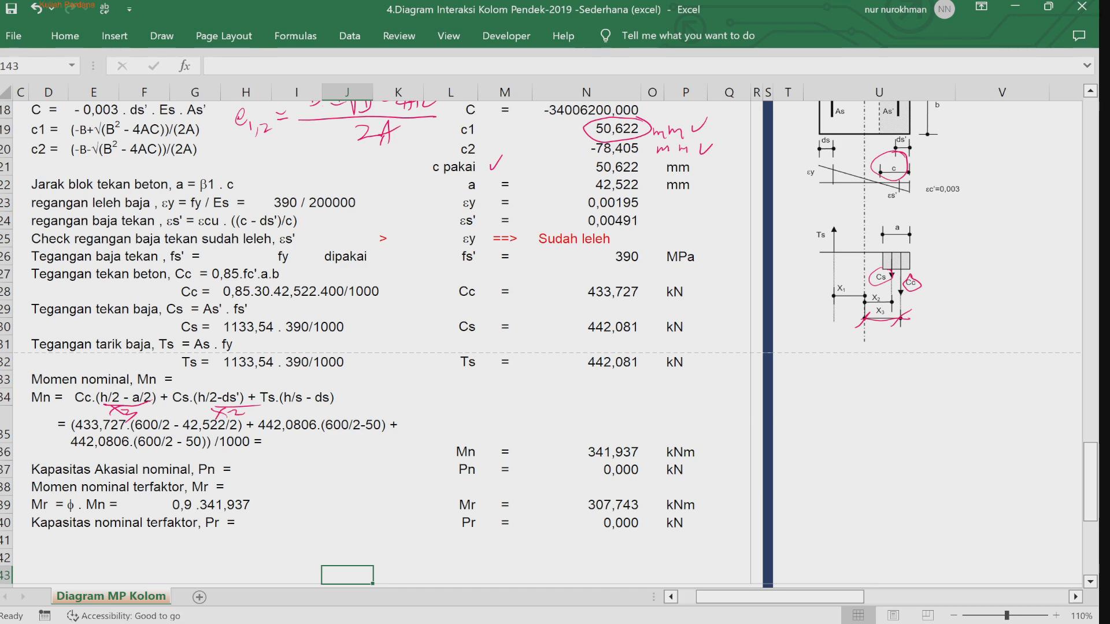
drag(844, 279, 851, 282)
mouse_move(333, 442)
mouse_down()
mouse_move(383, 437)
mouse_move(353, 456)
mouse_up()
drag(352, 445, 343, 455)
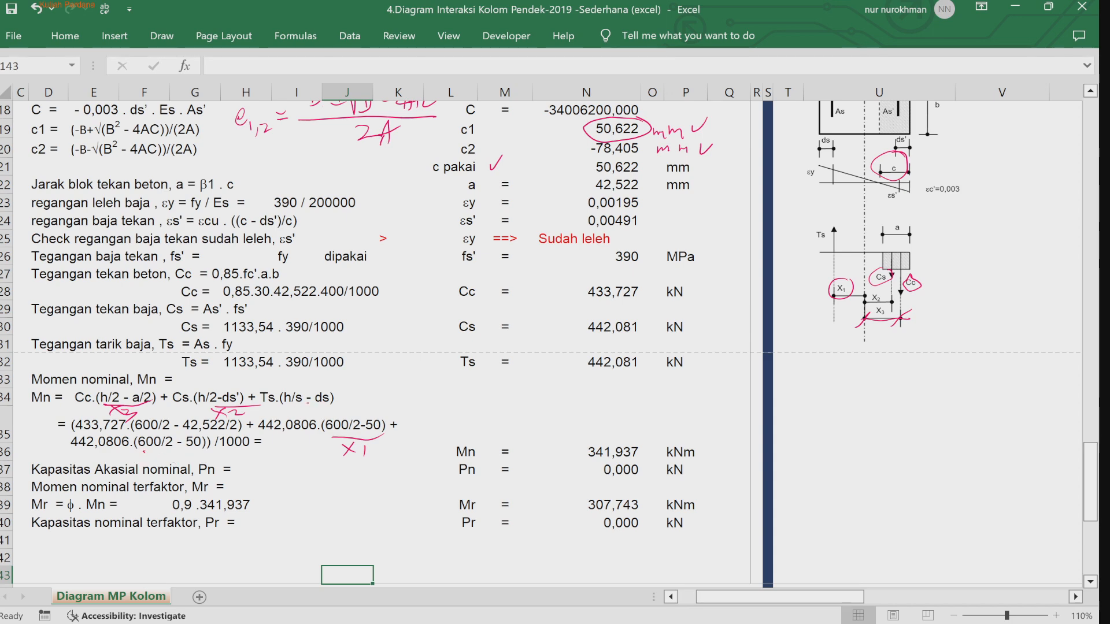
drag(322, 408, 312, 421)
drag(308, 410, 324, 409)
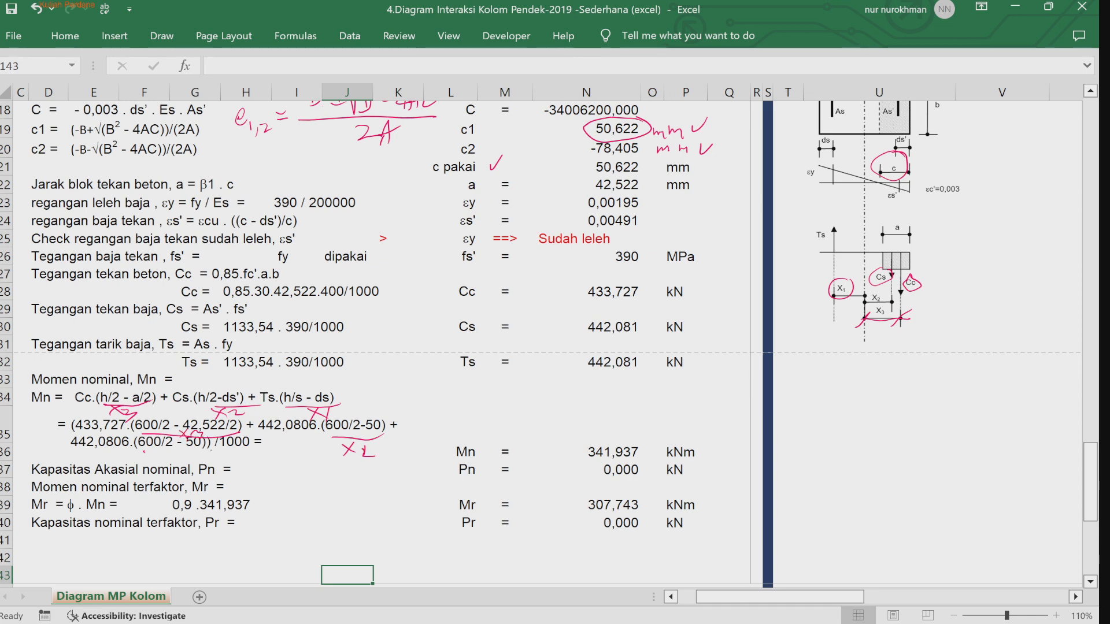
drag(144, 450, 219, 446)
drag(72, 498, 77, 518)
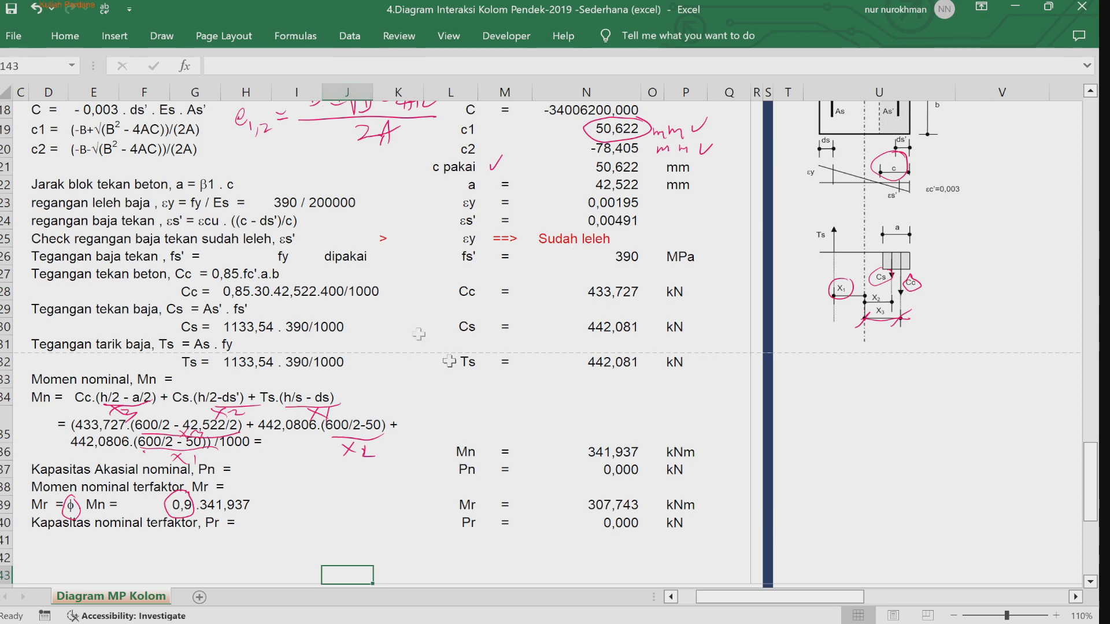
Step: Fill the pure-flexure Mn and Pn result rows with light blue
click(60, 37)
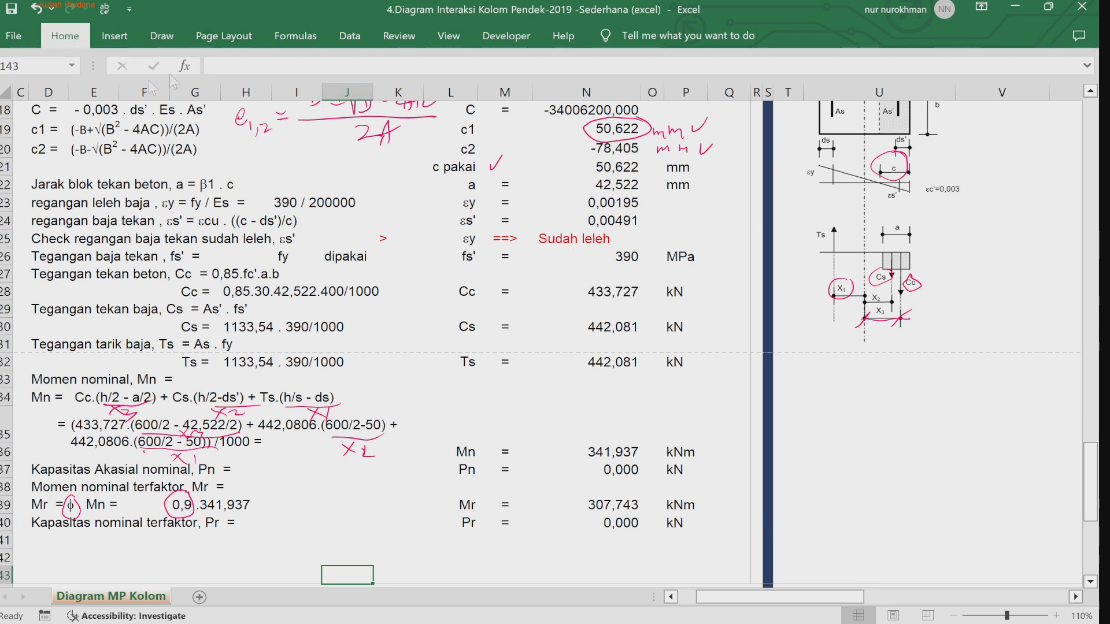
drag(462, 454, 673, 451)
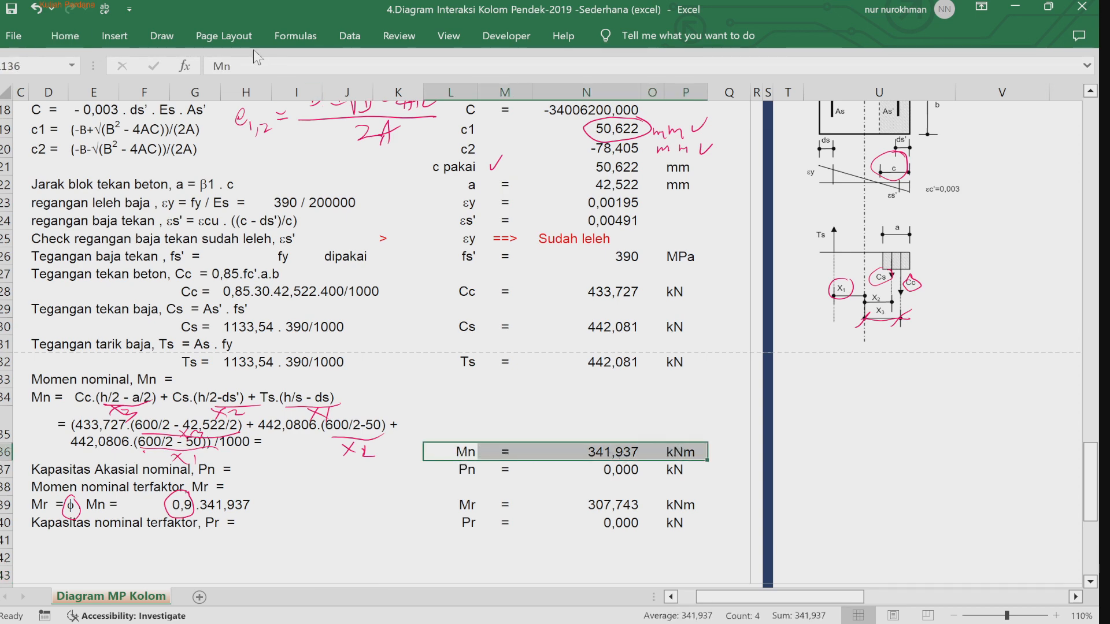
click(220, 90)
click(260, 194)
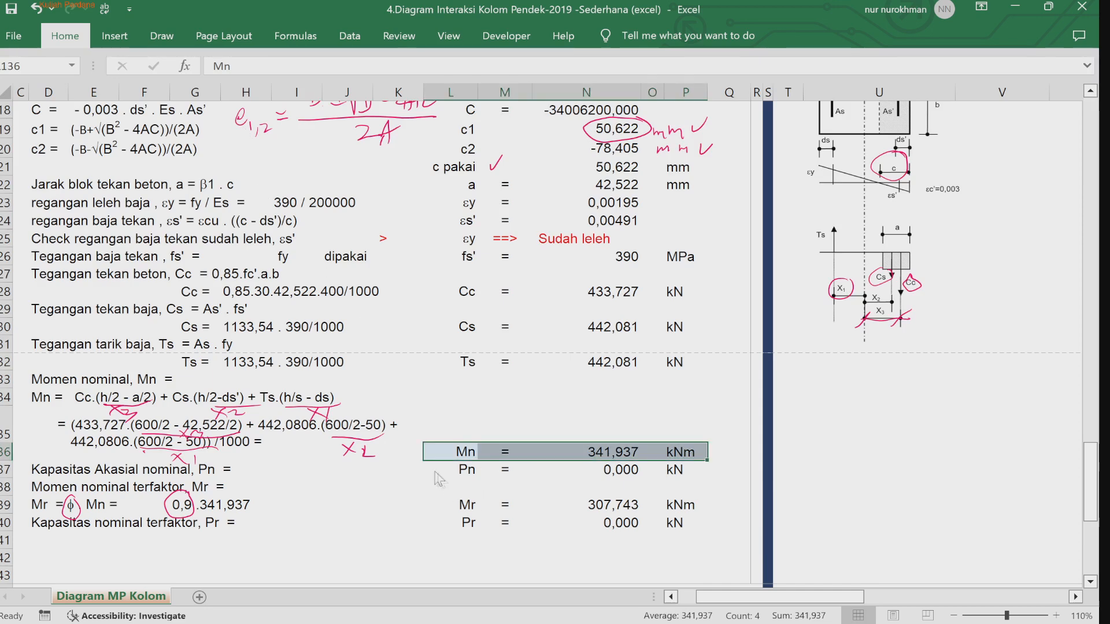
drag(432, 469, 673, 466)
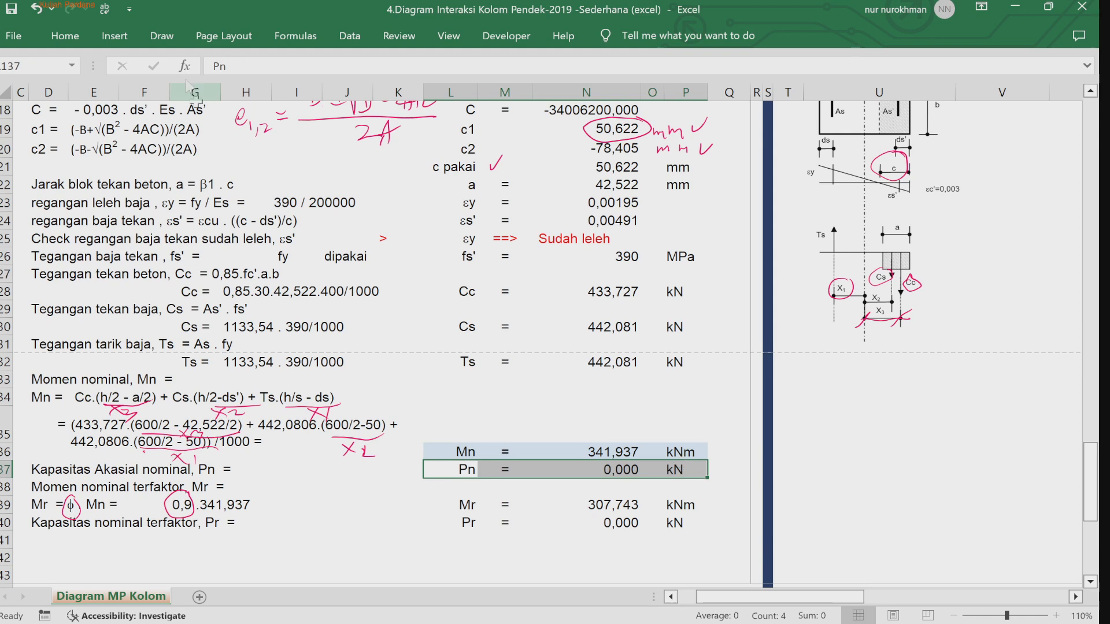
click(81, 36)
click(216, 94)
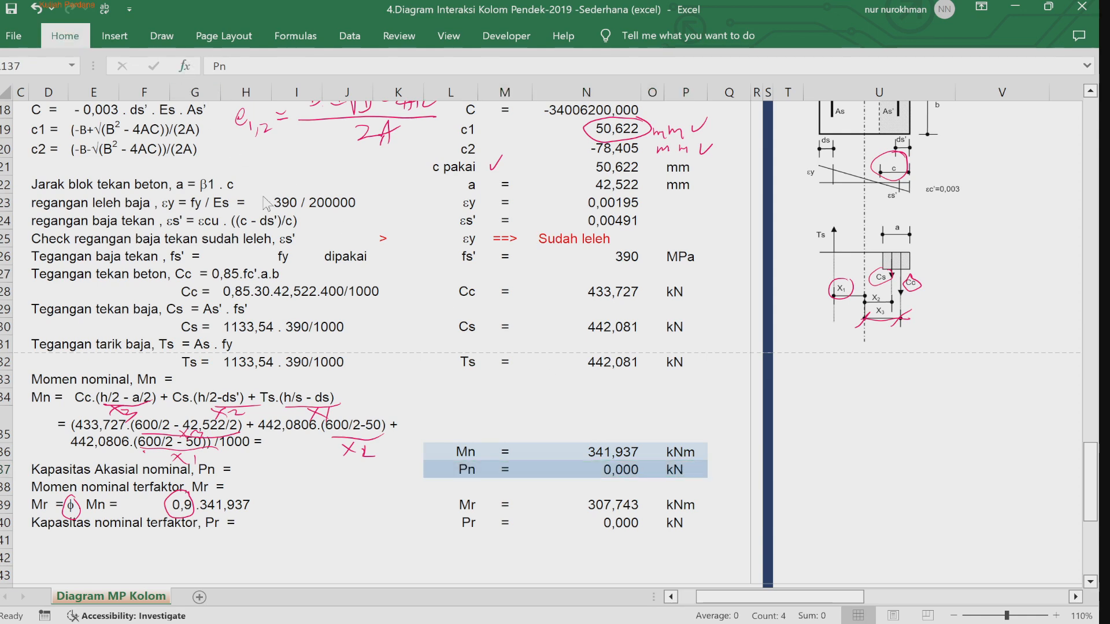
click(266, 203)
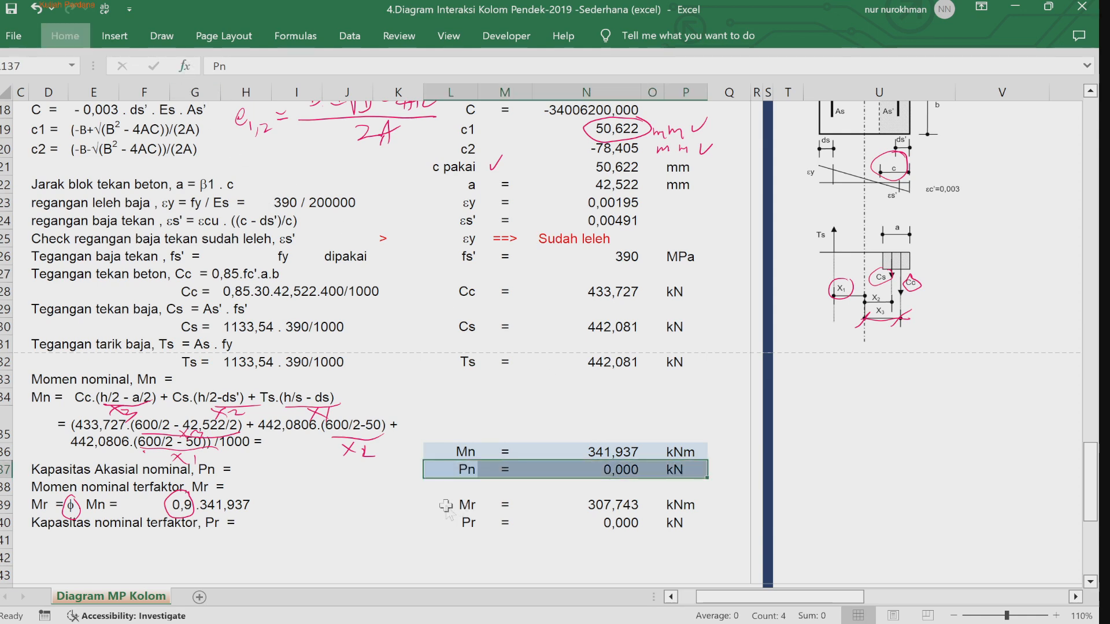
Step: Fill the pure-flexure Mr result row with gold
drag(443, 506, 675, 504)
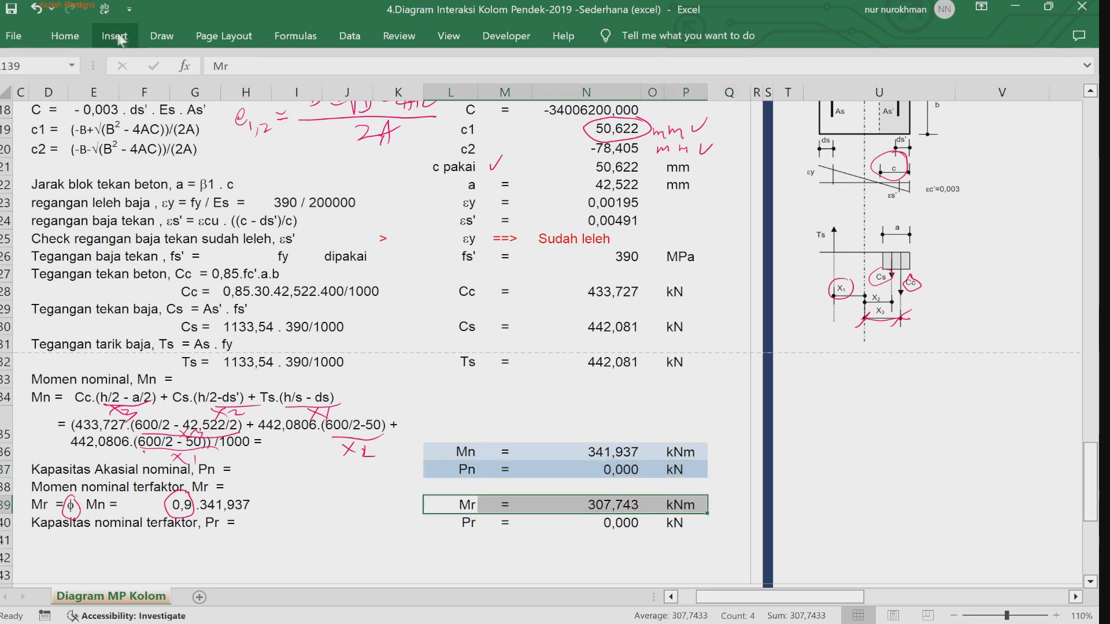
click(68, 37)
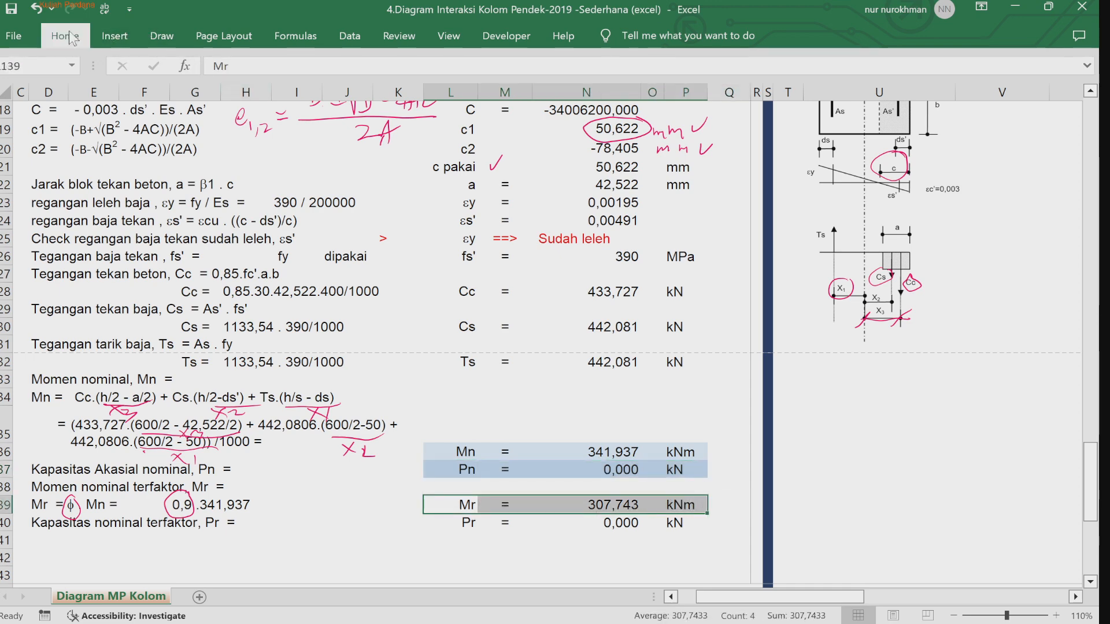
click(215, 98)
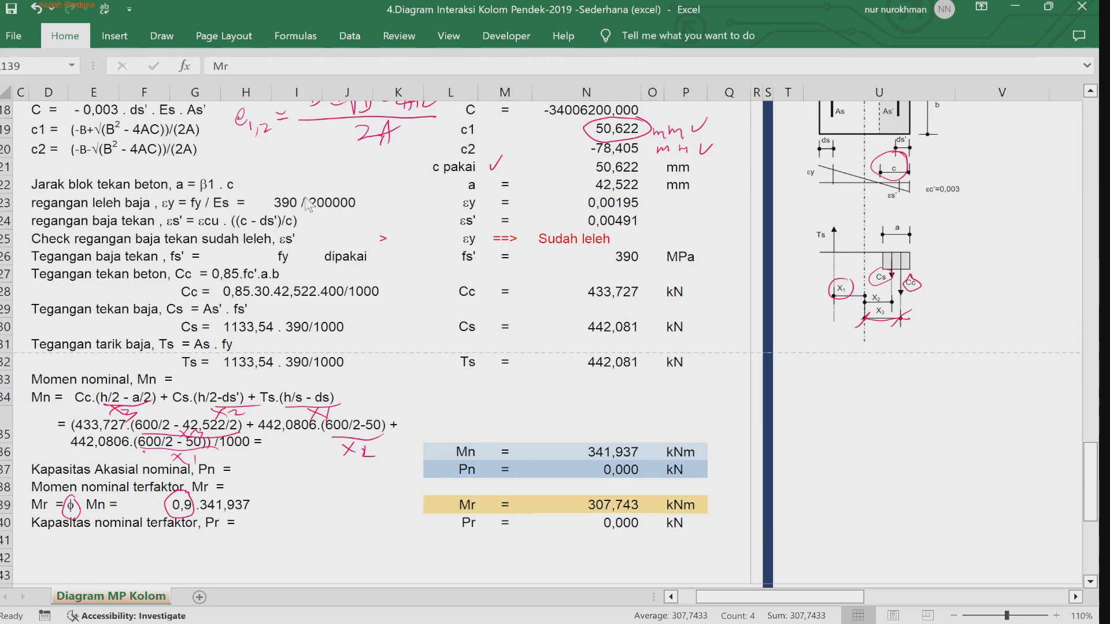
click(309, 217)
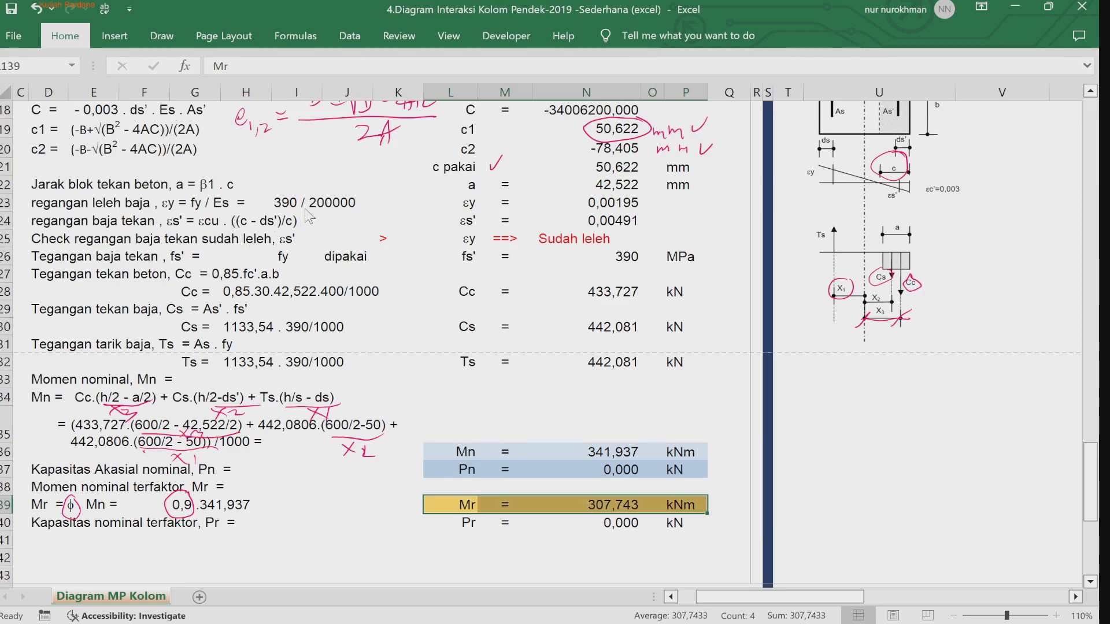
drag(445, 523, 682, 523)
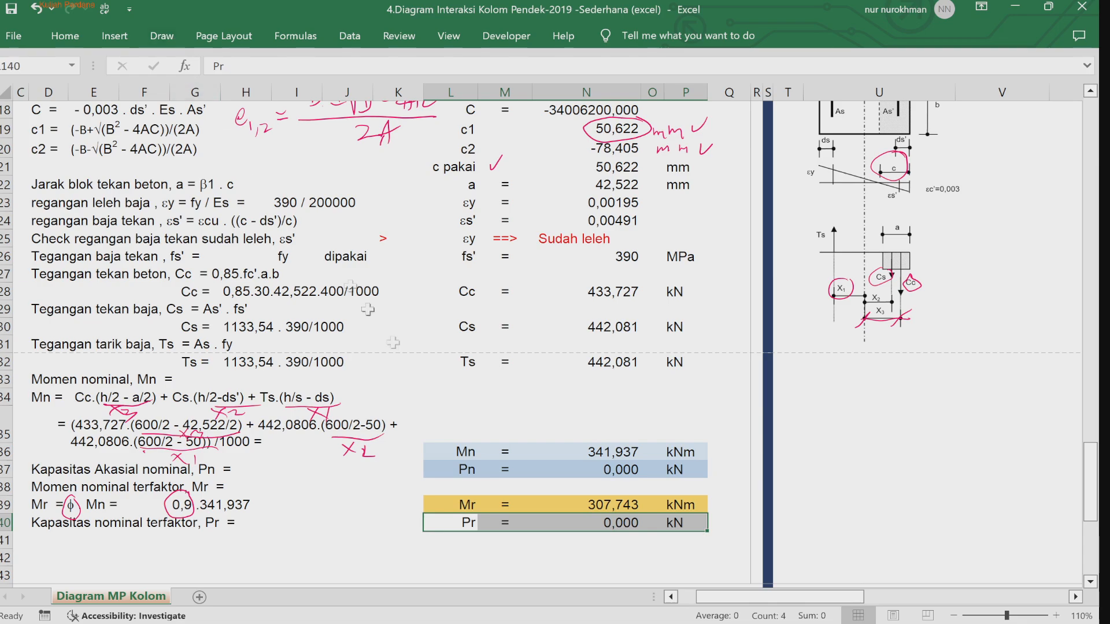
click(553, 541)
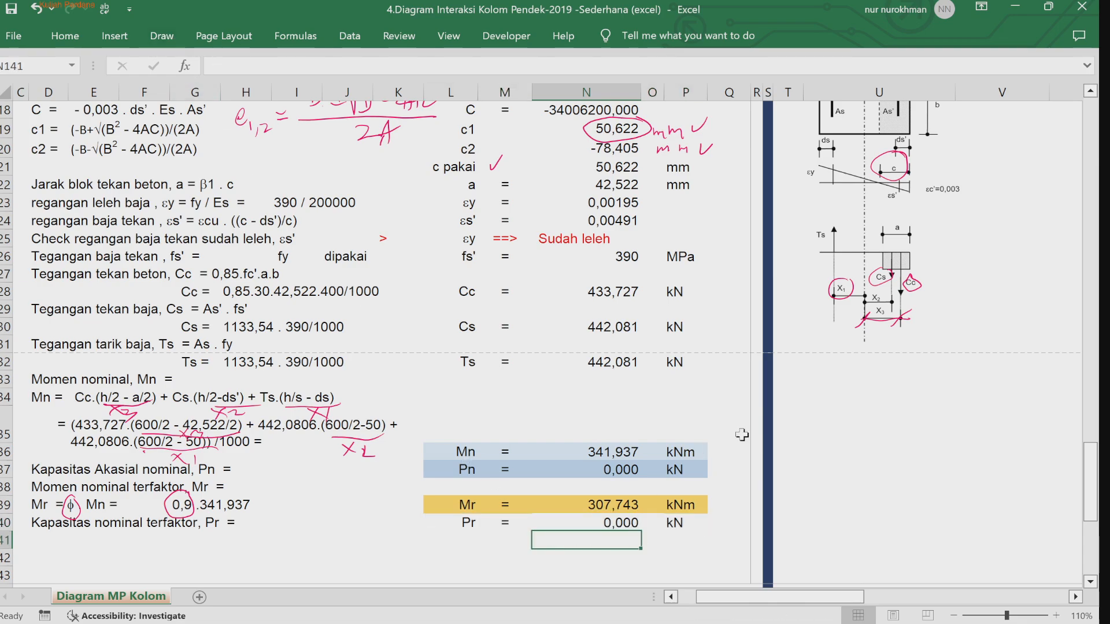
Step: Color the recap table's Lentur Murni Mn cell light blue and its Mu cell gold to match their source rows
drag(1090, 462, 1036, 158)
click(1036, 158)
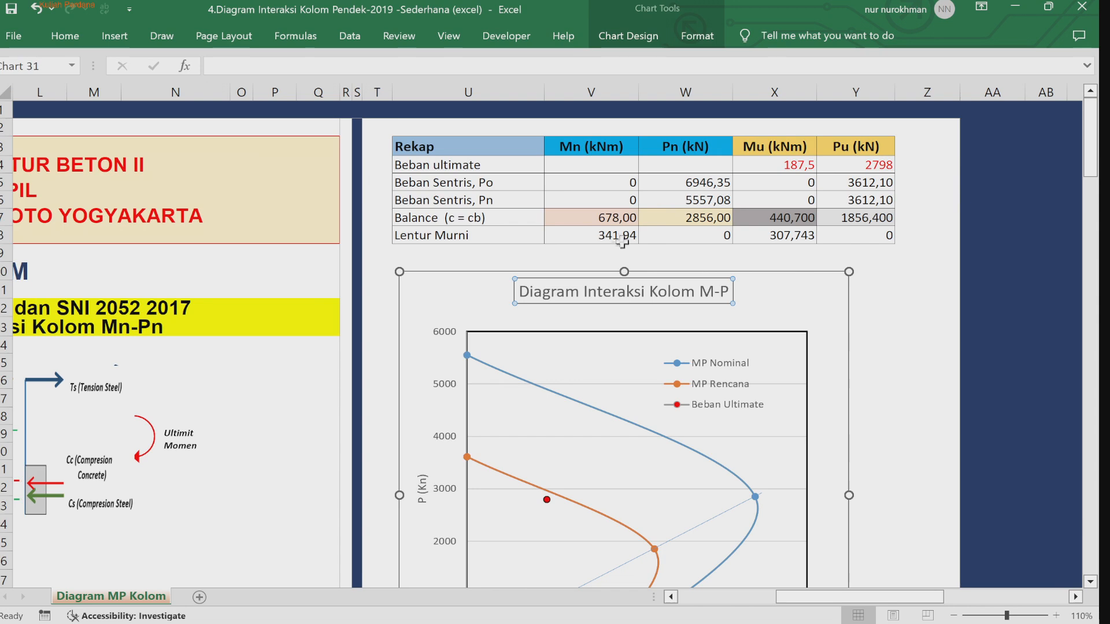
click(603, 235)
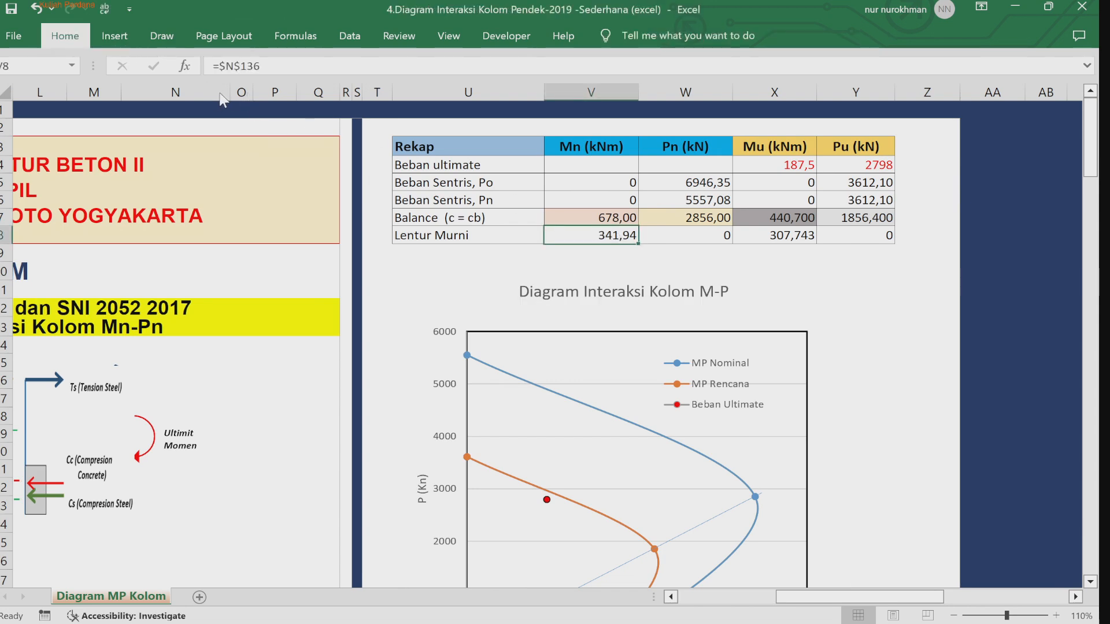
click(267, 191)
click(265, 196)
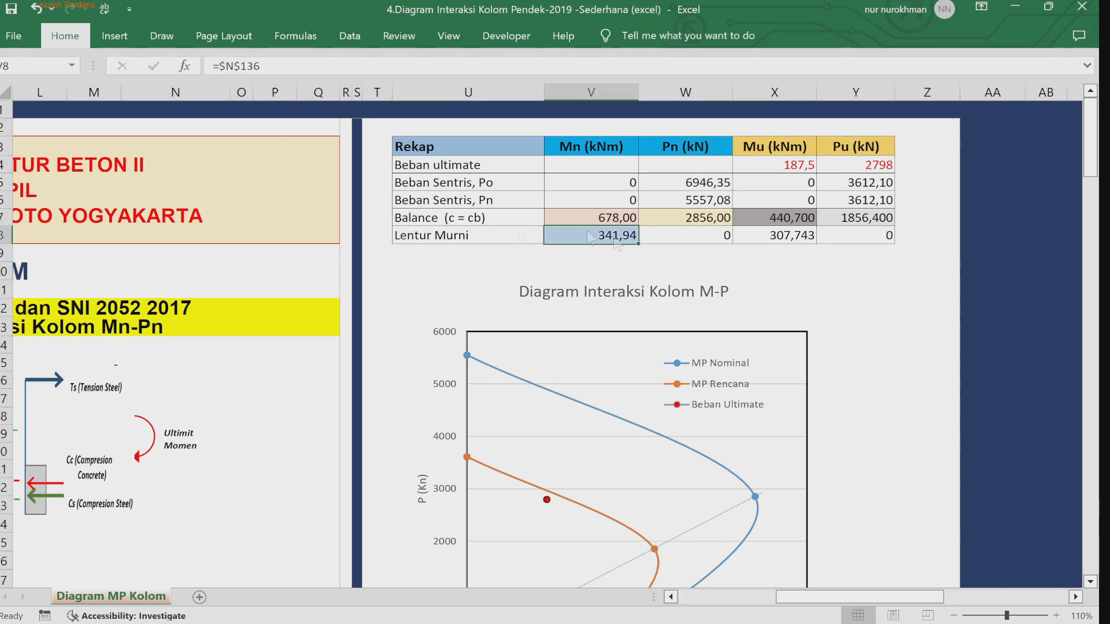
click(672, 232)
click(669, 237)
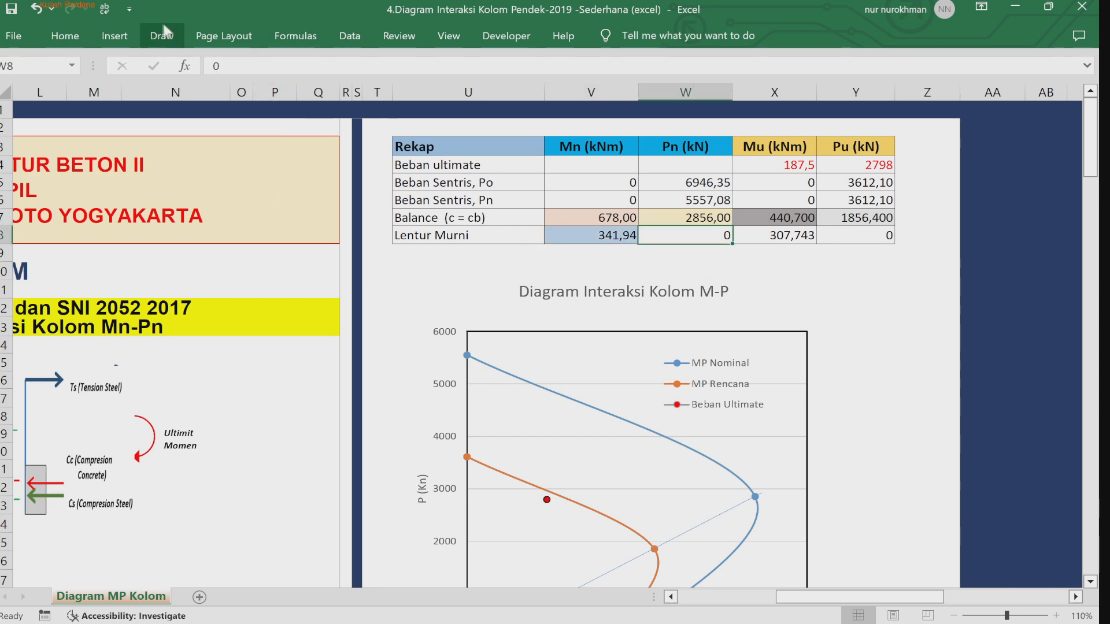
click(802, 237)
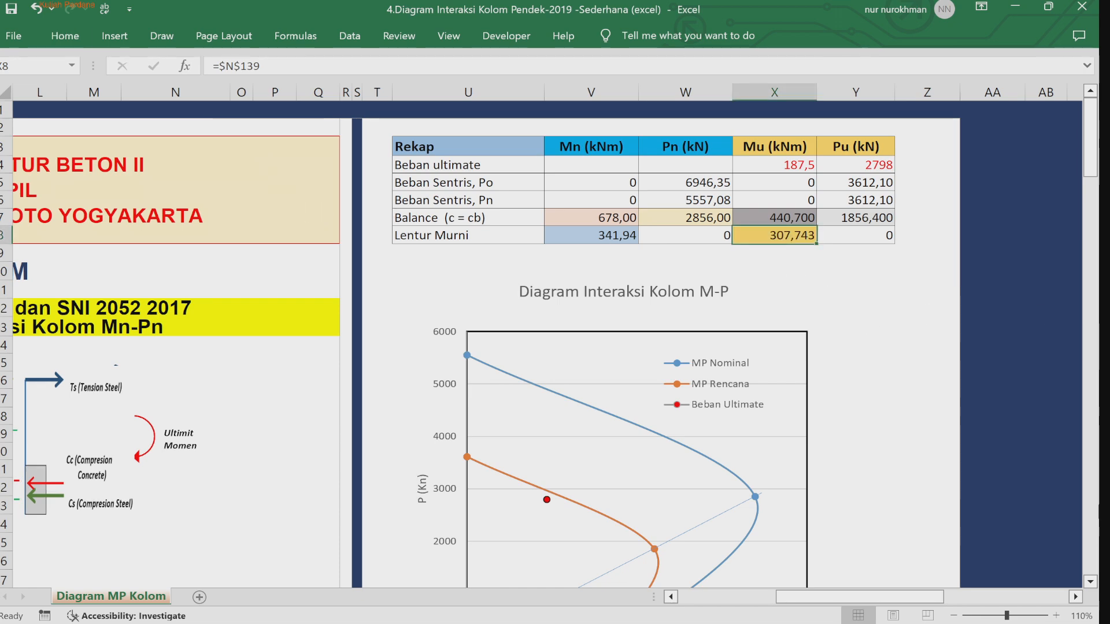
Step: Circle the φMn and Mn points at the base of the interaction-diagram reference figure in ink
scroll(1092, 584, down, 3)
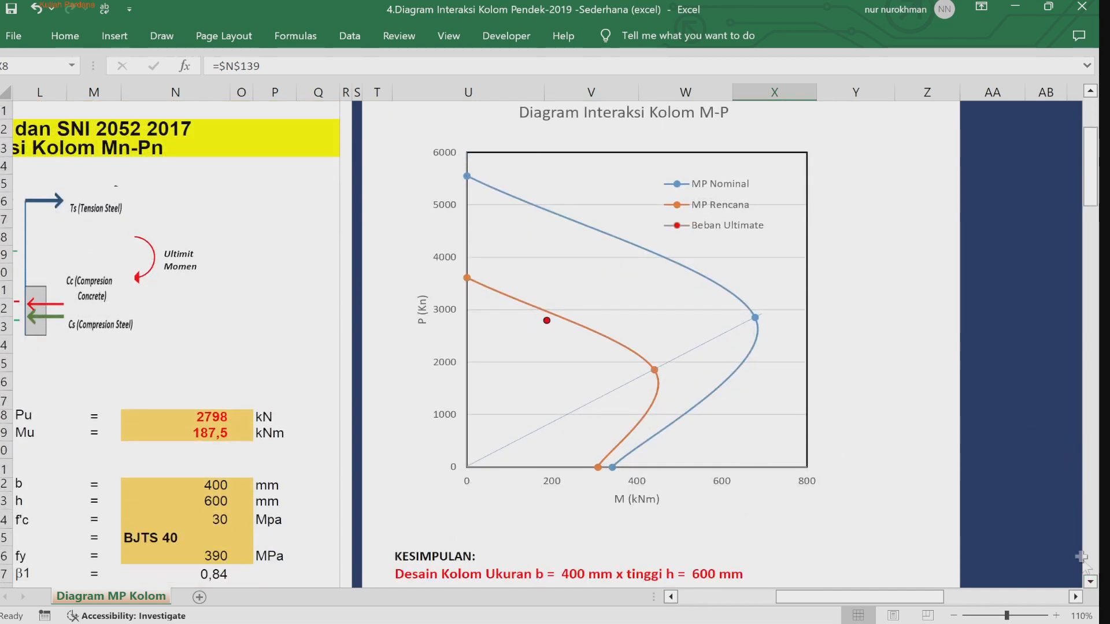
drag(1094, 197, 1095, 283)
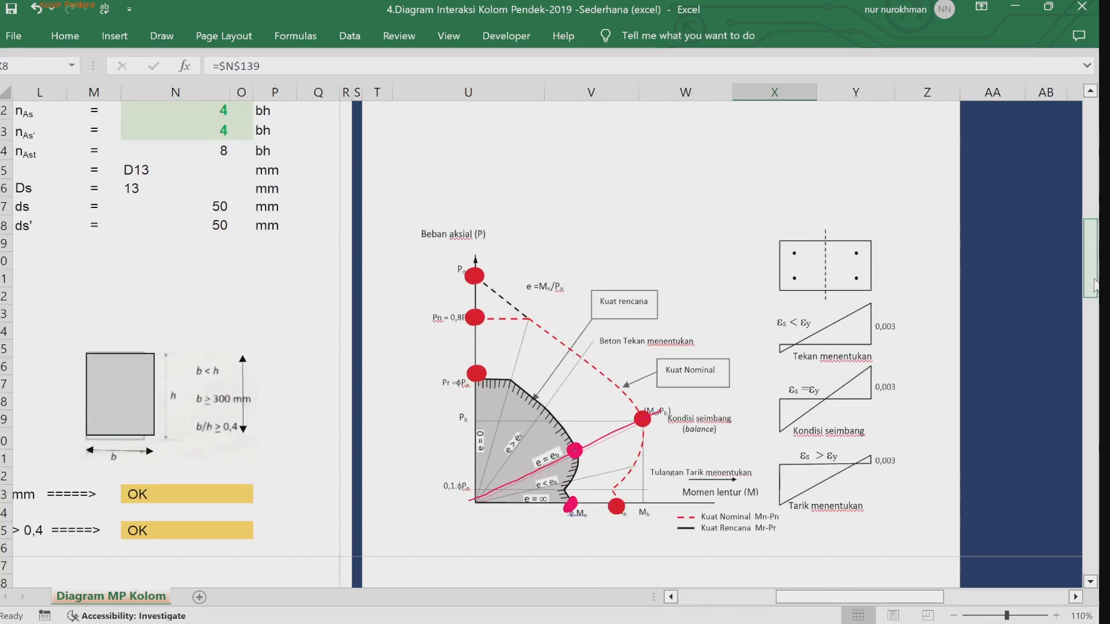
click(161, 36)
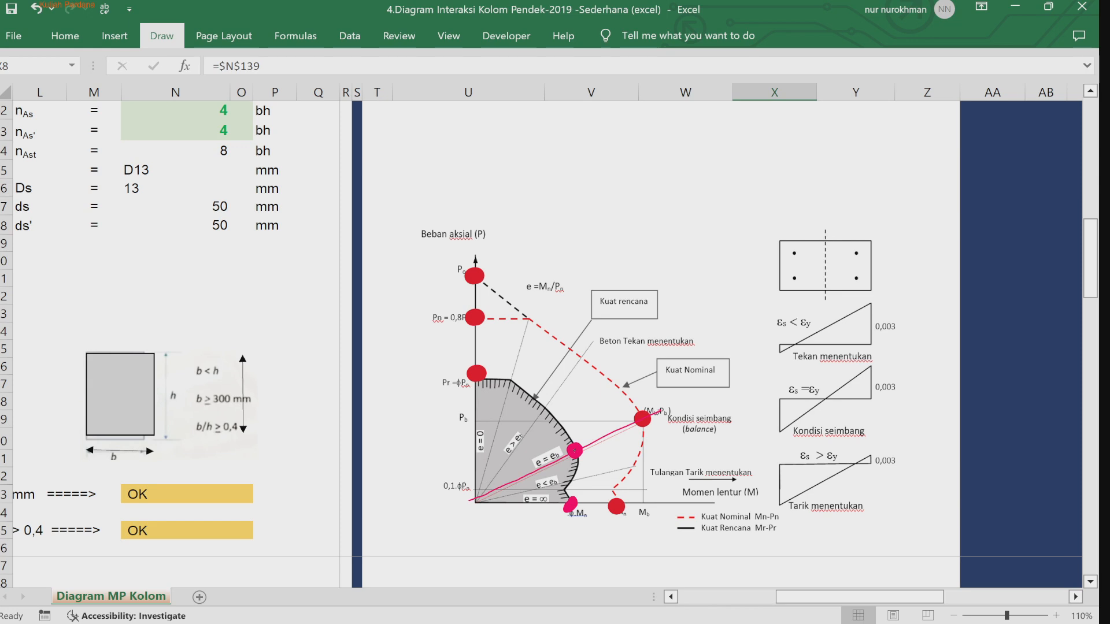
drag(621, 495, 570, 494)
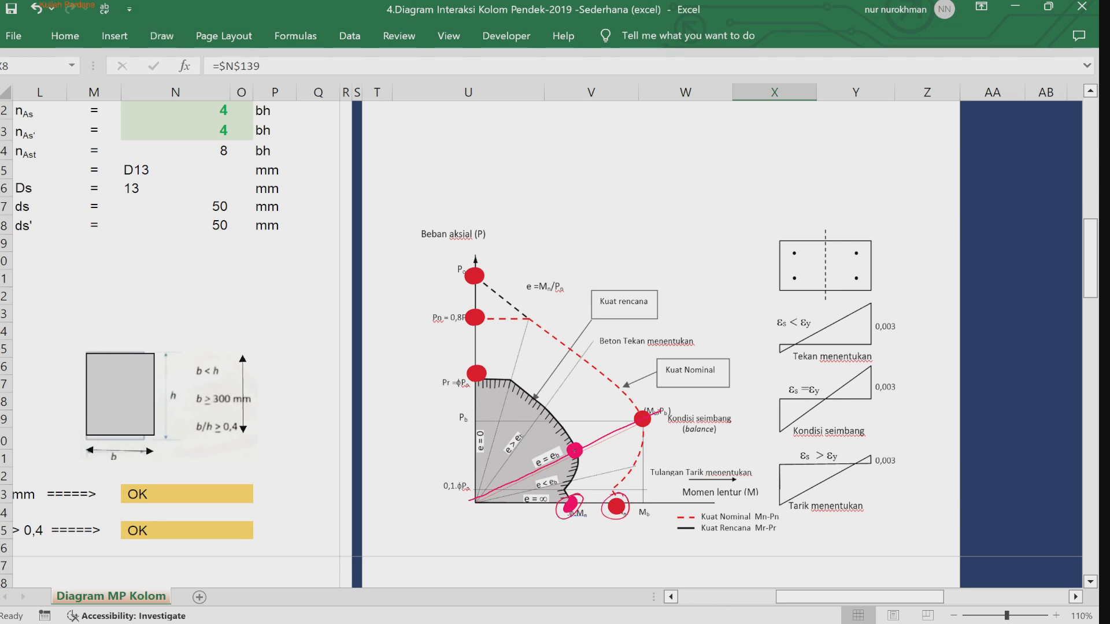
Step: Set the ultimate axial load Pu to 1785 kN
drag(1094, 251, 1077, 123)
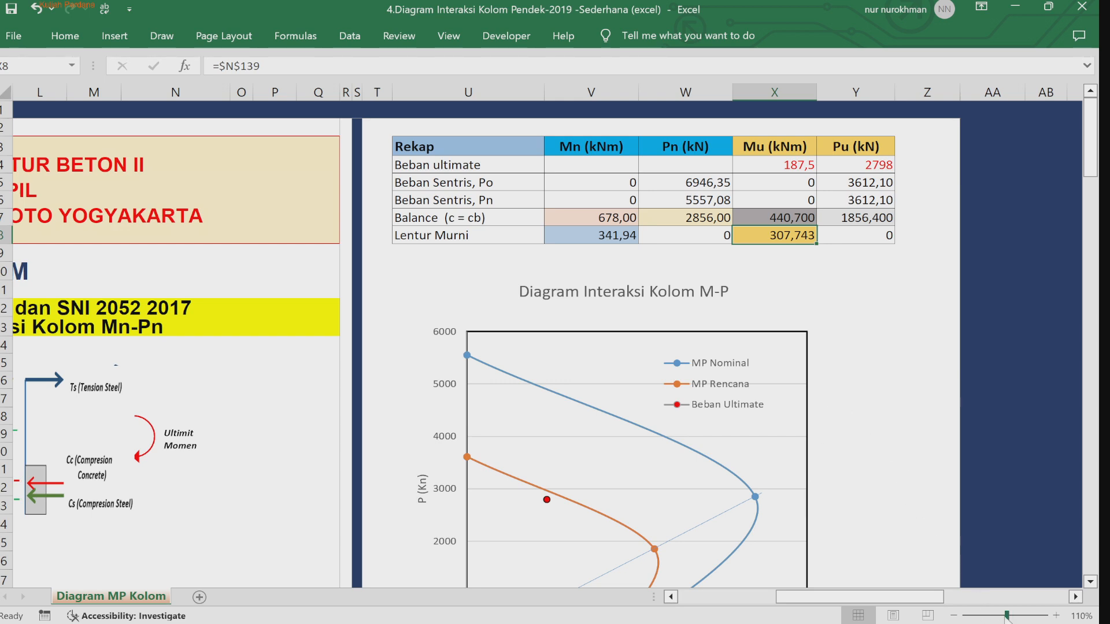
drag(1006, 616, 997, 616)
drag(817, 599, 754, 599)
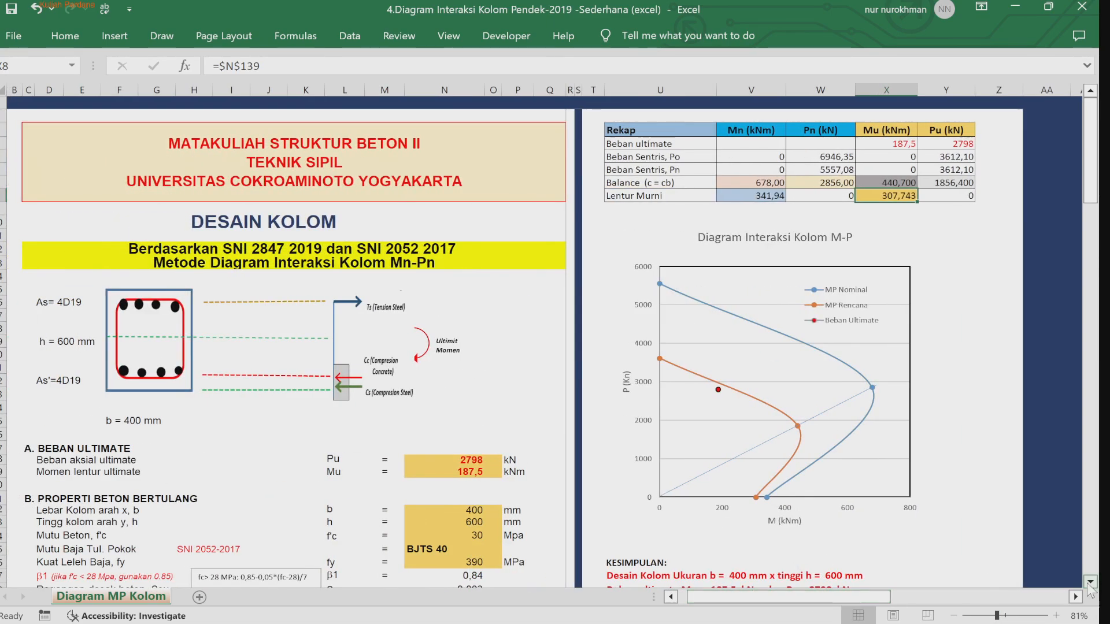
scroll(1091, 584, down, 3)
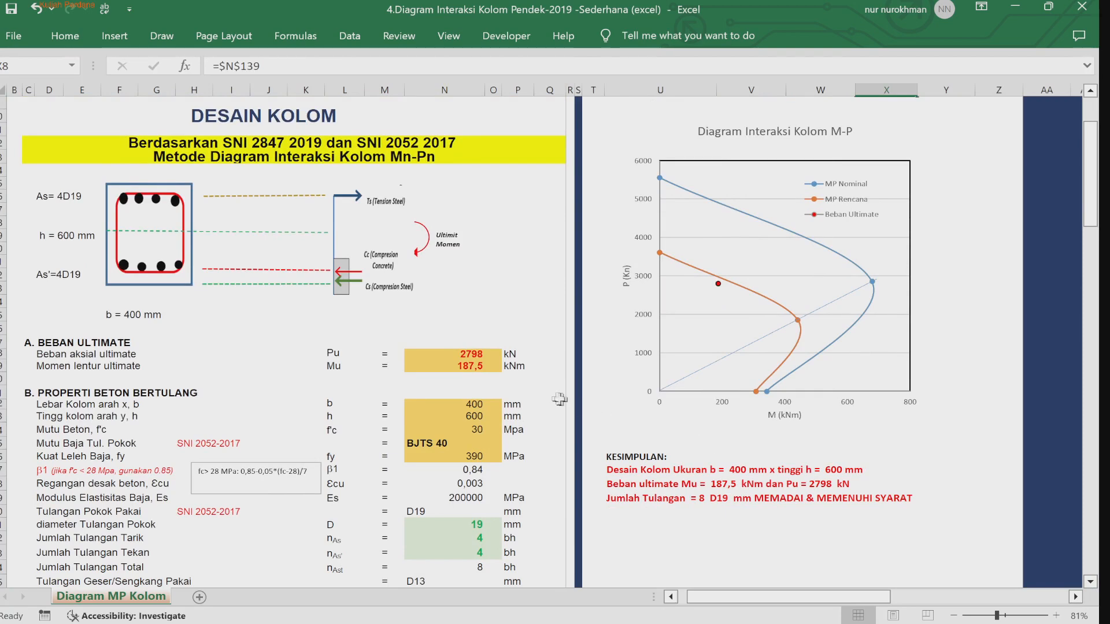
click(468, 355)
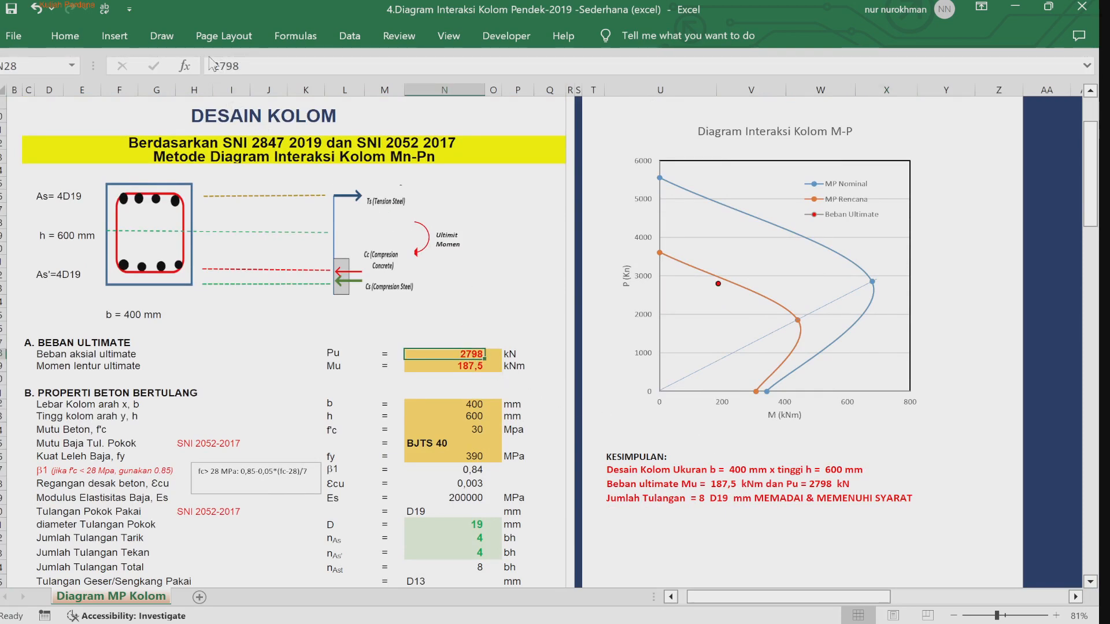
drag(211, 65, 298, 72)
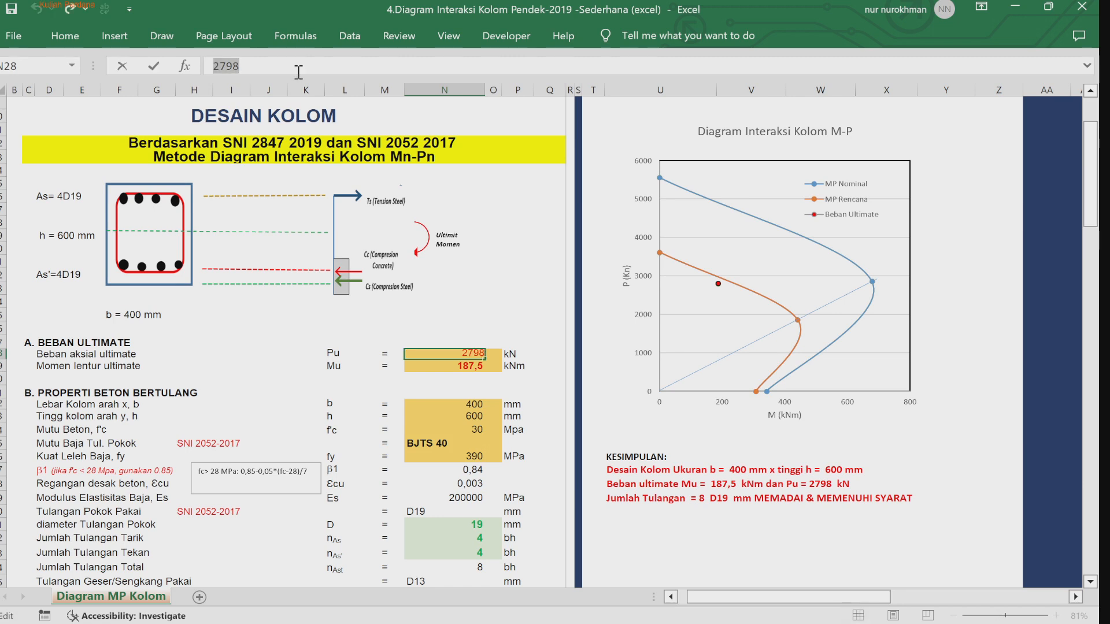
text(1785)
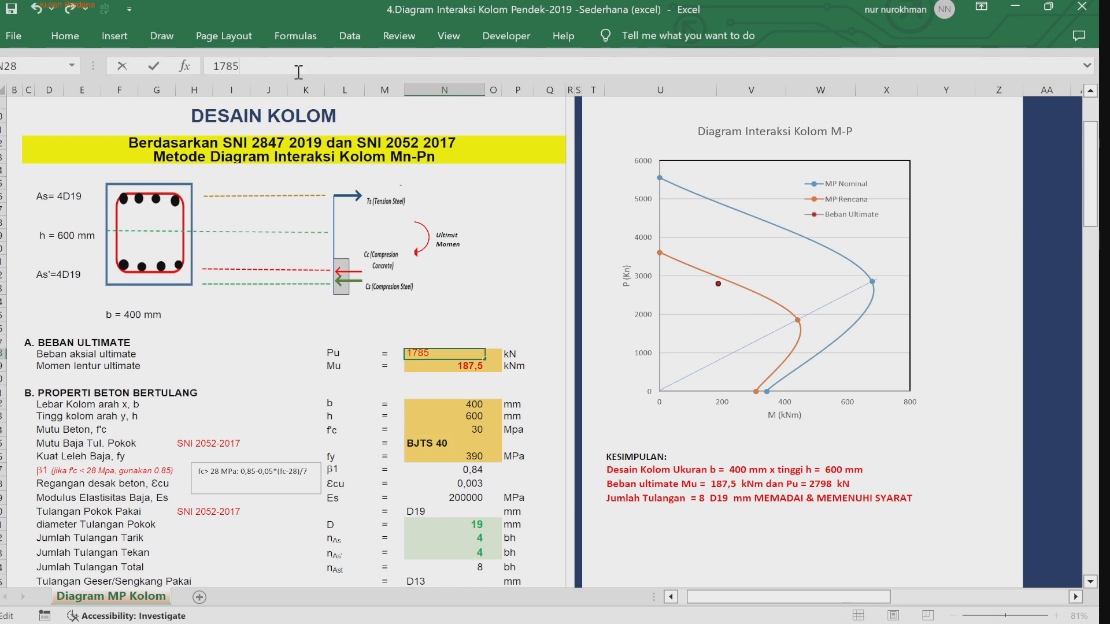
key(Return)
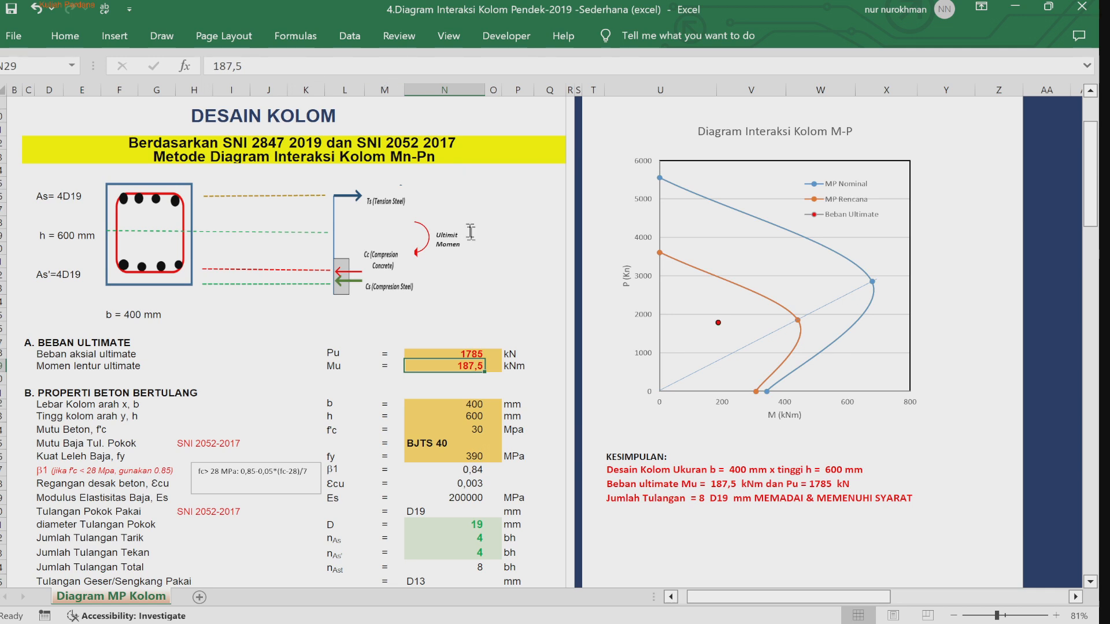
Step: Set the ultimate bending moment Mu to 465 kNm
drag(211, 66, 243, 66)
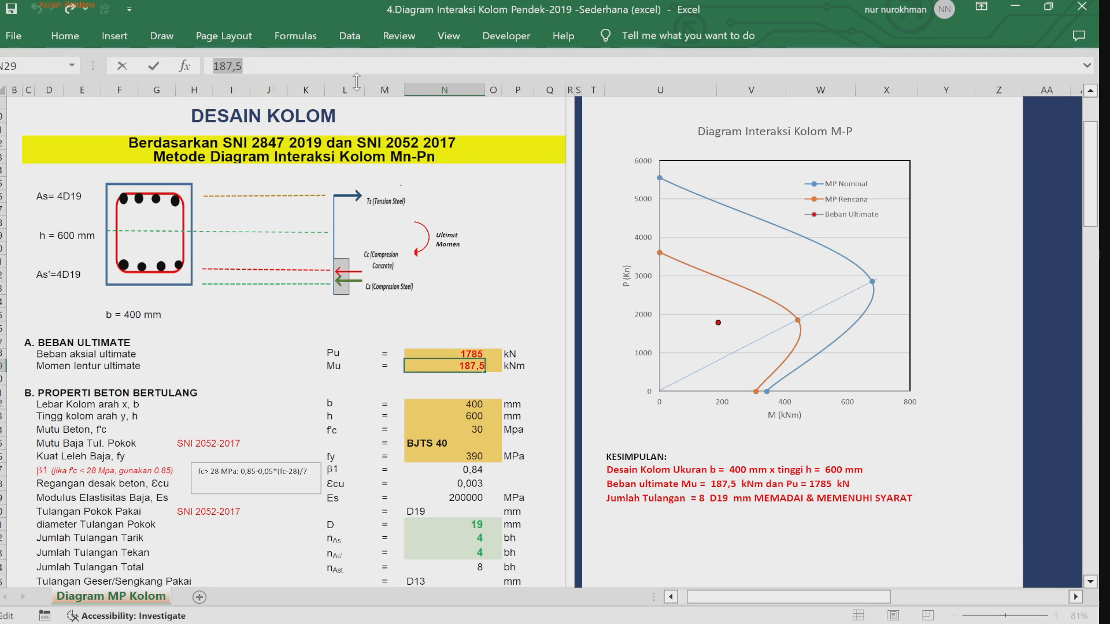
text(465)
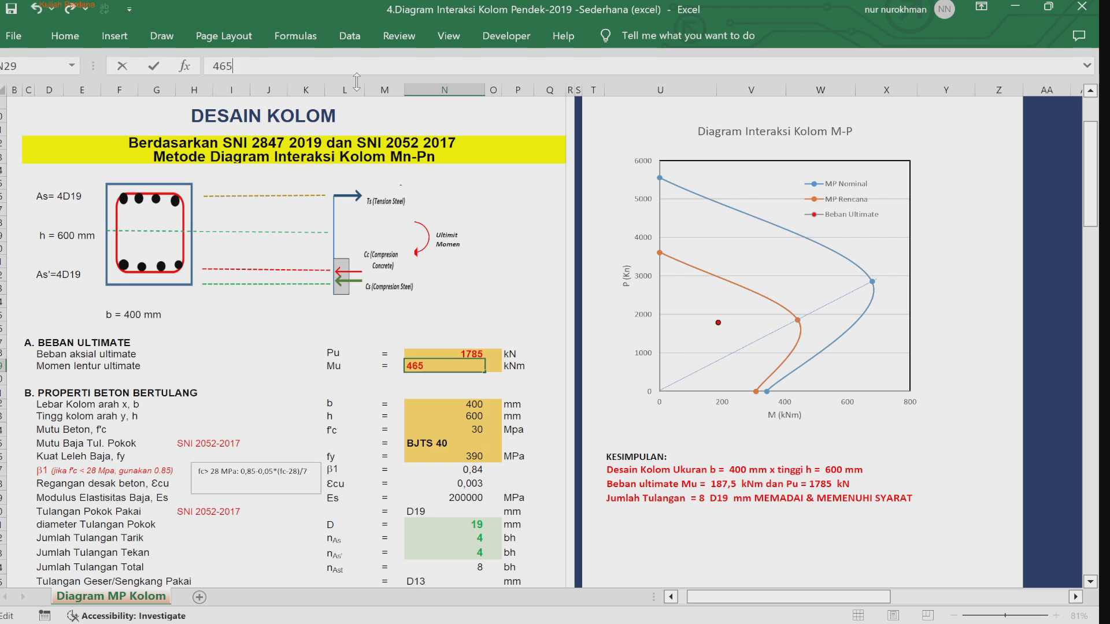
key(Return)
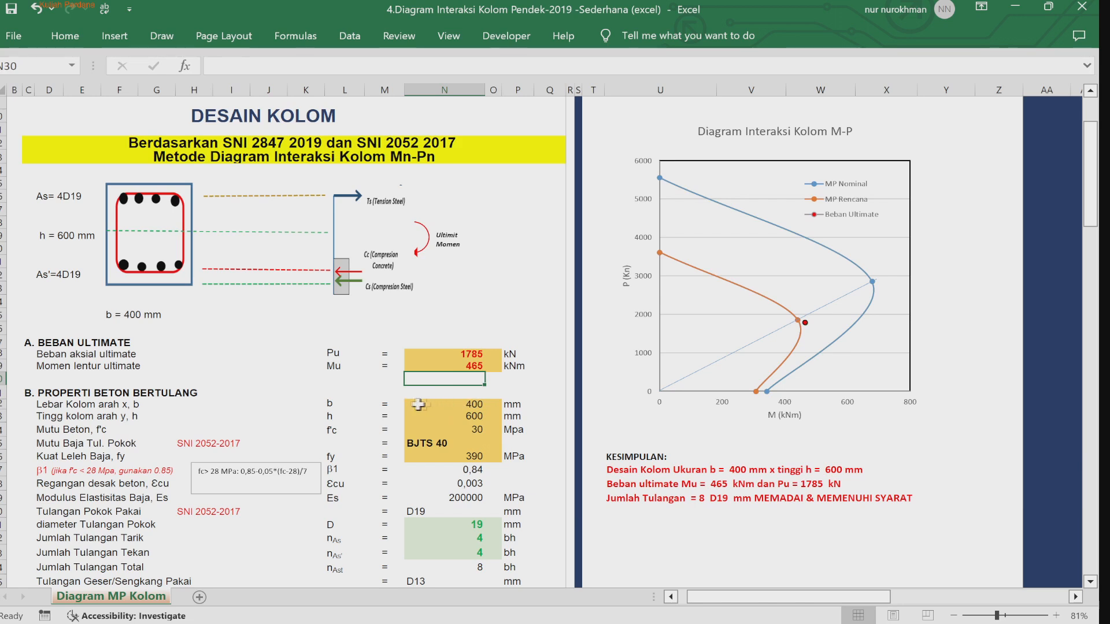
Step: Set the numbers of tension and compression bars to 5 each
drag(425, 405, 497, 424)
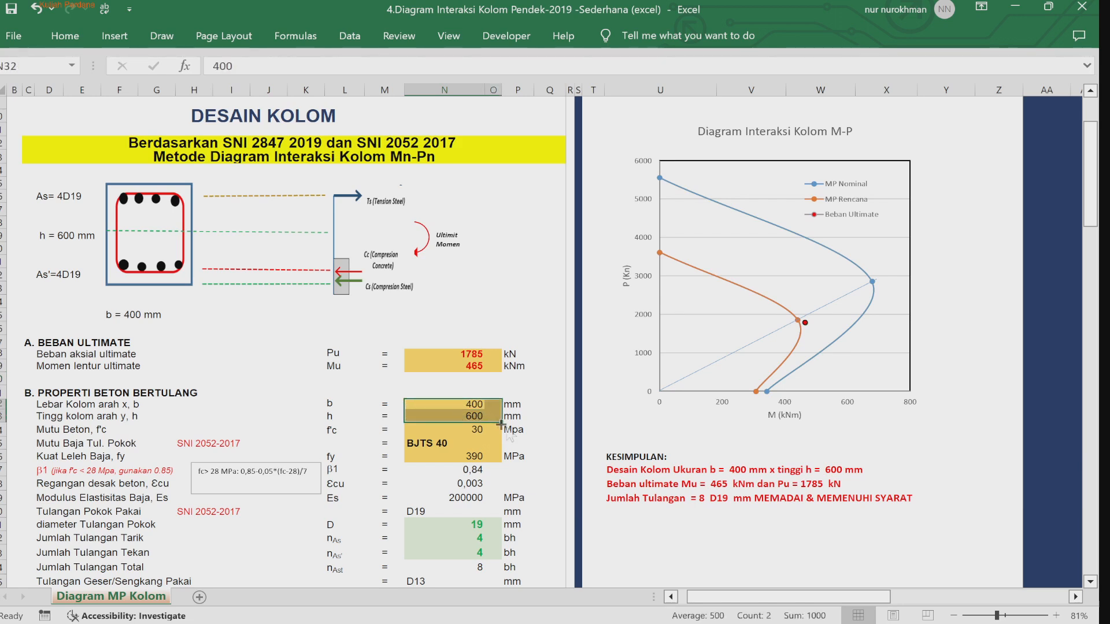
click(546, 483)
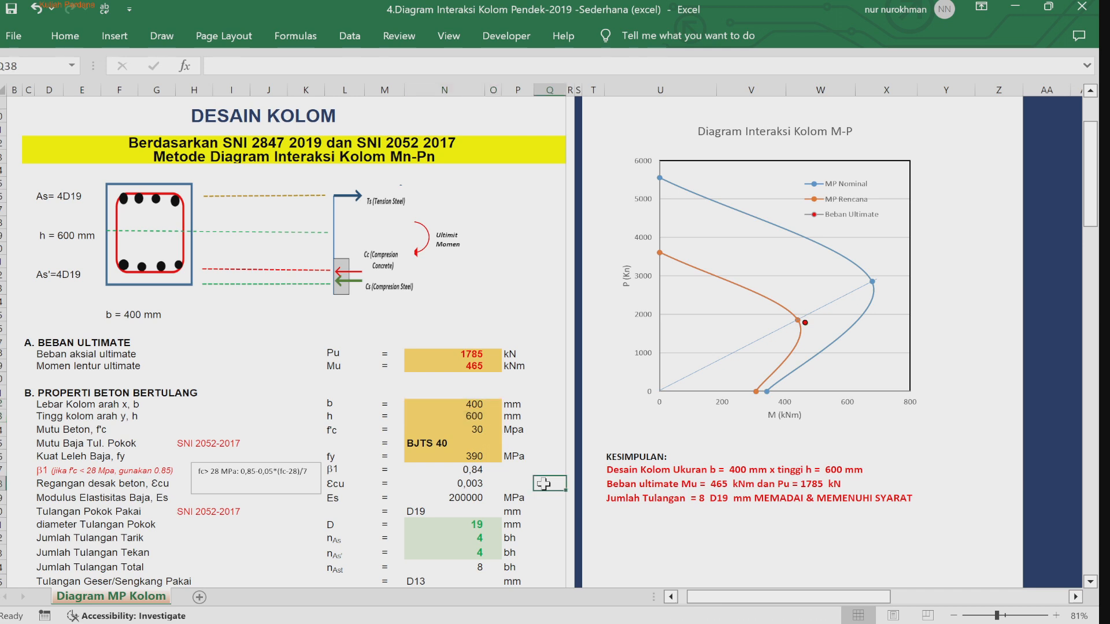
click(469, 525)
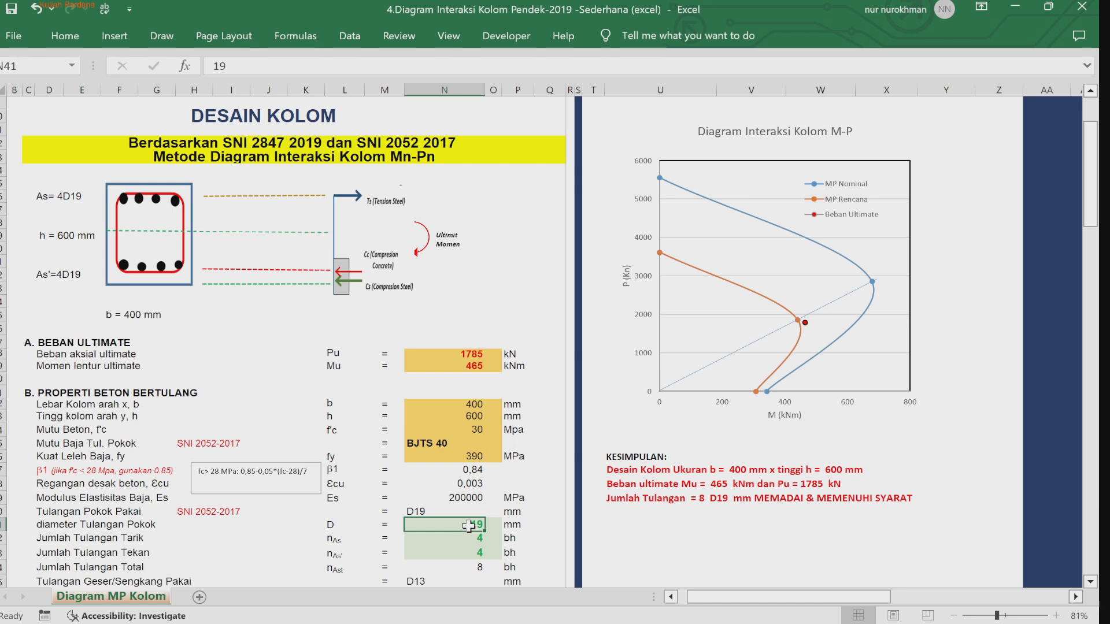
key(Down)
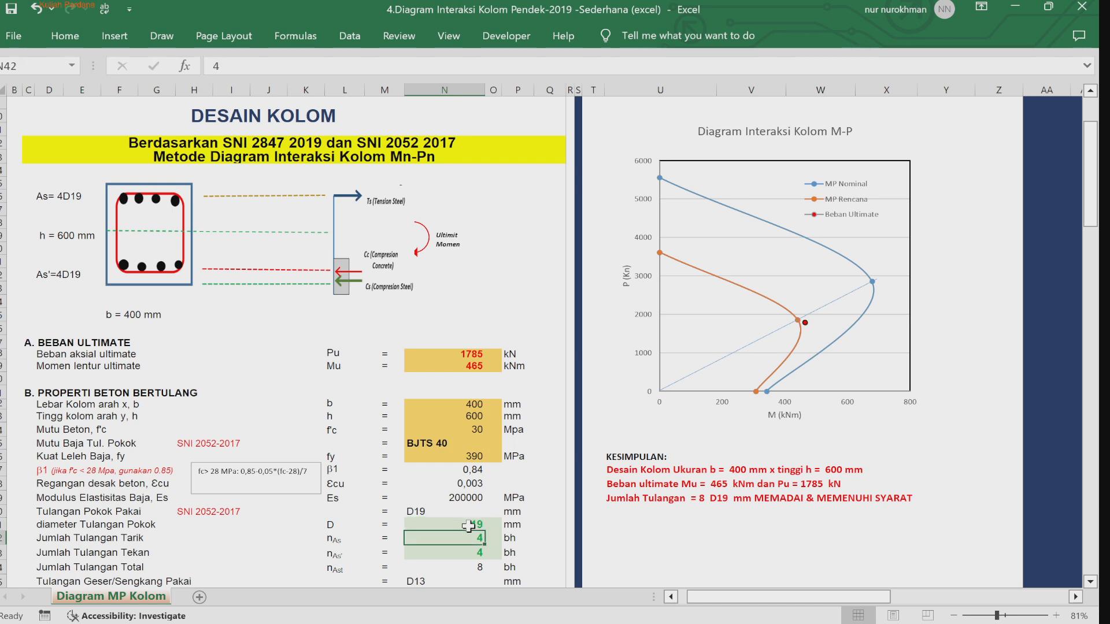
text(5)
key(Return)
text(5)
key(Return)
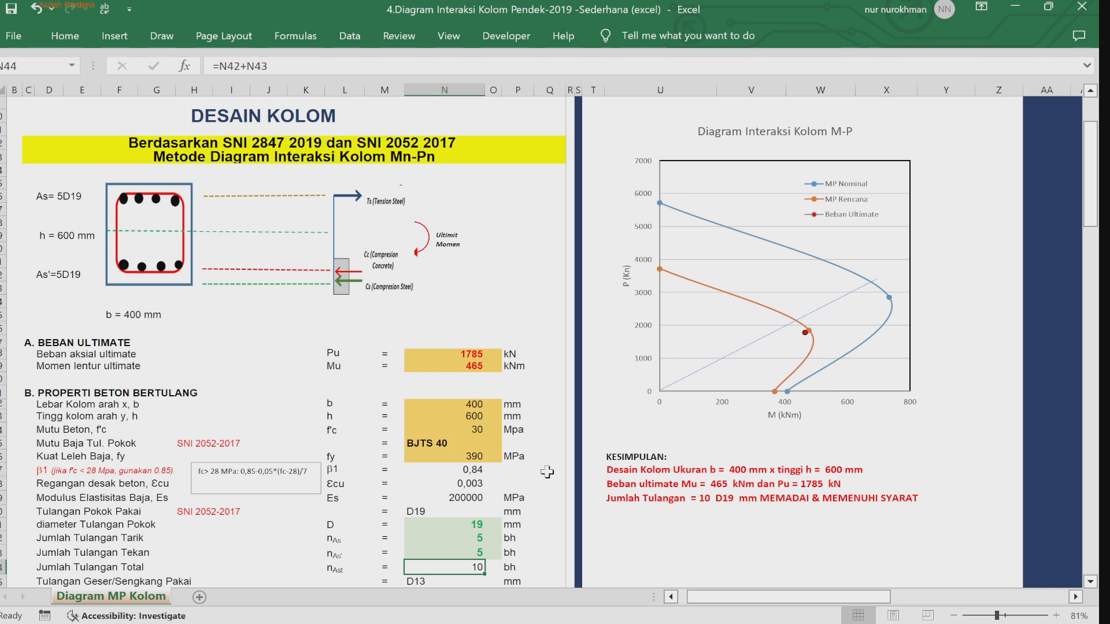
Step: Set the numbers of tension and compression bars to 6 each
key(Up)
key(Up)
text(6)
key(Return)
text(6)
key(Return)
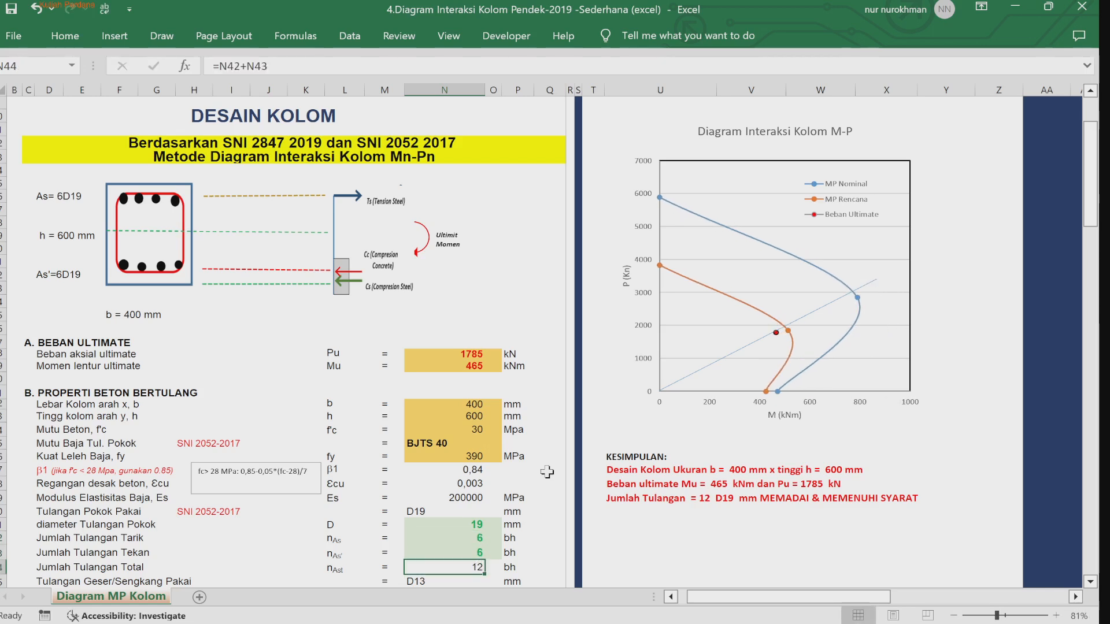
Step: Return the numbers of tension and compression bars to 5 each
key(Up)
key(Up)
text(5)
key(Return)
text(5)
key(Return)
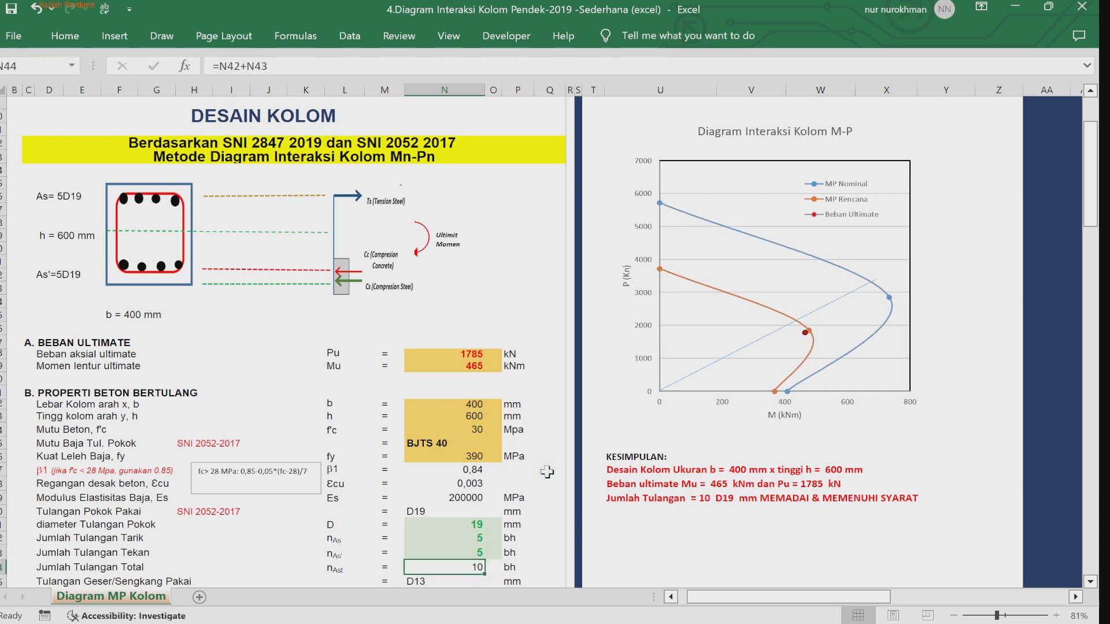